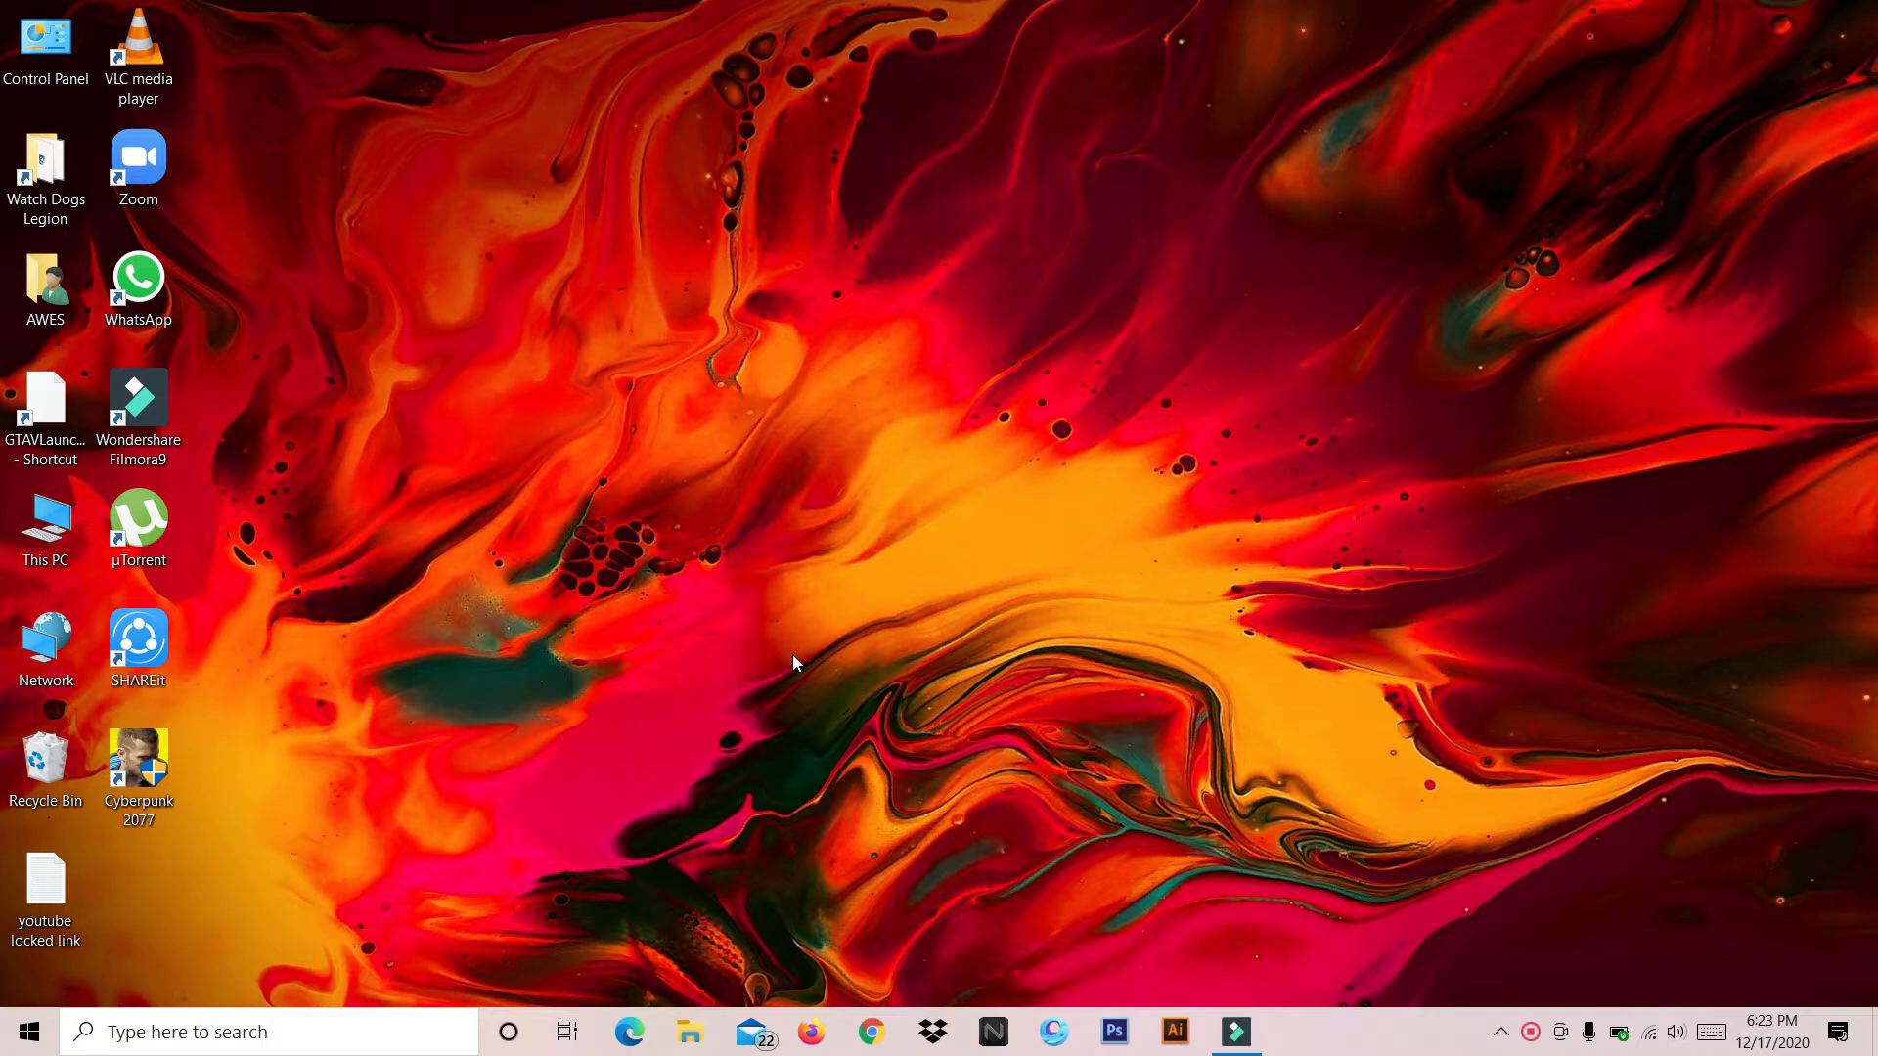
Switch to Filmora9 and import the video VID_20201215_090744 from the Recordings games folder on drive D
{"action": "left_click", "coordinate": [1238, 1030]}
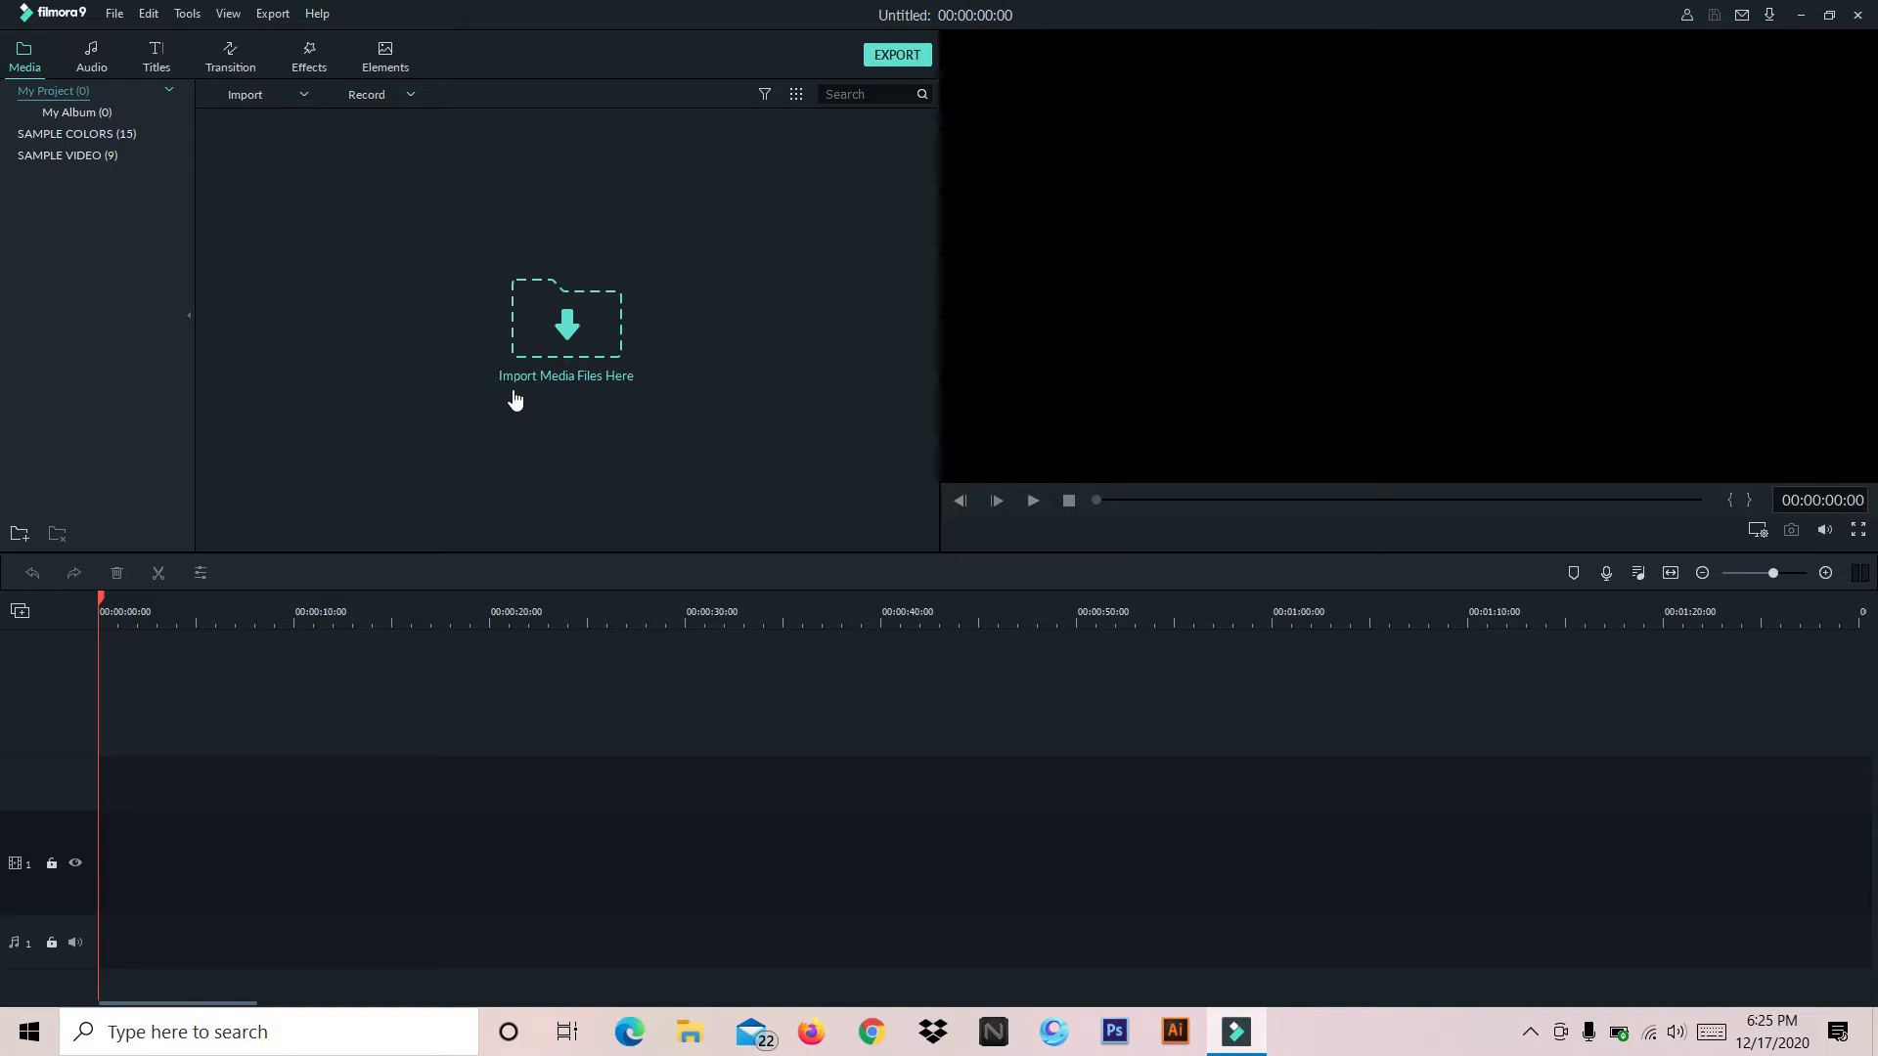
{"action": "left_click", "coordinate": [303, 96]}
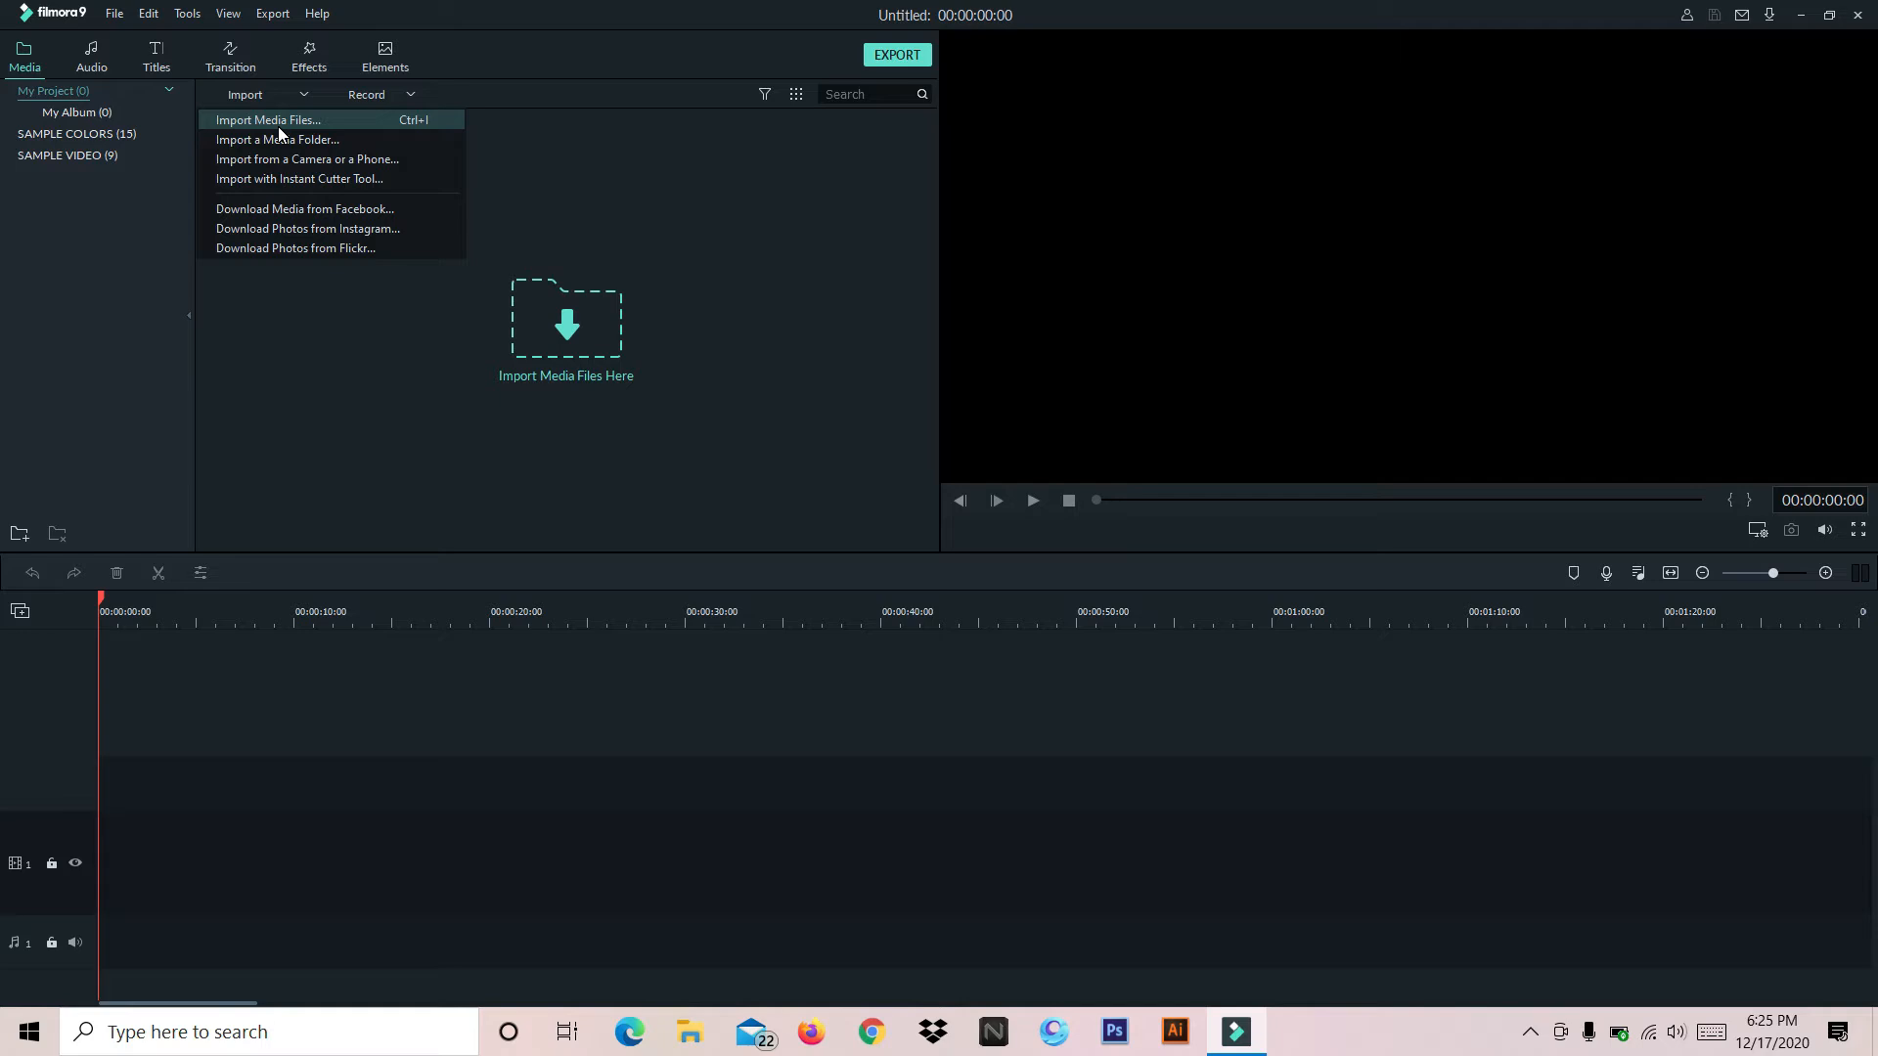
{"action": "left_click", "coordinate": [279, 126]}
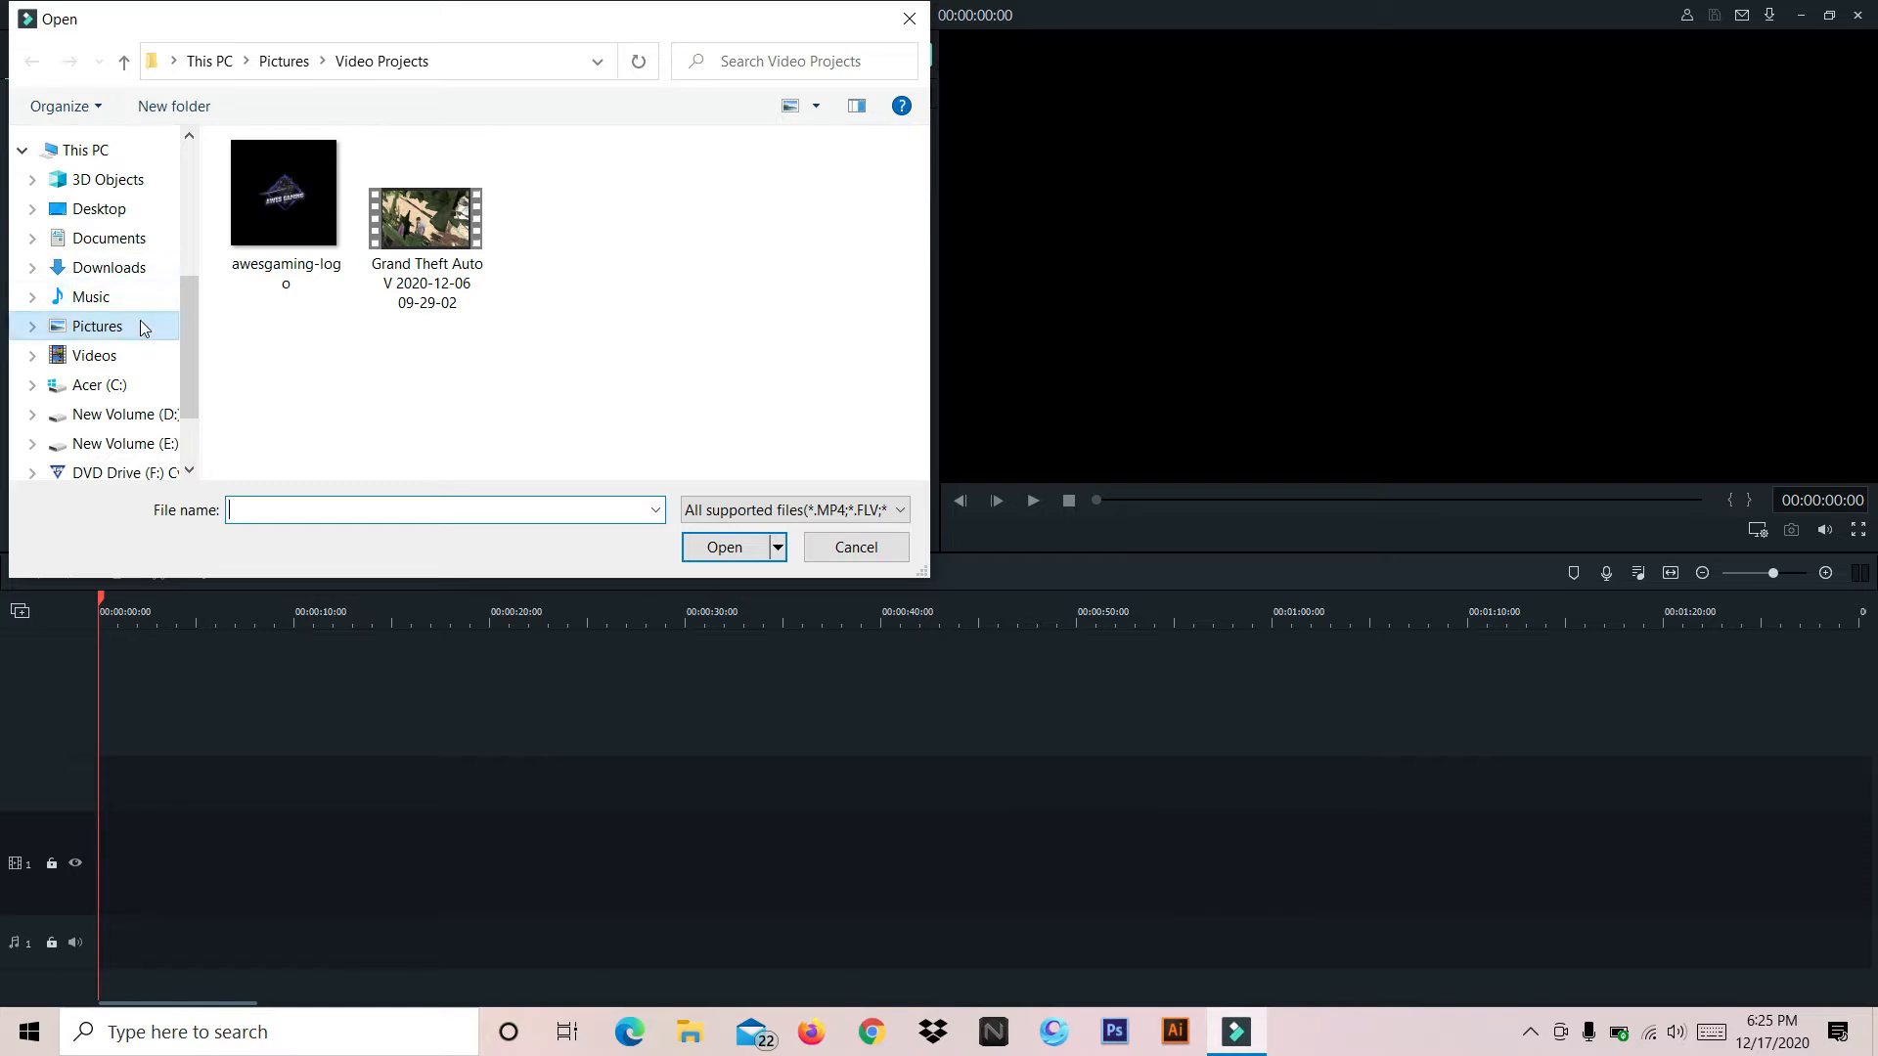
{"action": "scroll", "coordinate": [192, 366], "scroll_direction": "down", "scroll_amount": 1}
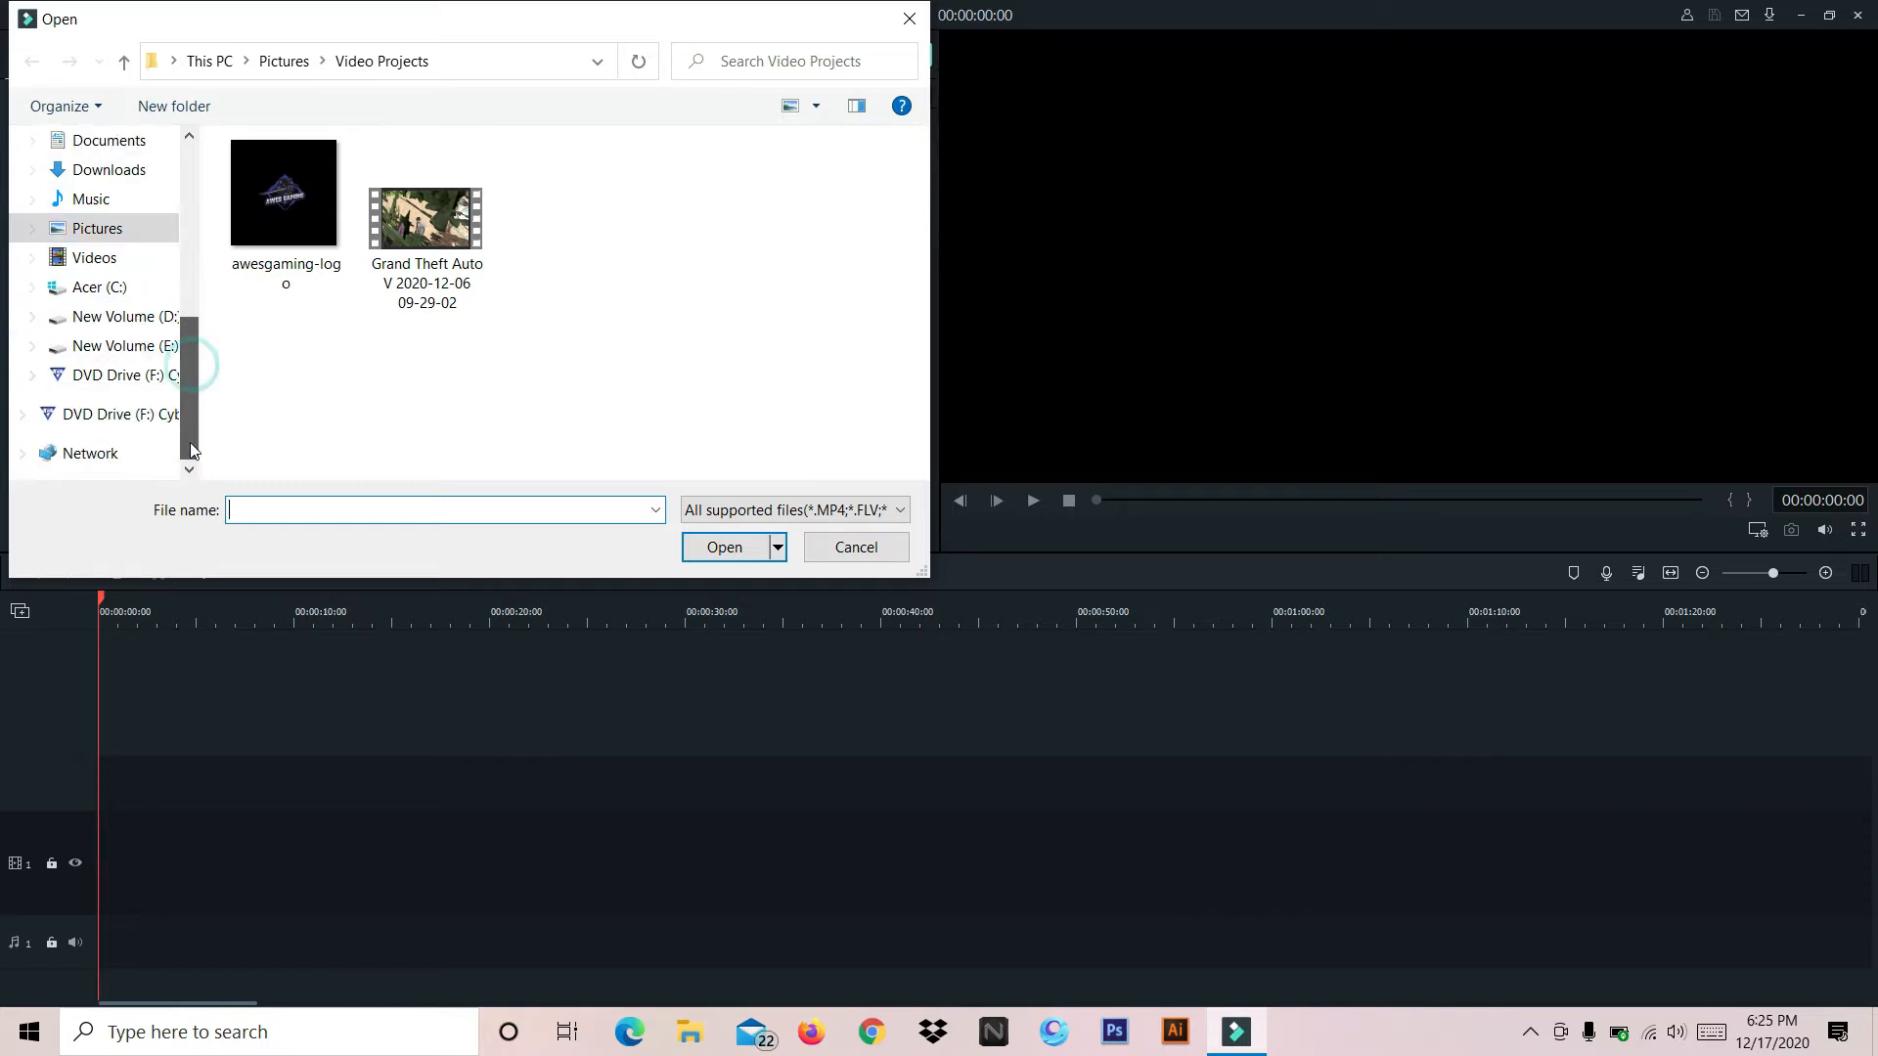
{"action": "left_click", "coordinate": [150, 321]}
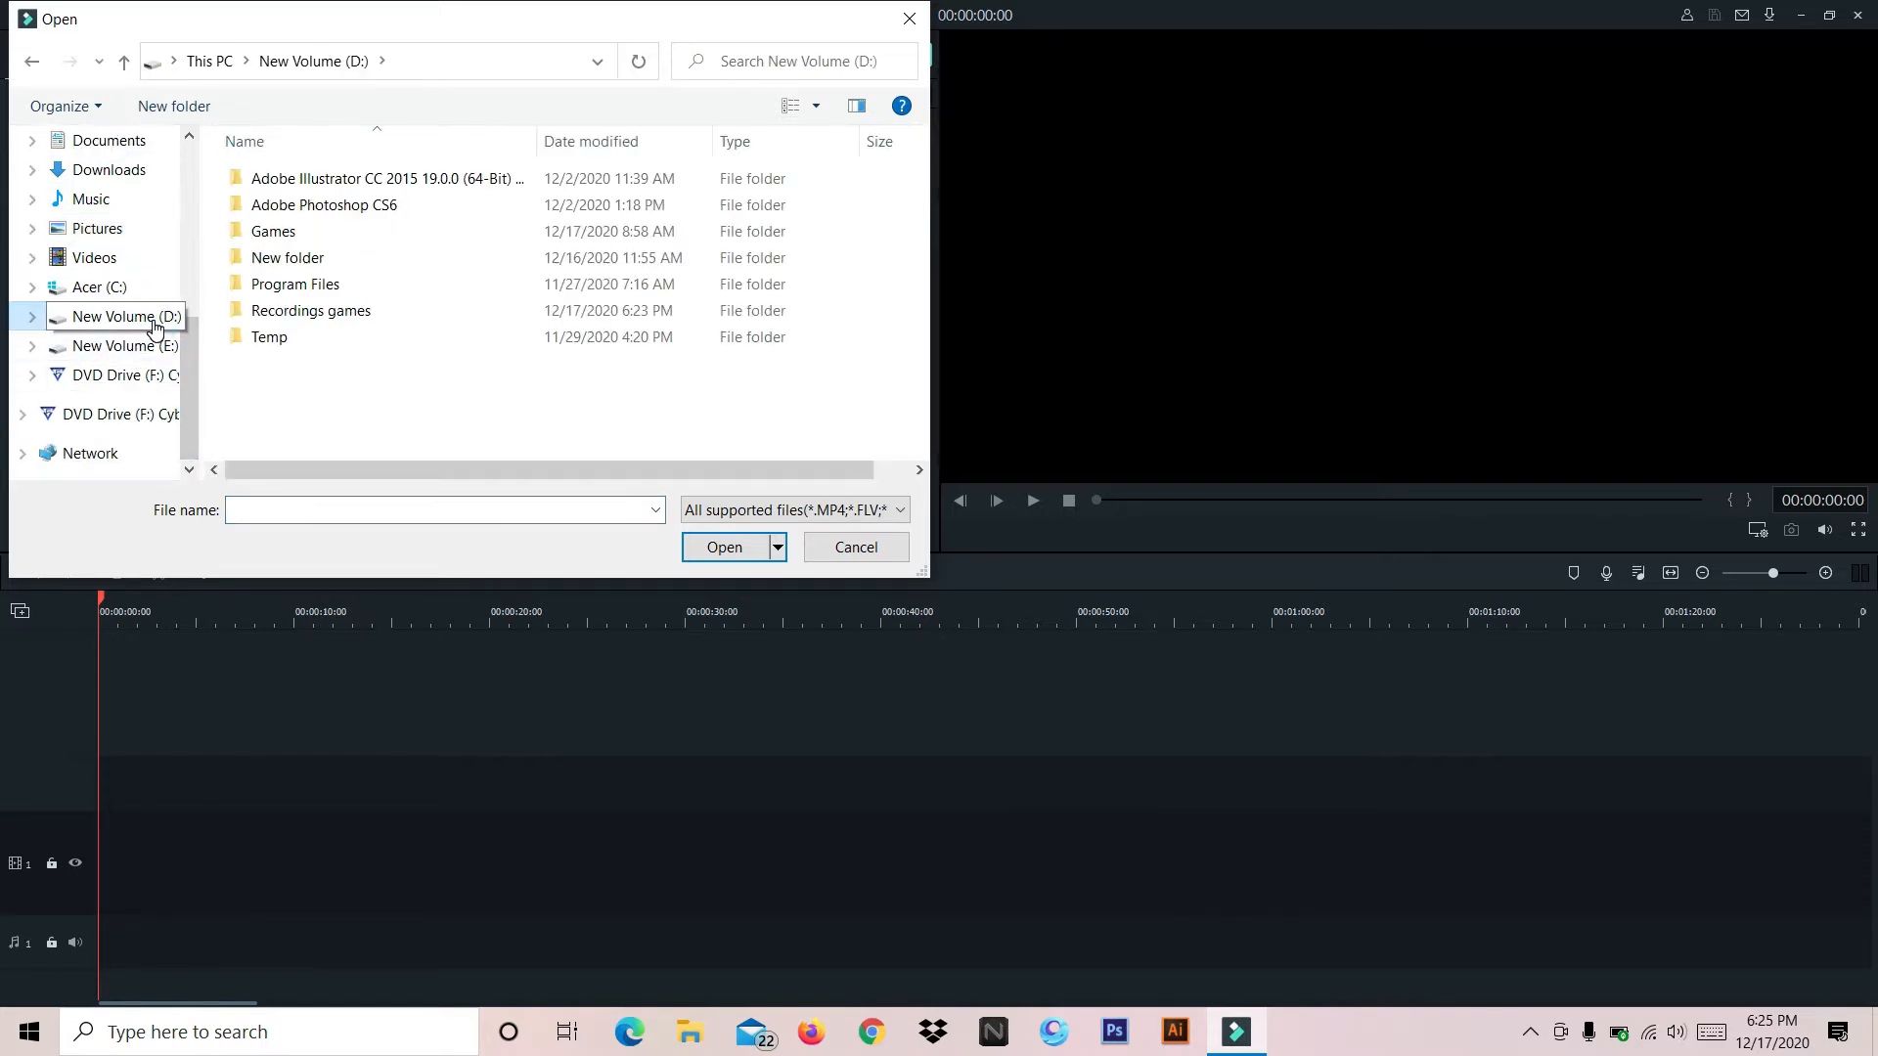
{"action": "double_click", "coordinate": [411, 311]}
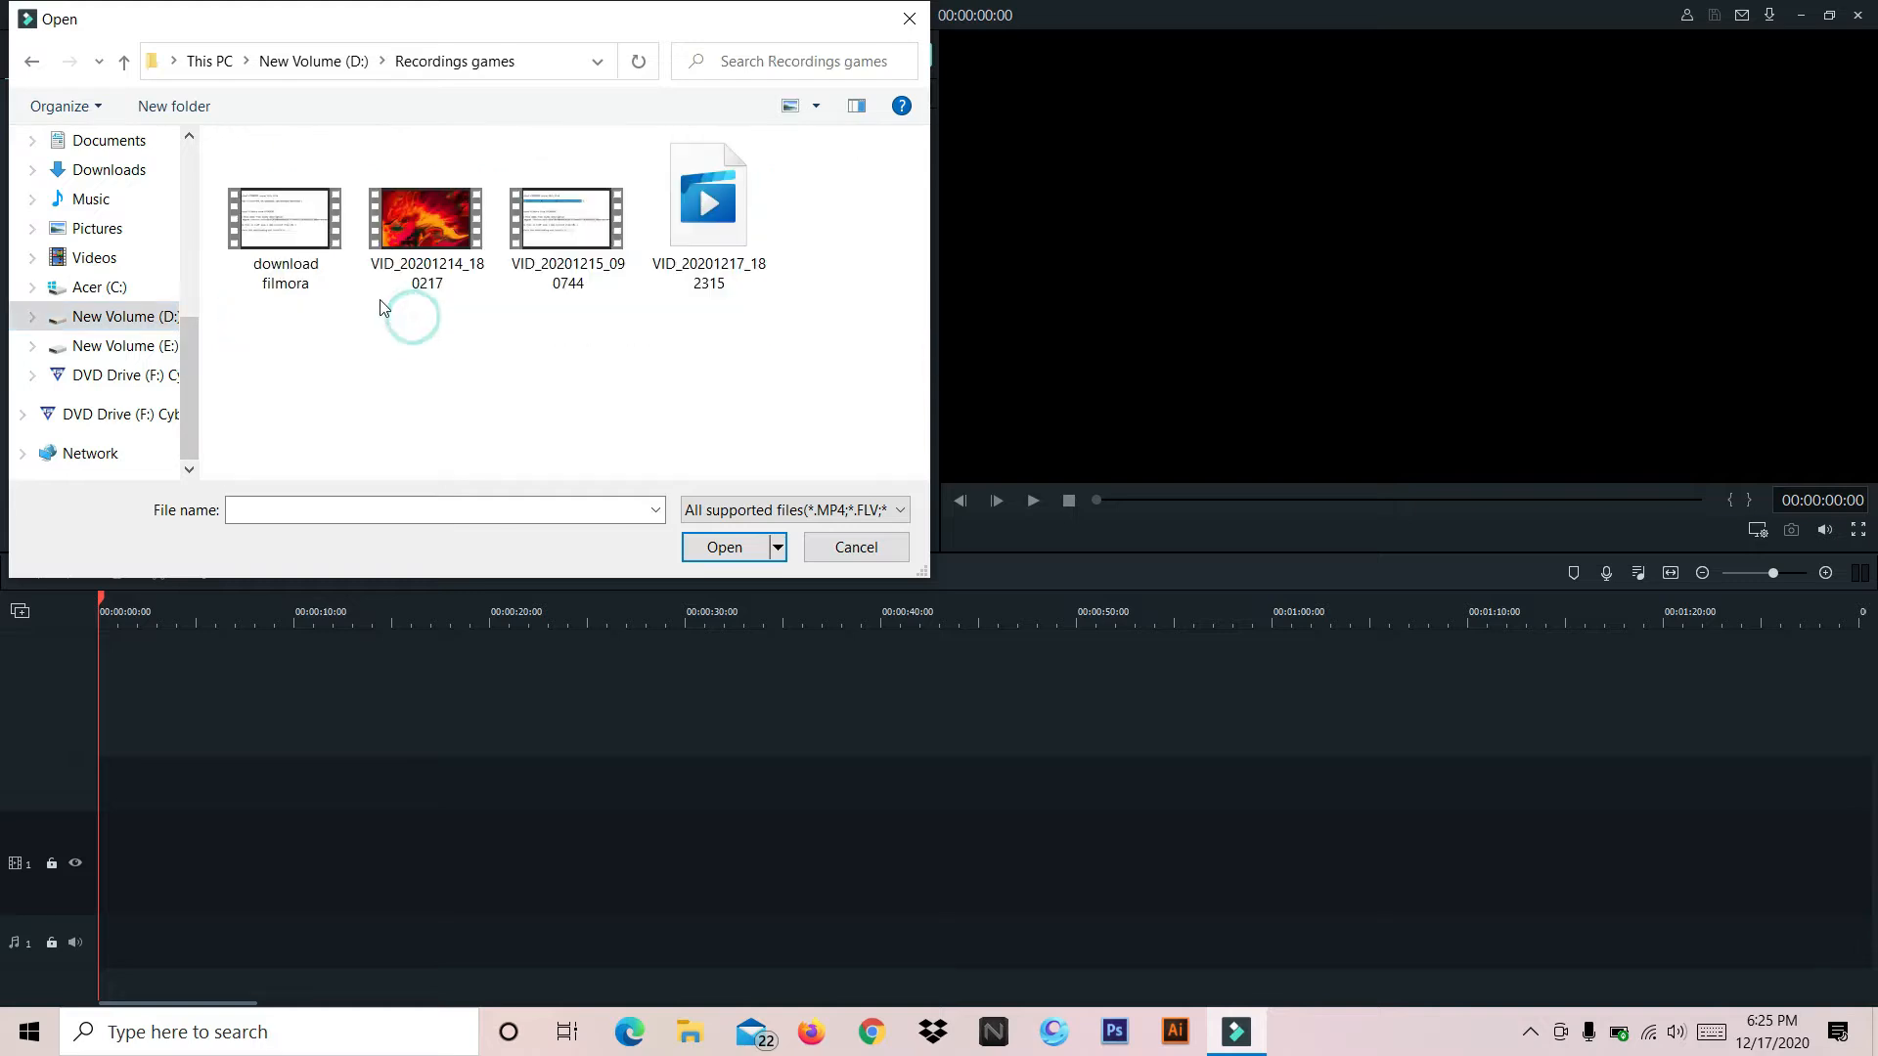
{"action": "double_click", "coordinate": [614, 242]}
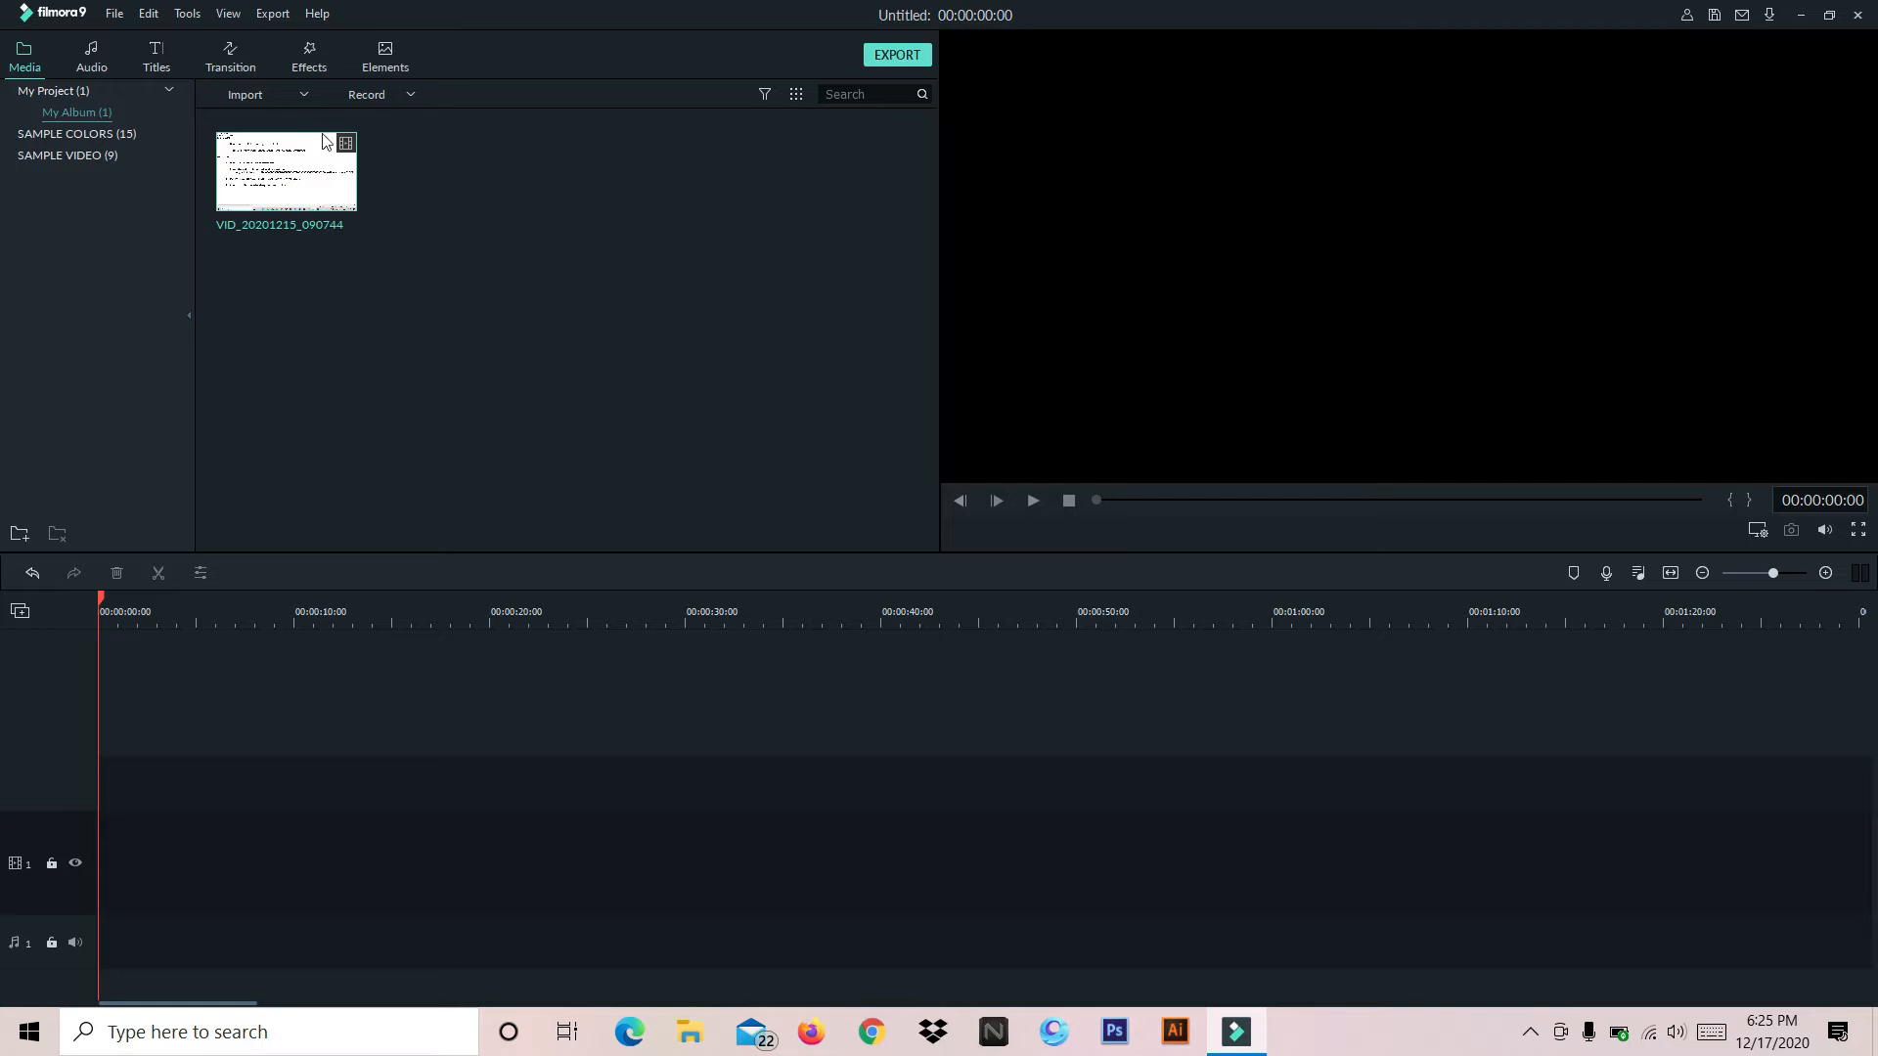
Import the car image from the Downloads folder into the media library
{"action": "left_click", "coordinate": [305, 94]}
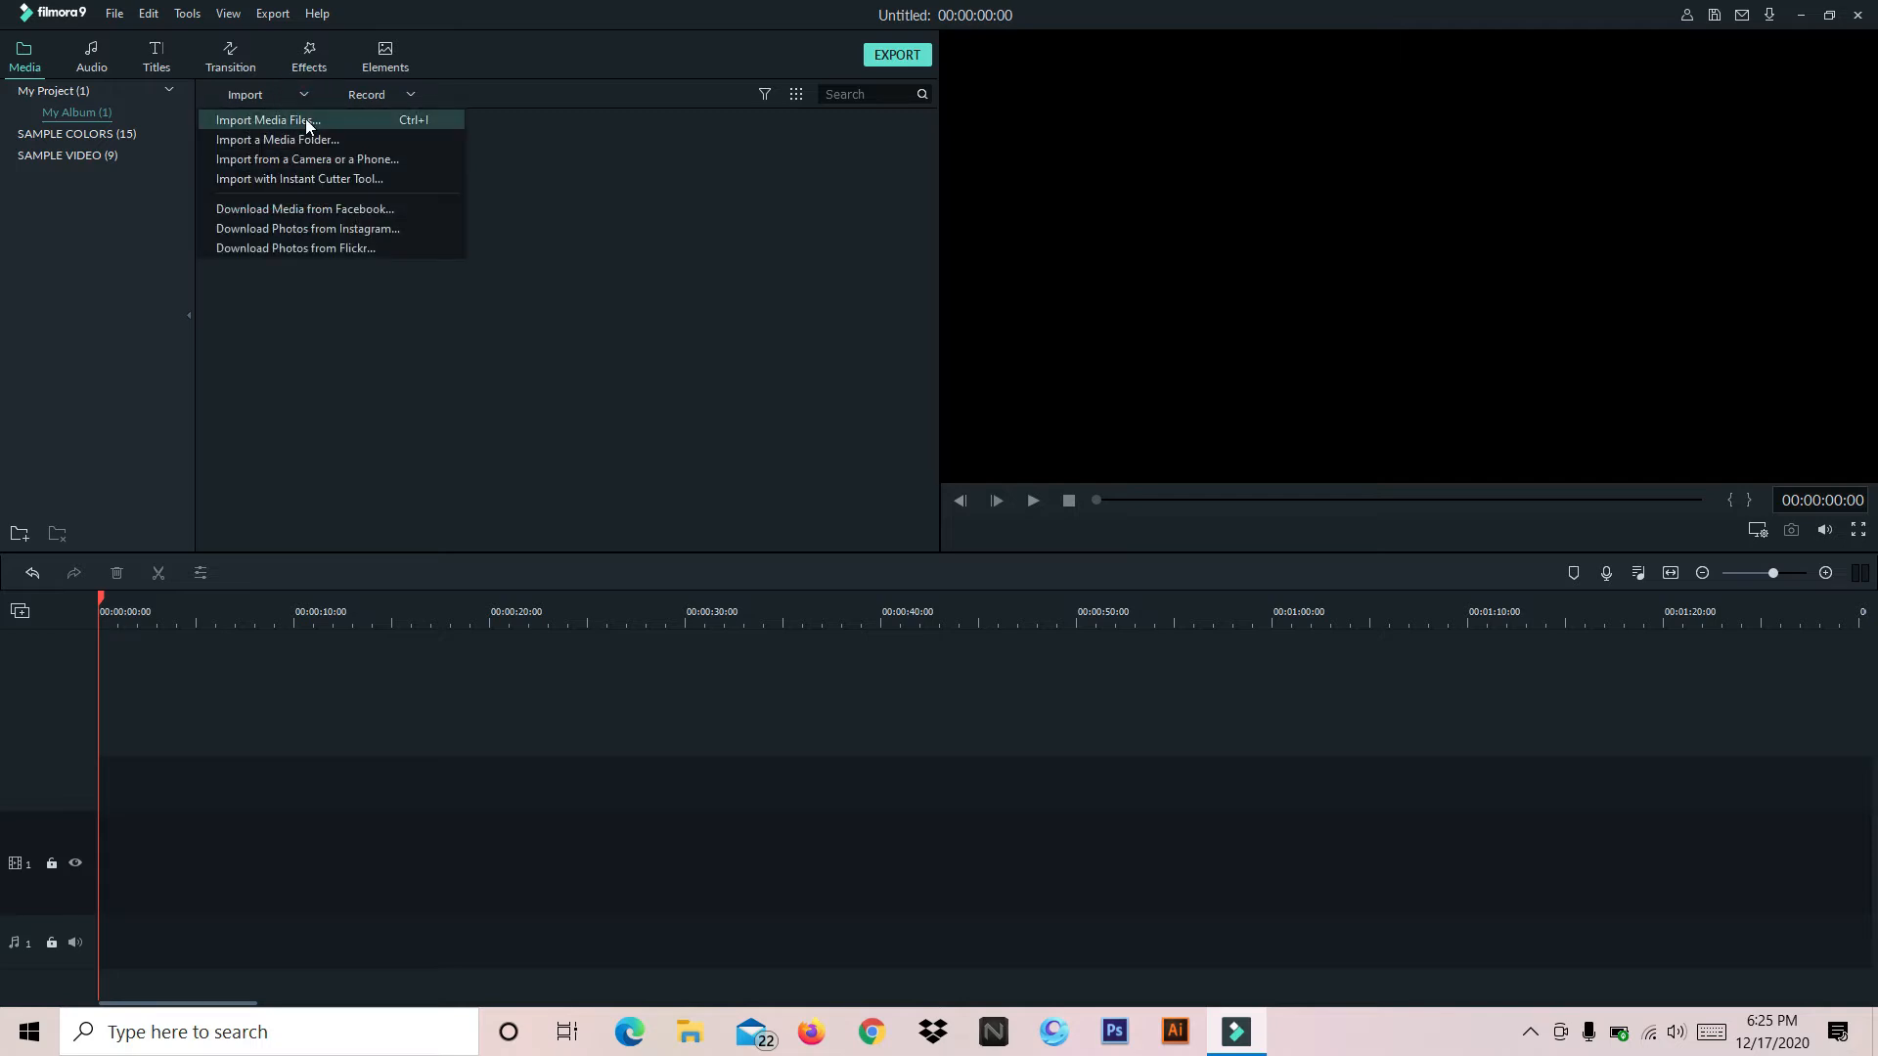
{"action": "left_click", "coordinate": [307, 126]}
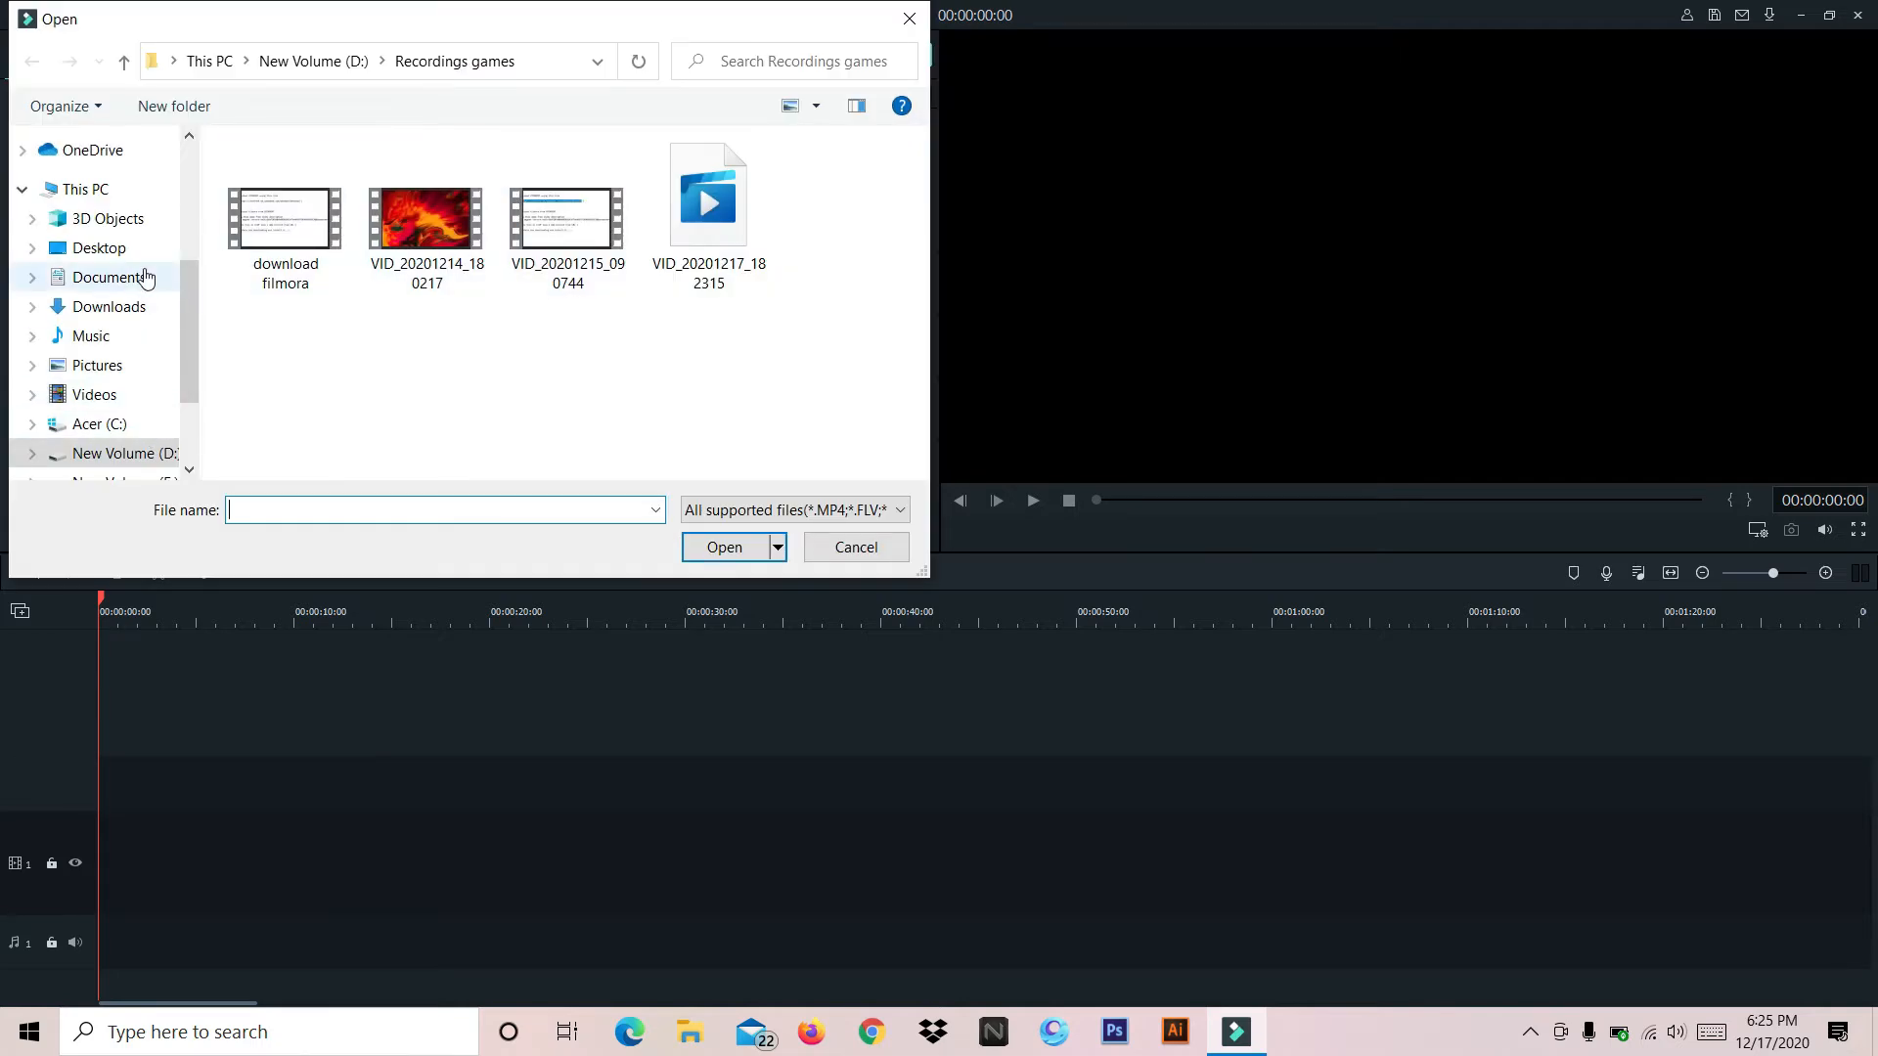
{"action": "left_click", "coordinate": [145, 324]}
{"action": "scroll", "coordinate": [191, 313], "scroll_direction": "down", "scroll_amount": 2}
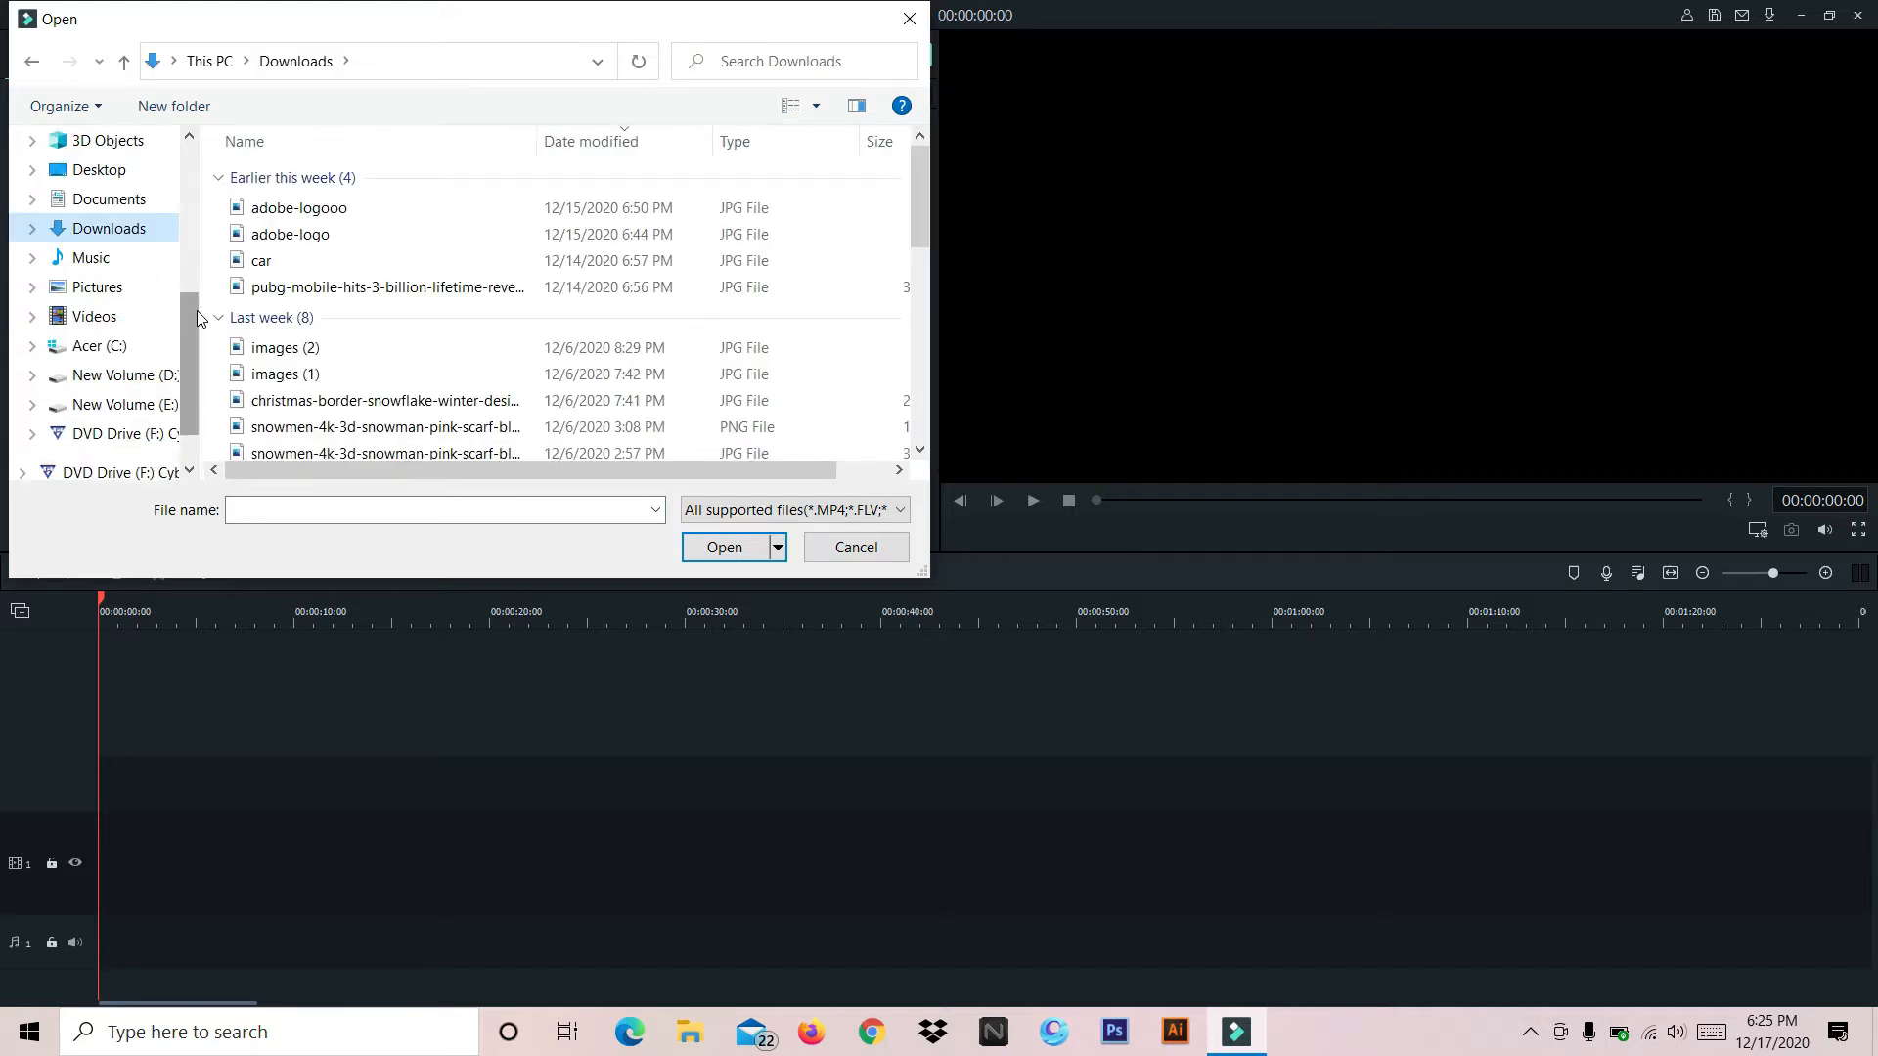
{"action": "scroll", "coordinate": [333, 290], "scroll_direction": "down", "scroll_amount": 3}
{"action": "scroll", "coordinate": [466, 290], "scroll_direction": "up", "scroll_amount": 3}
{"action": "left_click", "coordinate": [380, 259]}
{"action": "double_click", "coordinate": [380, 259]}
{"action": "mouse_move", "coordinate": [454, 192]}
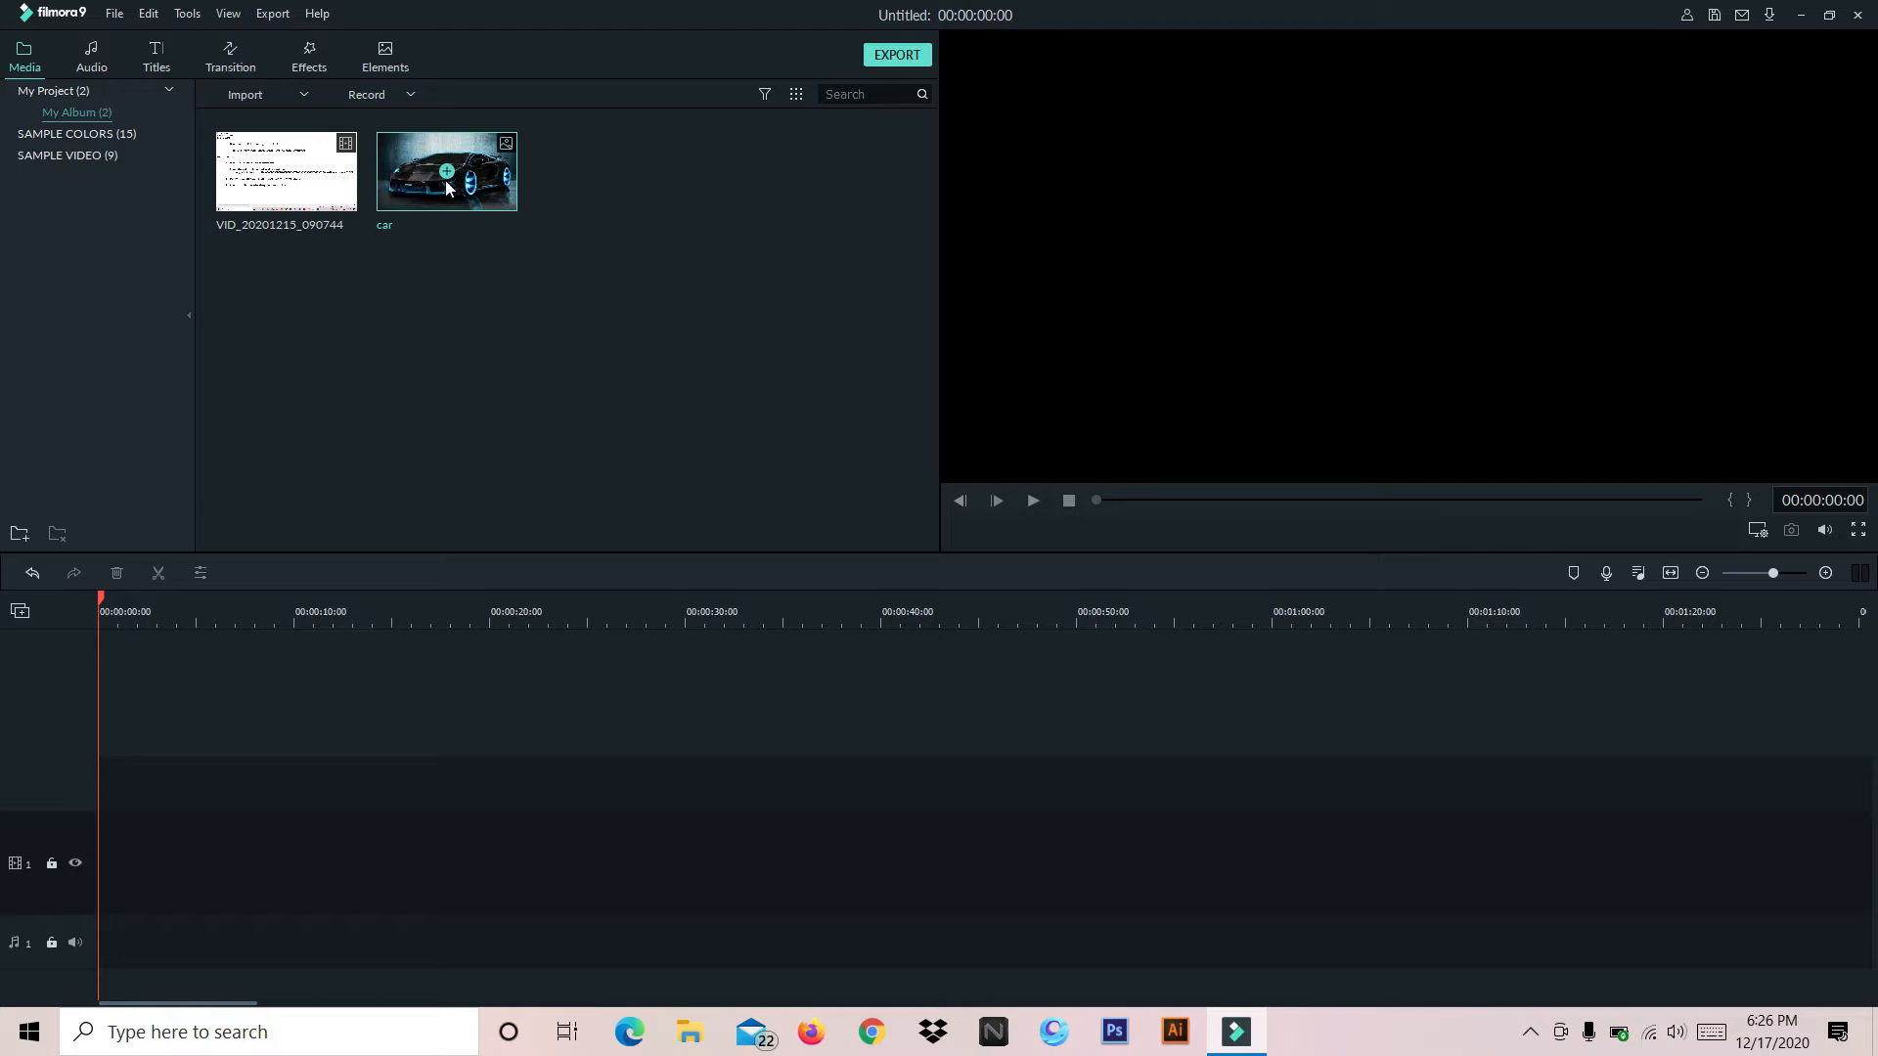
Import the Anikdote Turn It Up audio file from the Music folder into the media library
{"action": "left_click", "coordinate": [303, 97]}
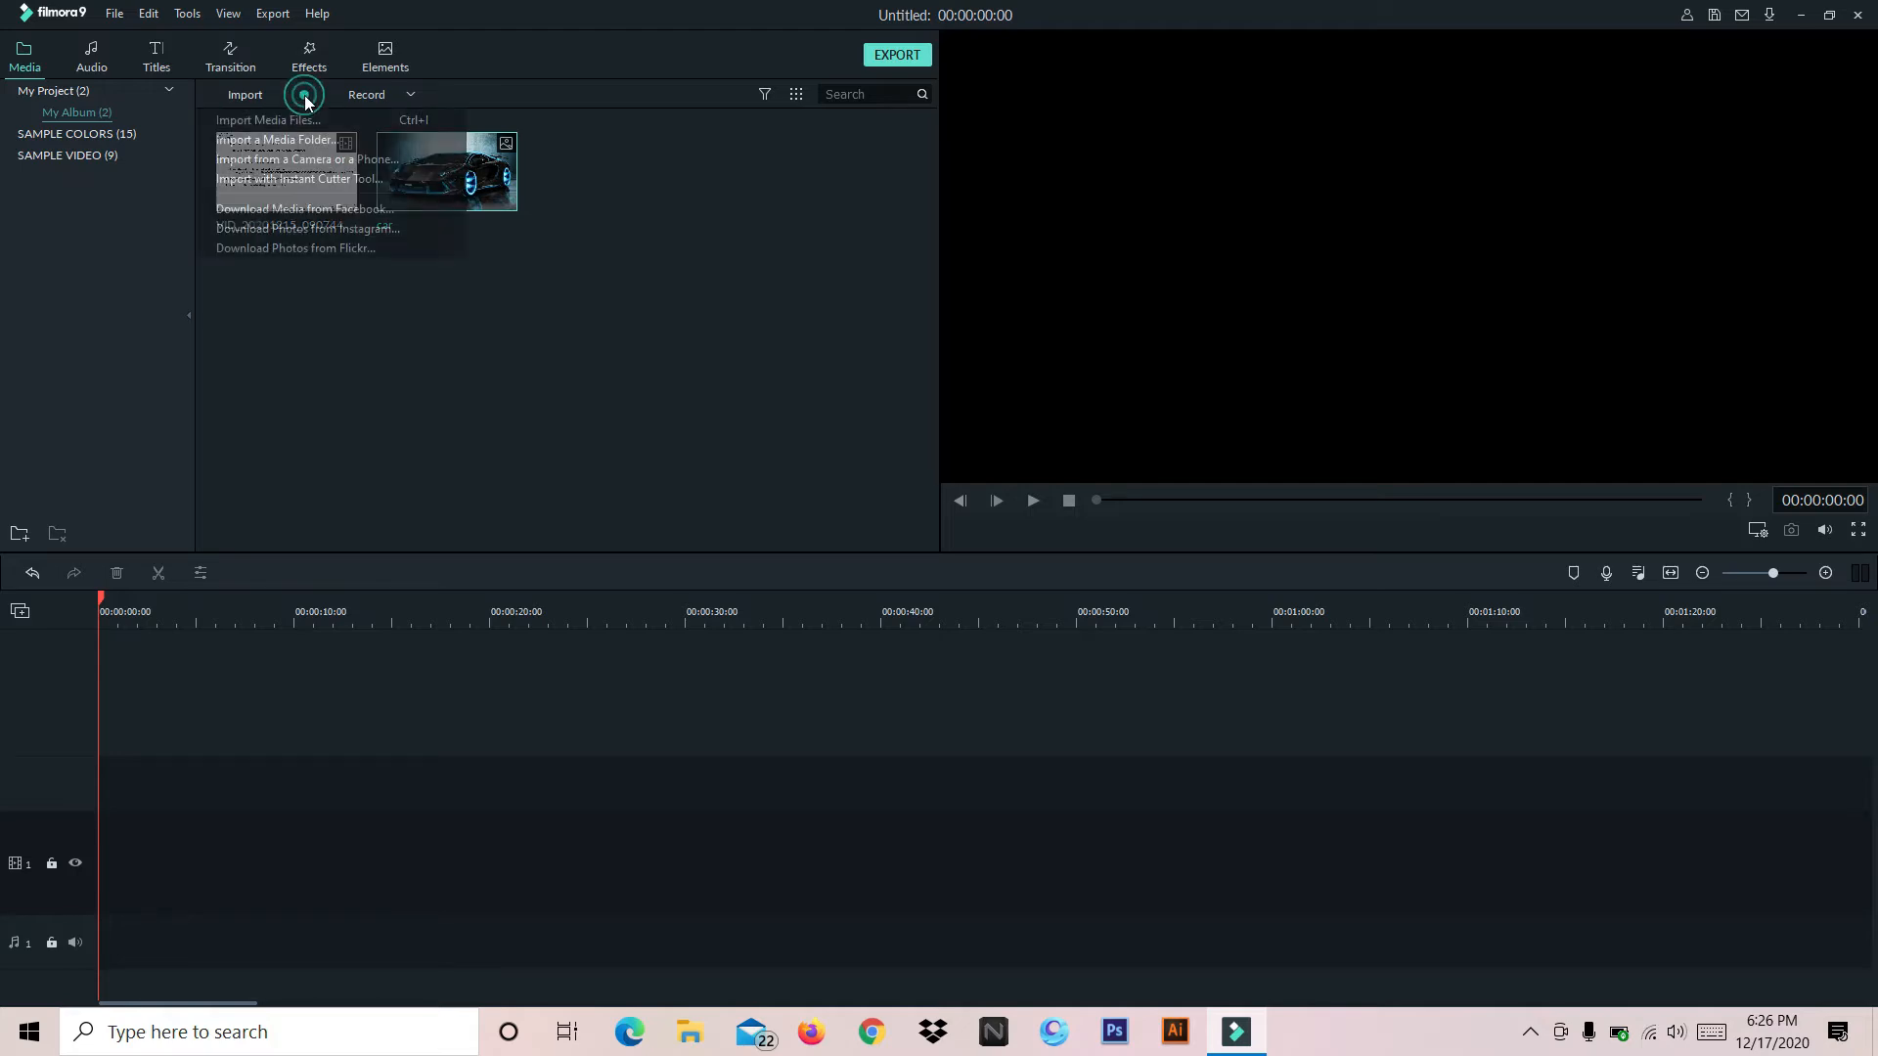
{"action": "left_click", "coordinate": [304, 115]}
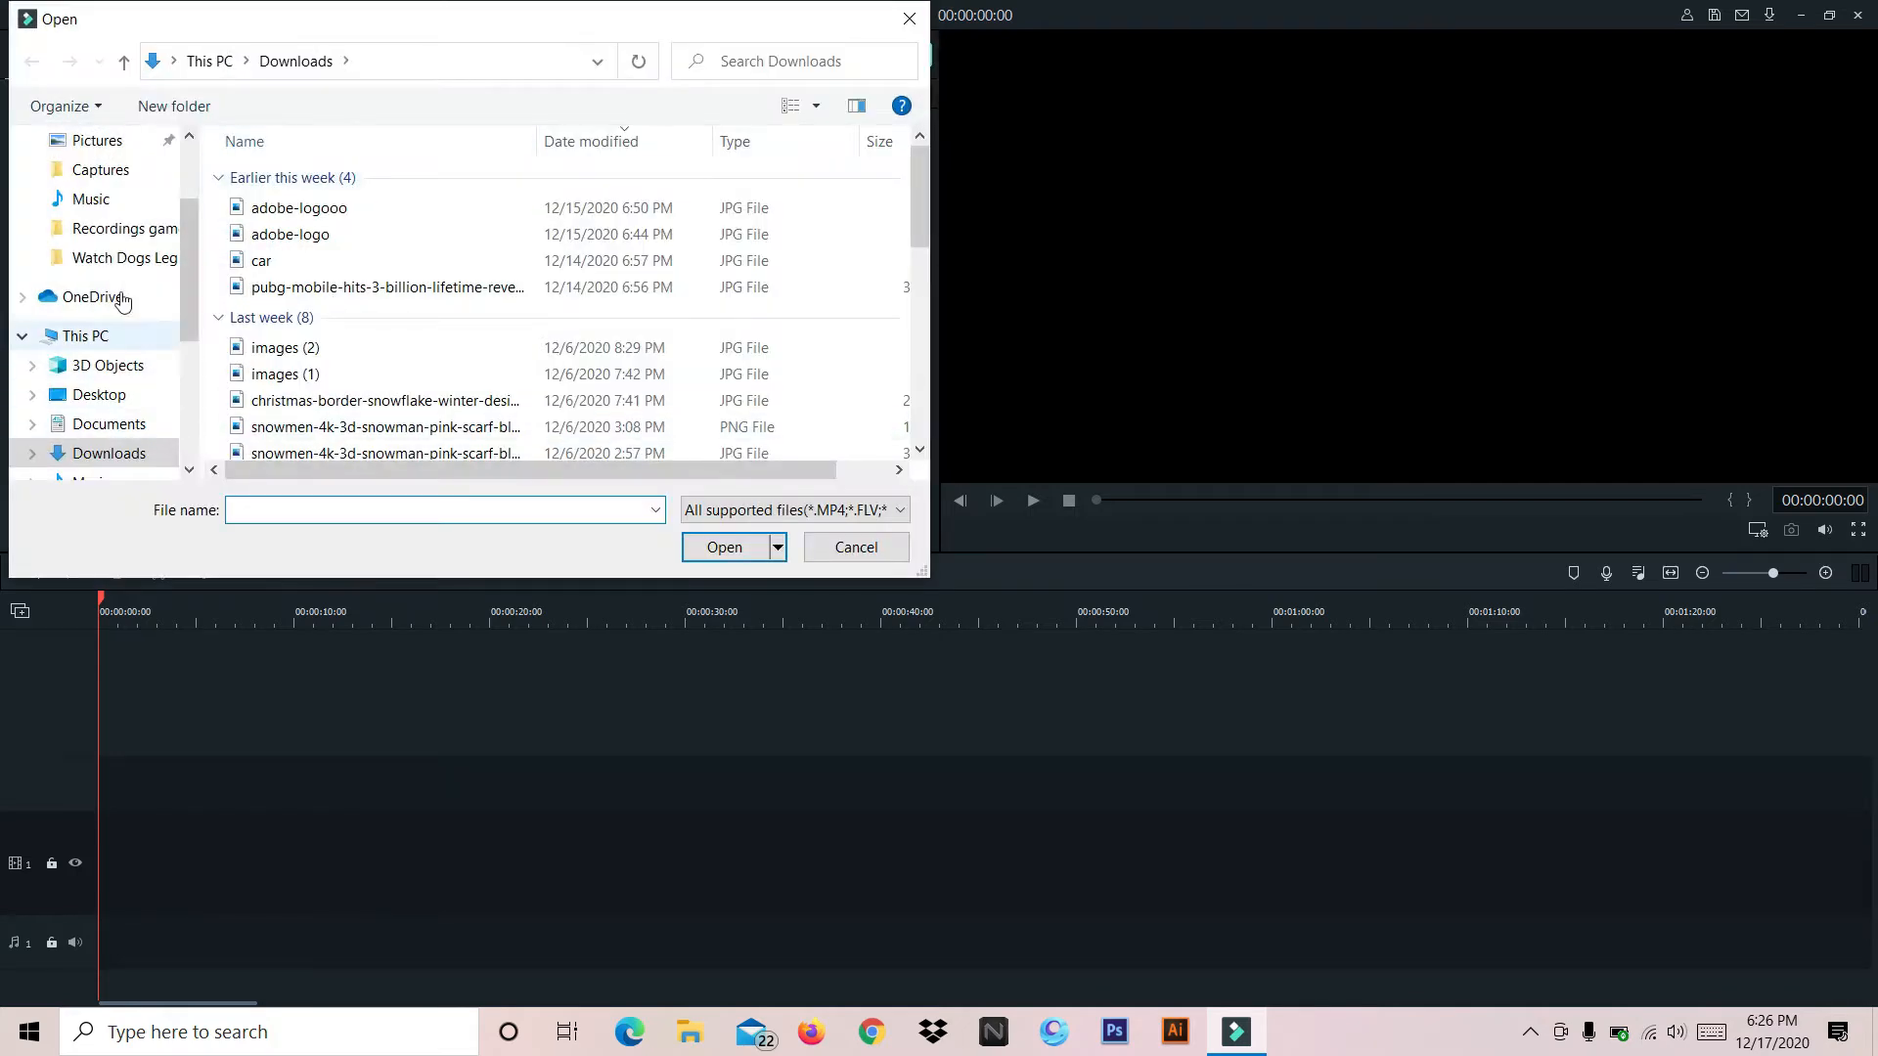
{"action": "left_click", "coordinate": [125, 201]}
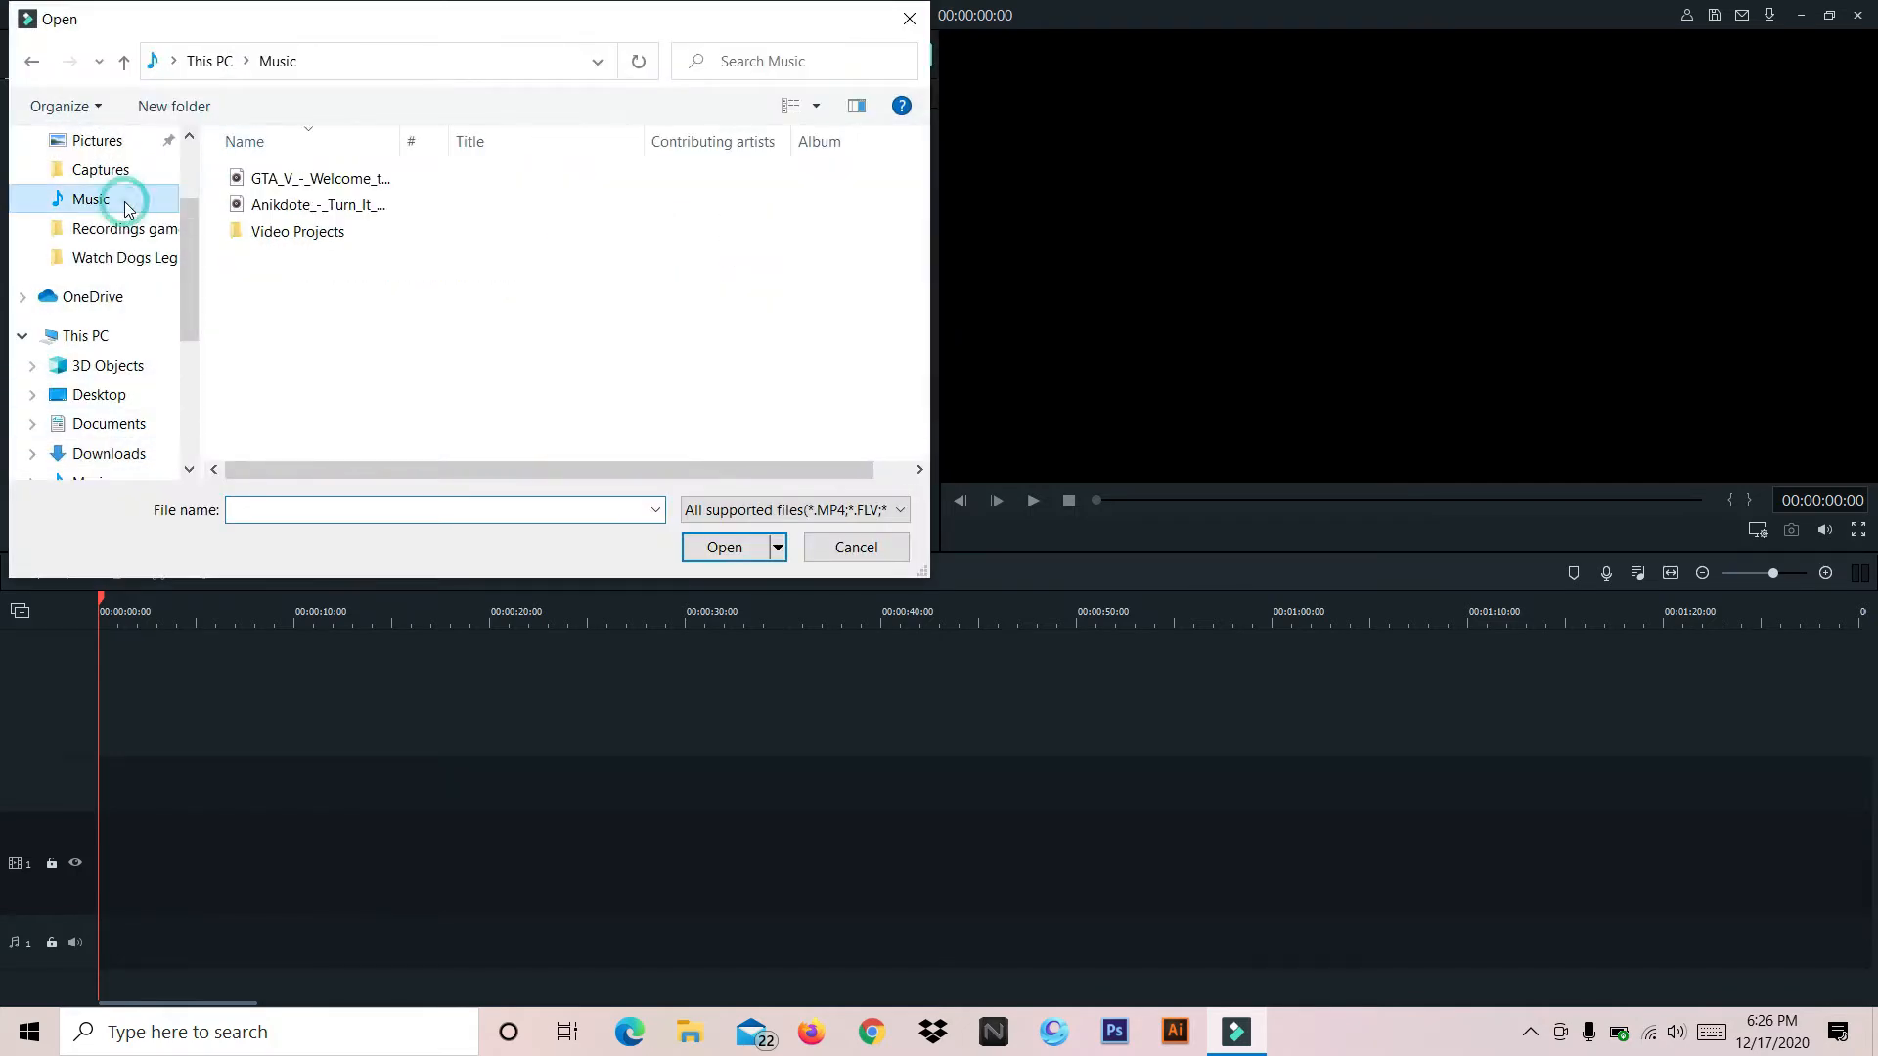
{"action": "double_click", "coordinate": [300, 207]}
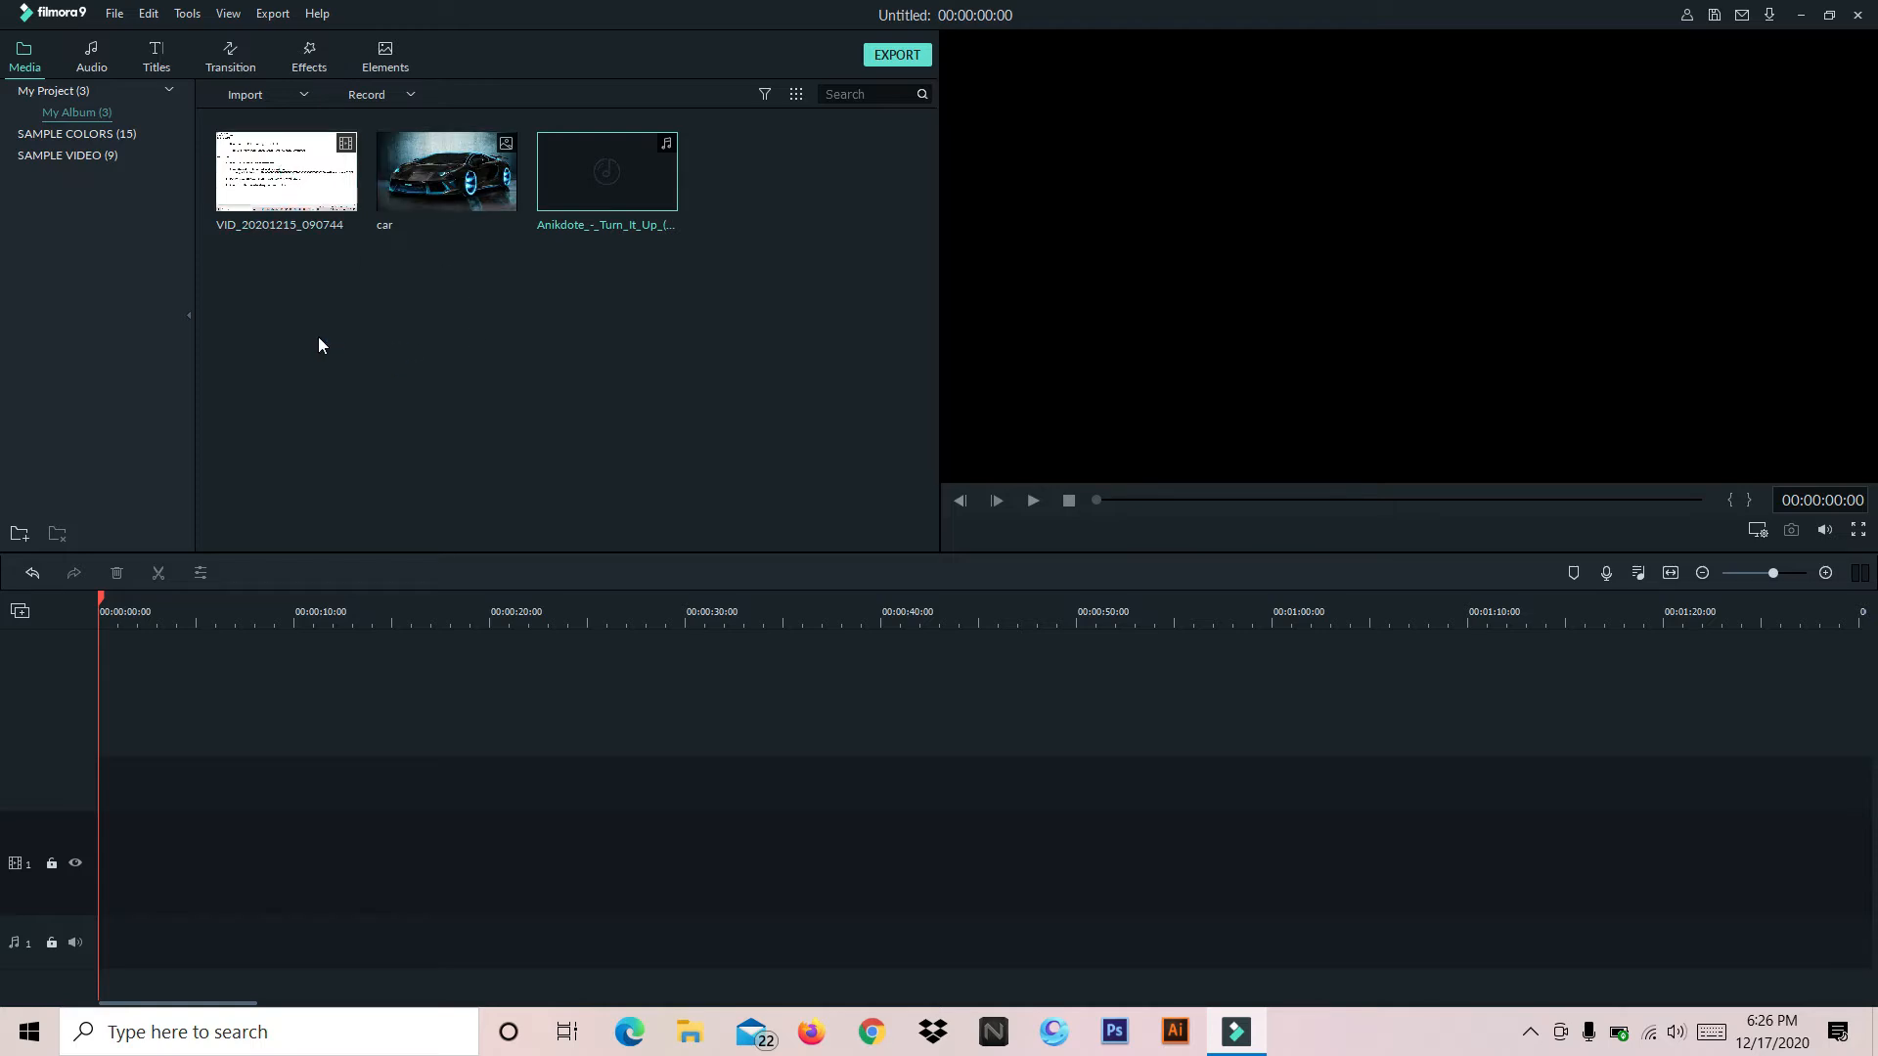
Add the VID_20201215_090744 clip to the first video track and scrub back to 00:07:43:06
{"action": "left_click", "coordinate": [287, 173]}
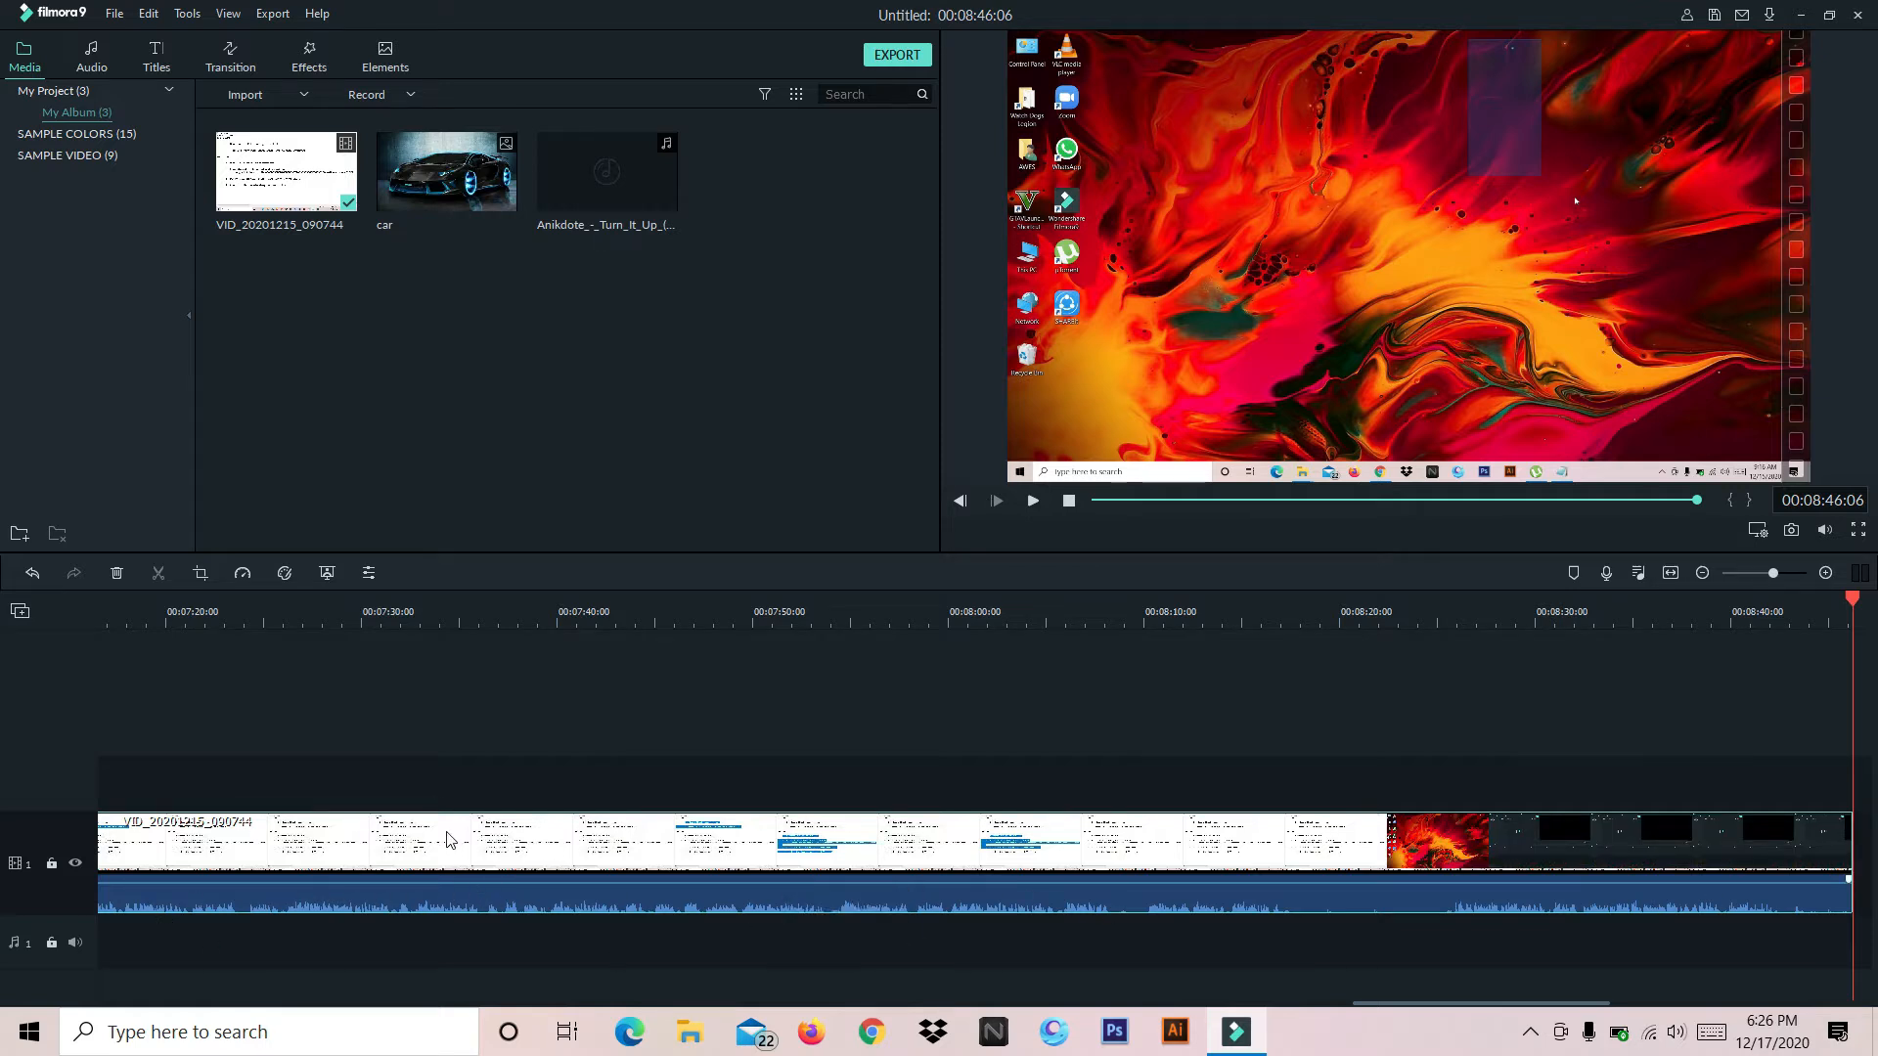
{"action": "mouse_move", "coordinate": [376, 884]}
{"action": "left_click_drag", "start_coordinate": [1856, 606], "coordinate": [622, 727]}
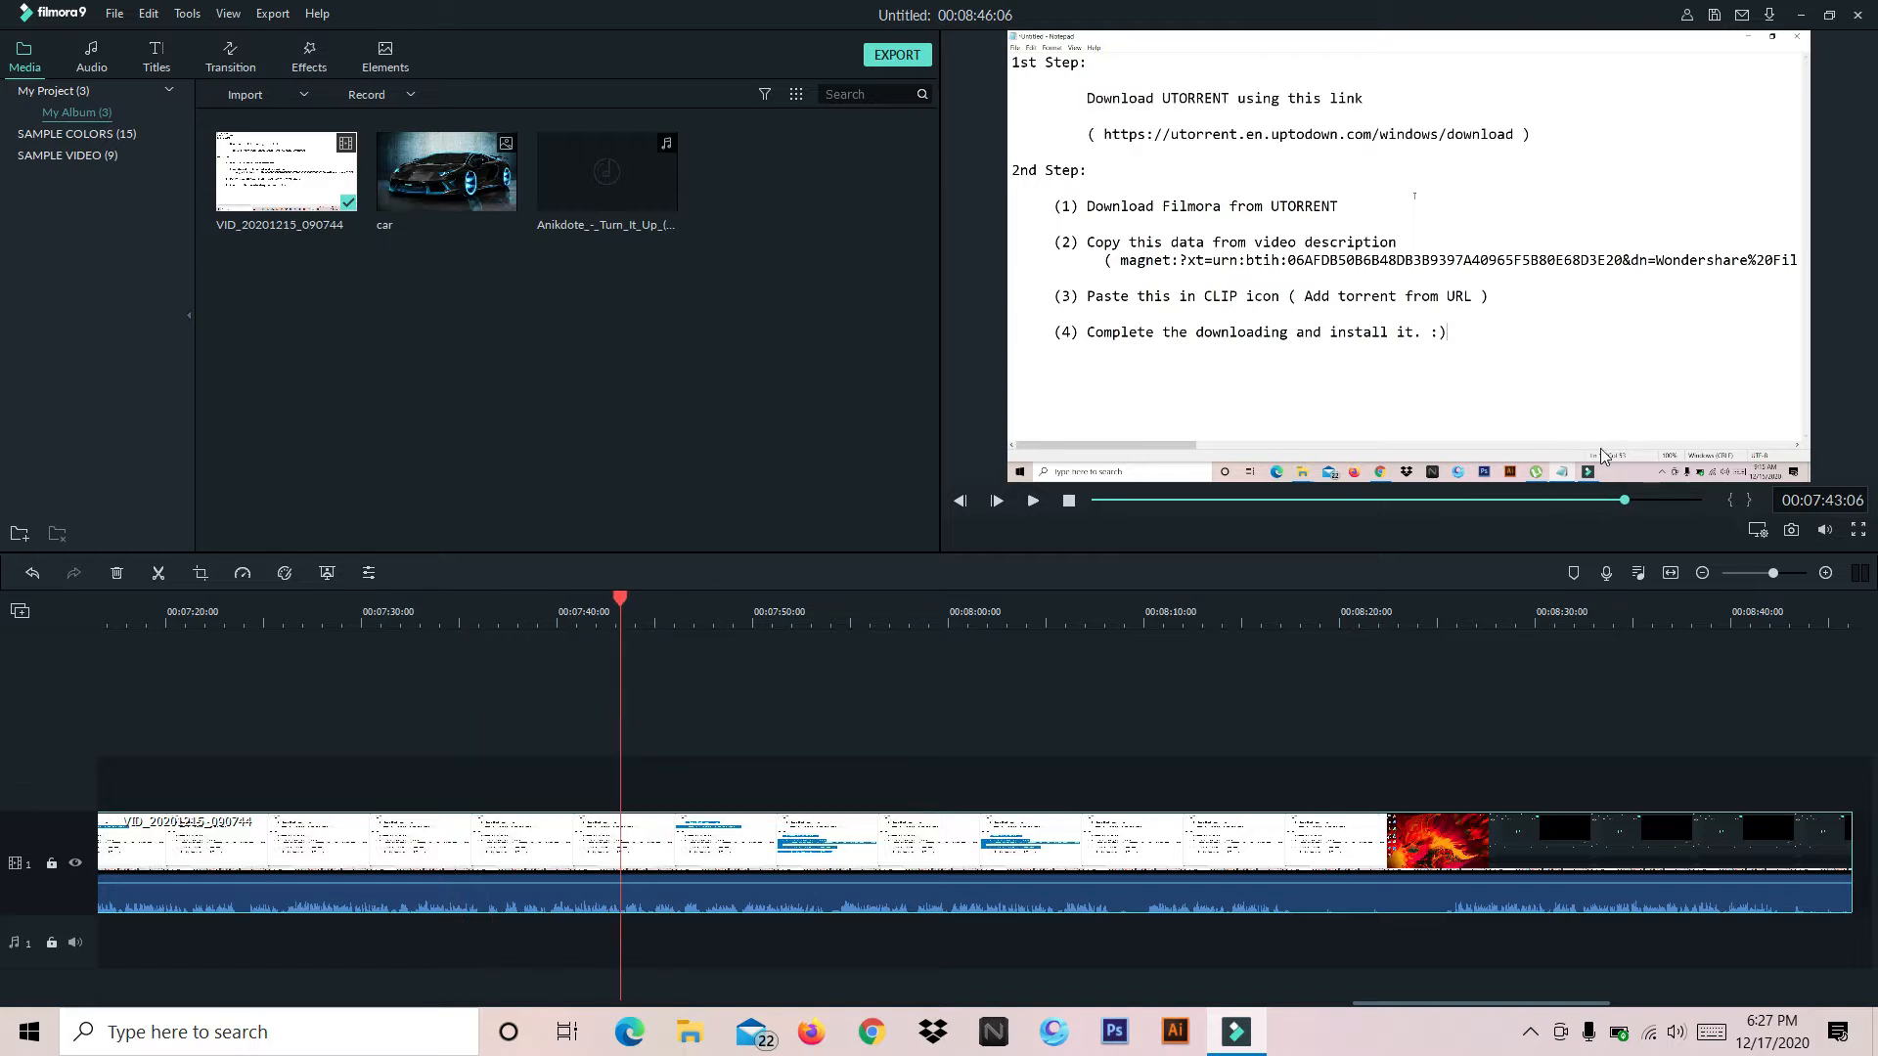
Split the video clip at 00:00:12:03 and delete the segment before the cut
{"action": "left_click_drag", "start_coordinate": [1628, 499], "coordinate": [1118, 500]}
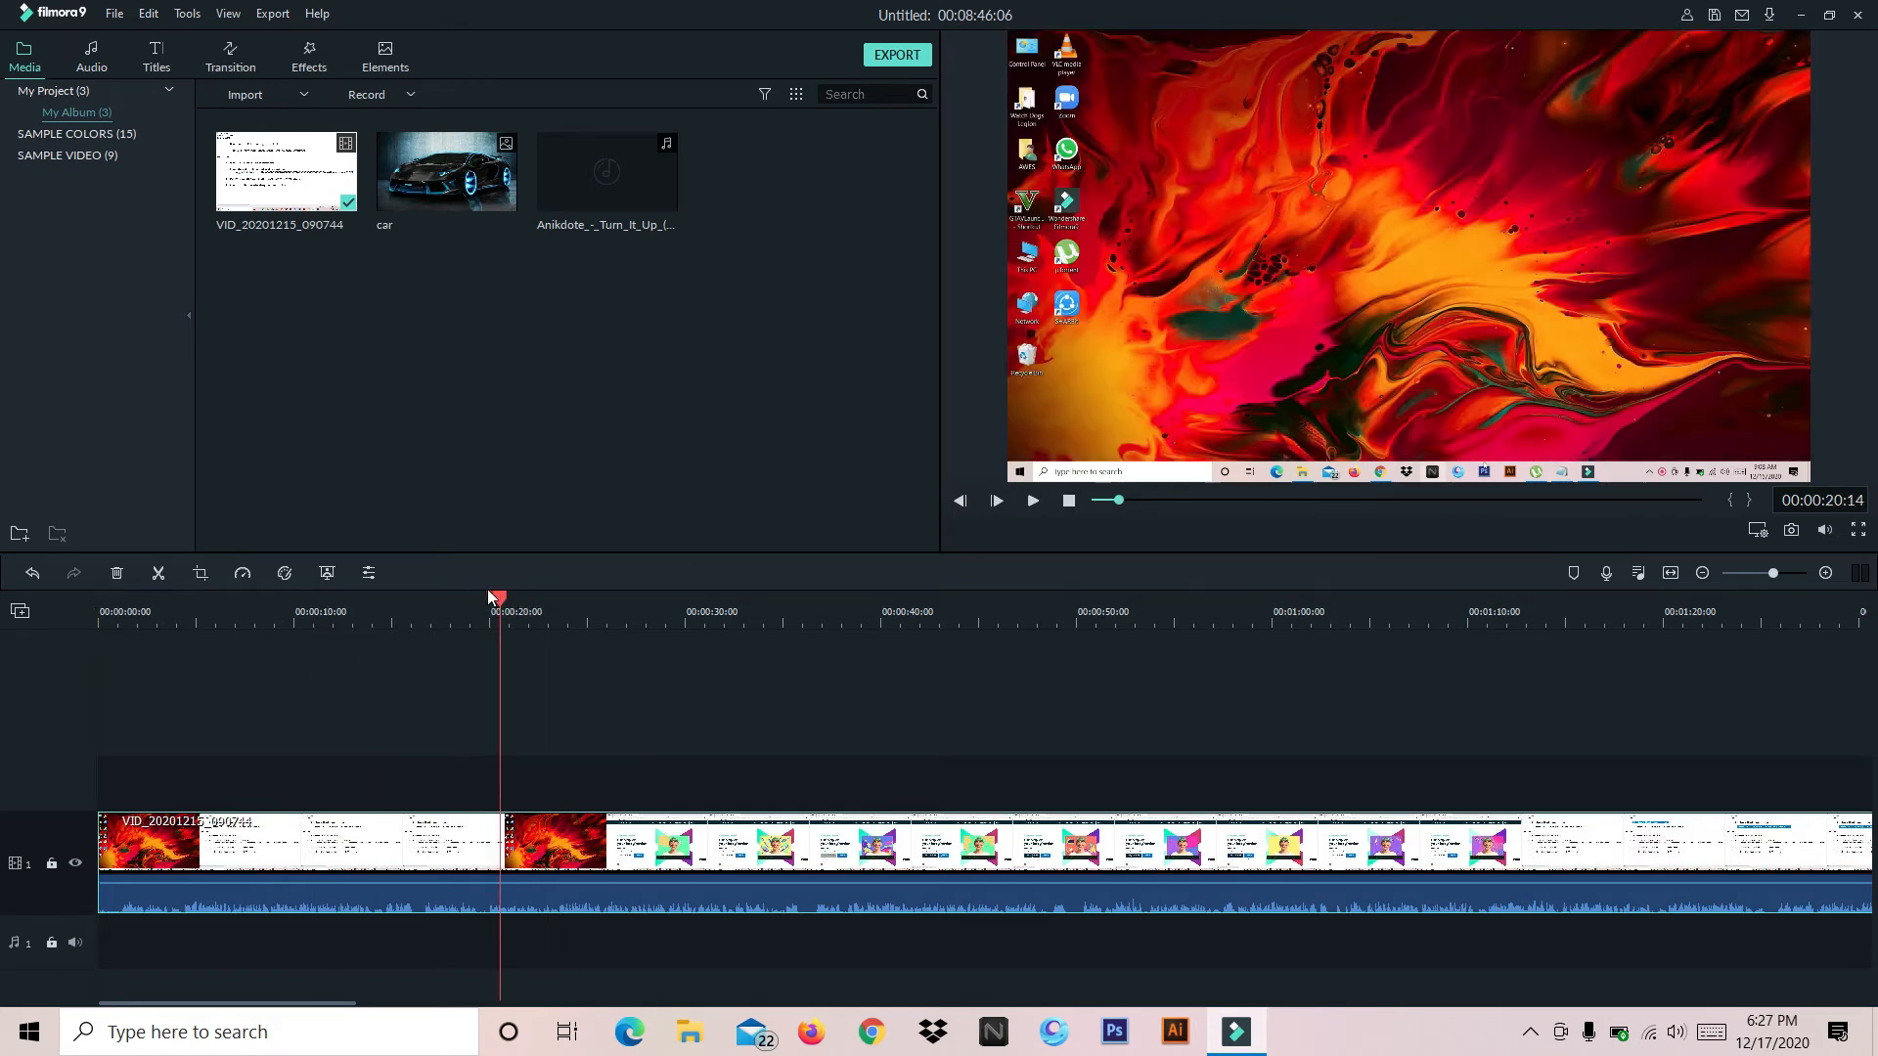
{"action": "left_click_drag", "start_coordinate": [501, 601], "coordinate": [325, 614]}
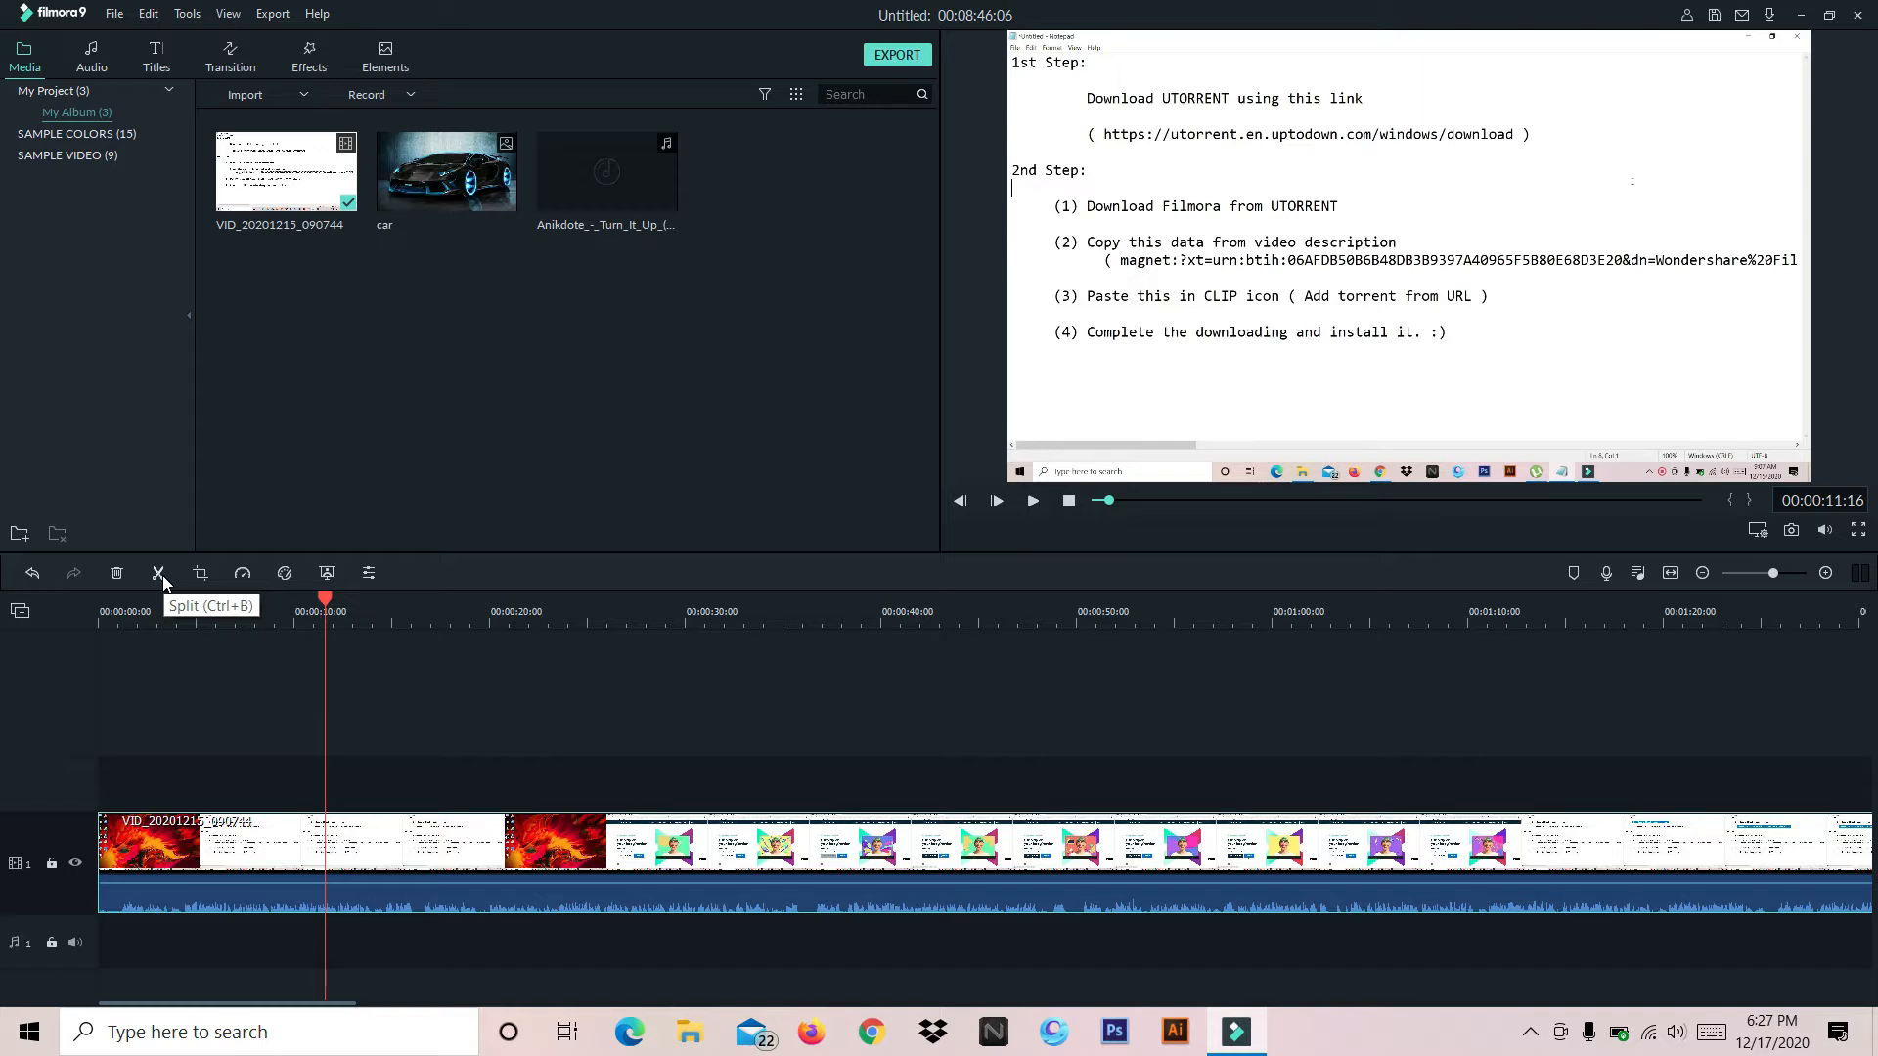
{"action": "left_click", "coordinate": [322, 599]}
{"action": "left_click_drag", "start_coordinate": [269, 609], "coordinate": [335, 660]}
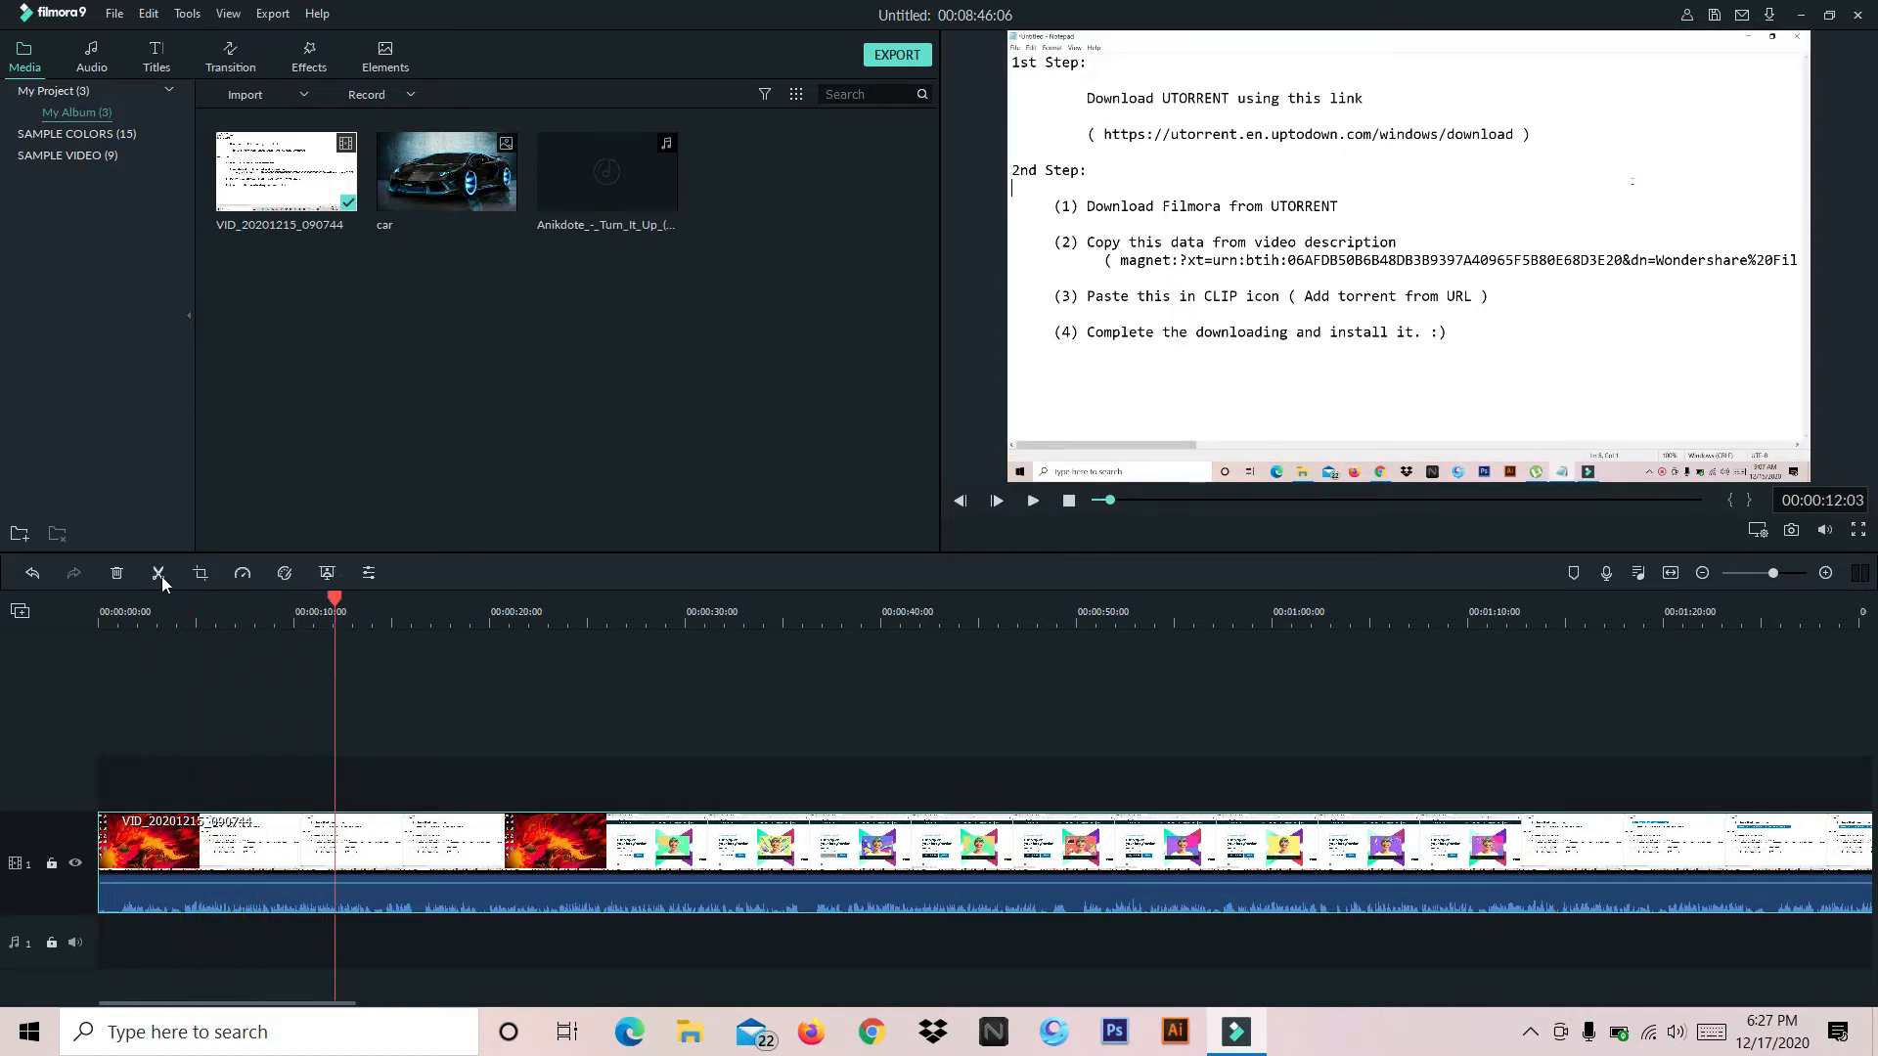
{"action": "left_click", "coordinate": [158, 573]}
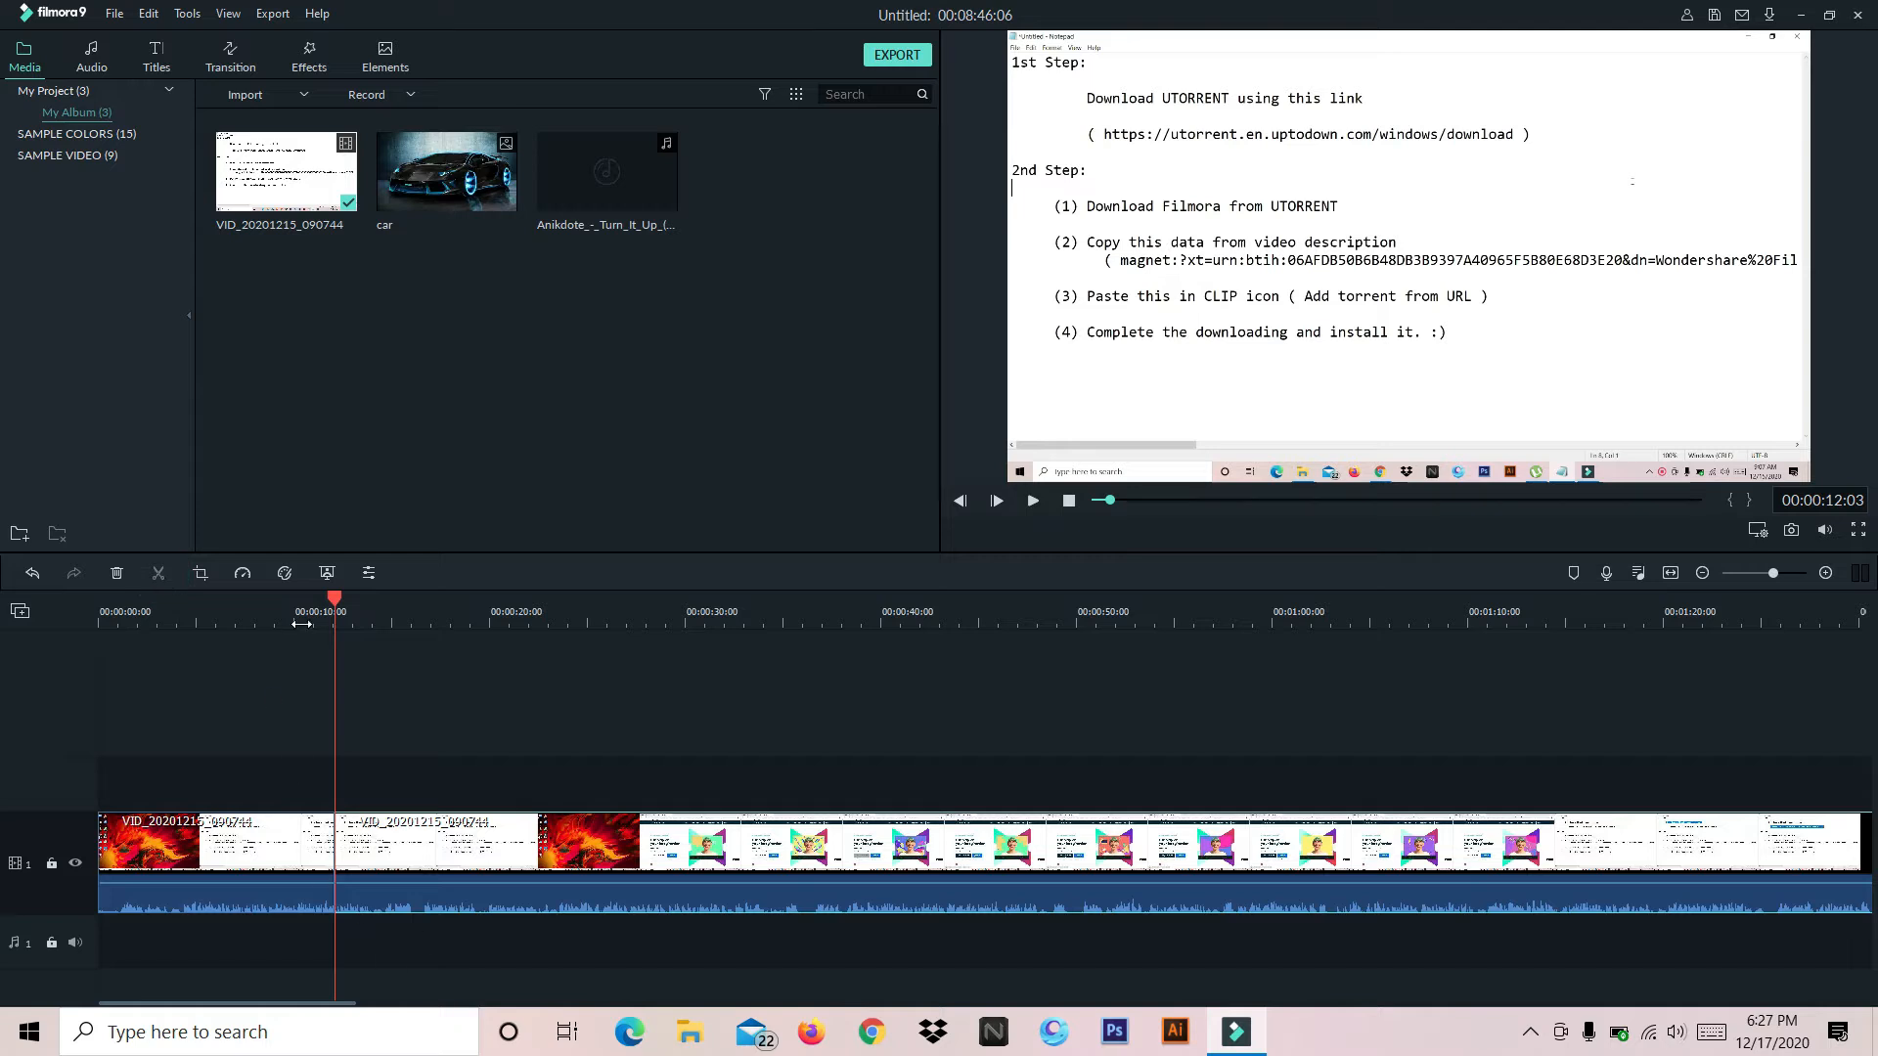
{"action": "left_click_drag", "start_coordinate": [330, 603], "coordinate": [444, 609]}
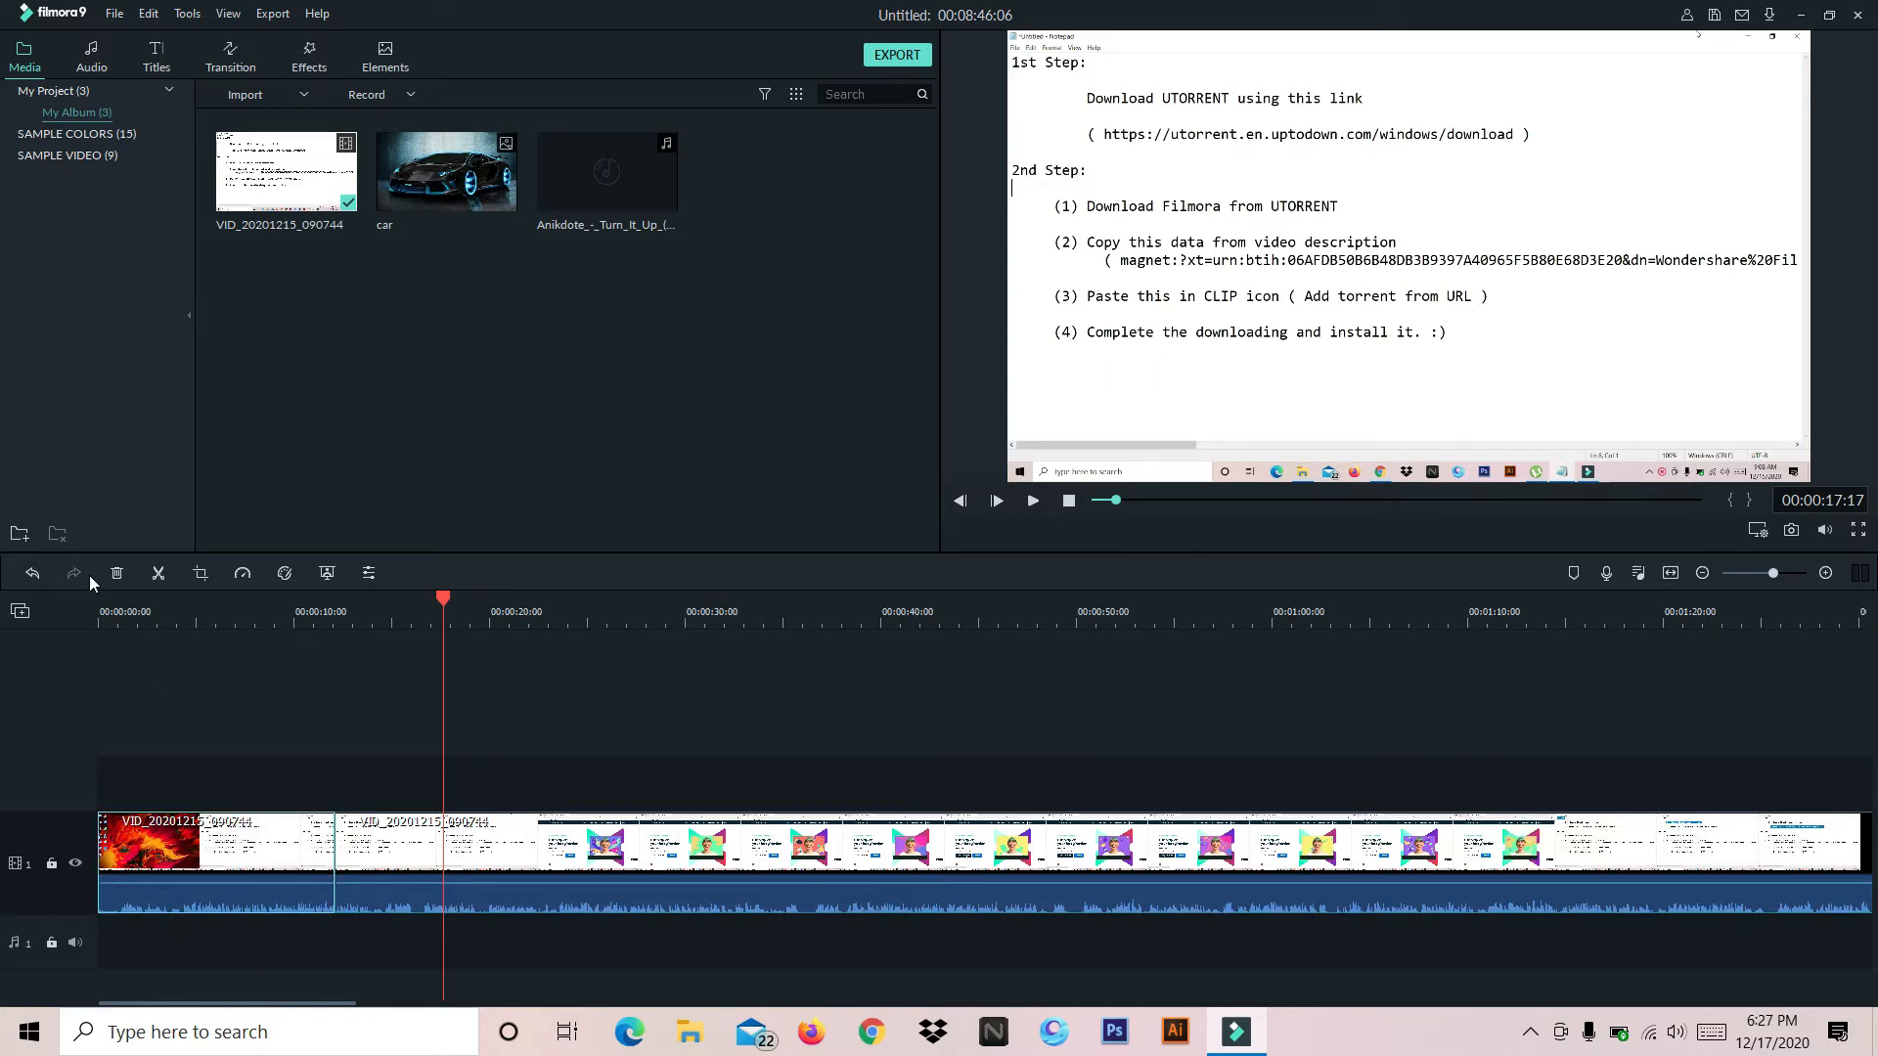
{"action": "left_click", "coordinate": [116, 573]}
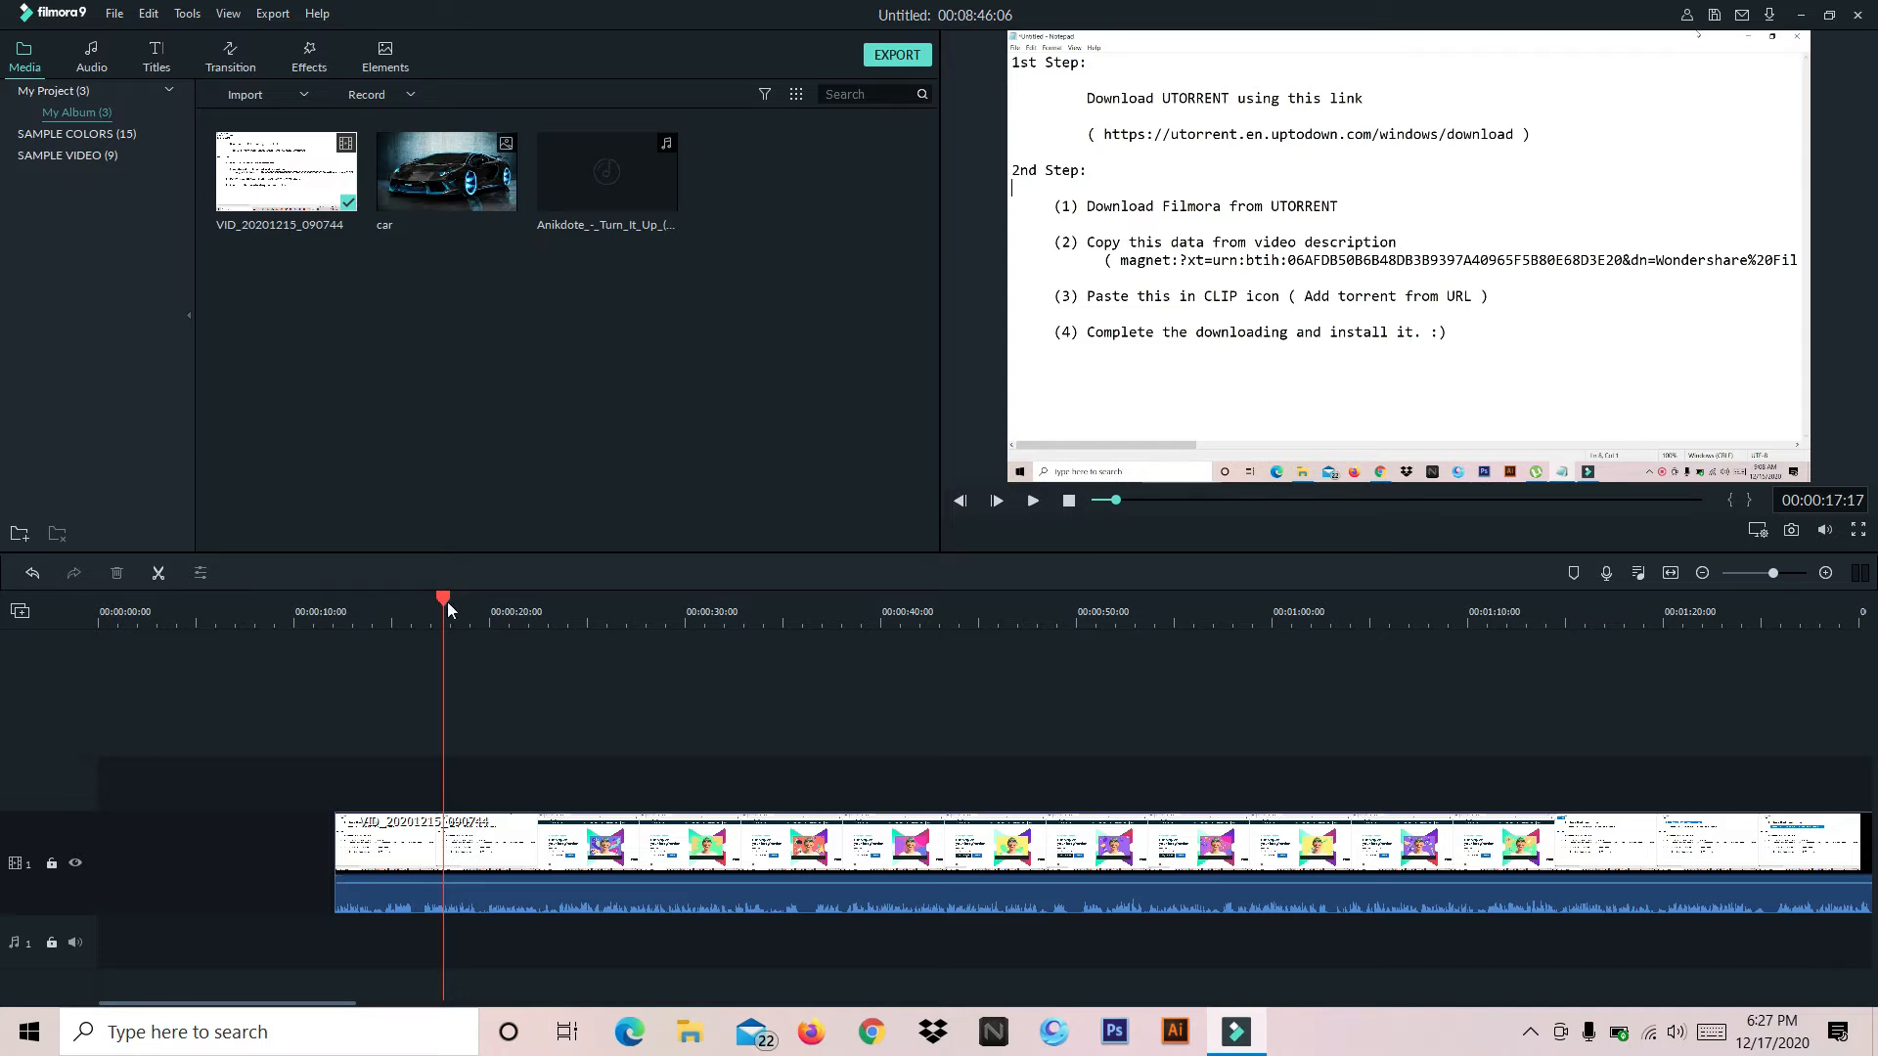
Insert the car image on the video track at 00:00:05:13 and extend its end to about the 14-second mark
{"action": "left_click_drag", "start_coordinate": [436, 595], "coordinate": [205, 607]}
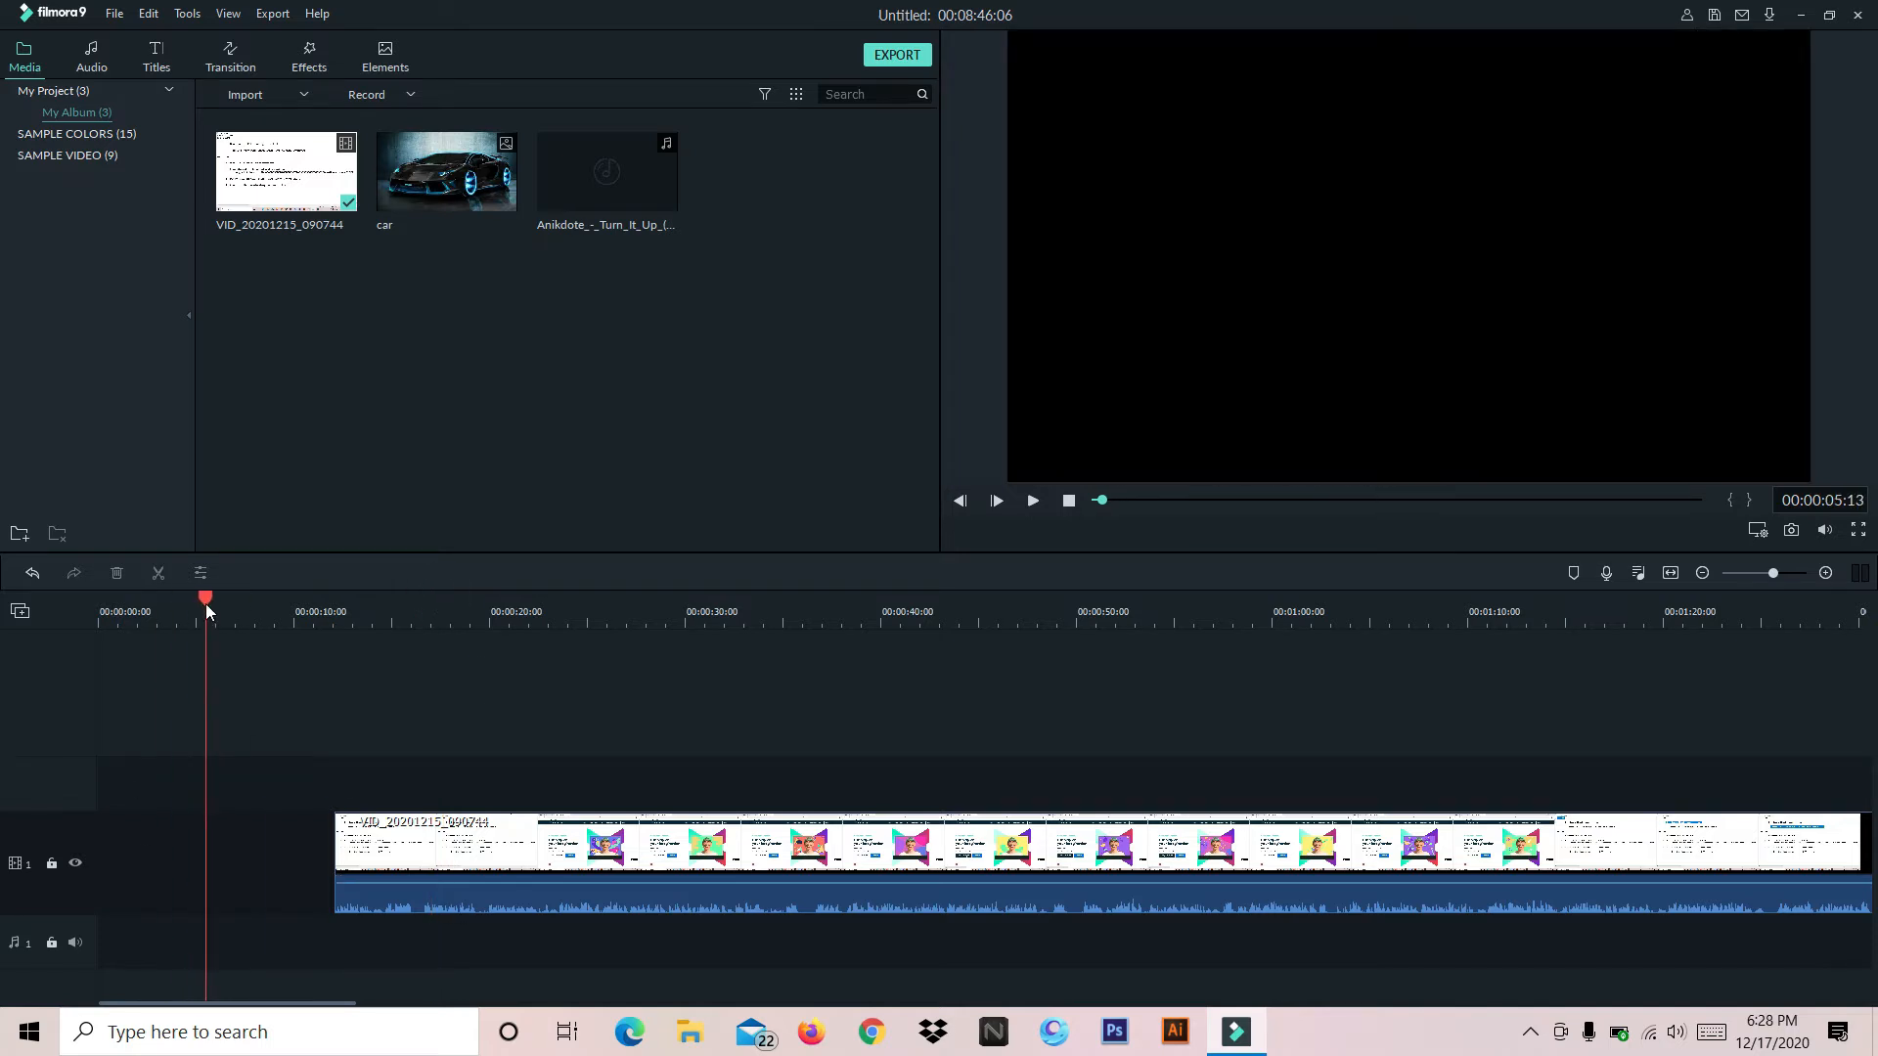
{"action": "left_click", "coordinate": [447, 173]}
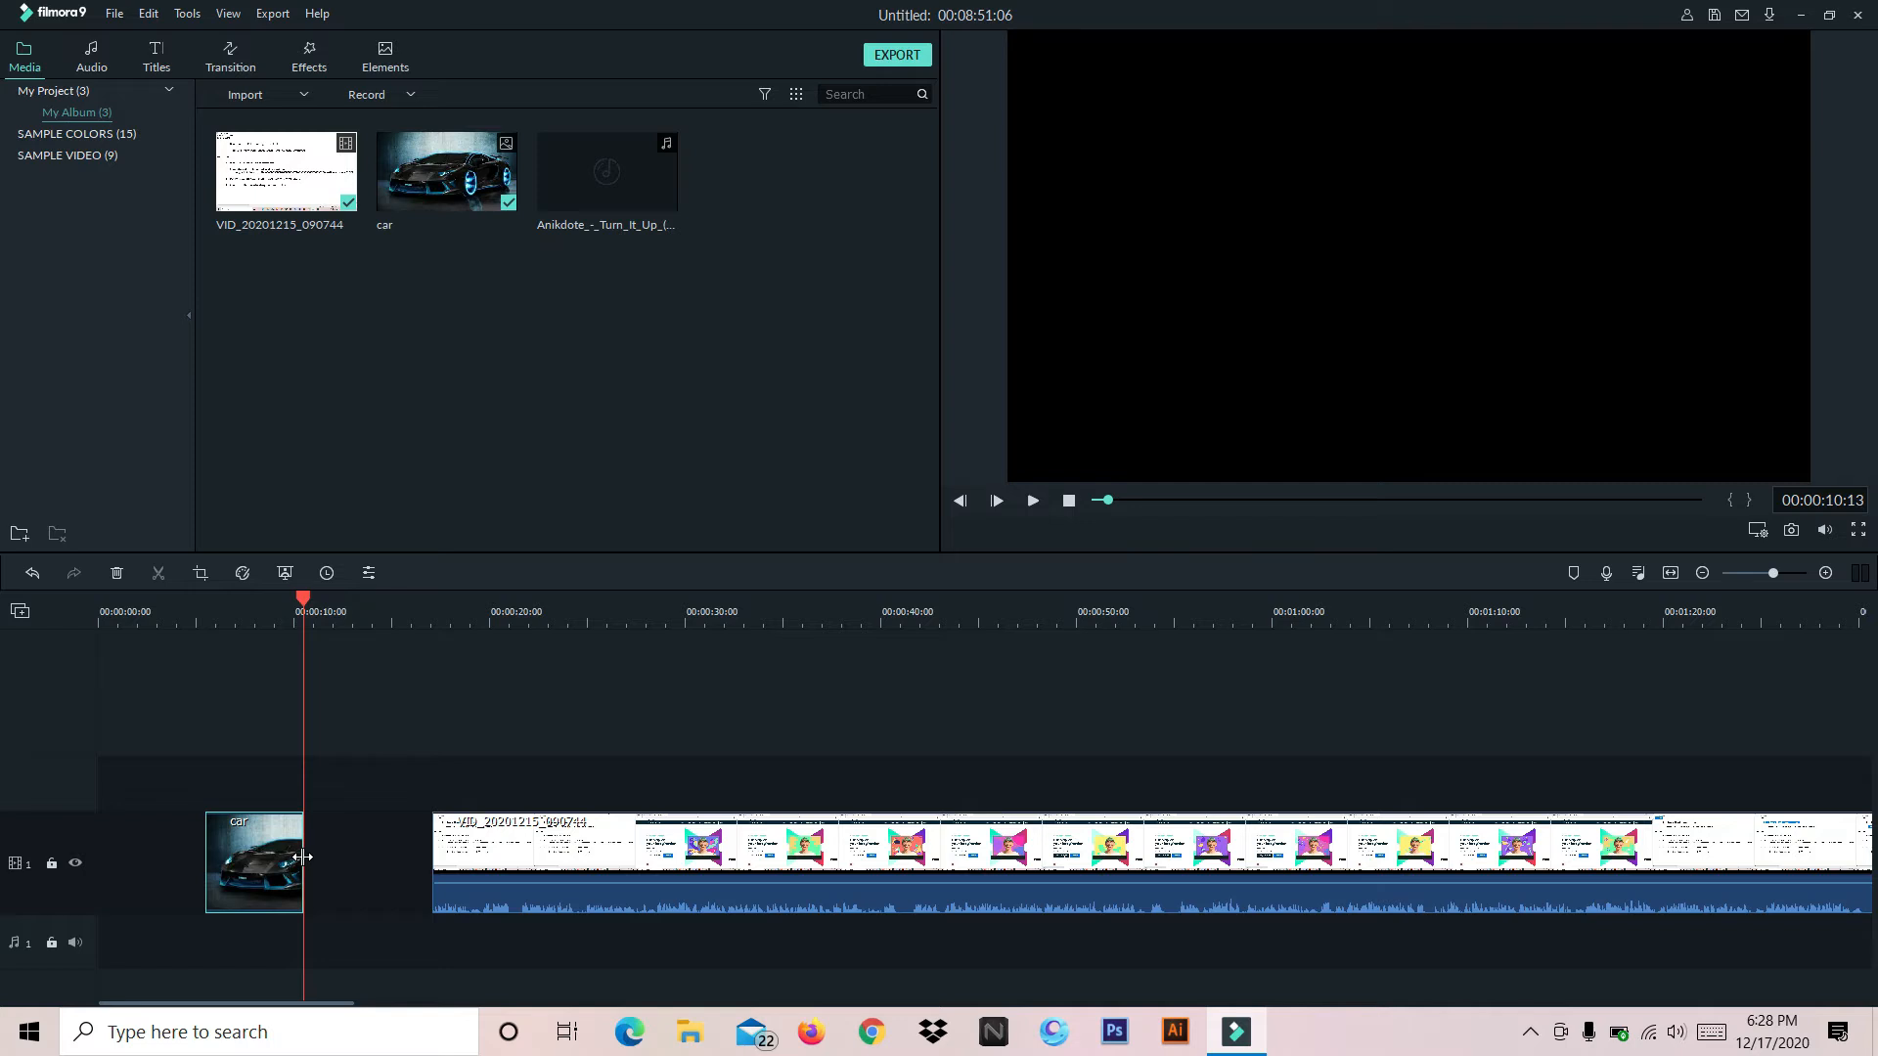
{"action": "left_click_drag", "start_coordinate": [302, 858], "coordinate": [428, 845]}
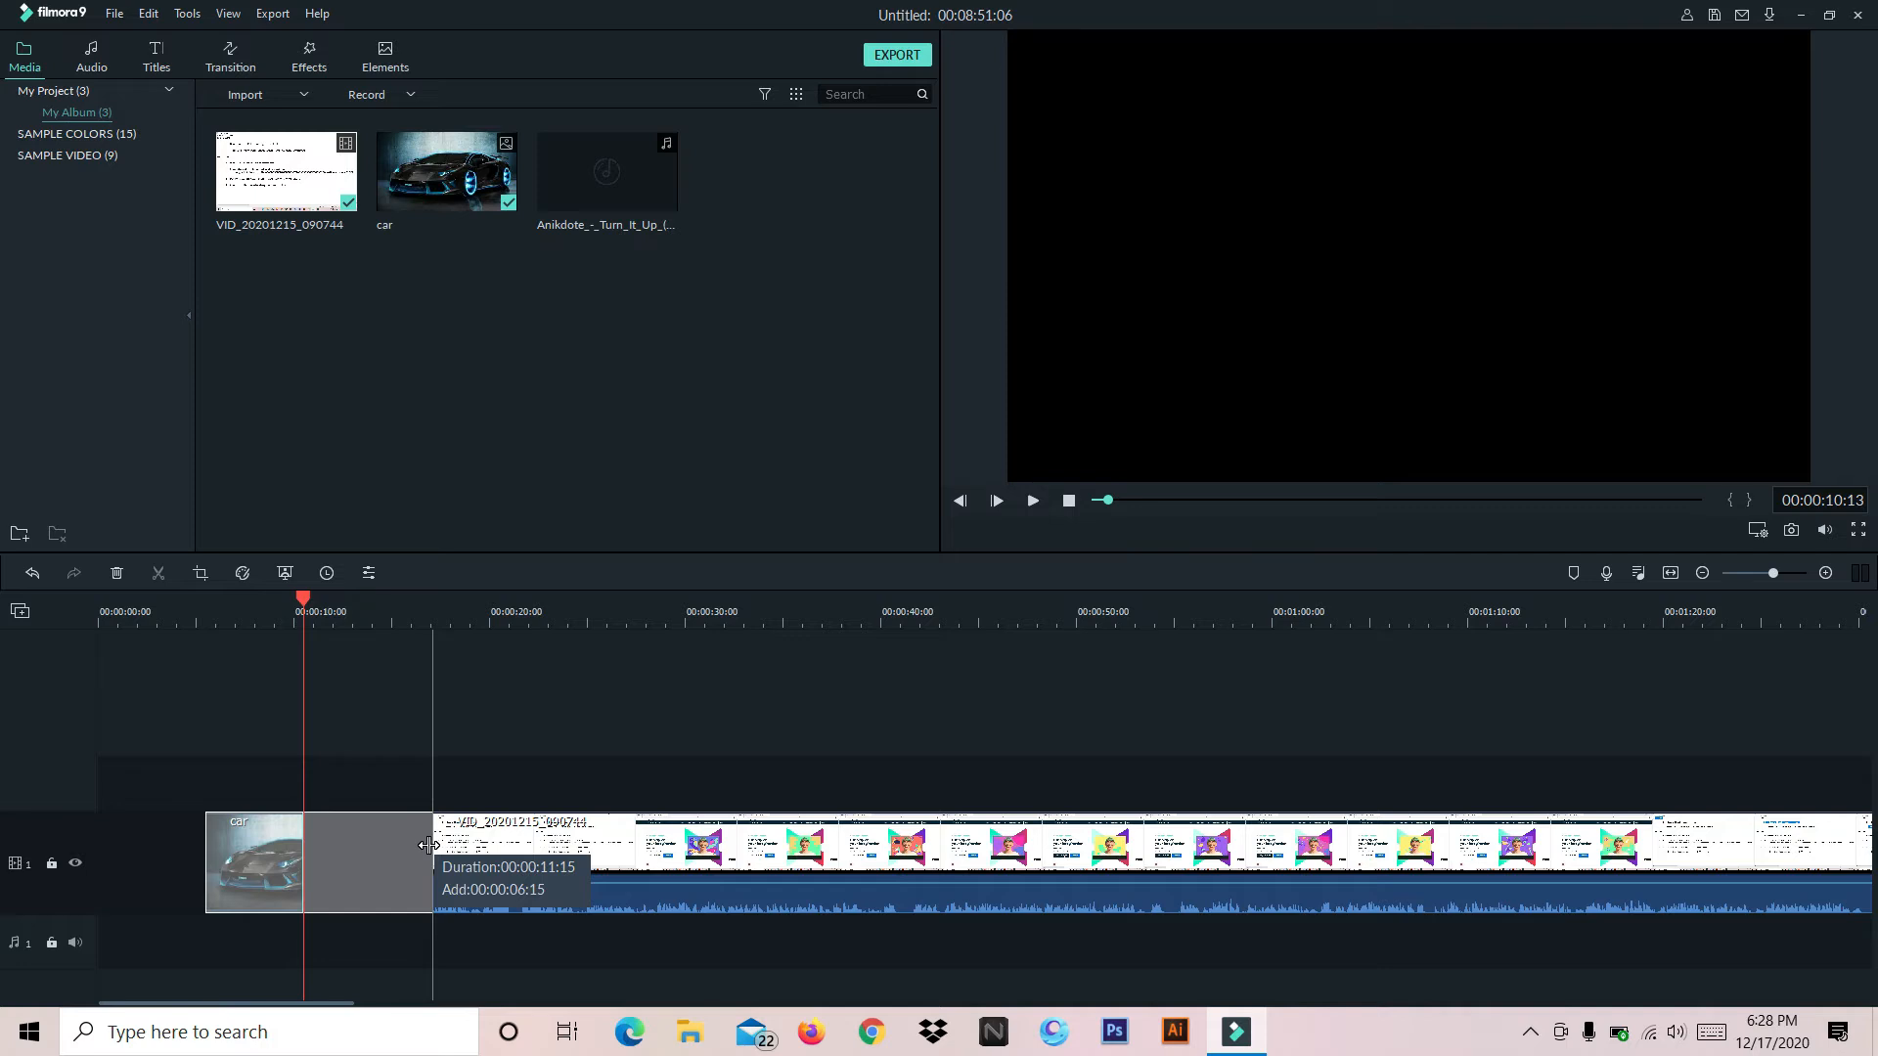
{"action": "left_click_drag", "start_coordinate": [428, 845], "coordinate": [371, 842]}
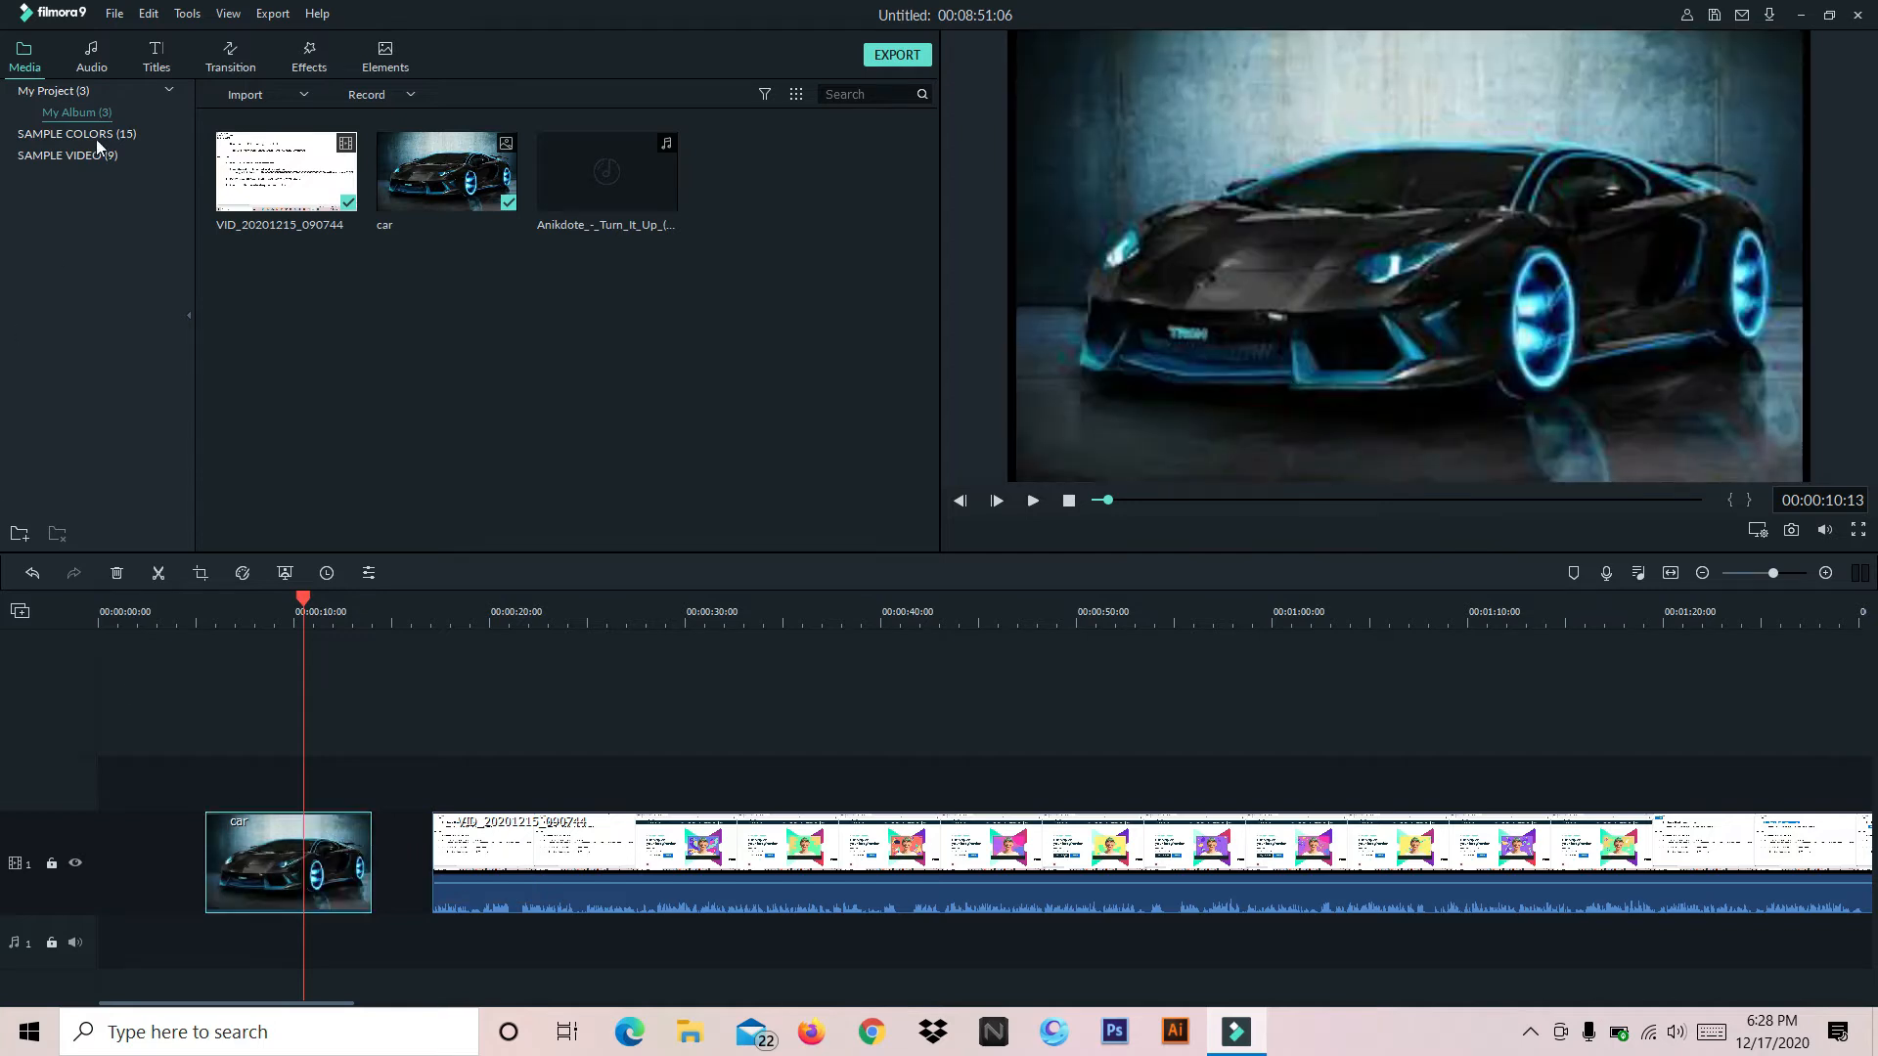
Move the car image to the start of the timeline and place the video clip directly after it
{"action": "left_click_drag", "start_coordinate": [274, 849], "coordinate": [147, 848]}
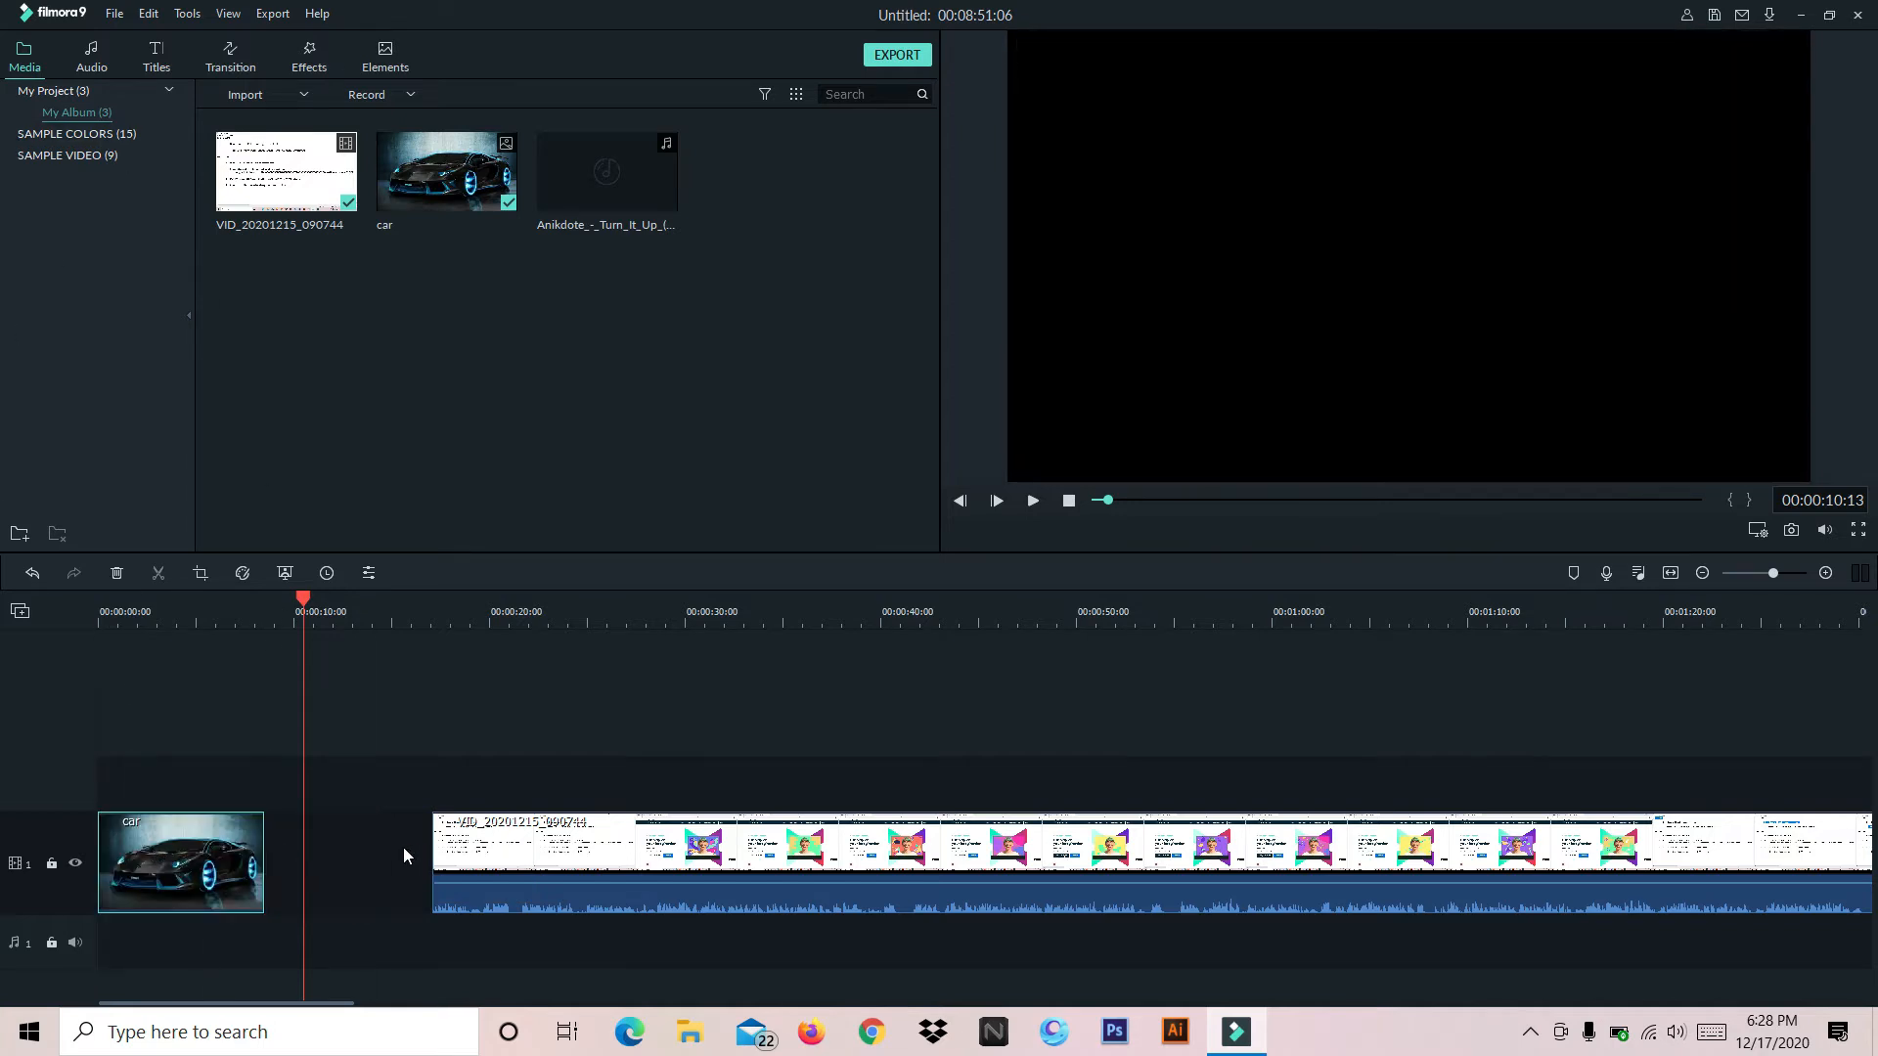
{"action": "left_click_drag", "start_coordinate": [565, 833], "coordinate": [400, 843]}
Play the timeline from the beginning through the change from the car image to the video, and pause at 00:00:13:17
{"action": "left_click_drag", "start_coordinate": [303, 599], "coordinate": [91, 636]}
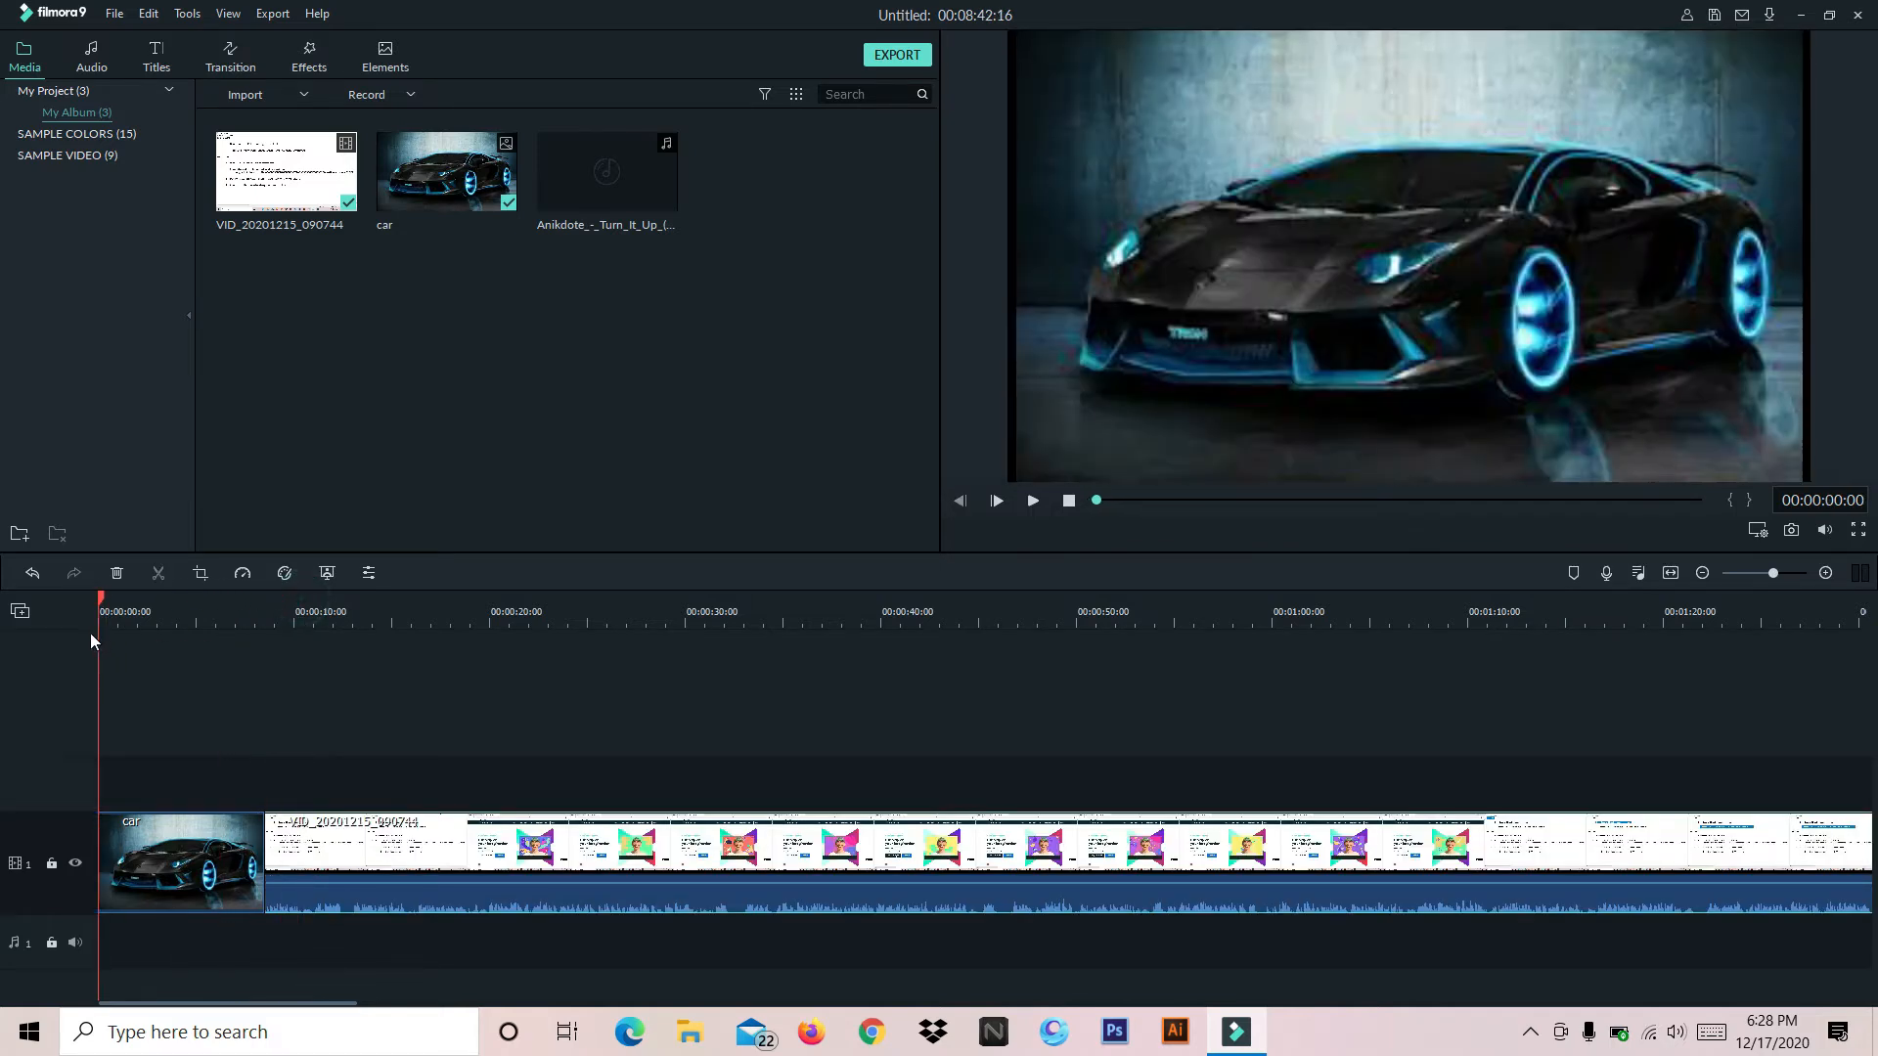
{"action": "left_click", "coordinate": [1032, 501]}
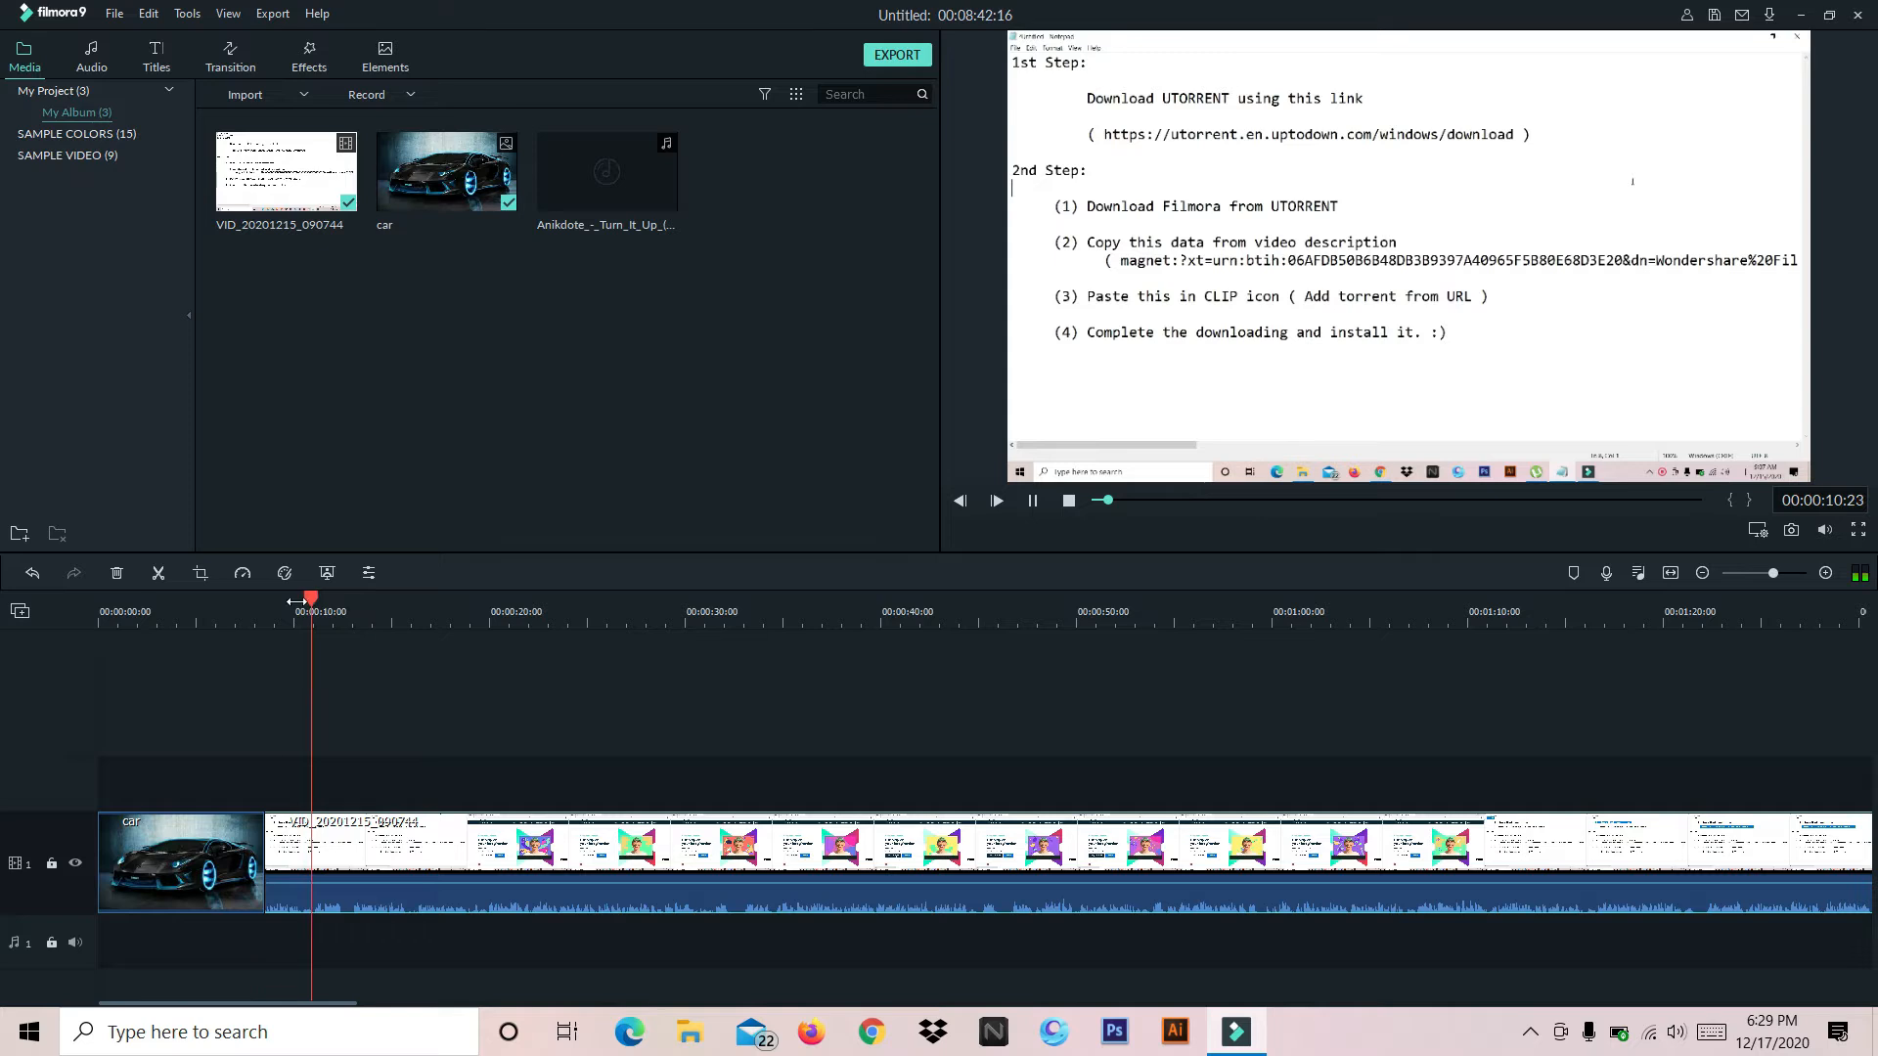
{"action": "left_click", "coordinate": [1032, 501]}
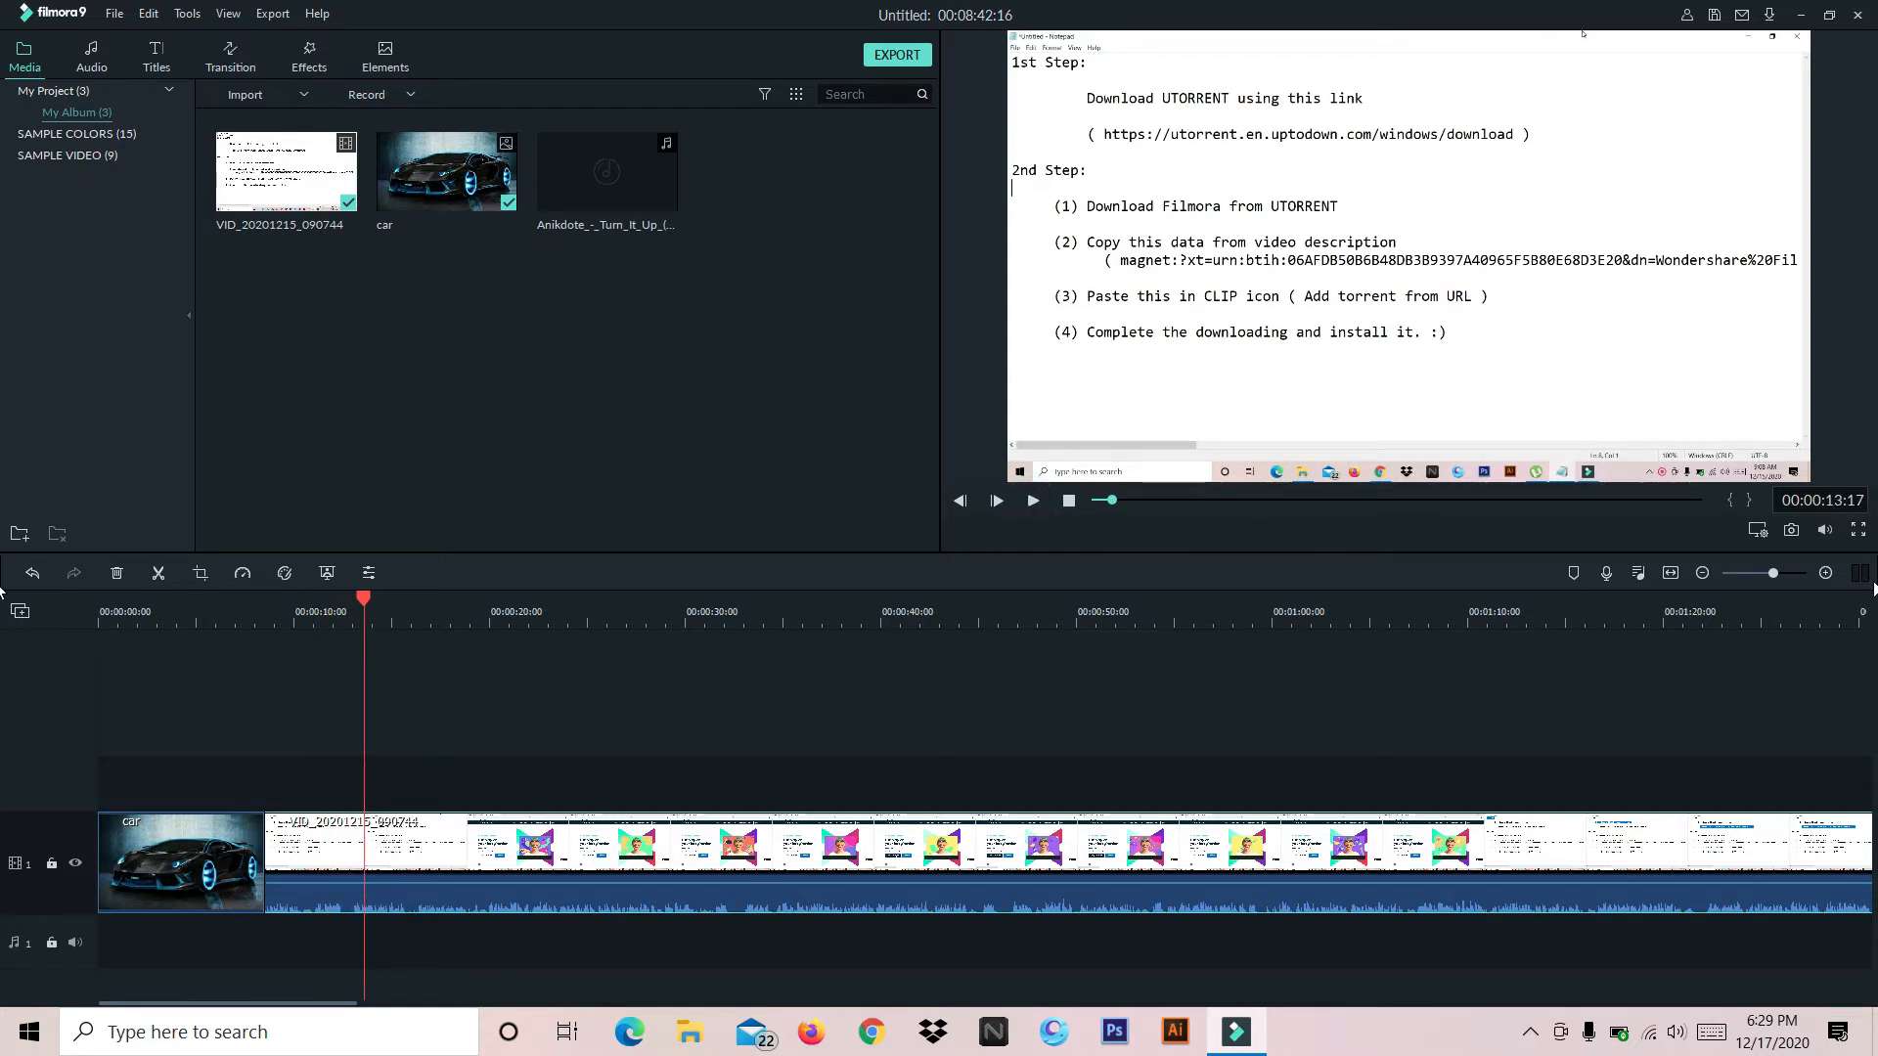
Raise the video clip's audio volume to 6.00 dB and play it back to hear the change
{"action": "double_click", "coordinate": [424, 840]}
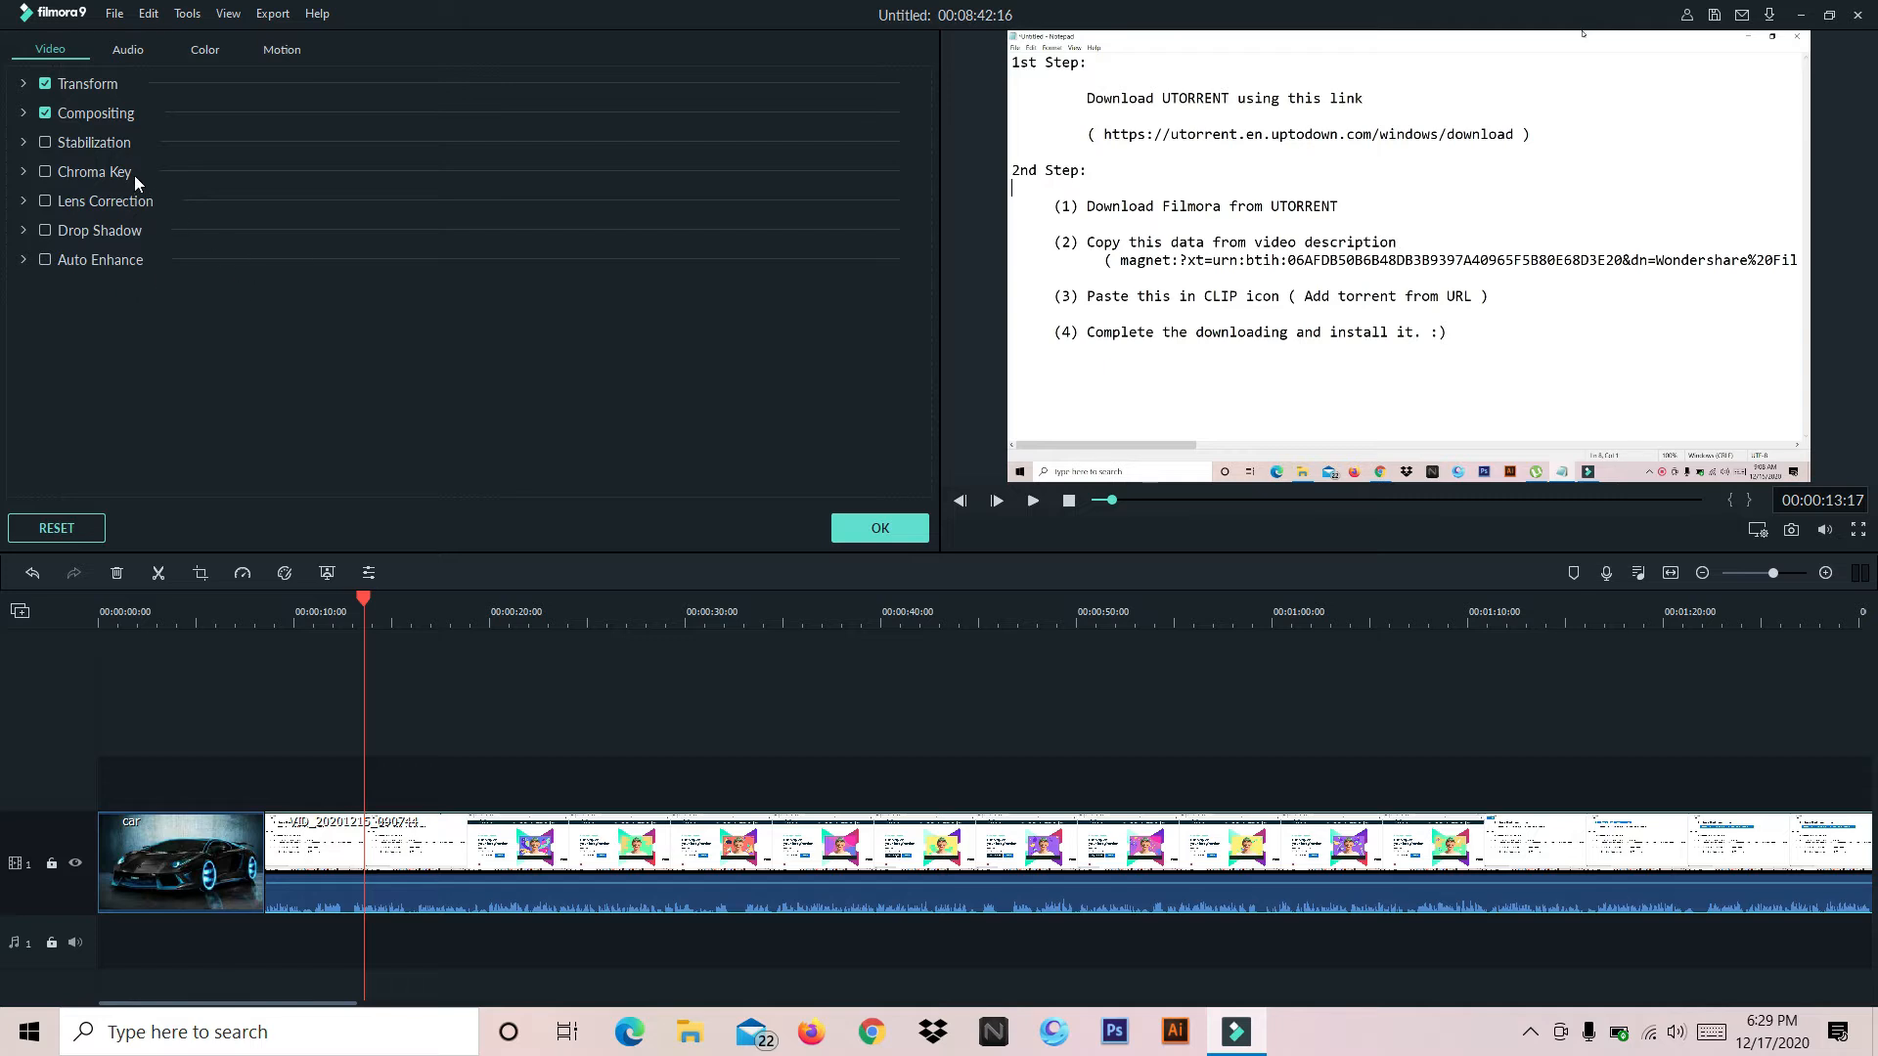
{"action": "left_click", "coordinate": [143, 45]}
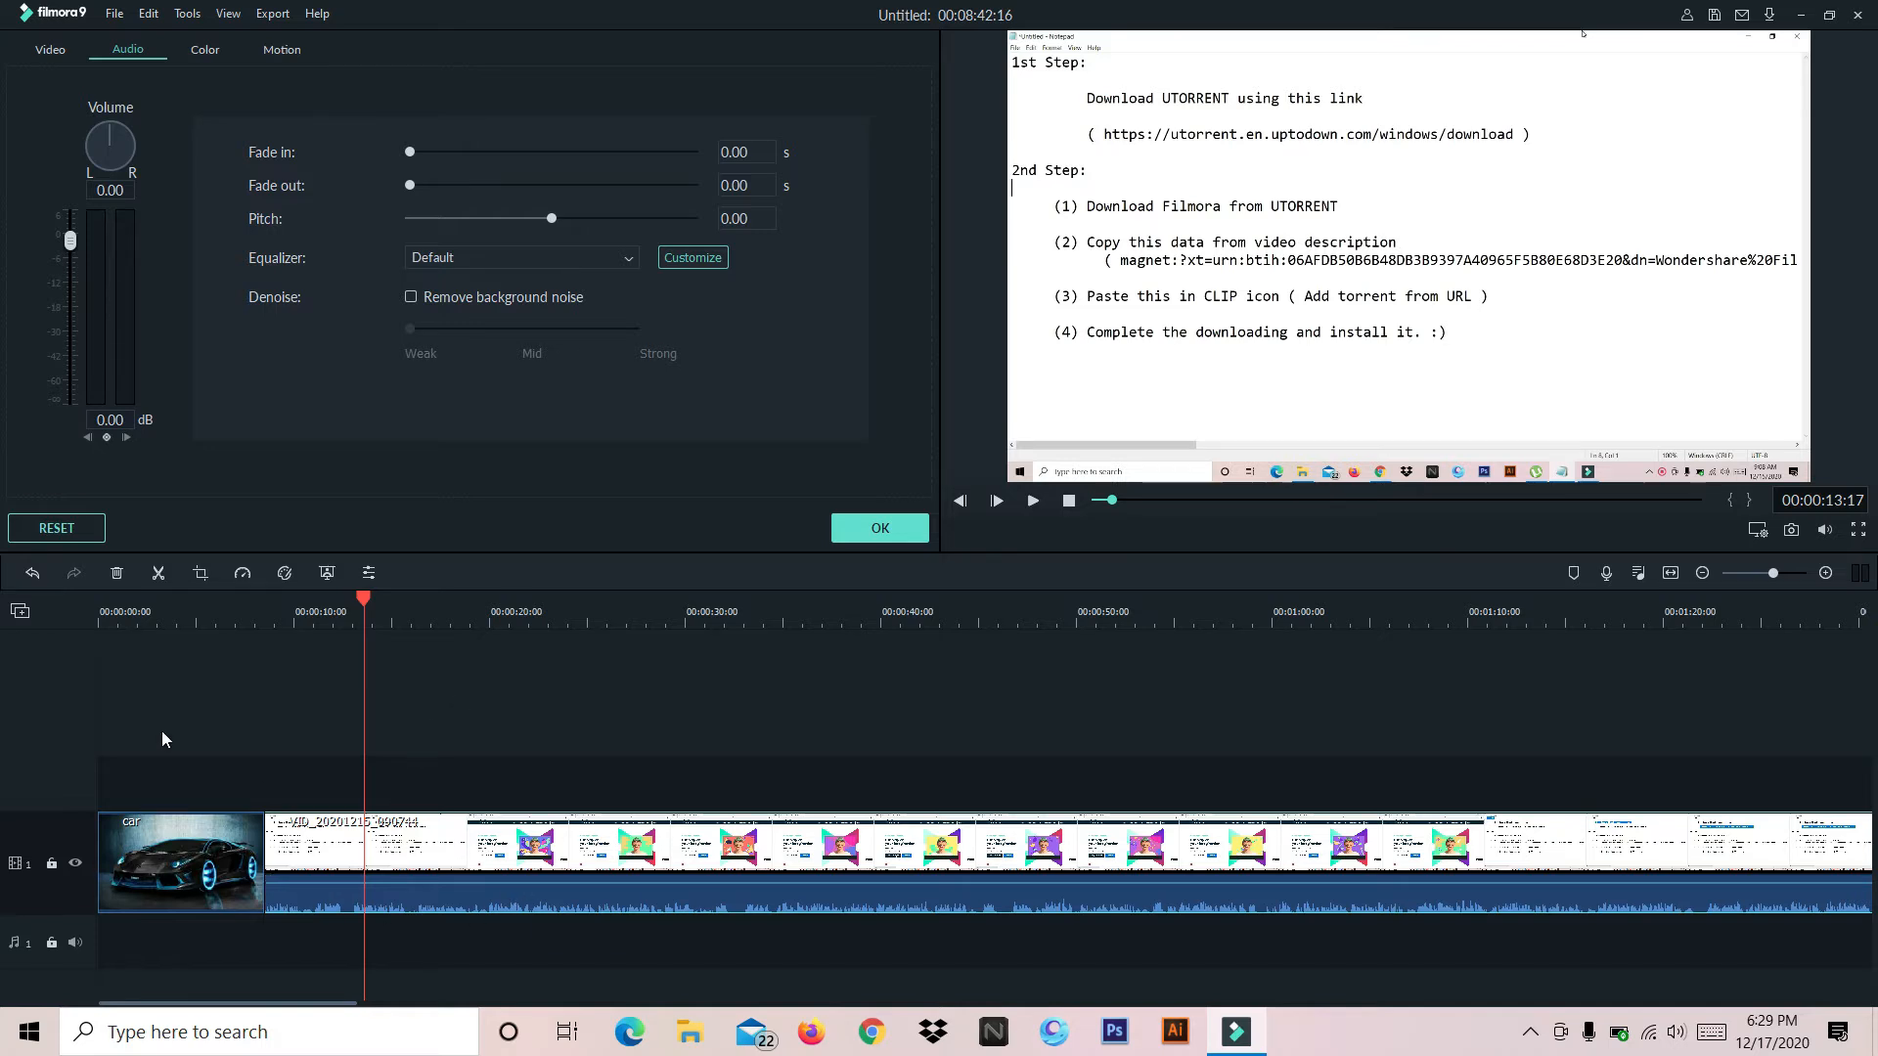
{"action": "left_click", "coordinate": [71, 241]}
{"action": "left_click_drag", "start_coordinate": [70, 240], "coordinate": [156, 178]}
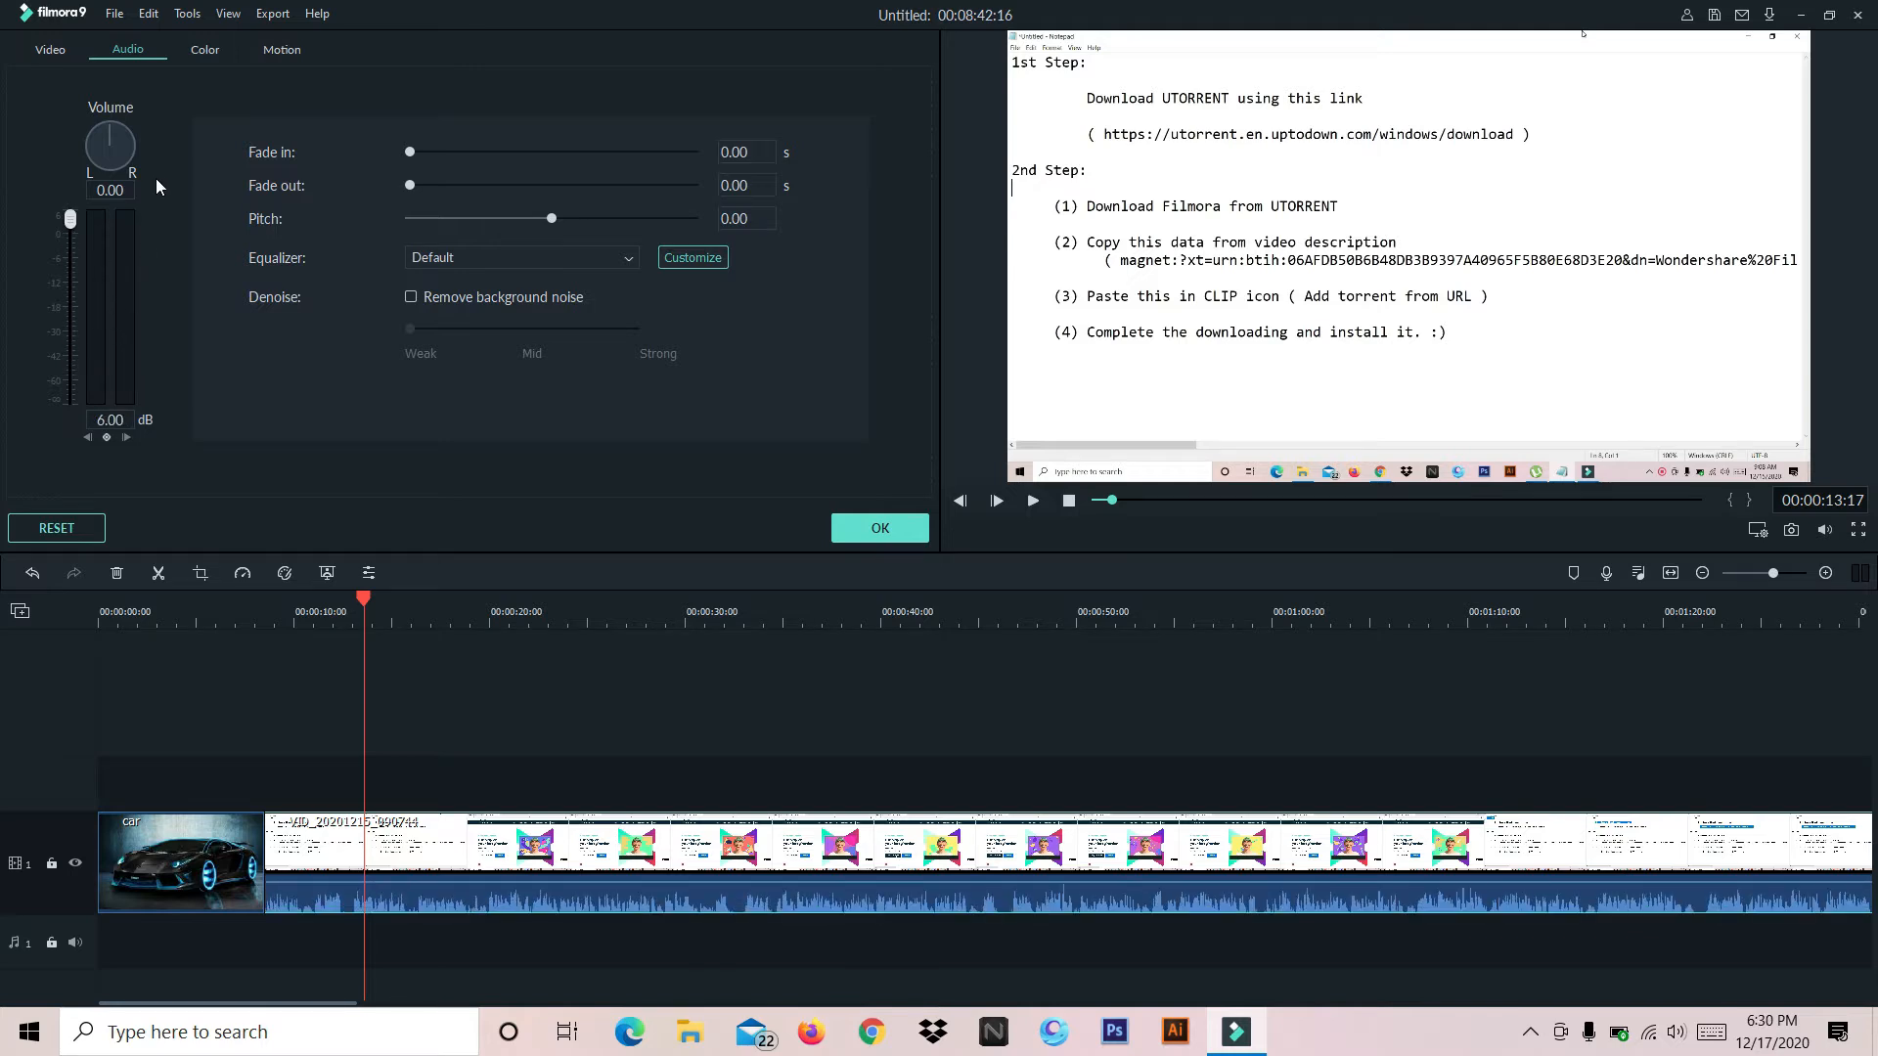
{"action": "left_click", "coordinate": [1033, 502]}
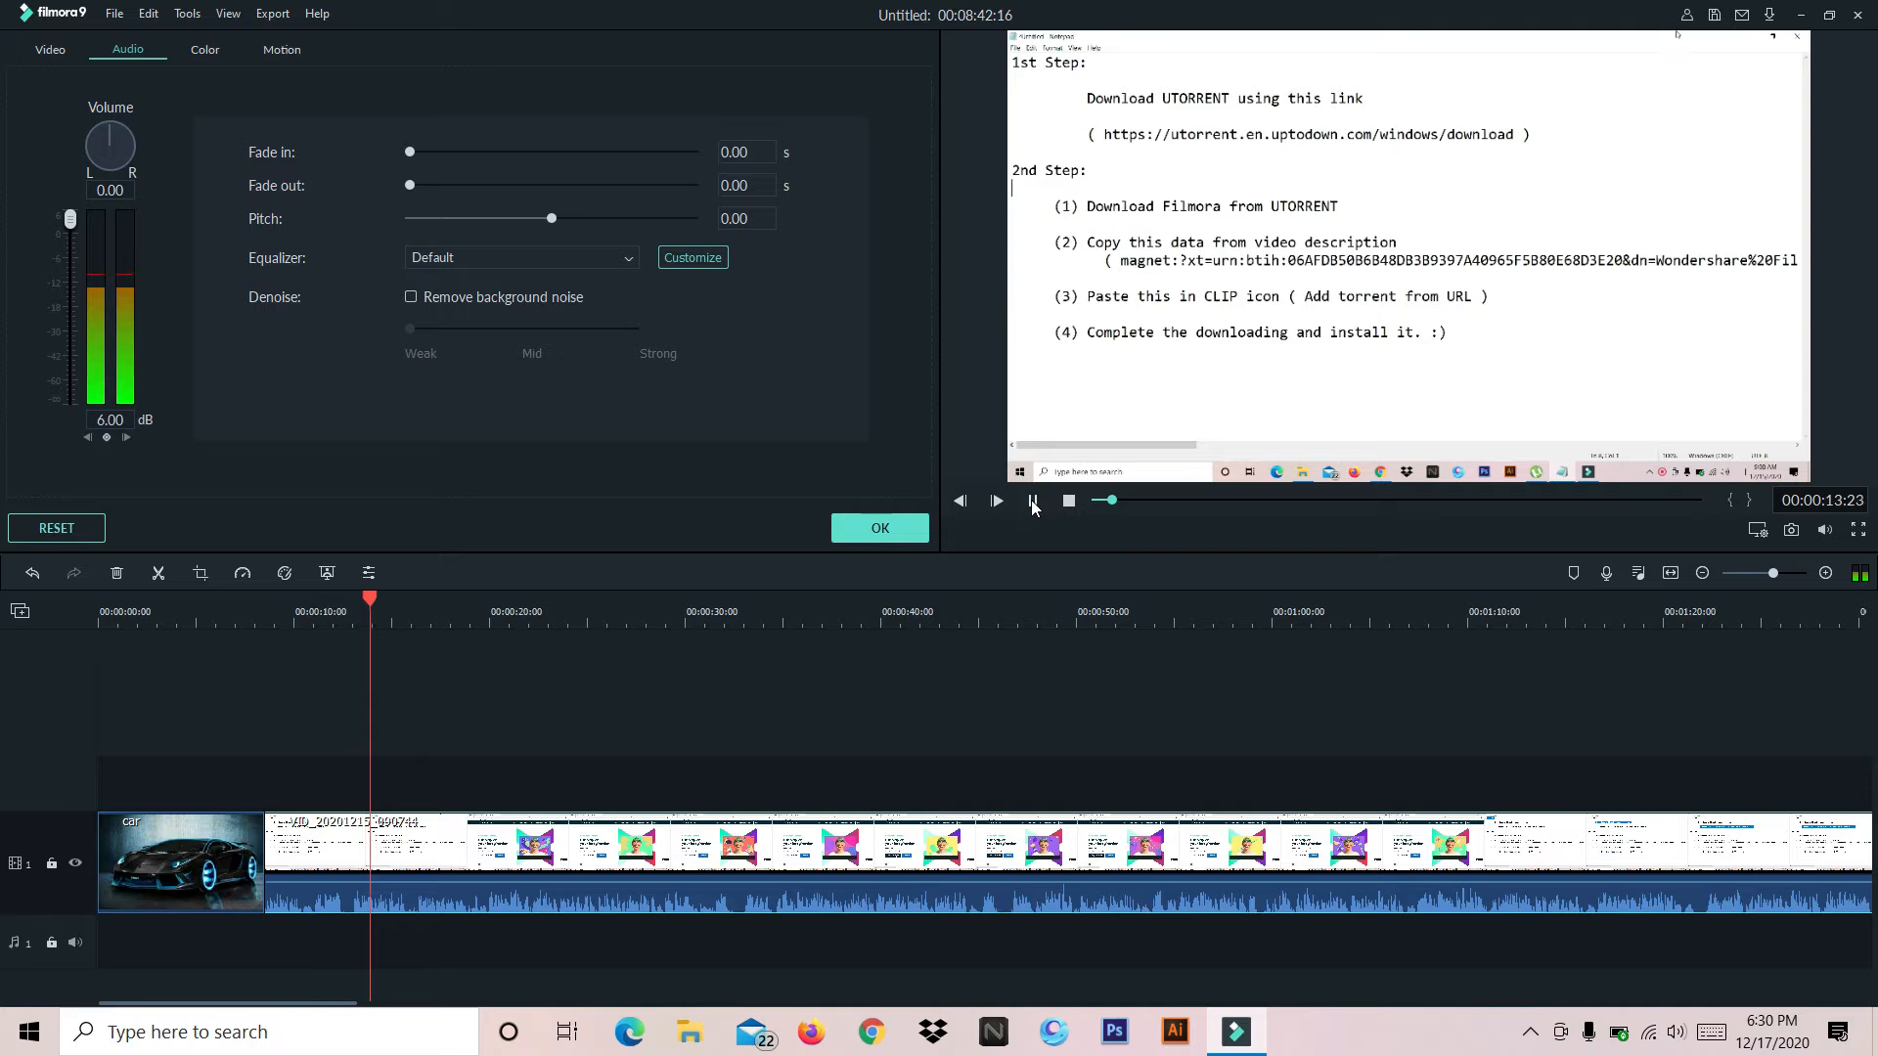
Lower the video clip's volume to -59.79 dB and play it back from 00:00:15:01 to hear the change
{"action": "left_click", "coordinate": [1032, 502]}
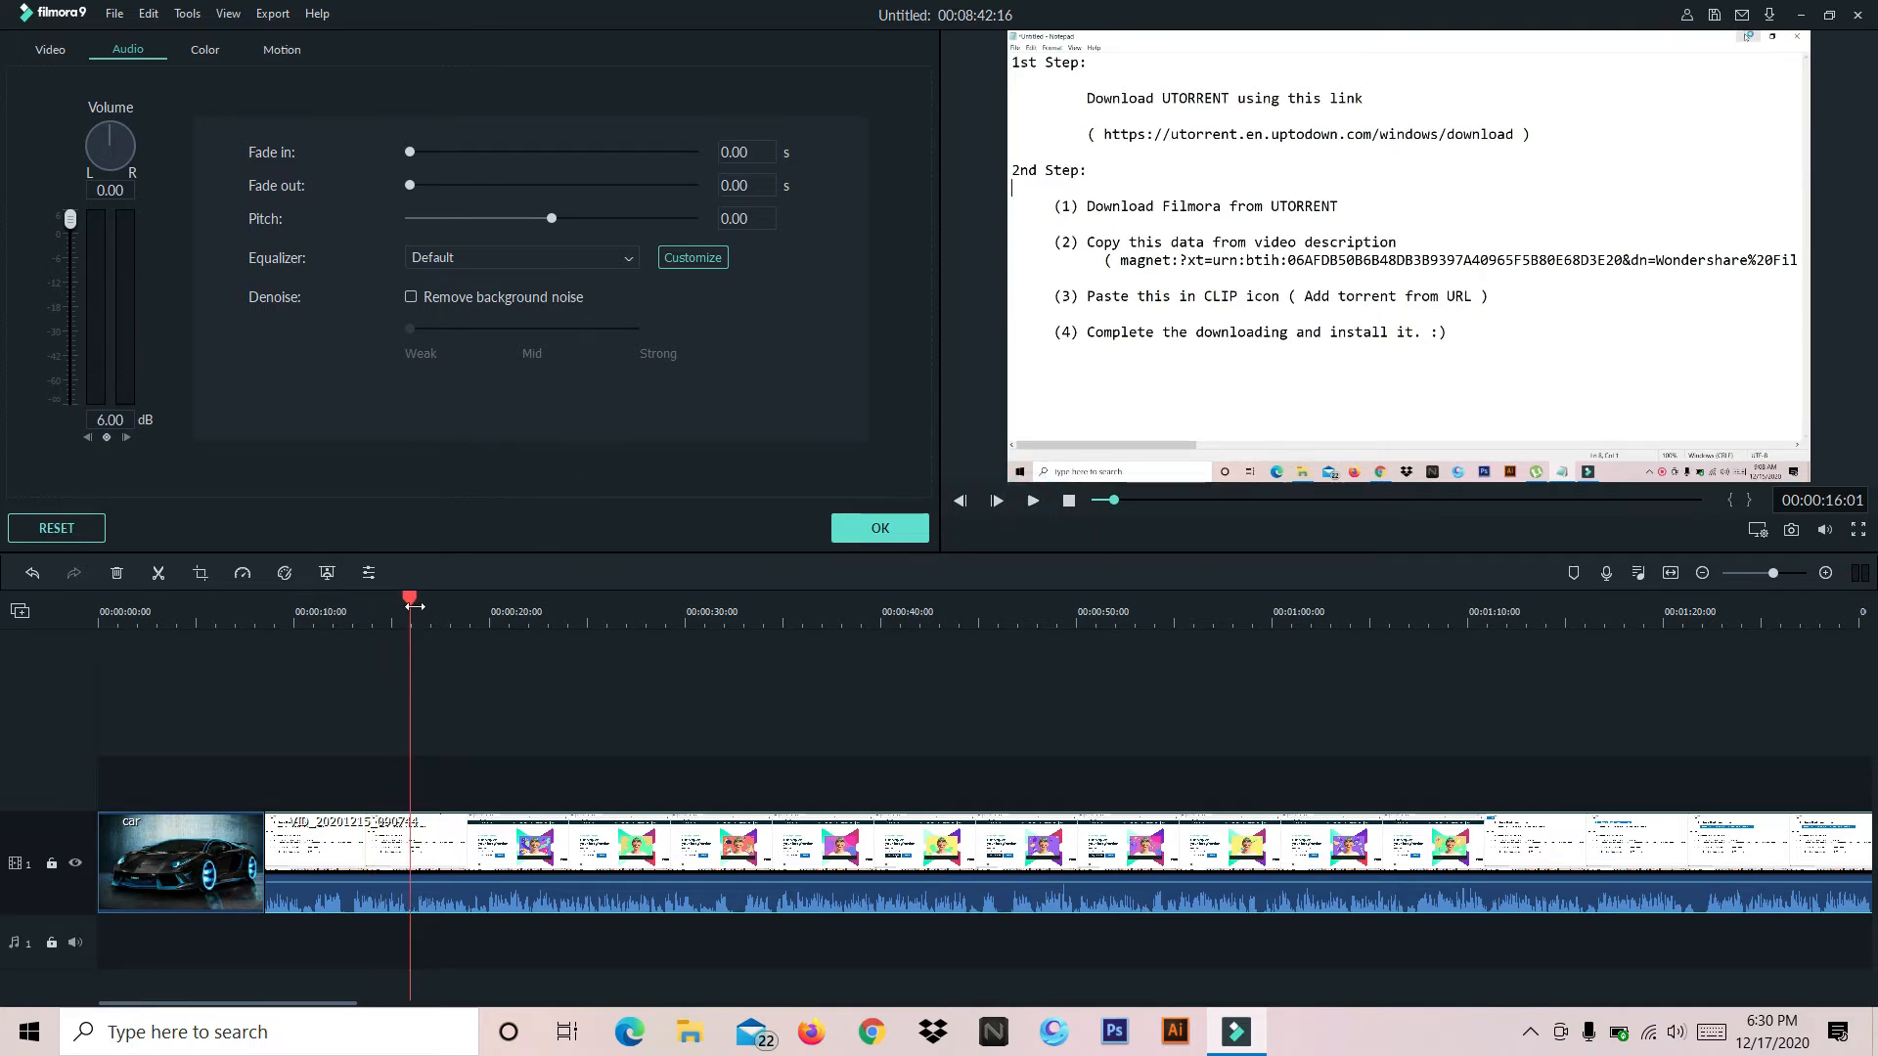
{"action": "left_click_drag", "start_coordinate": [410, 598], "coordinate": [391, 599]}
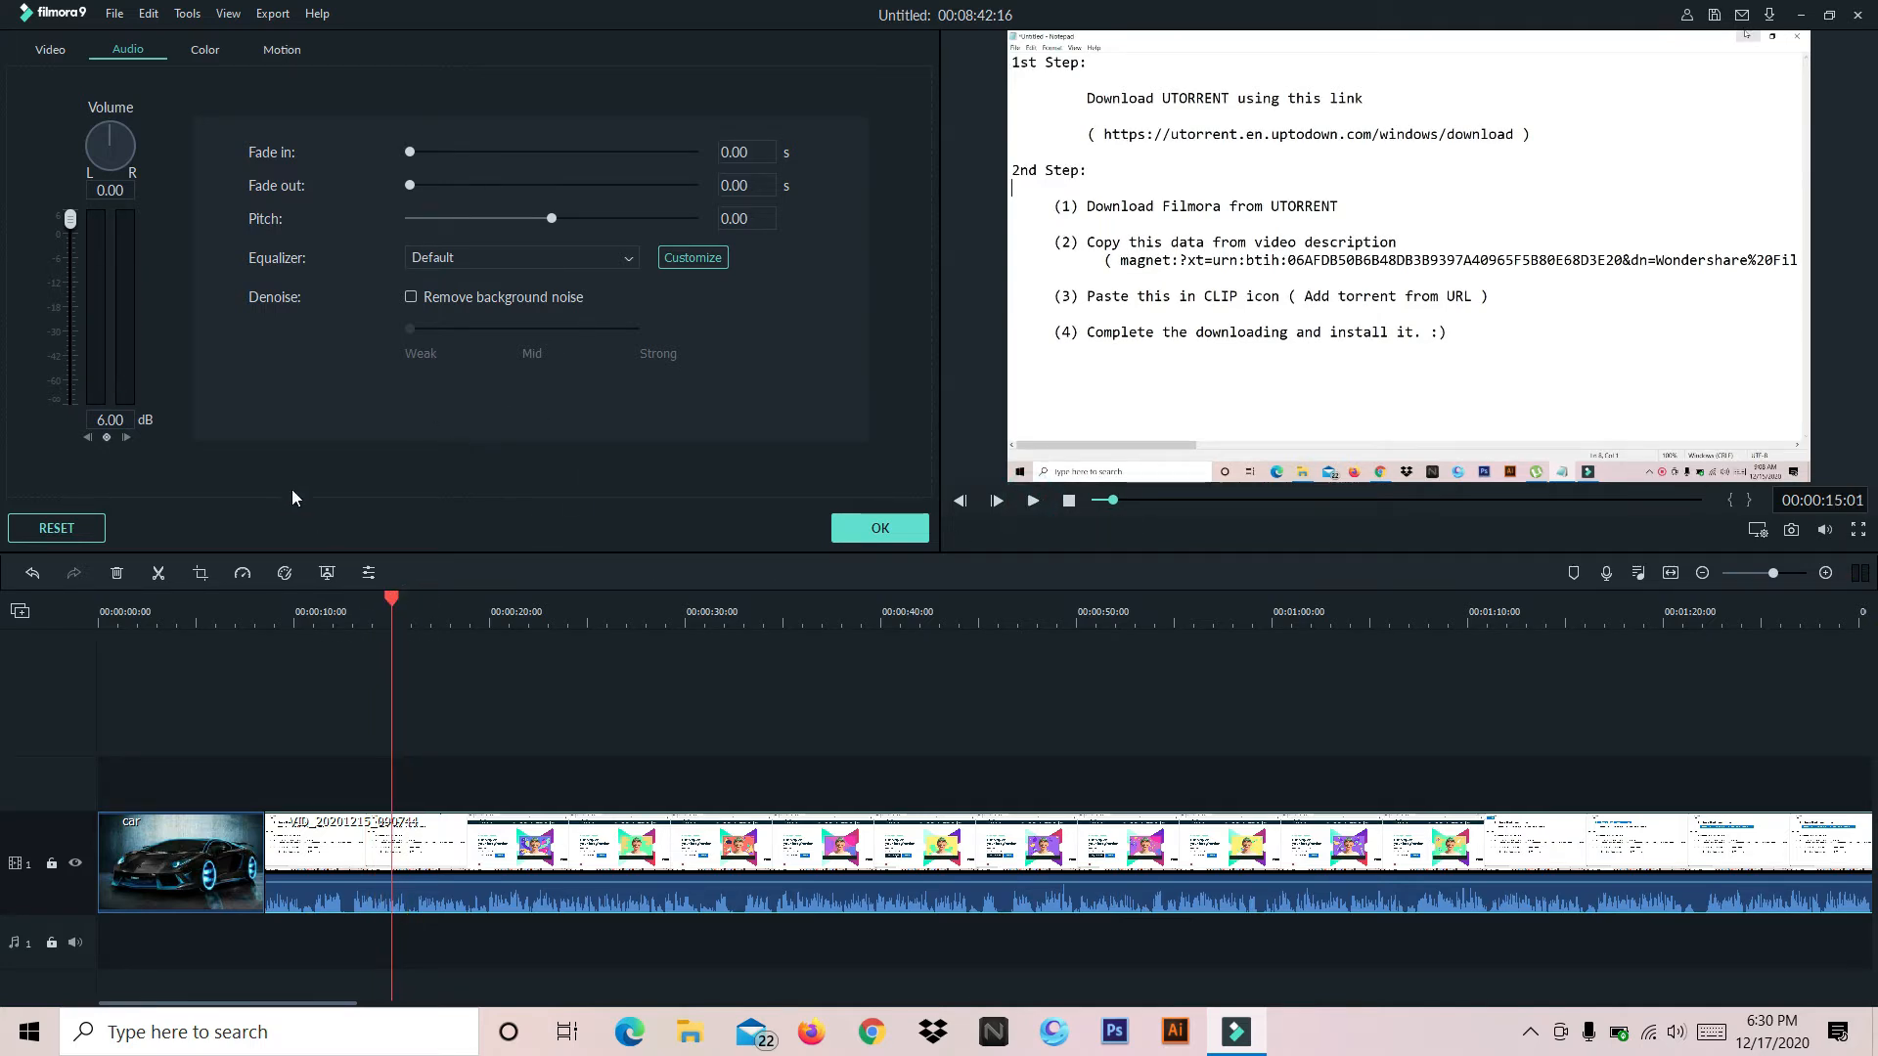
{"action": "left_click_drag", "start_coordinate": [73, 227], "coordinate": [74, 374]}
{"action": "left_click_drag", "start_coordinate": [70, 374], "coordinate": [80, 379]}
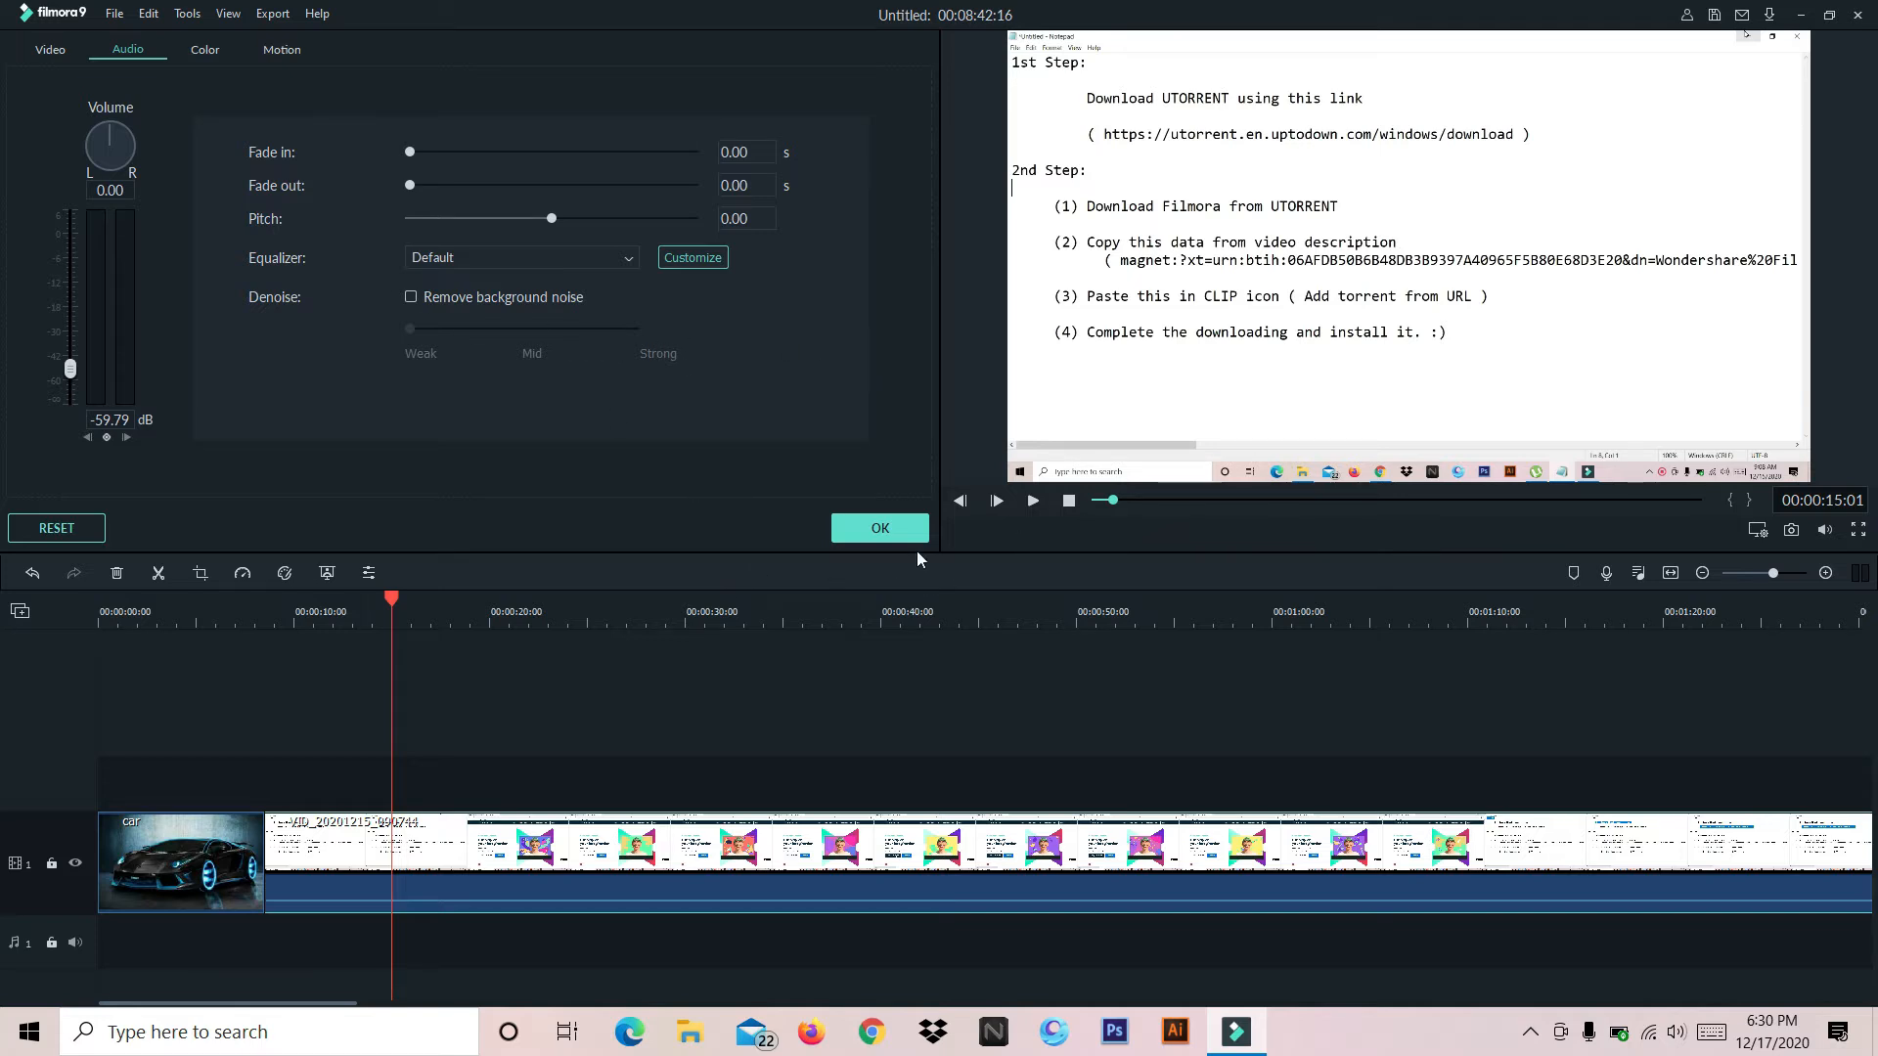
{"action": "left_click", "coordinate": [1032, 500]}
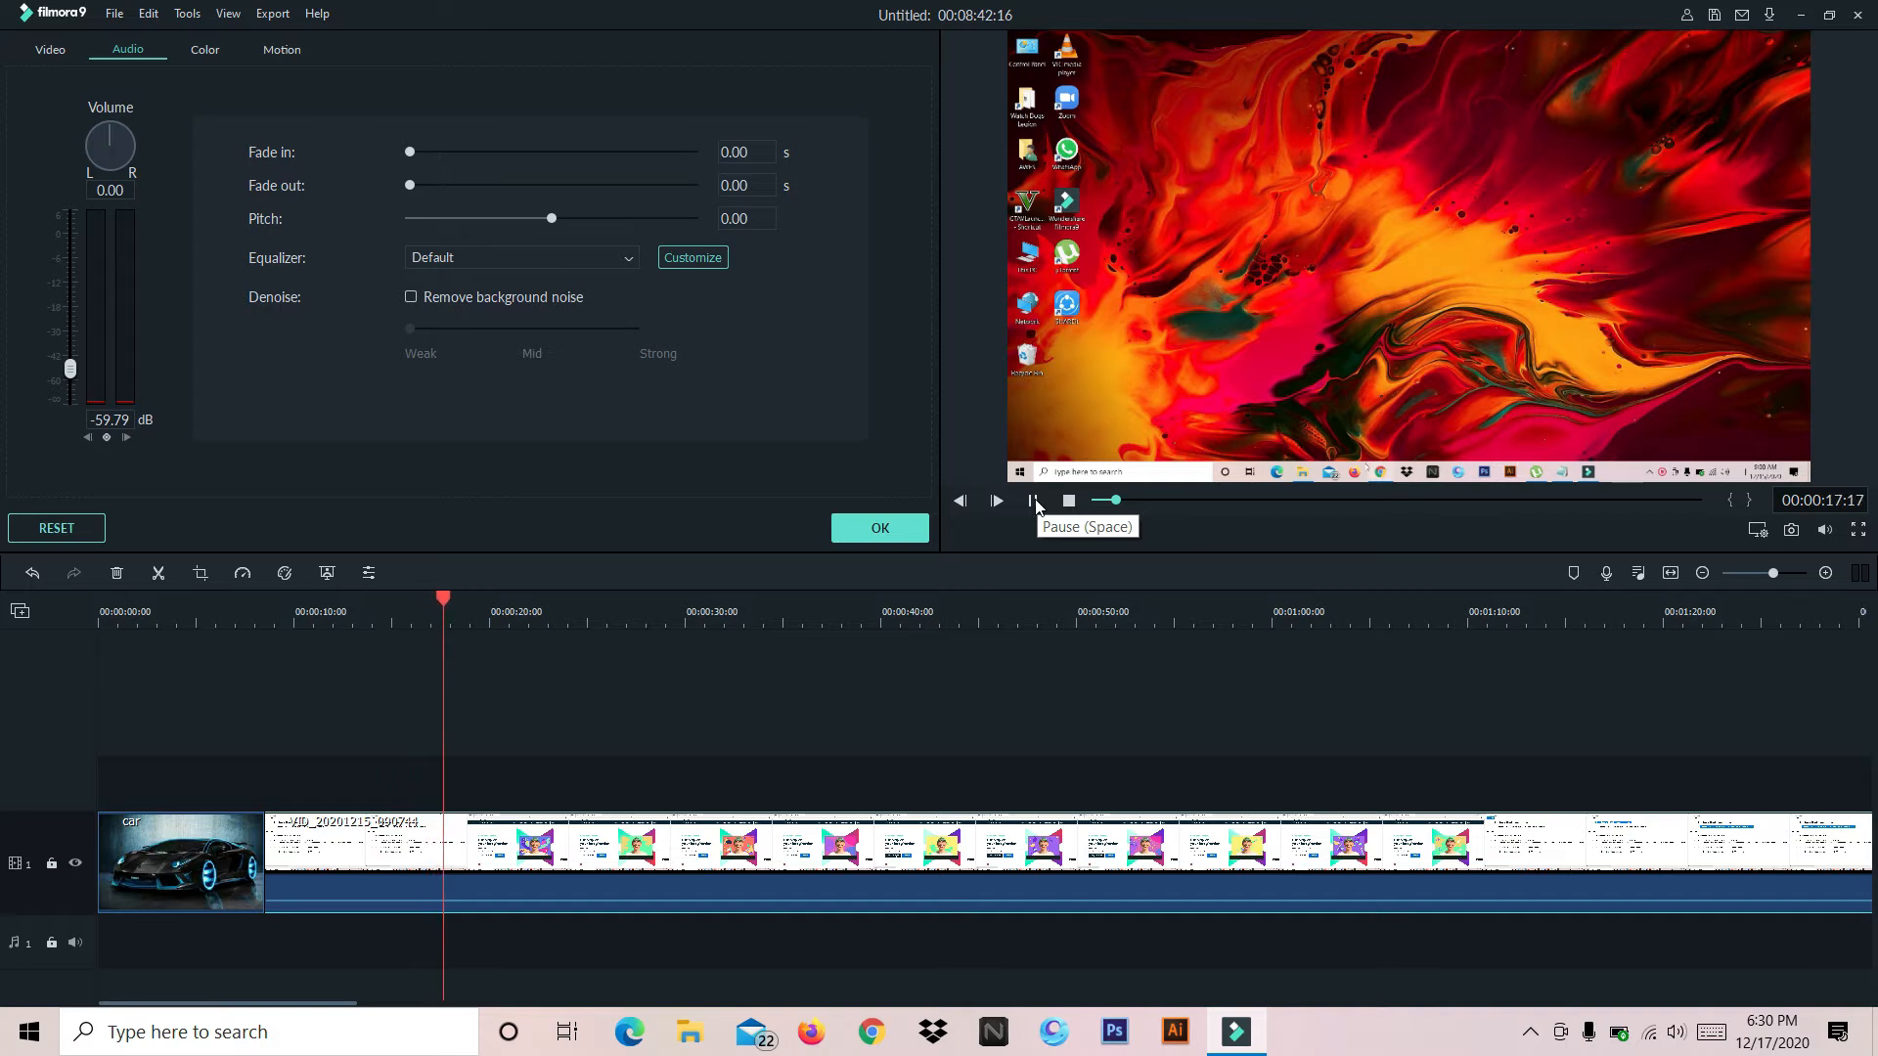
{"action": "left_click", "coordinate": [1035, 501]}
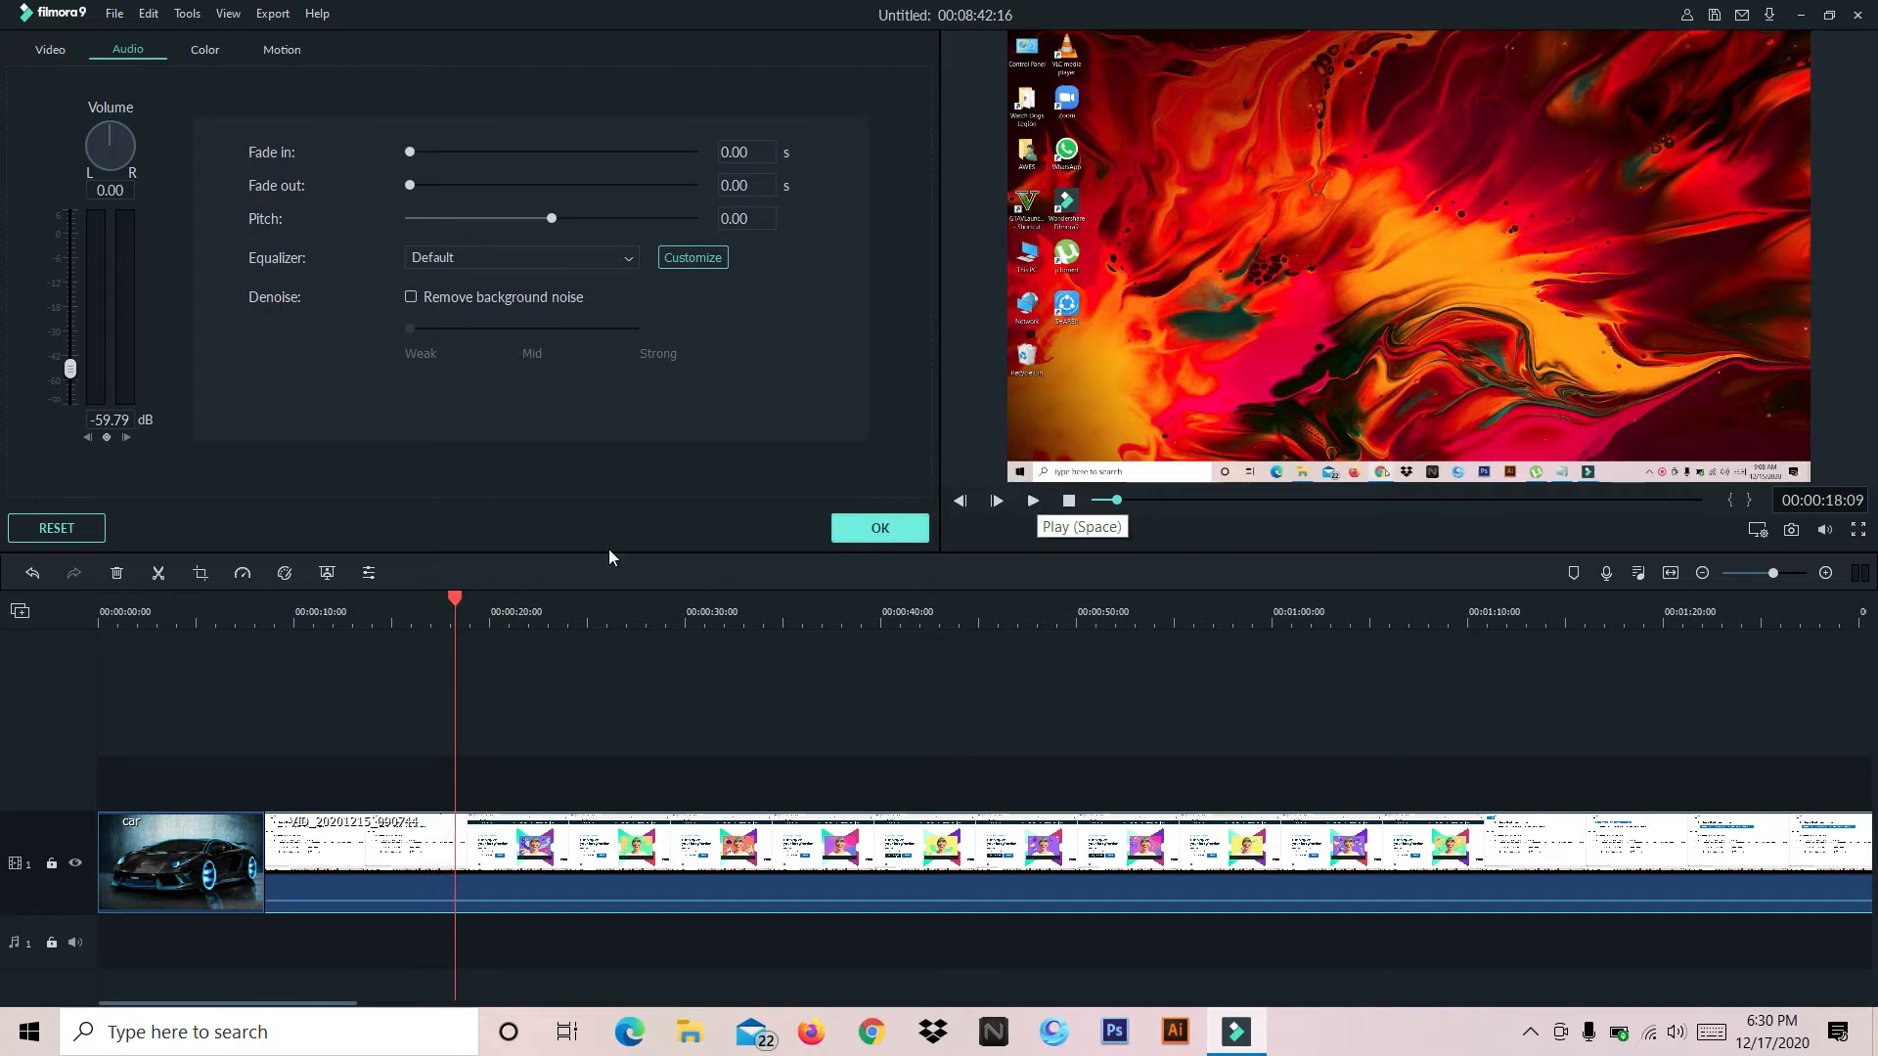
Set the video clip's audio volume to -54.00 dB and apply the audio settings
{"action": "mouse_move", "coordinate": [69, 369]}
{"action": "left_mouse_down"}
{"action": "mouse_move", "coordinate": [70, 416]}
{"action": "mouse_move", "coordinate": [72, 288]}
{"action": "mouse_move", "coordinate": [78, 372]}
{"action": "mouse_move", "coordinate": [88, 337]}
{"action": "left_mouse_up"}
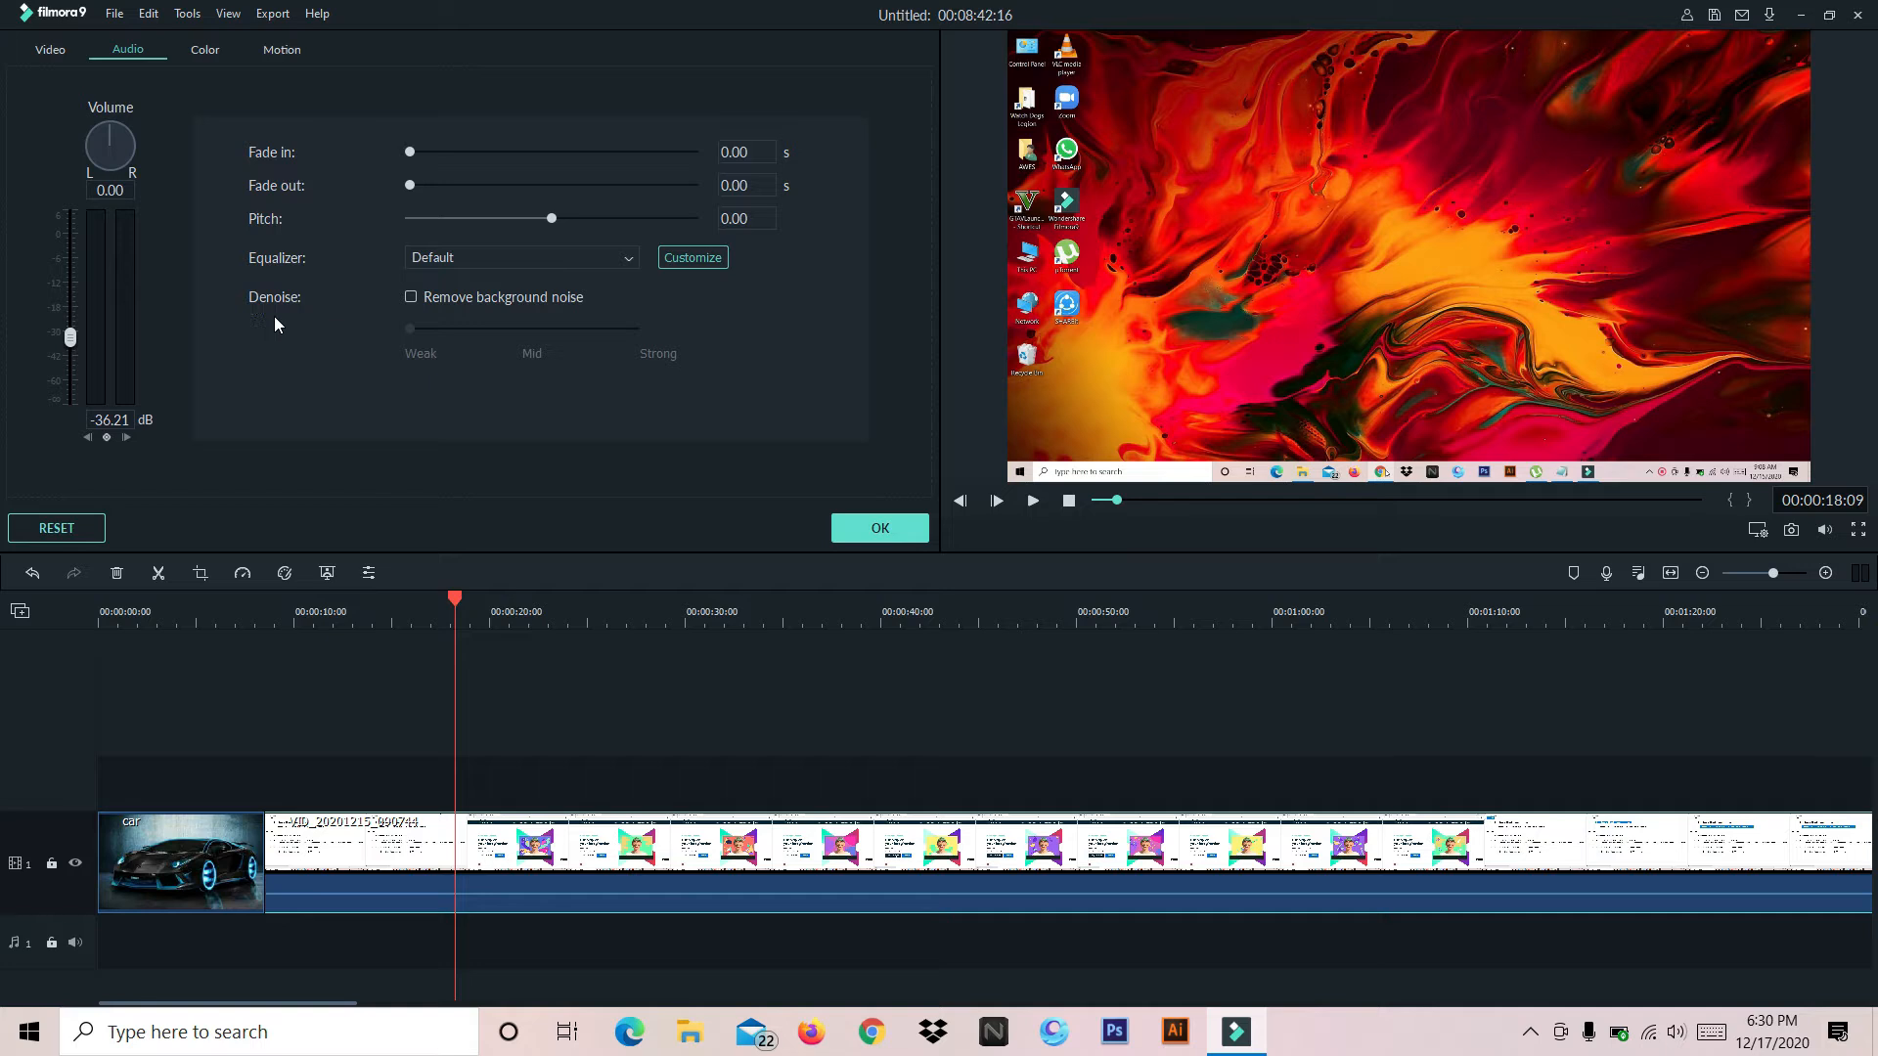
{"action": "left_click_drag", "start_coordinate": [62, 343], "coordinate": [70, 368]}
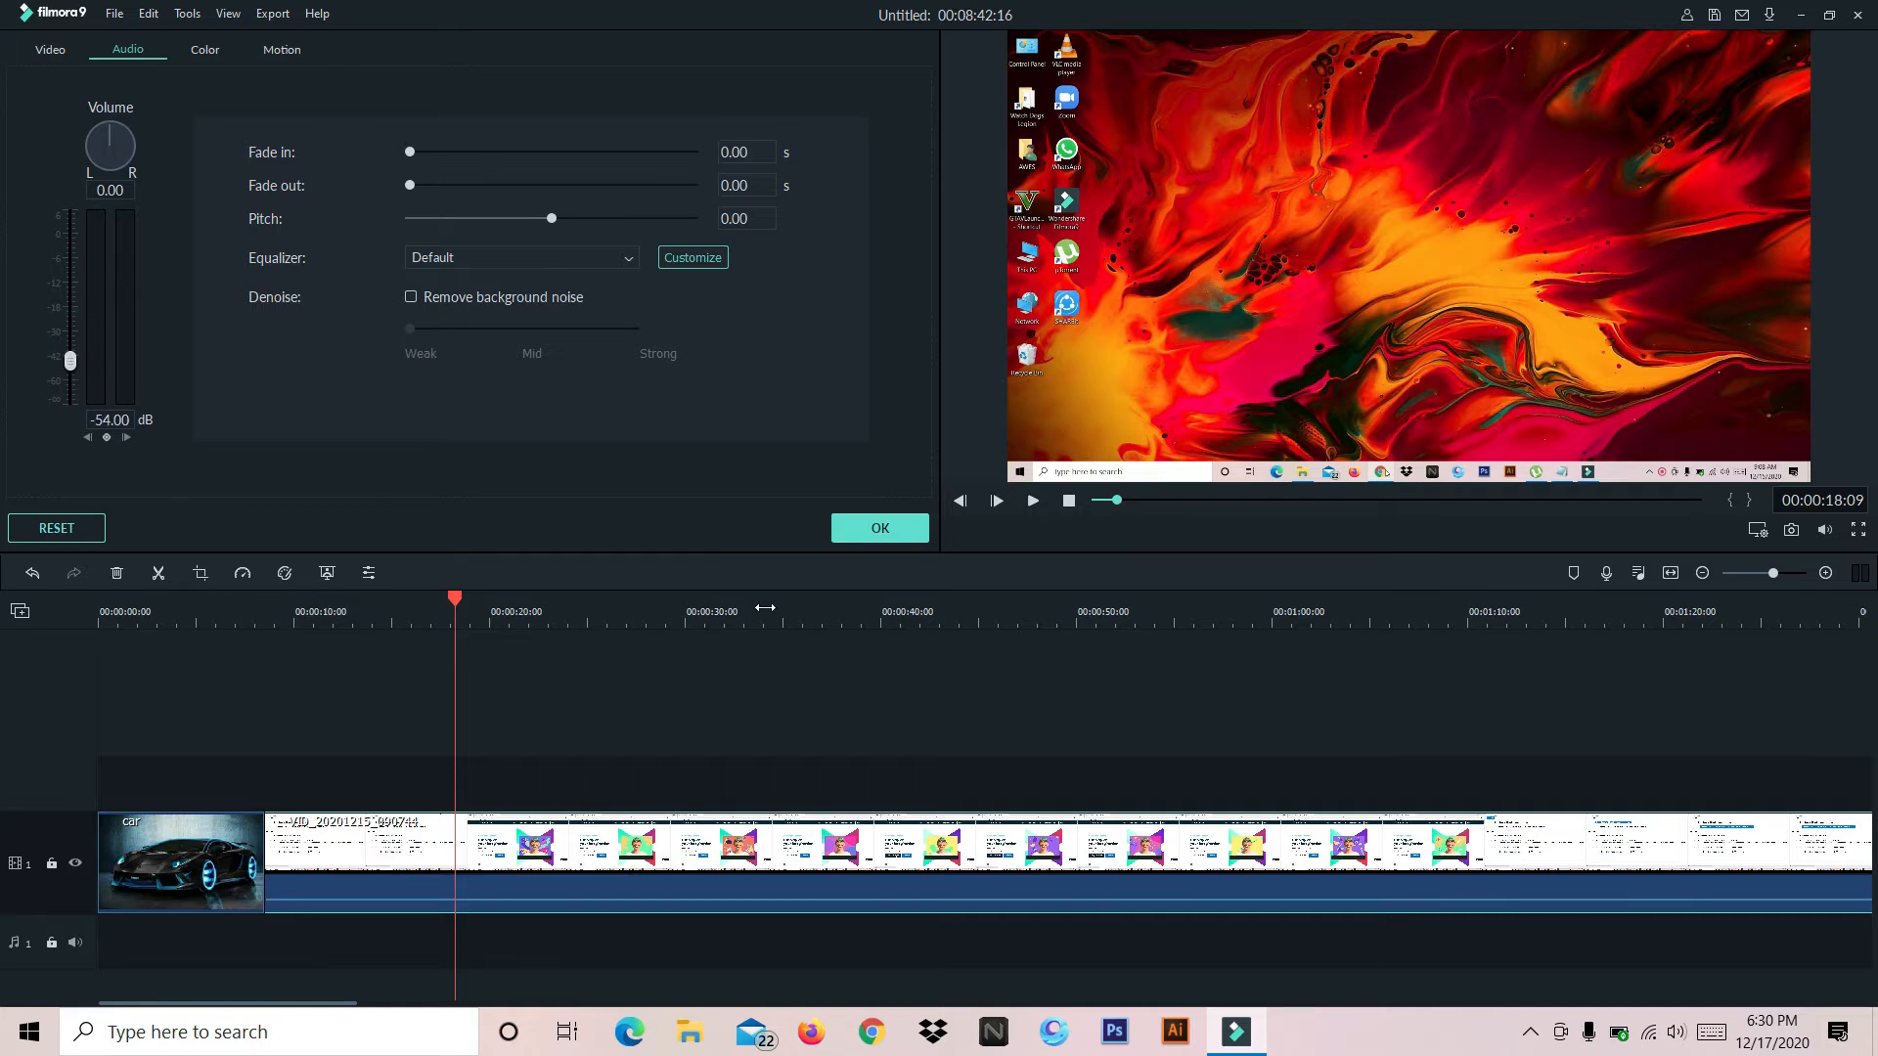
{"action": "left_click", "coordinate": [883, 528]}
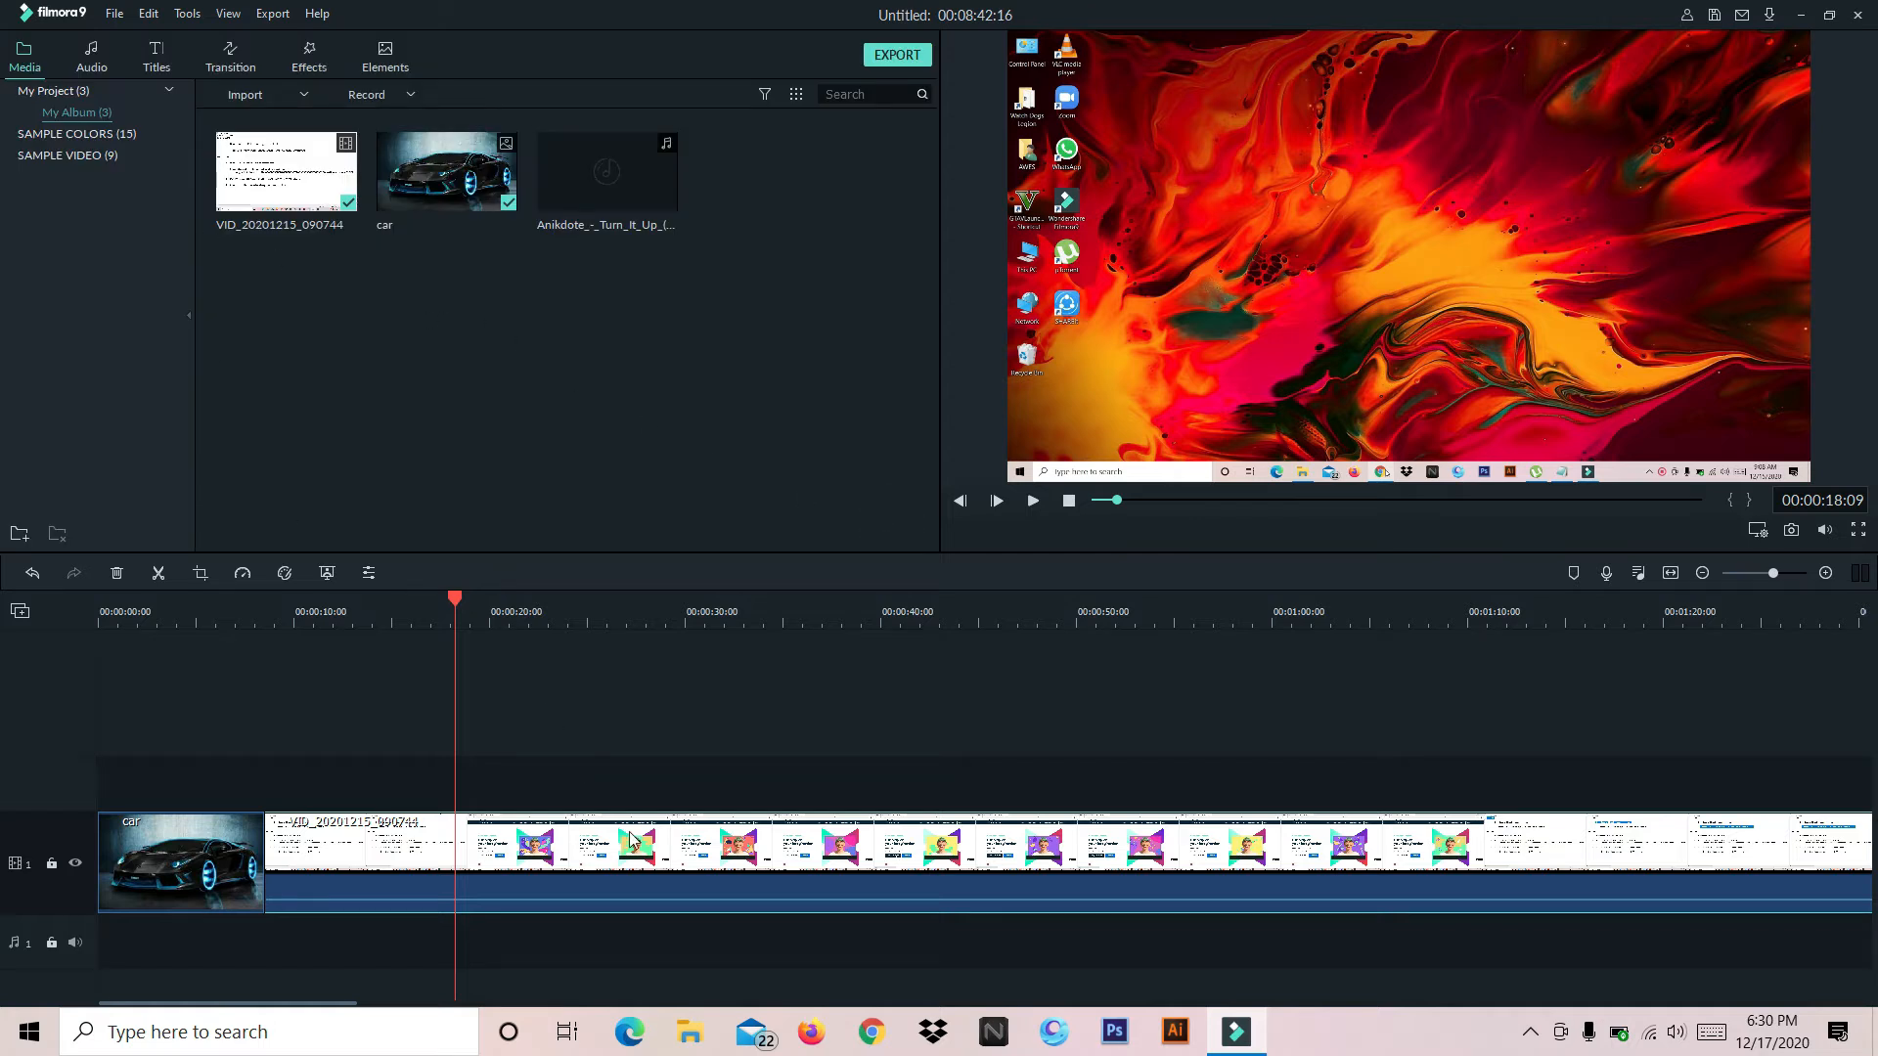
Set the video clip's contrast to 2 and saturation to -3, and apply the settings after viewing the motion presets
{"action": "double_click", "coordinate": [671, 886]}
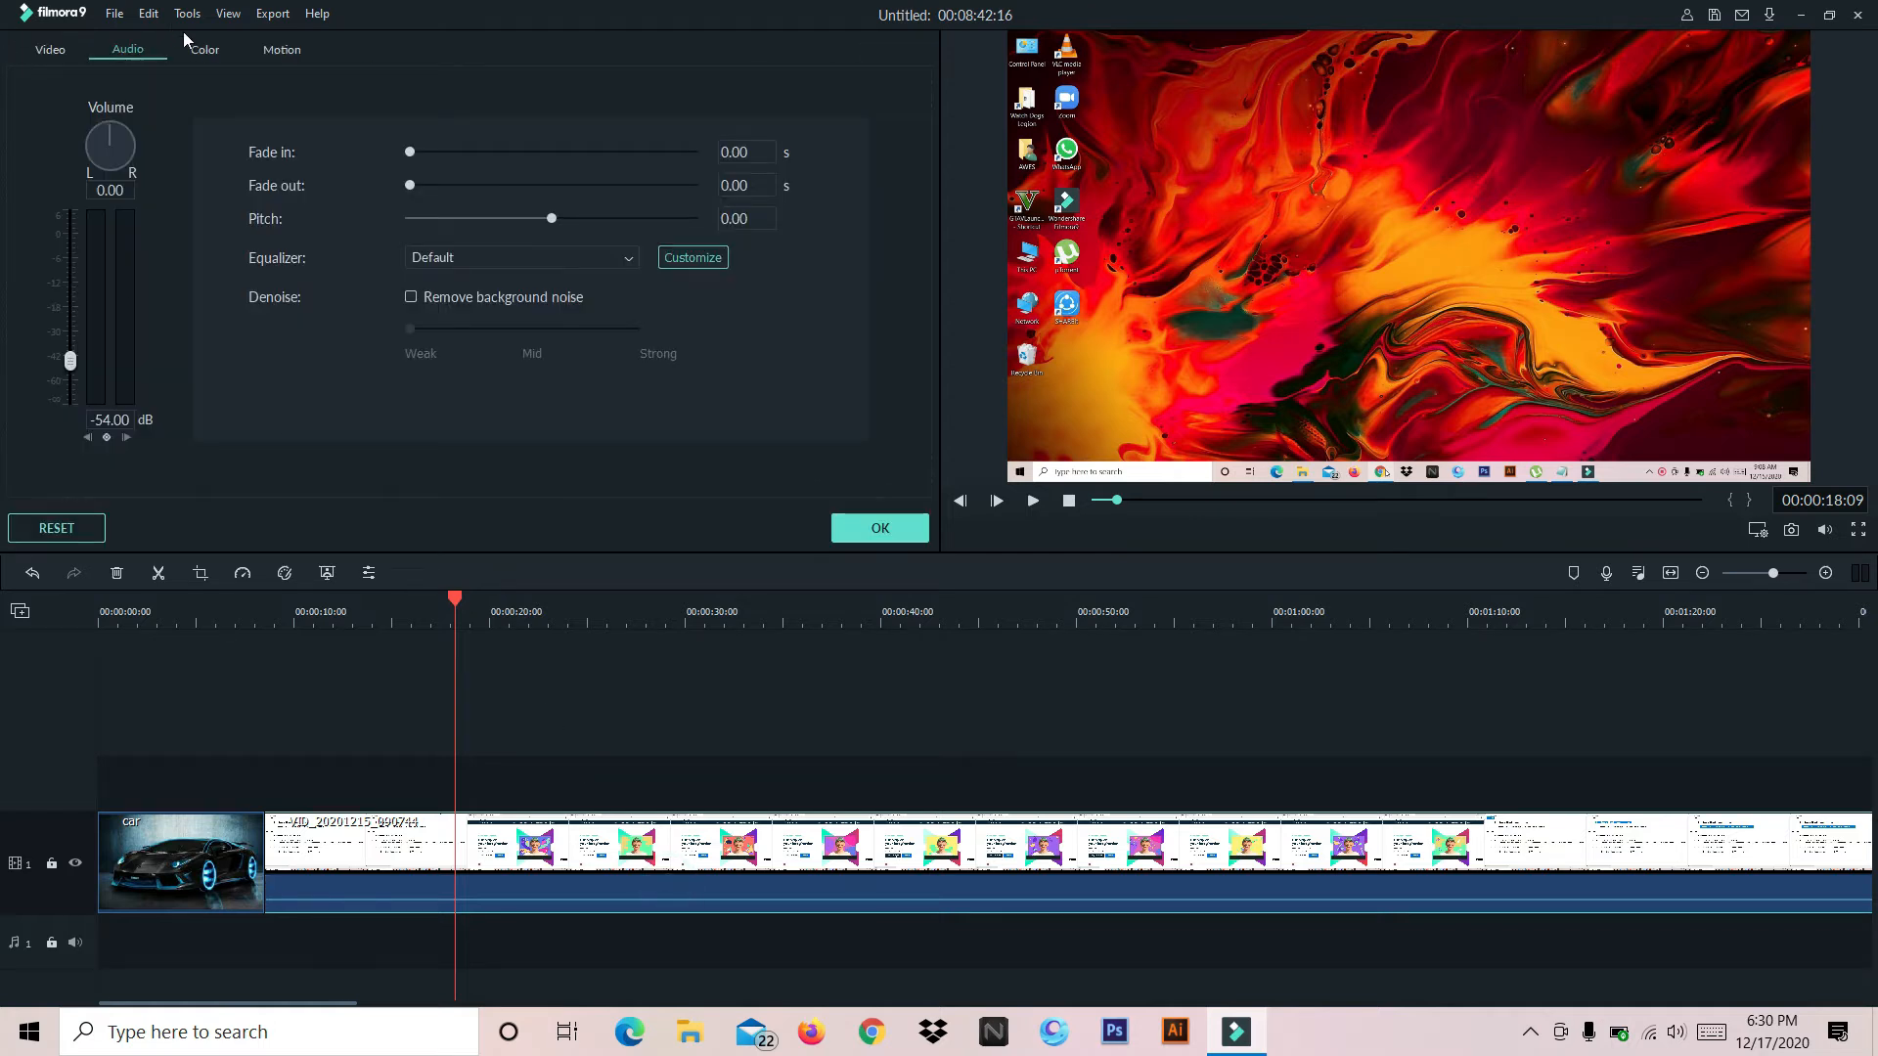
{"action": "left_click", "coordinate": [205, 50]}
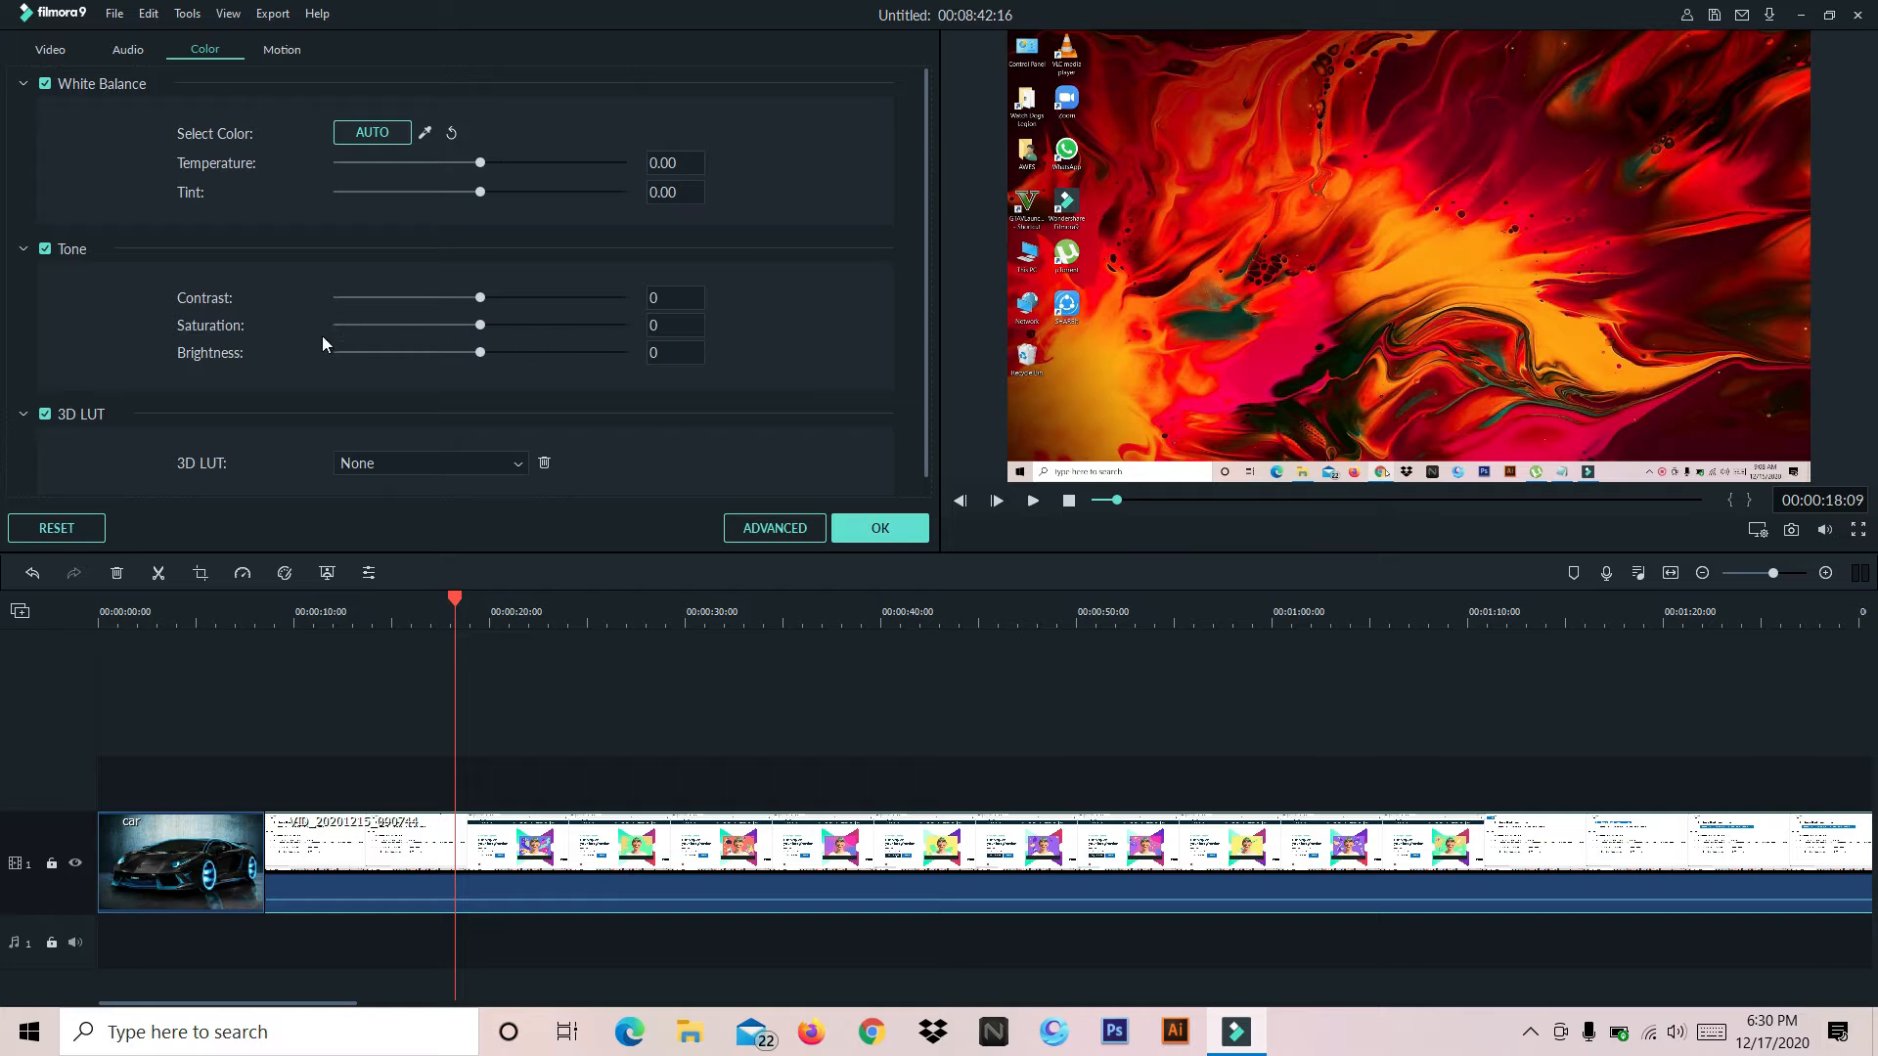
{"action": "left_click_drag", "start_coordinate": [527, 354], "coordinate": [483, 300]}
{"action": "mouse_move", "coordinate": [542, 166]}
{"action": "left_mouse_down"}
{"action": "mouse_move", "coordinate": [578, 163]}
{"action": "mouse_move", "coordinate": [507, 167]}
{"action": "left_mouse_up"}
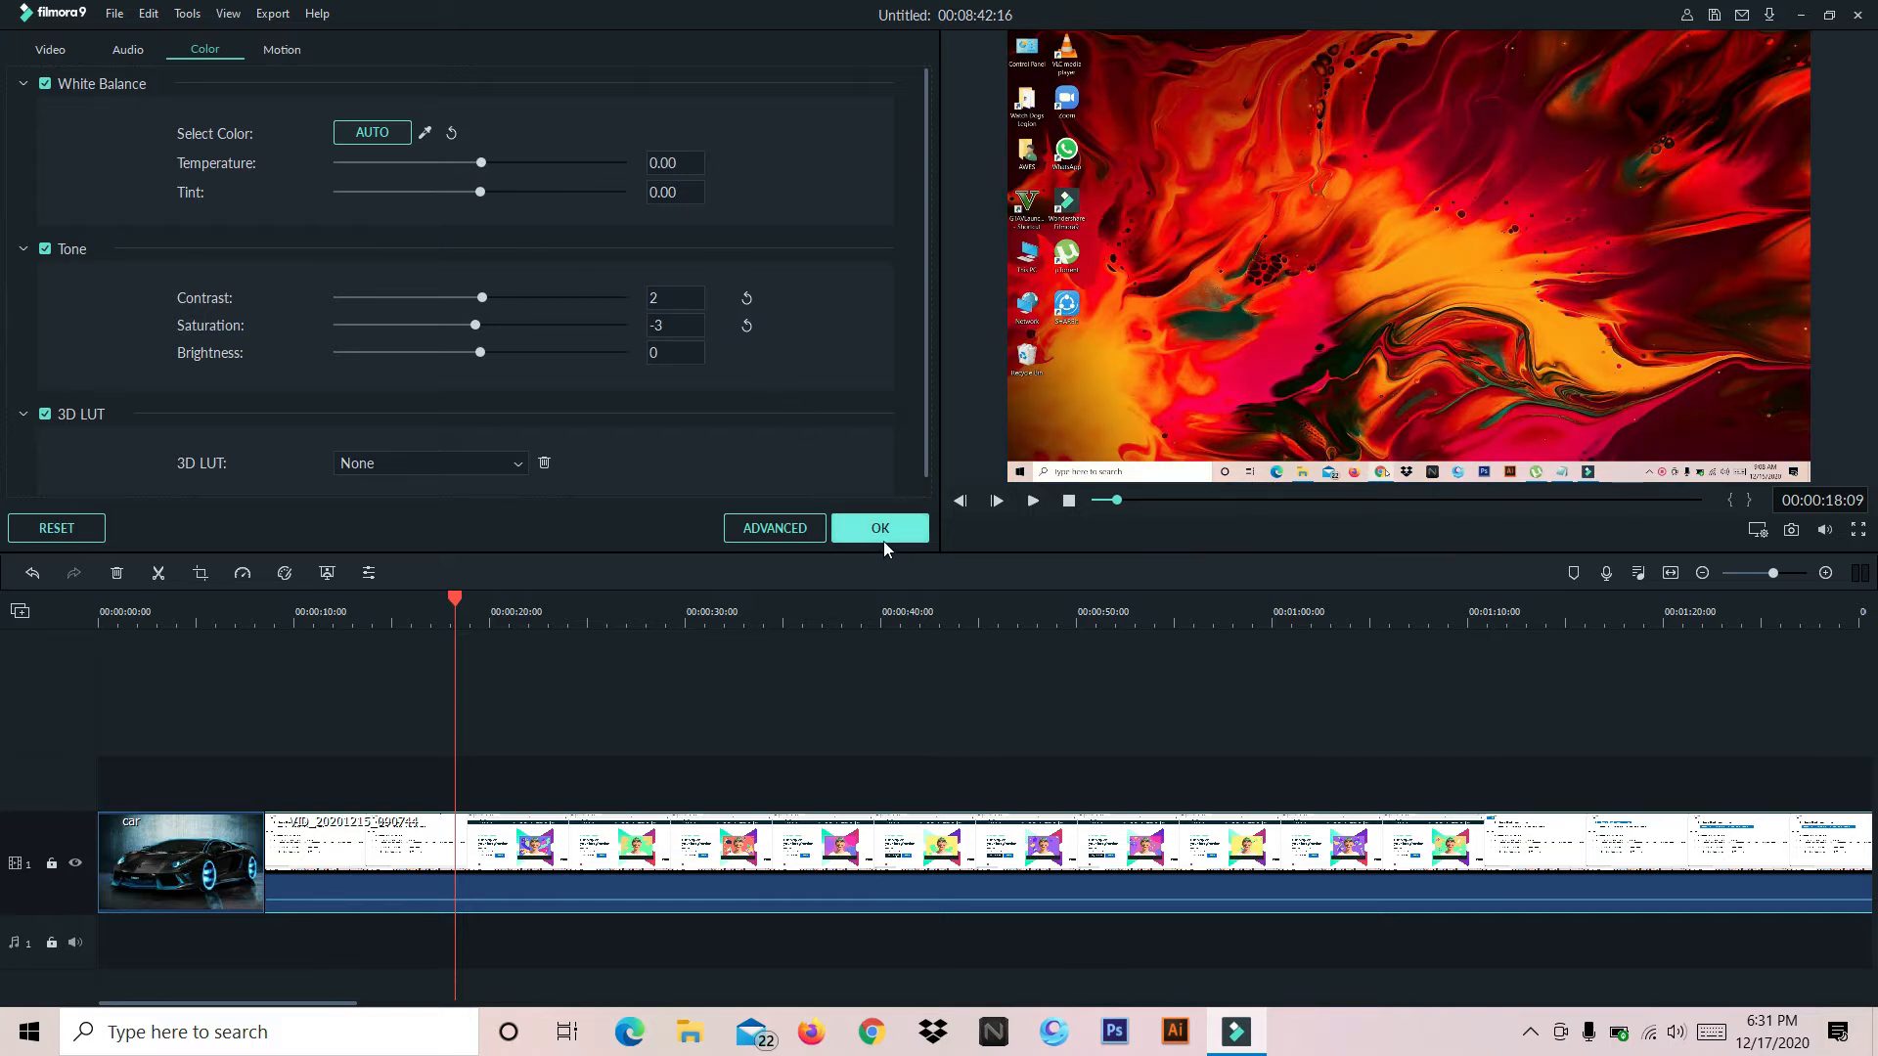
{"action": "left_click", "coordinate": [275, 61]}
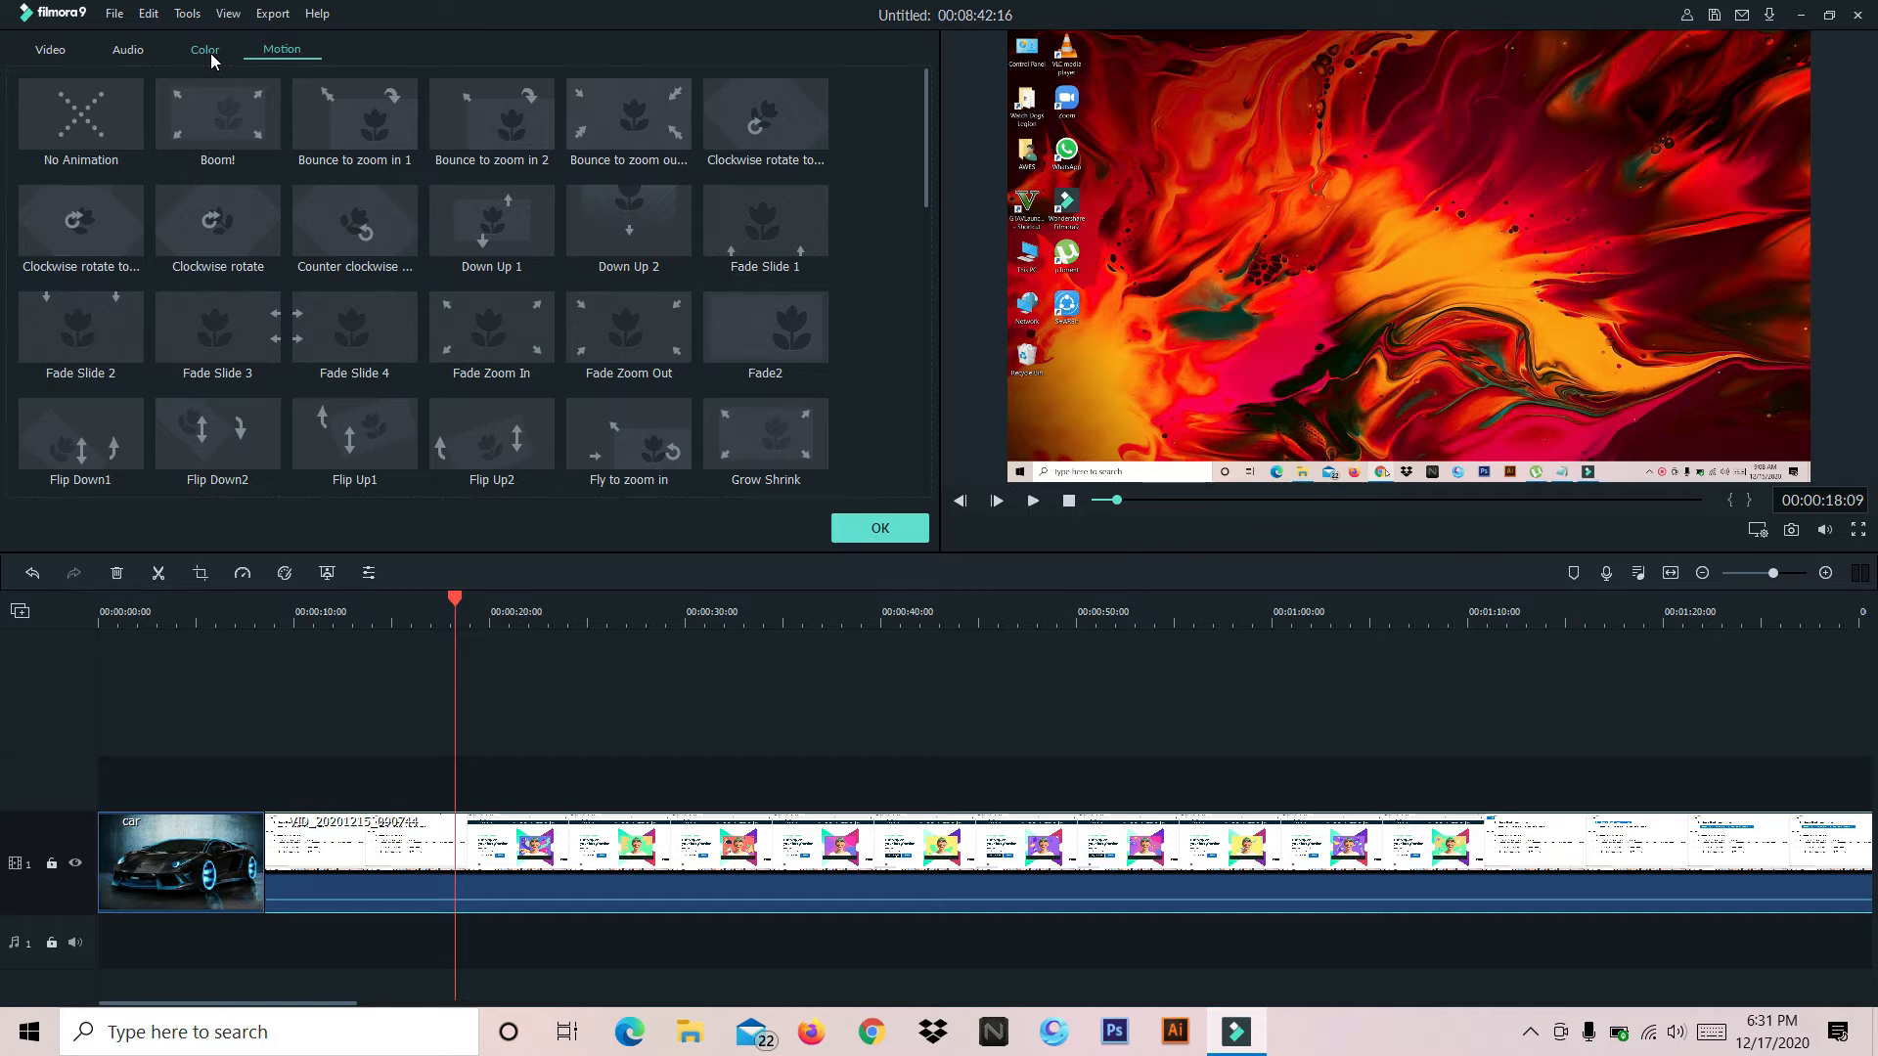
{"action": "left_click", "coordinate": [880, 528]}
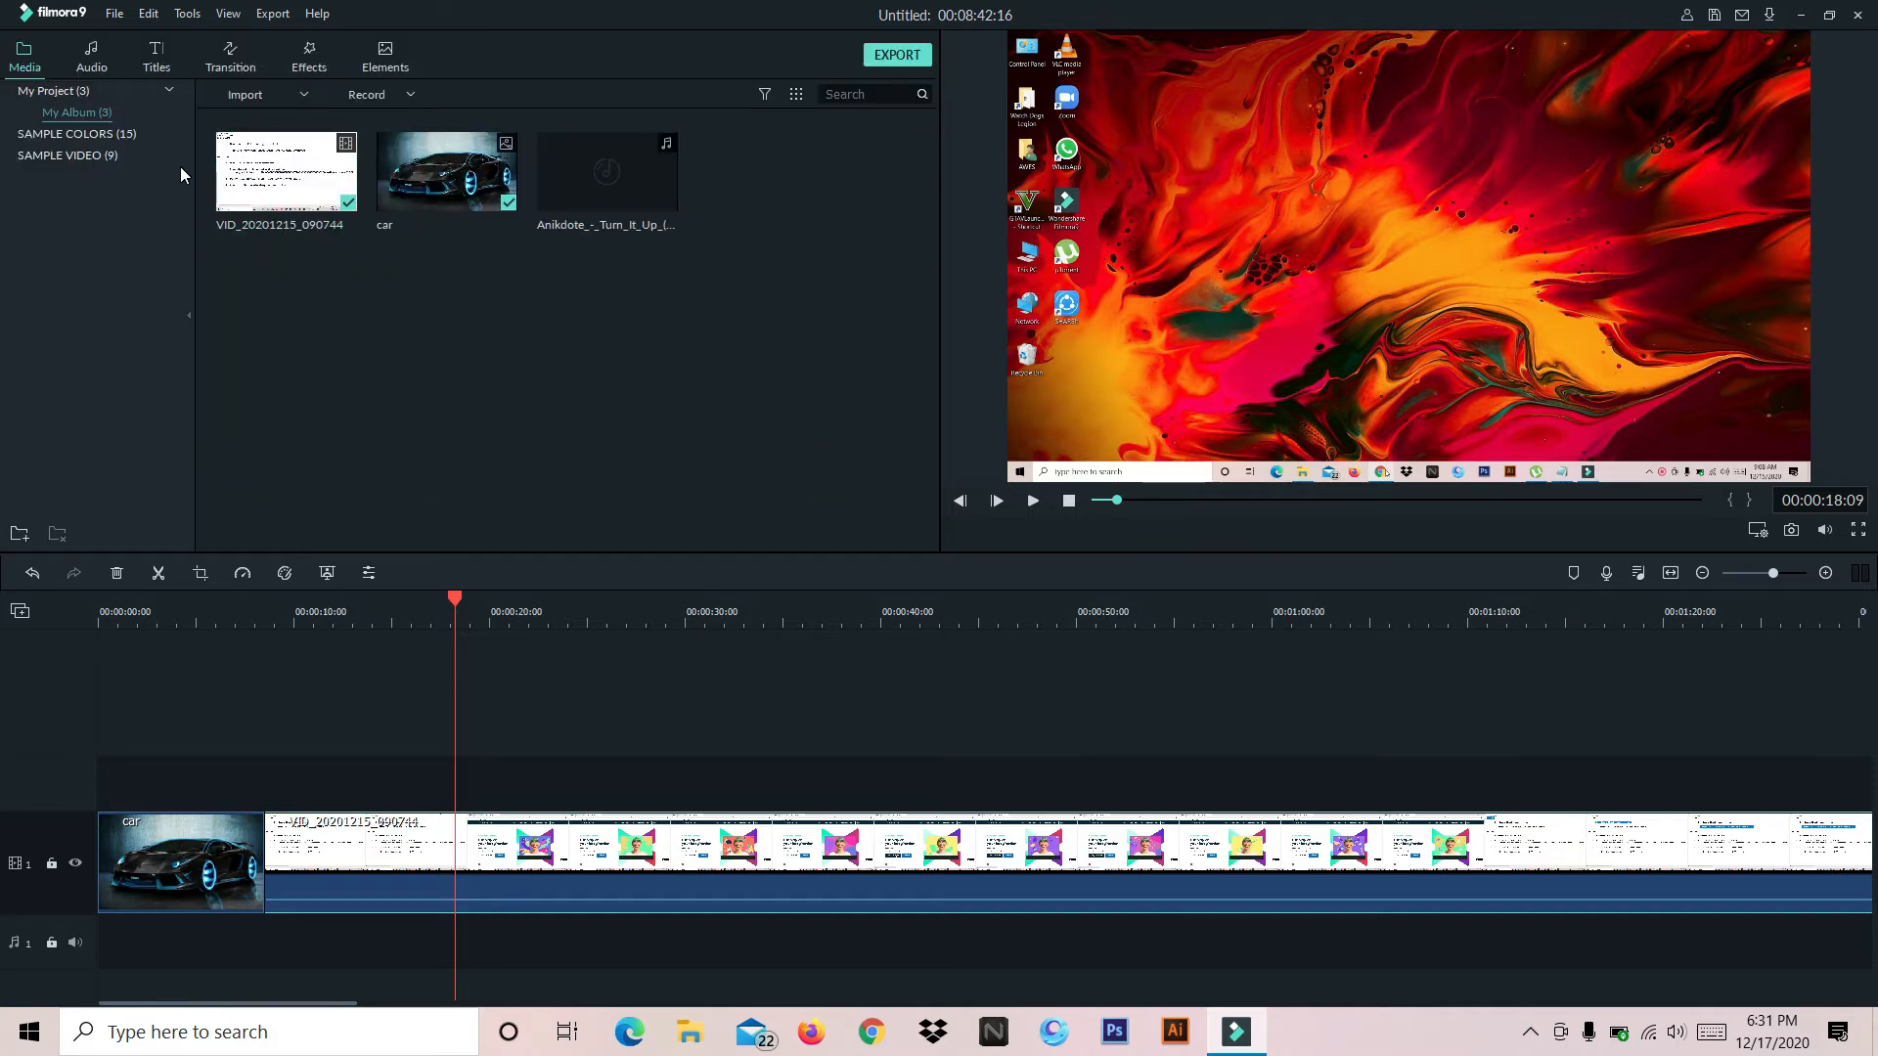
{"action": "double_click", "coordinate": [768, 882]}
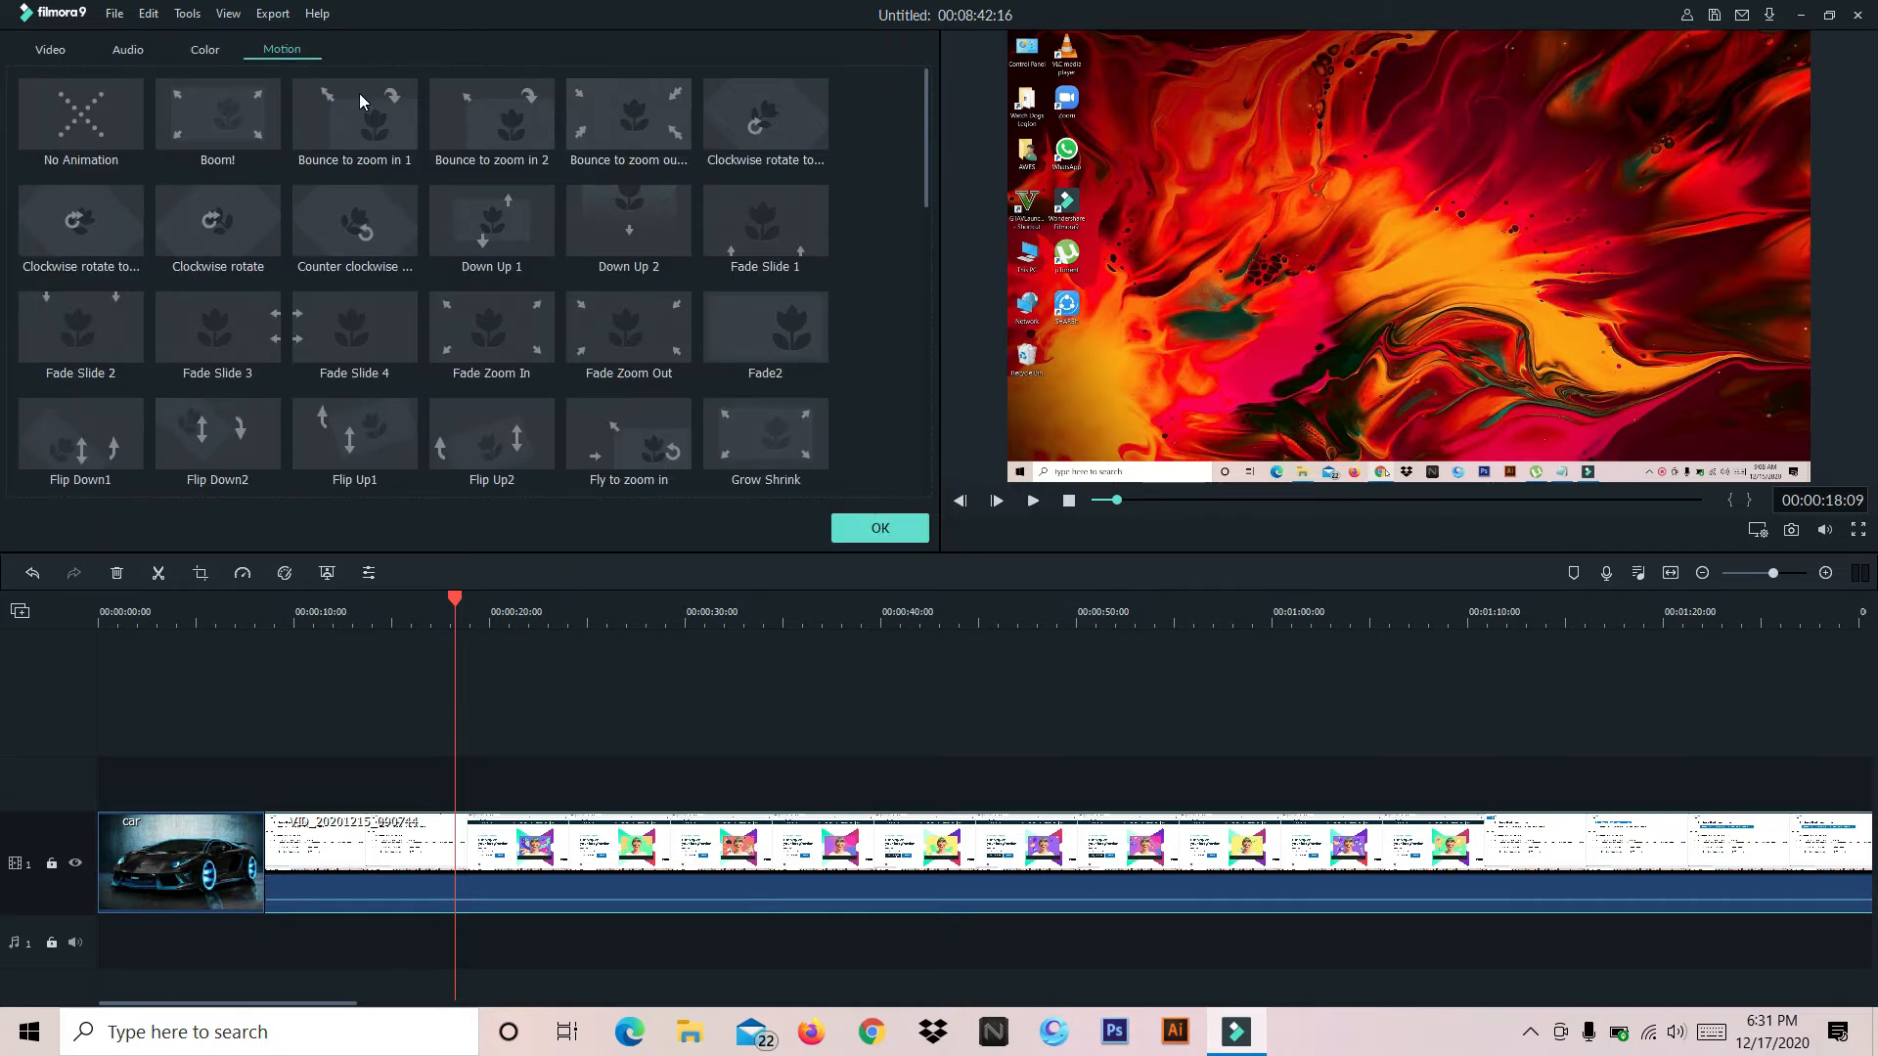
{"action": "left_click", "coordinate": [56, 56]}
{"action": "left_click", "coordinate": [145, 51]}
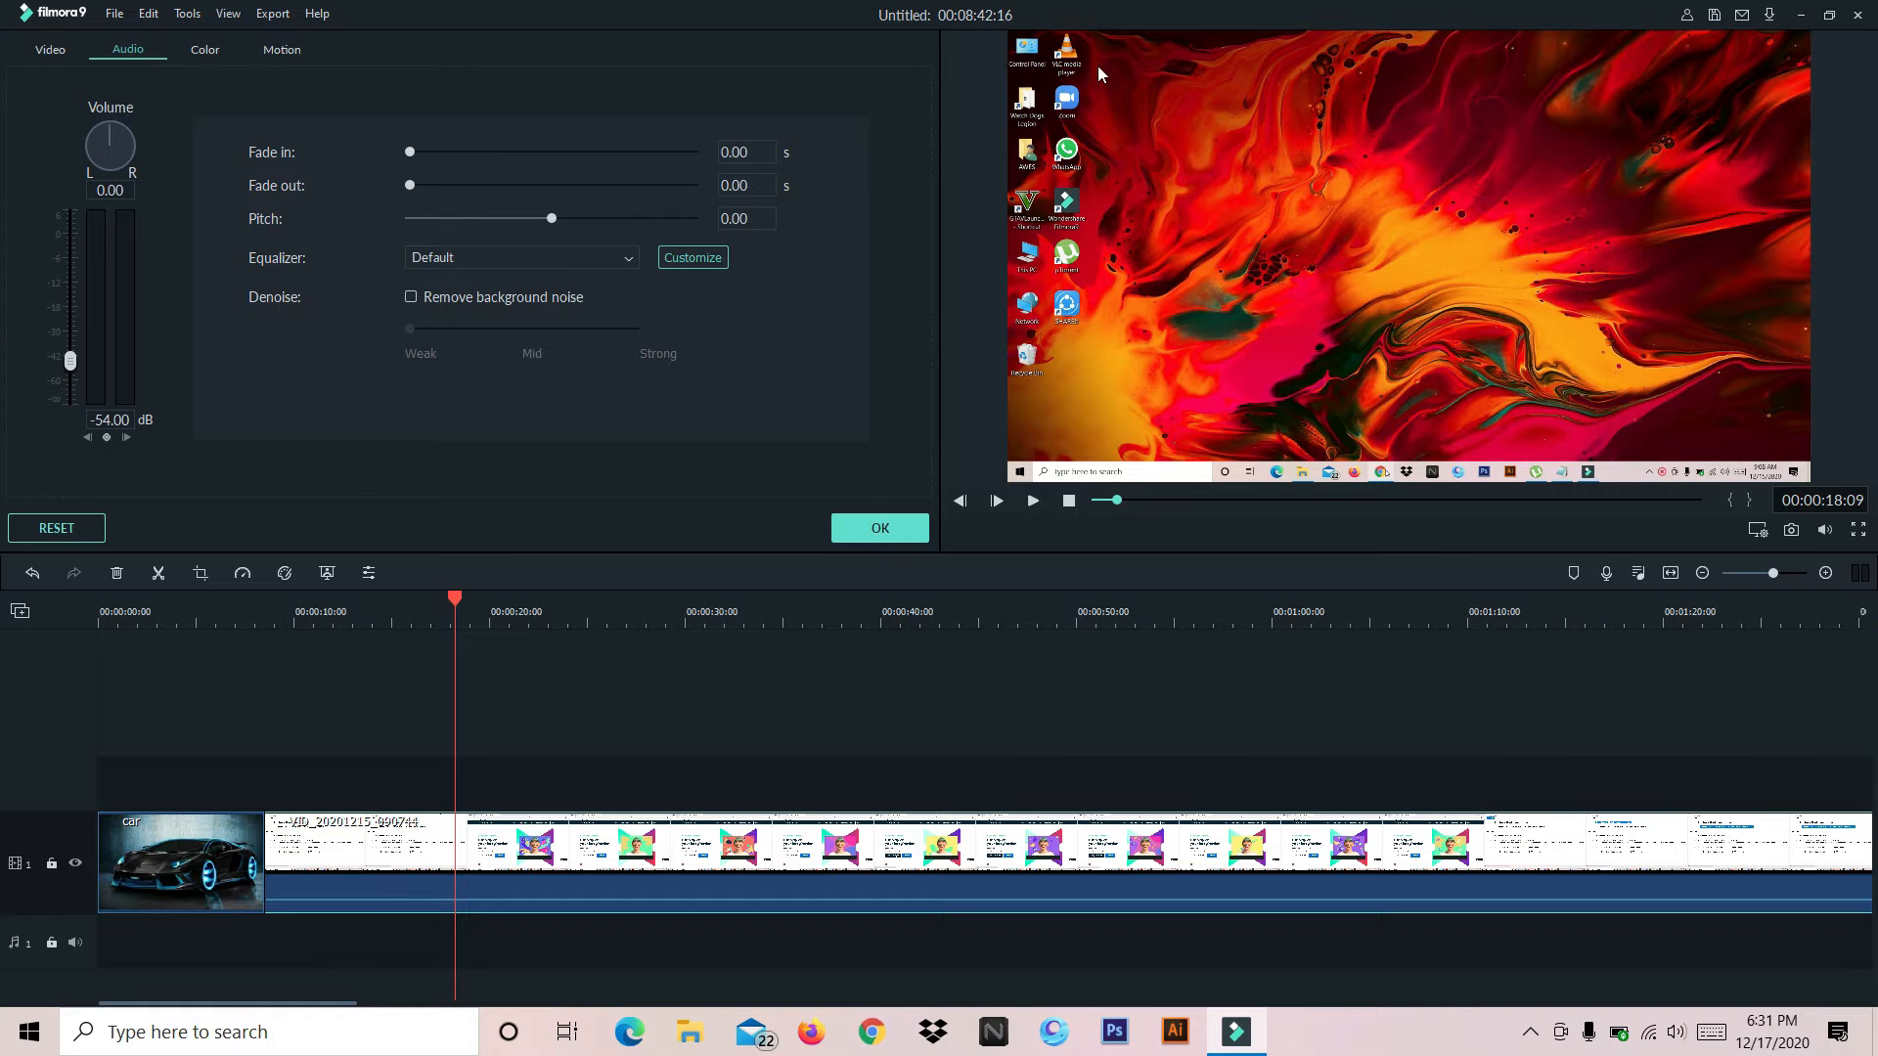
{"action": "left_click", "coordinate": [880, 529]}
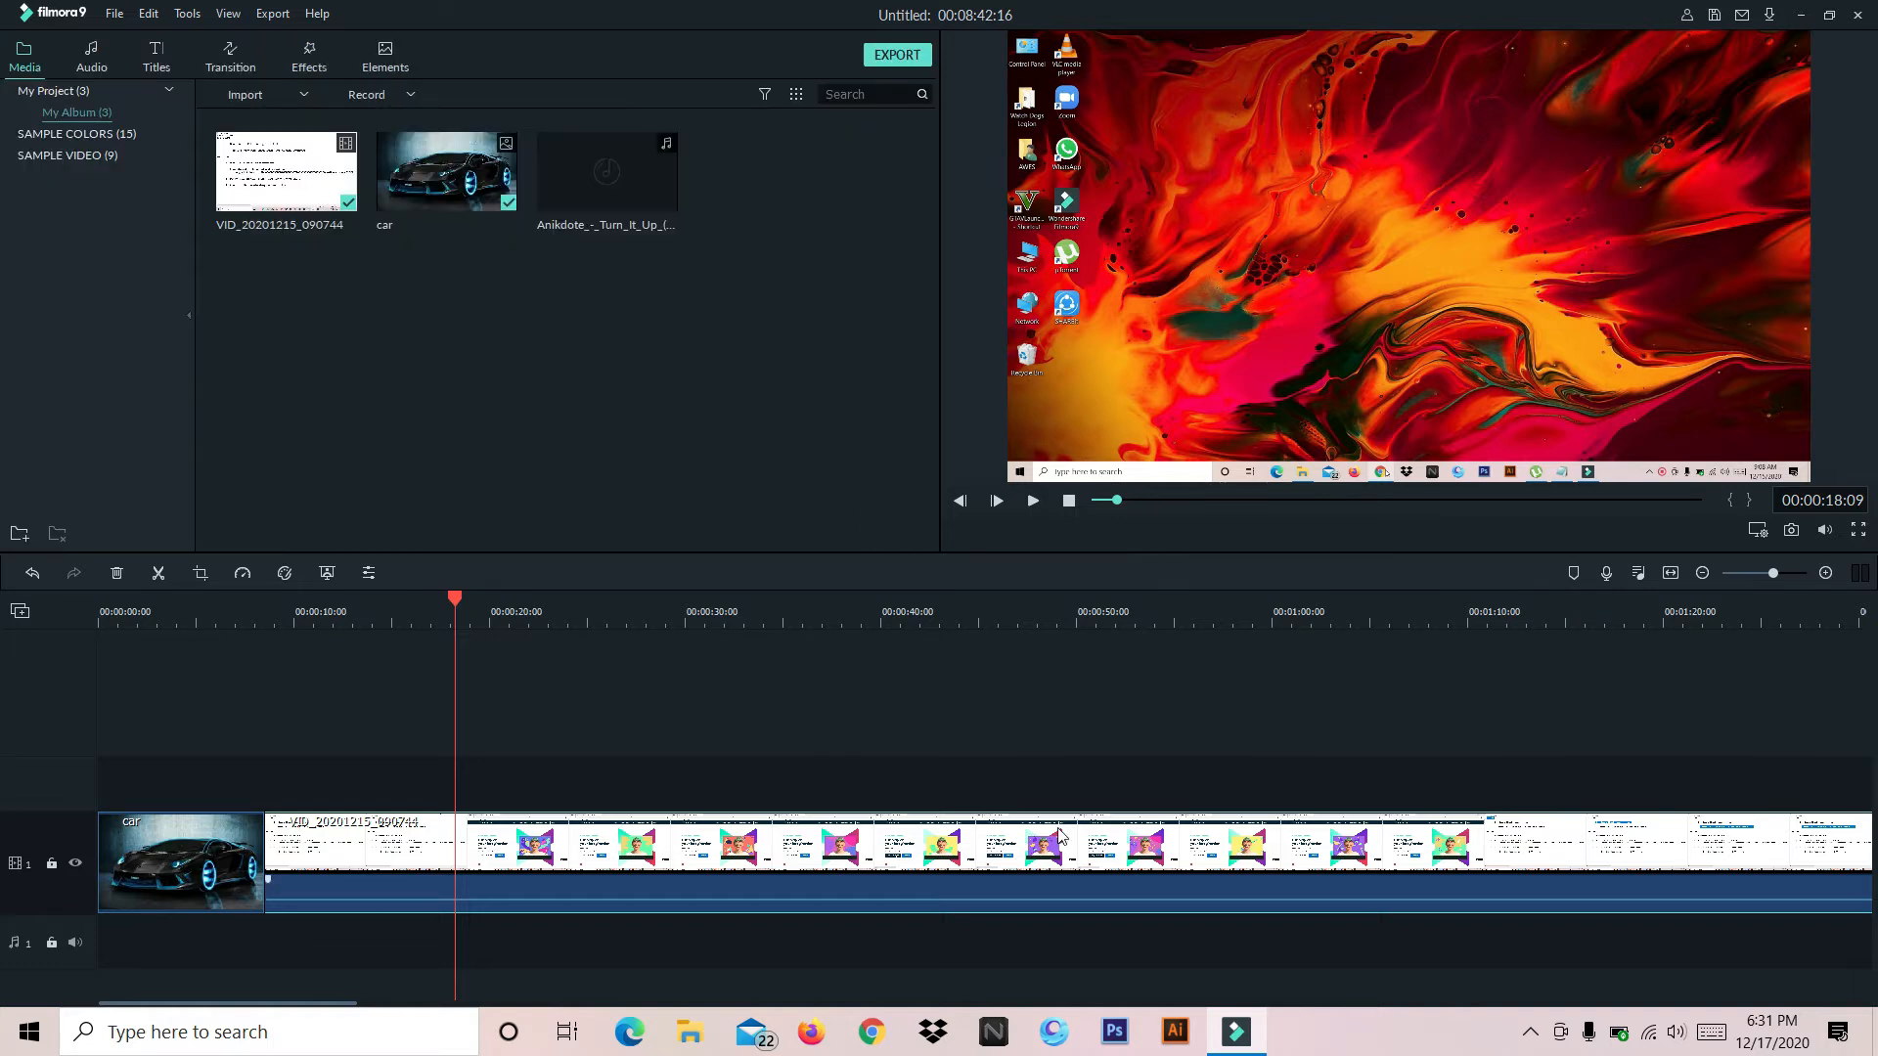
{"action": "mouse_move", "coordinate": [1458, 866]}
{"action": "left_mouse_down"}
{"action": "mouse_move", "coordinate": [1210, 860]}
{"action": "mouse_move", "coordinate": [1460, 782]}
{"action": "mouse_move", "coordinate": [1454, 840]}
{"action": "left_mouse_up"}
Split the video clip at 00:01:40:17
{"action": "left_click_drag", "start_coordinate": [458, 601], "coordinate": [536, 587]}
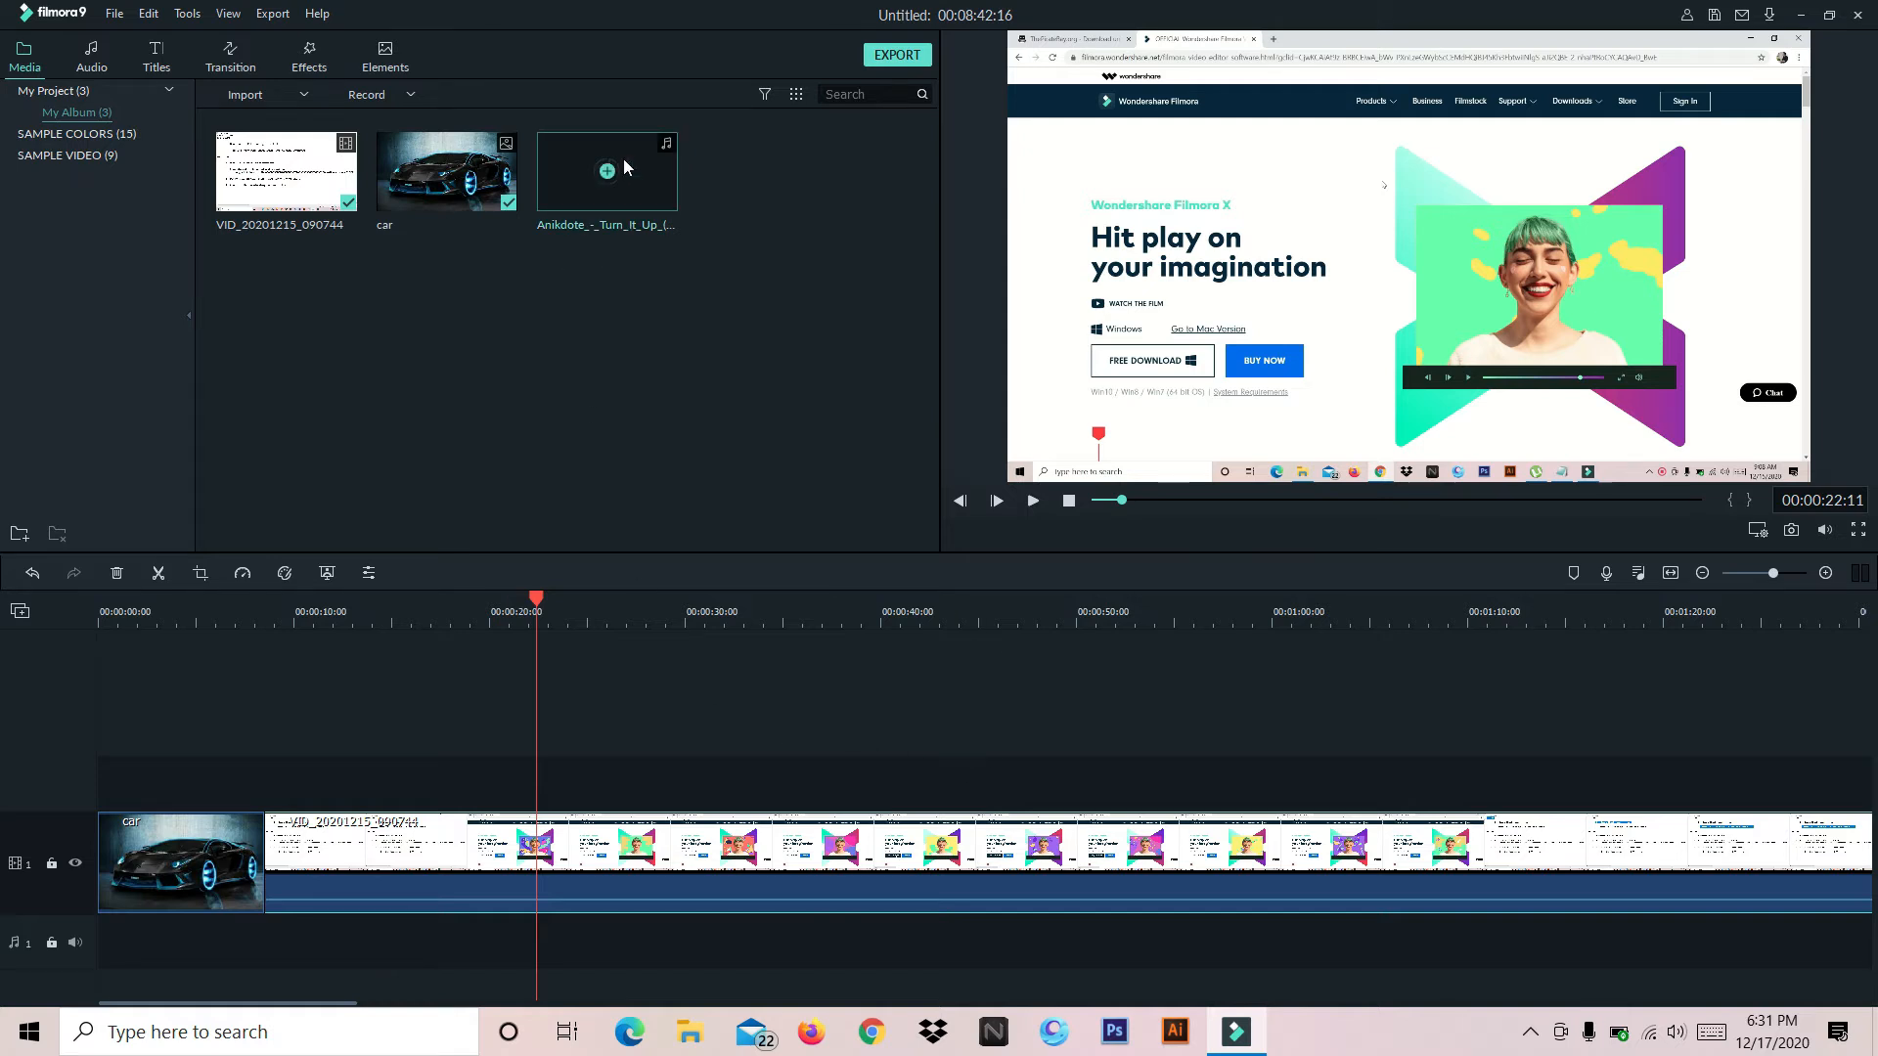
{"action": "left_click", "coordinate": [535, 595]}
{"action": "left_click_drag", "start_coordinate": [560, 602], "coordinate": [1851, 599]}
{"action": "left_click_drag", "start_coordinate": [2, 602], "coordinate": [1075, 643]}
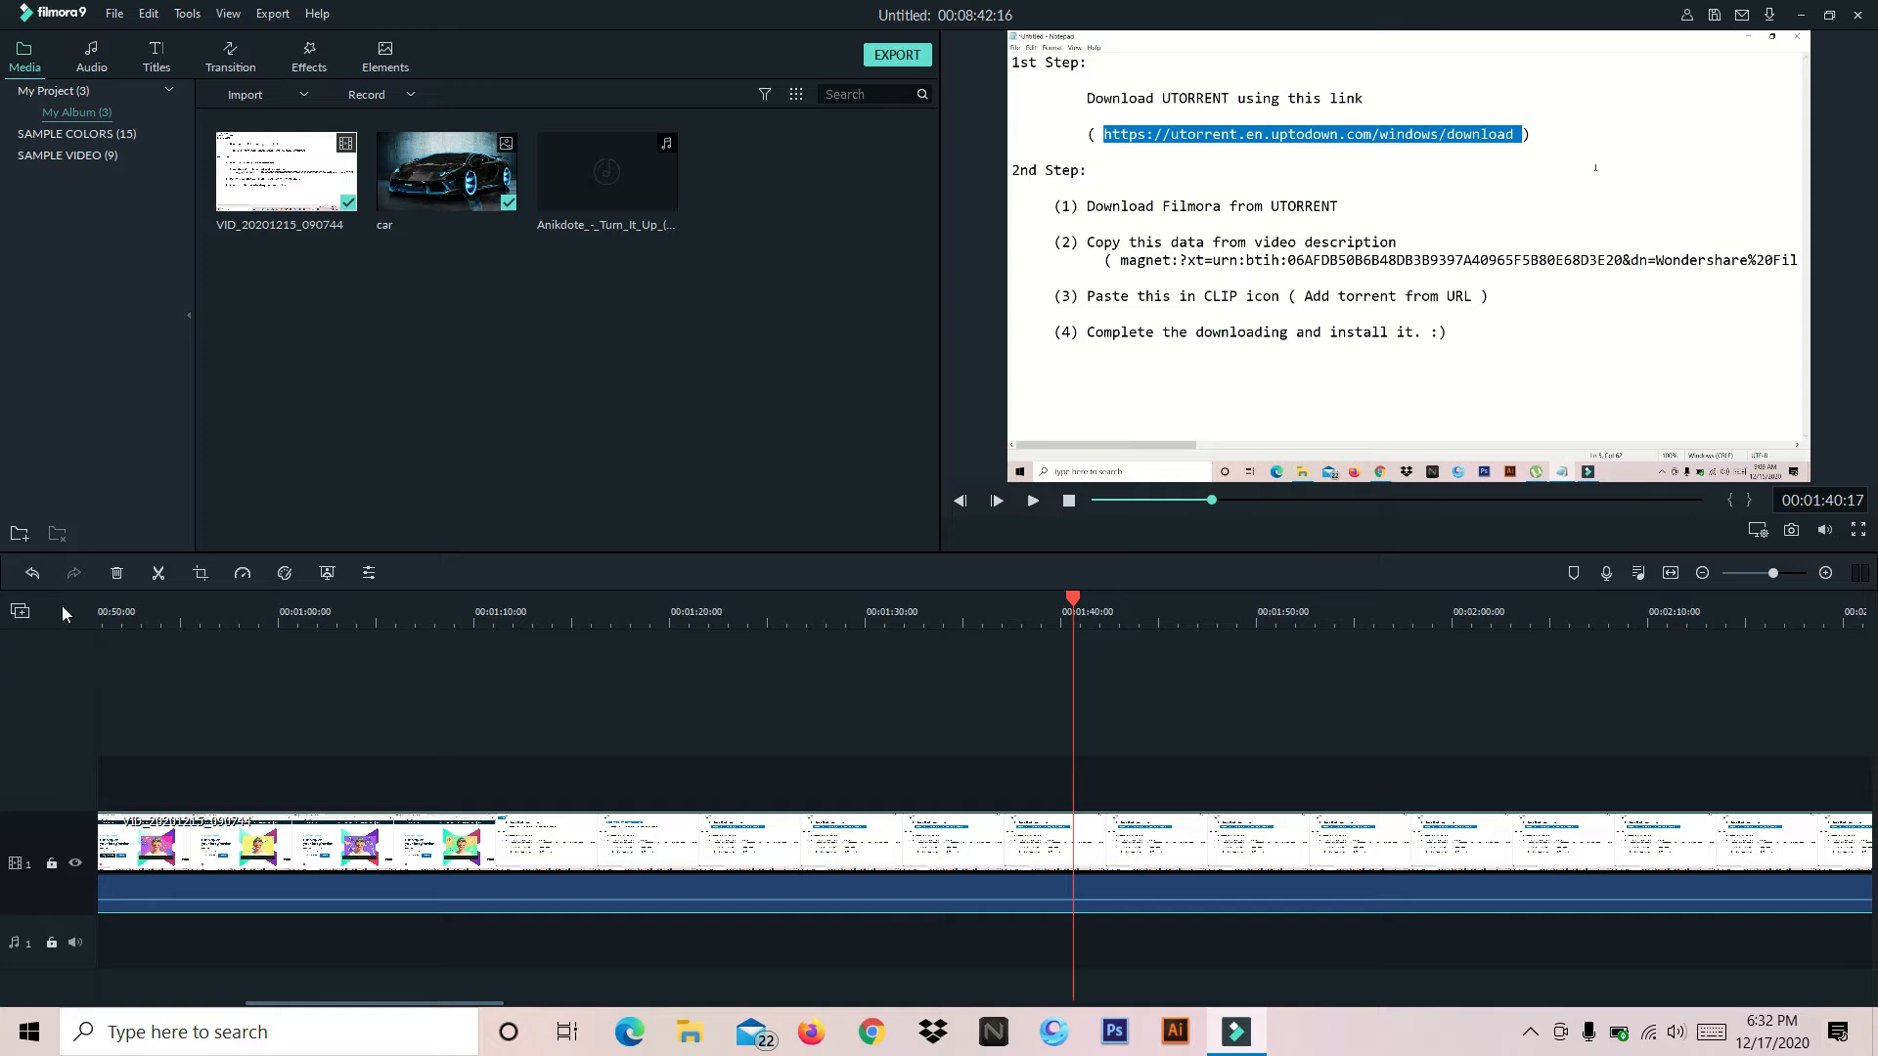
{"action": "left_click", "coordinate": [153, 574]}
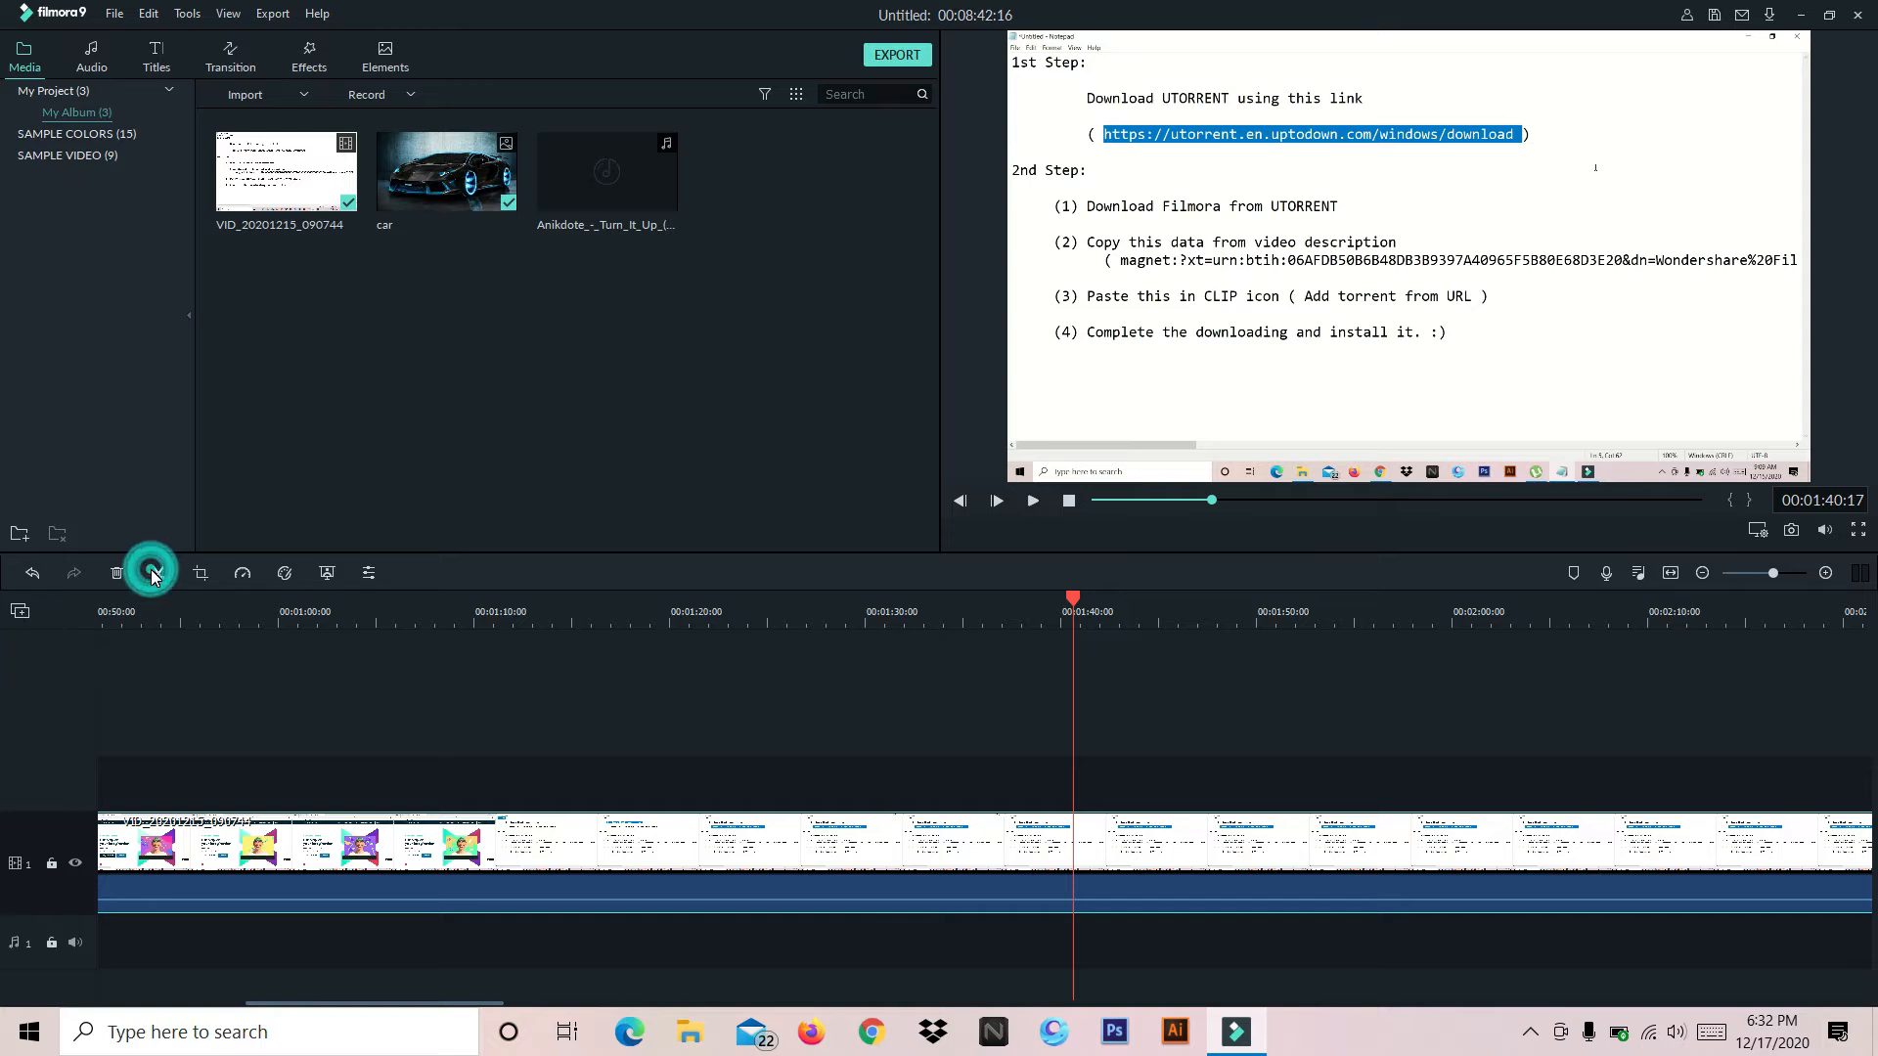
{"action": "left_click", "coordinate": [155, 576]}
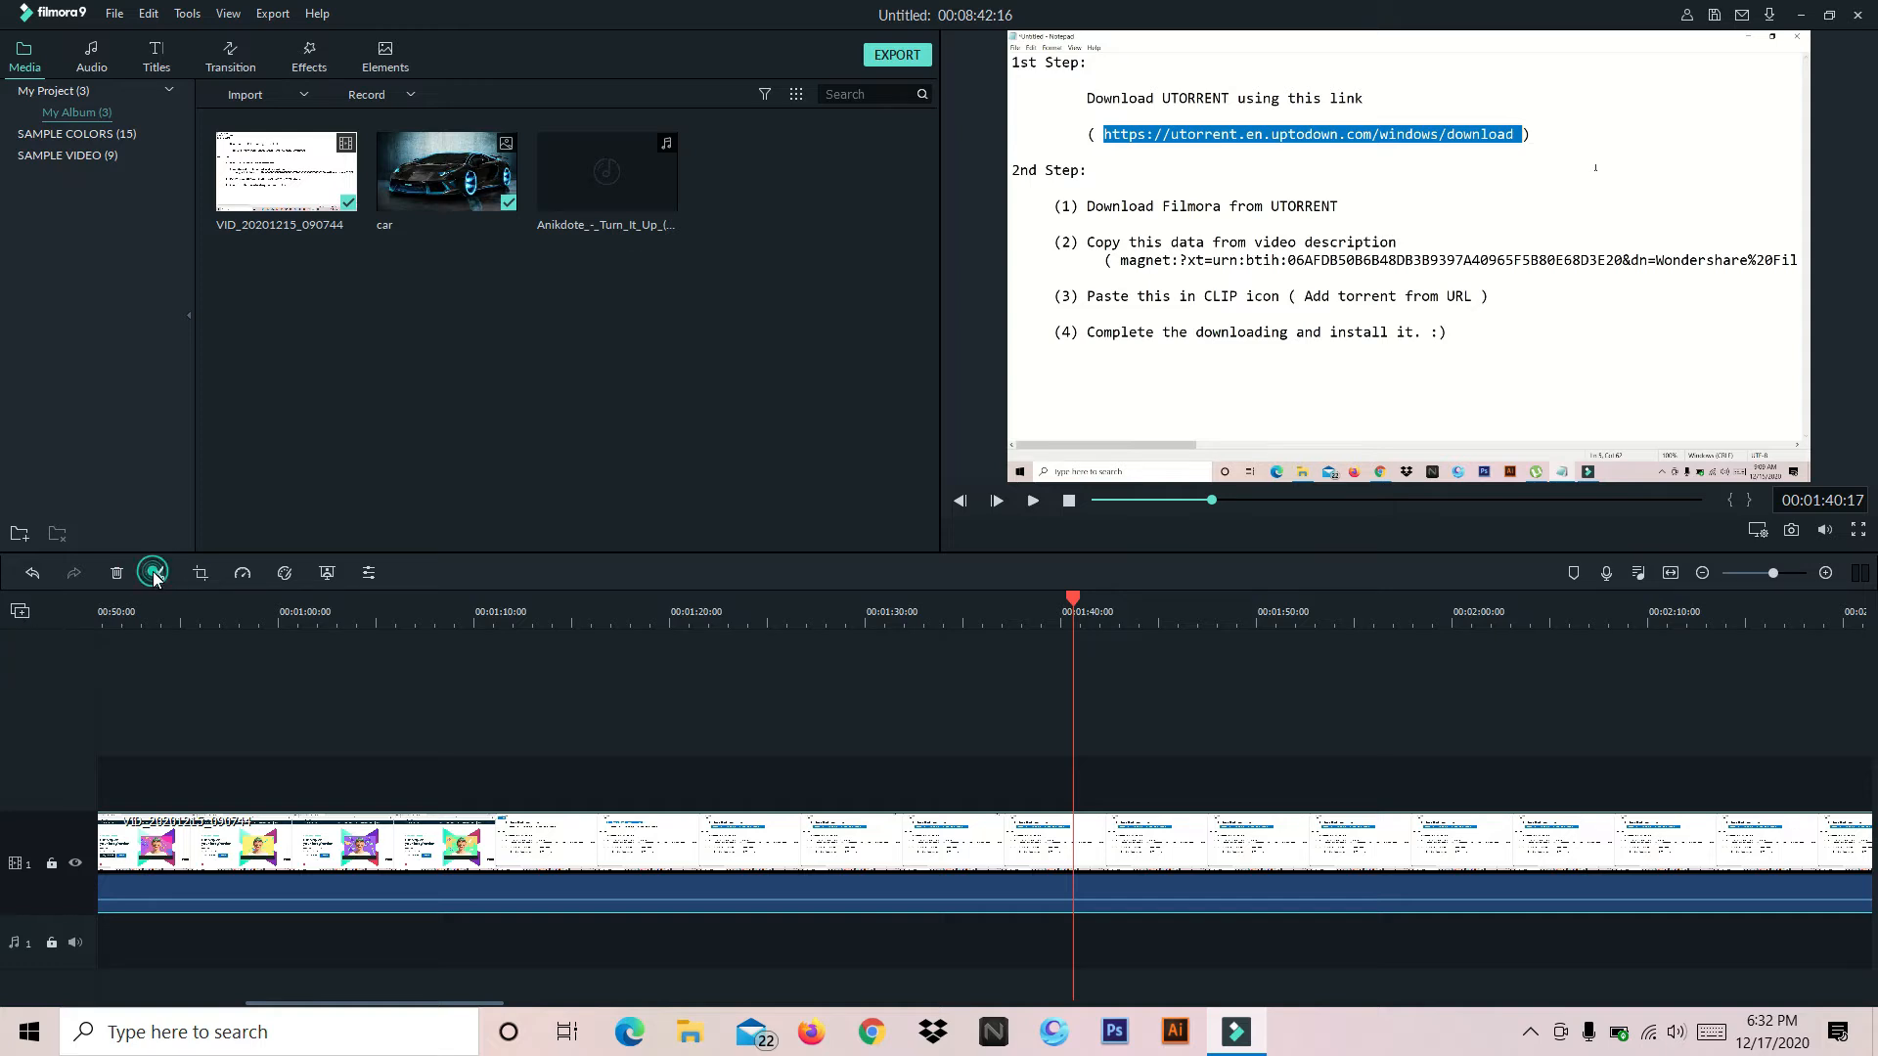
Delete the part of the video clip that follows the cut at 00:01:40:17
{"action": "left_click", "coordinate": [1073, 599]}
{"action": "left_click_drag", "start_coordinate": [1069, 599], "coordinate": [1032, 607]}
{"action": "left_click", "coordinate": [1144, 865]}
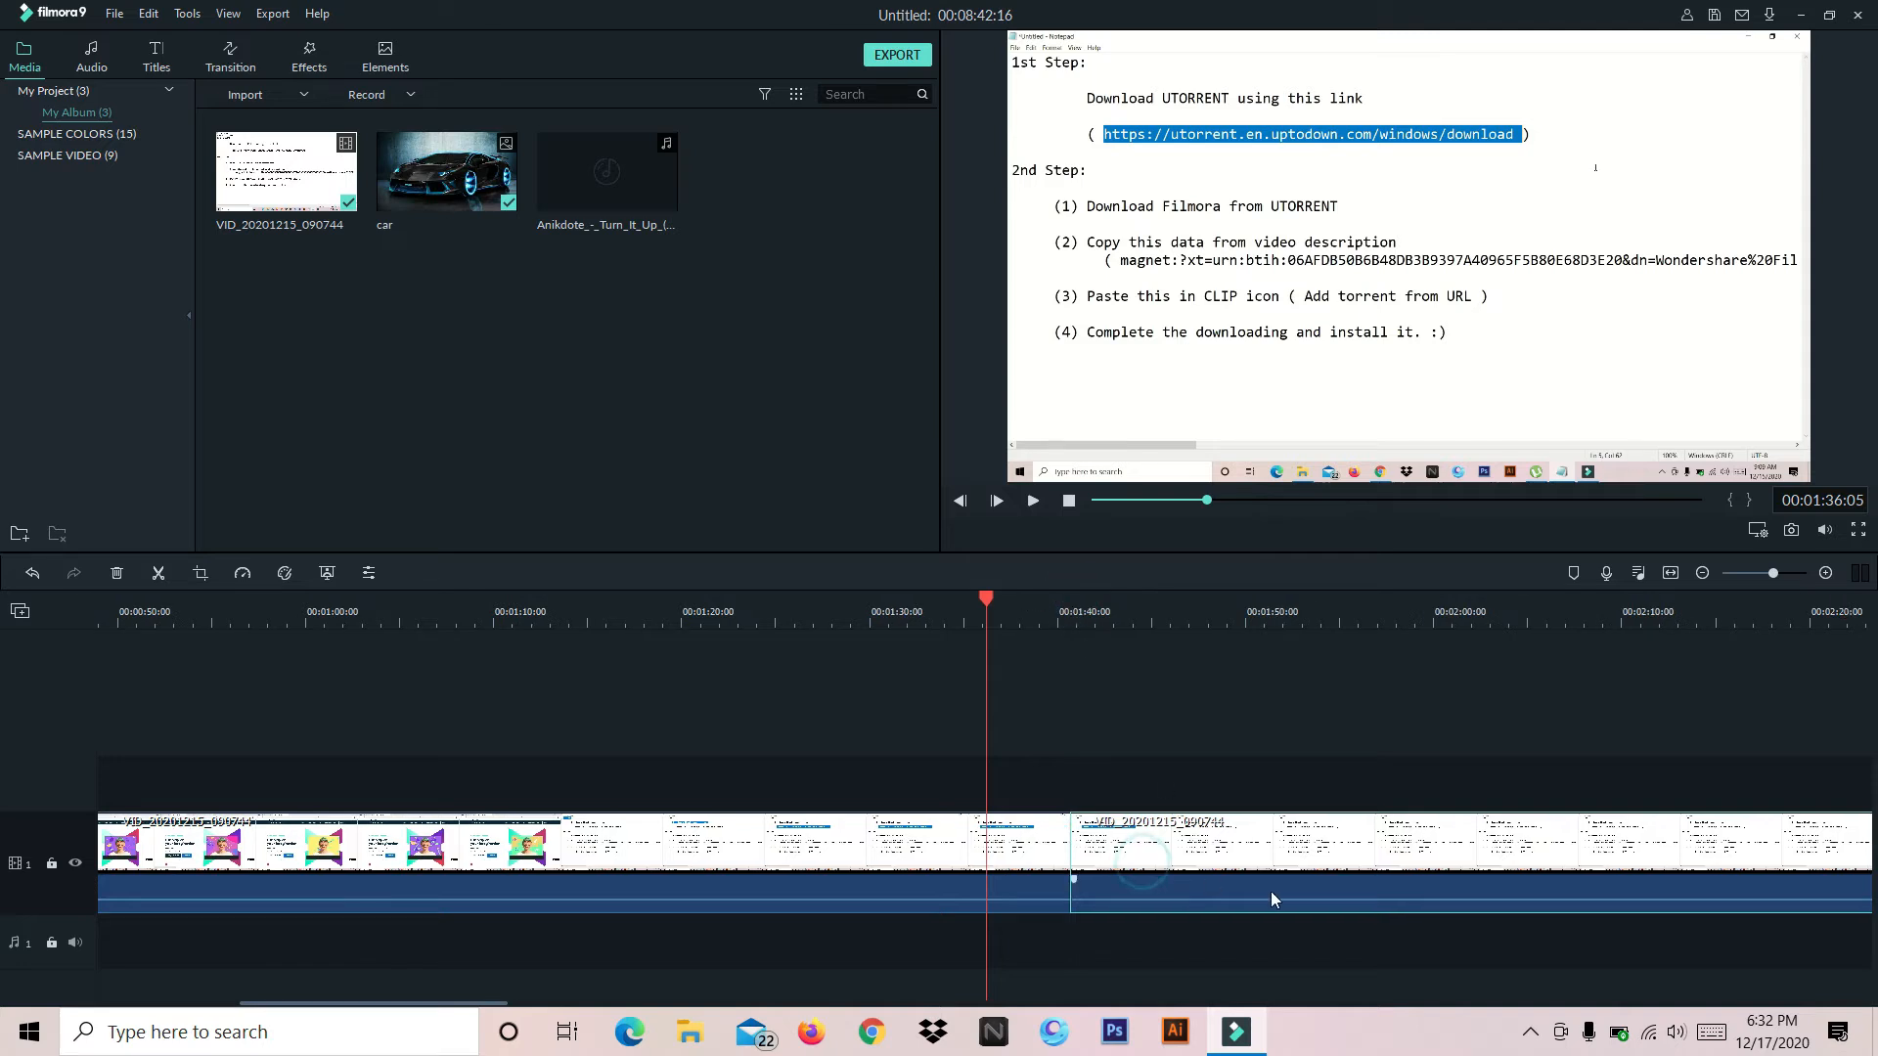
{"action": "left_click", "coordinate": [1212, 865]}
{"action": "left_click", "coordinate": [116, 576]}
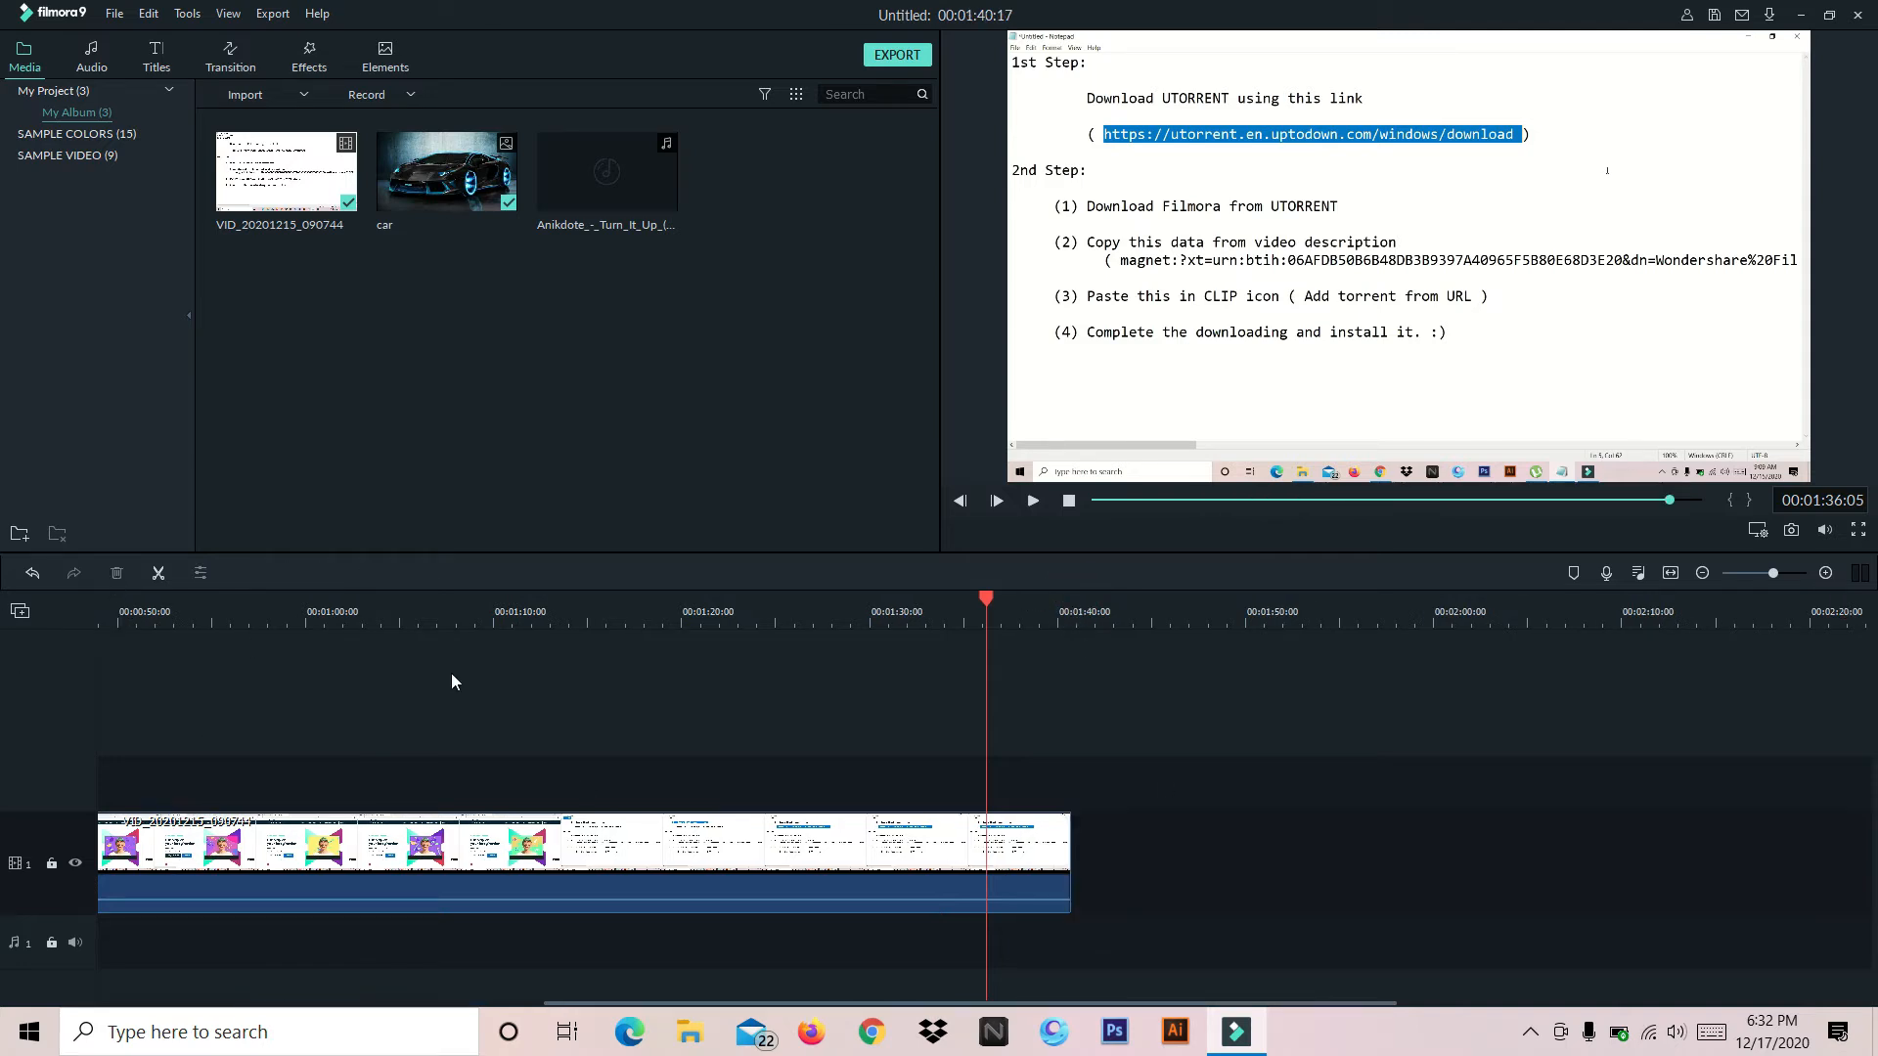
Scale the timeline out to view the whole project and in to single frames around 00:00:47:22
{"action": "left_click_drag", "start_coordinate": [988, 599], "coordinate": [998, 714]}
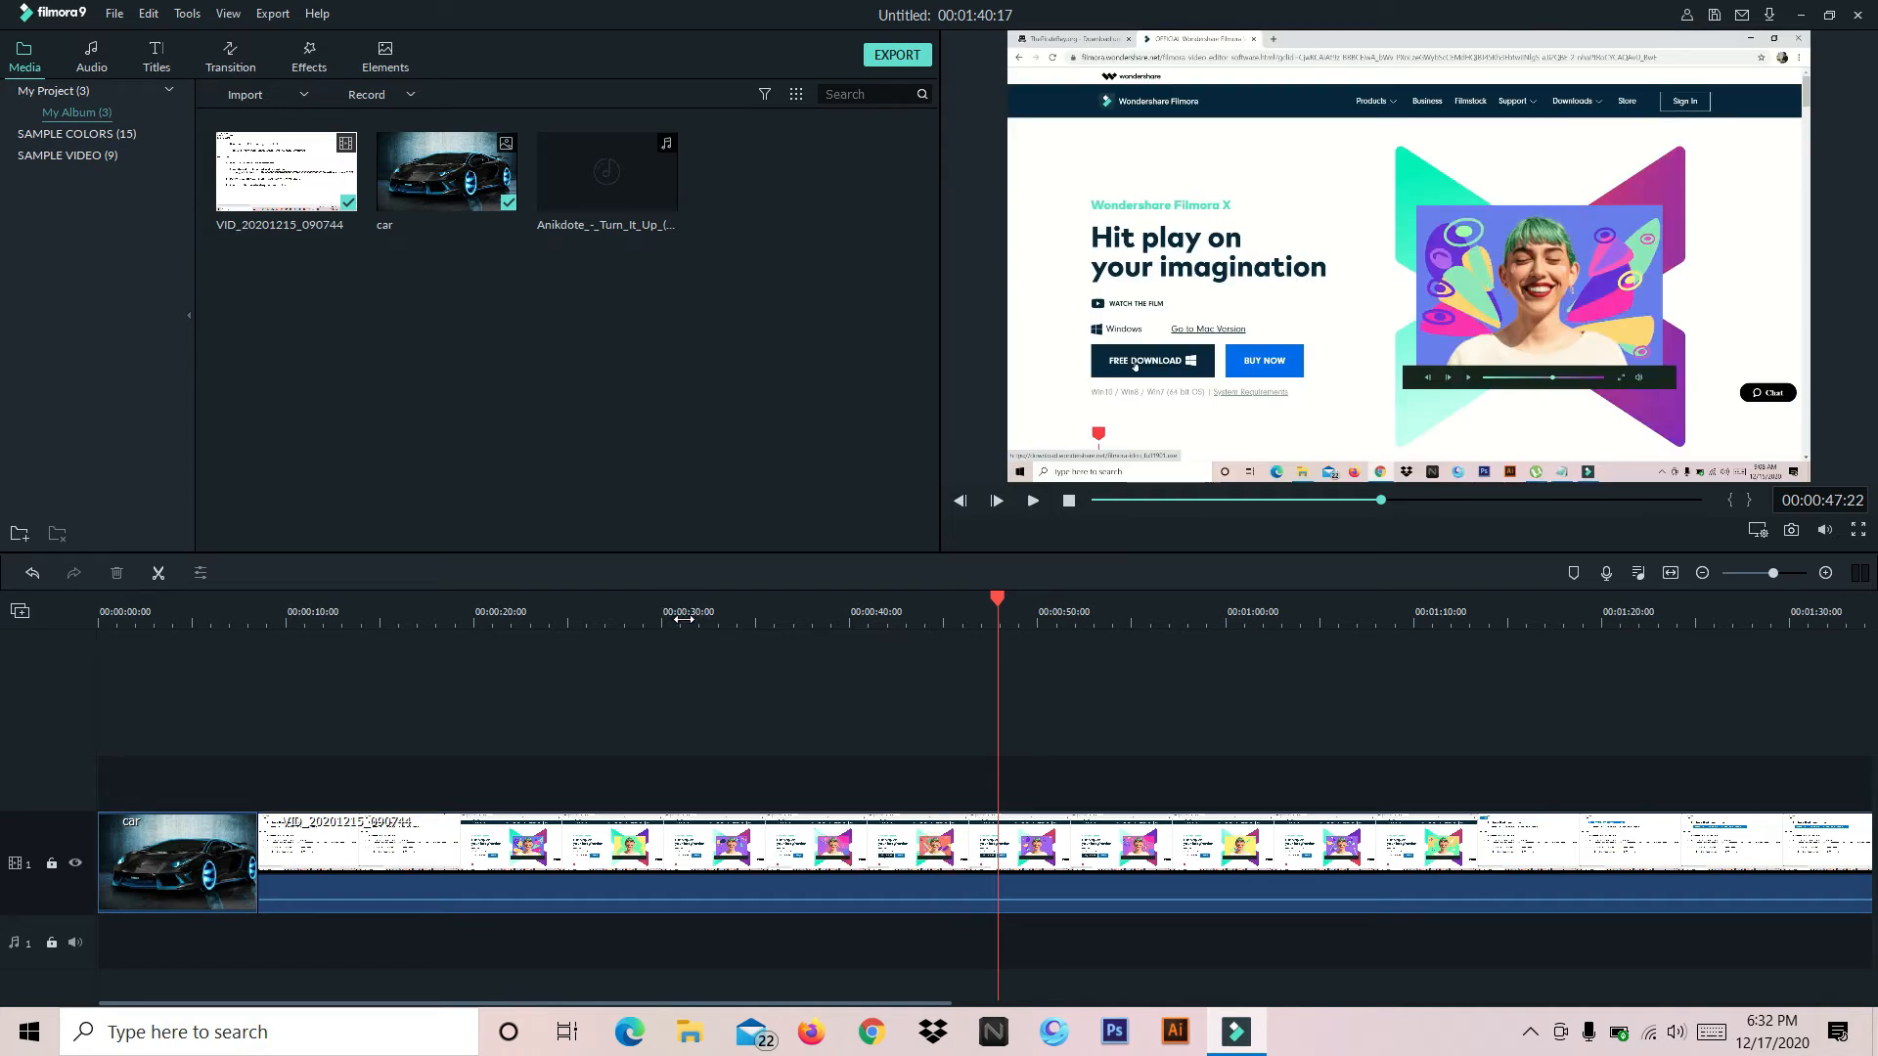
{"action": "left_click_drag", "start_coordinate": [684, 619], "coordinate": [687, 618]}
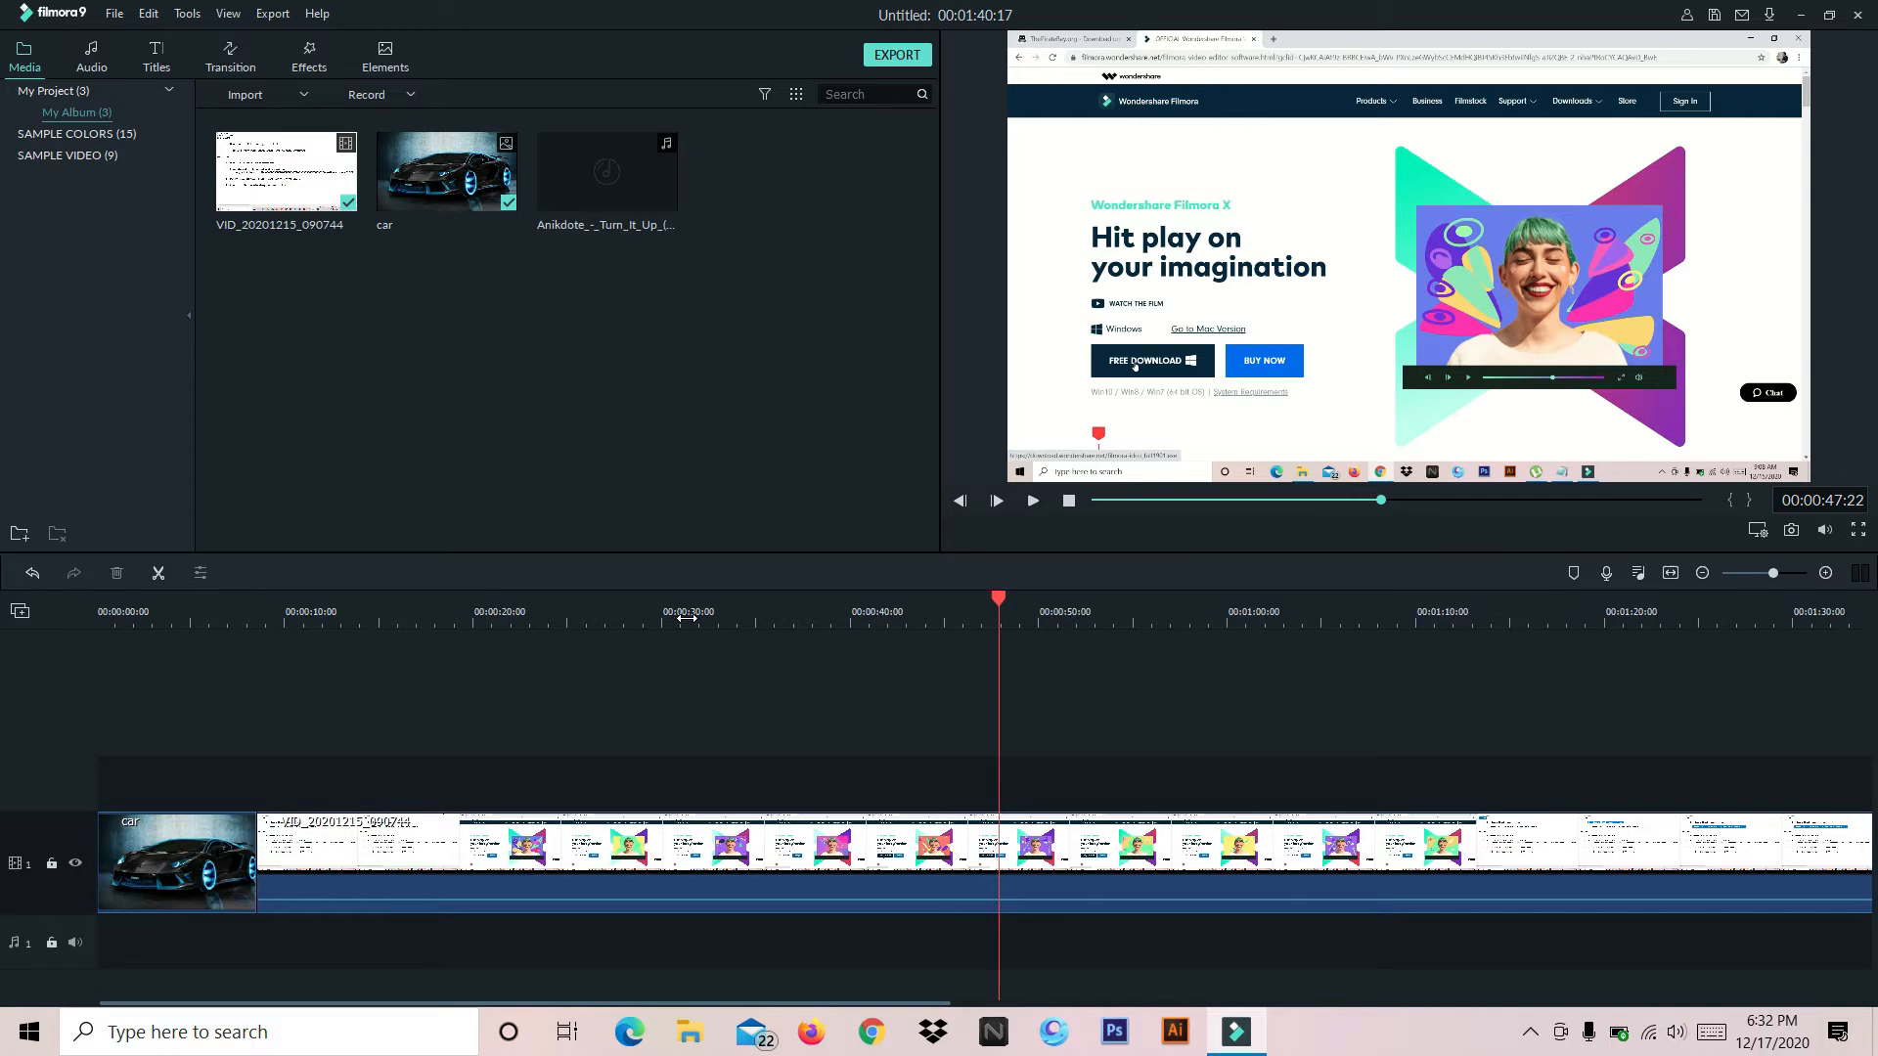
{"action": "left_click_drag", "start_coordinate": [687, 619], "coordinate": [213, 619]}
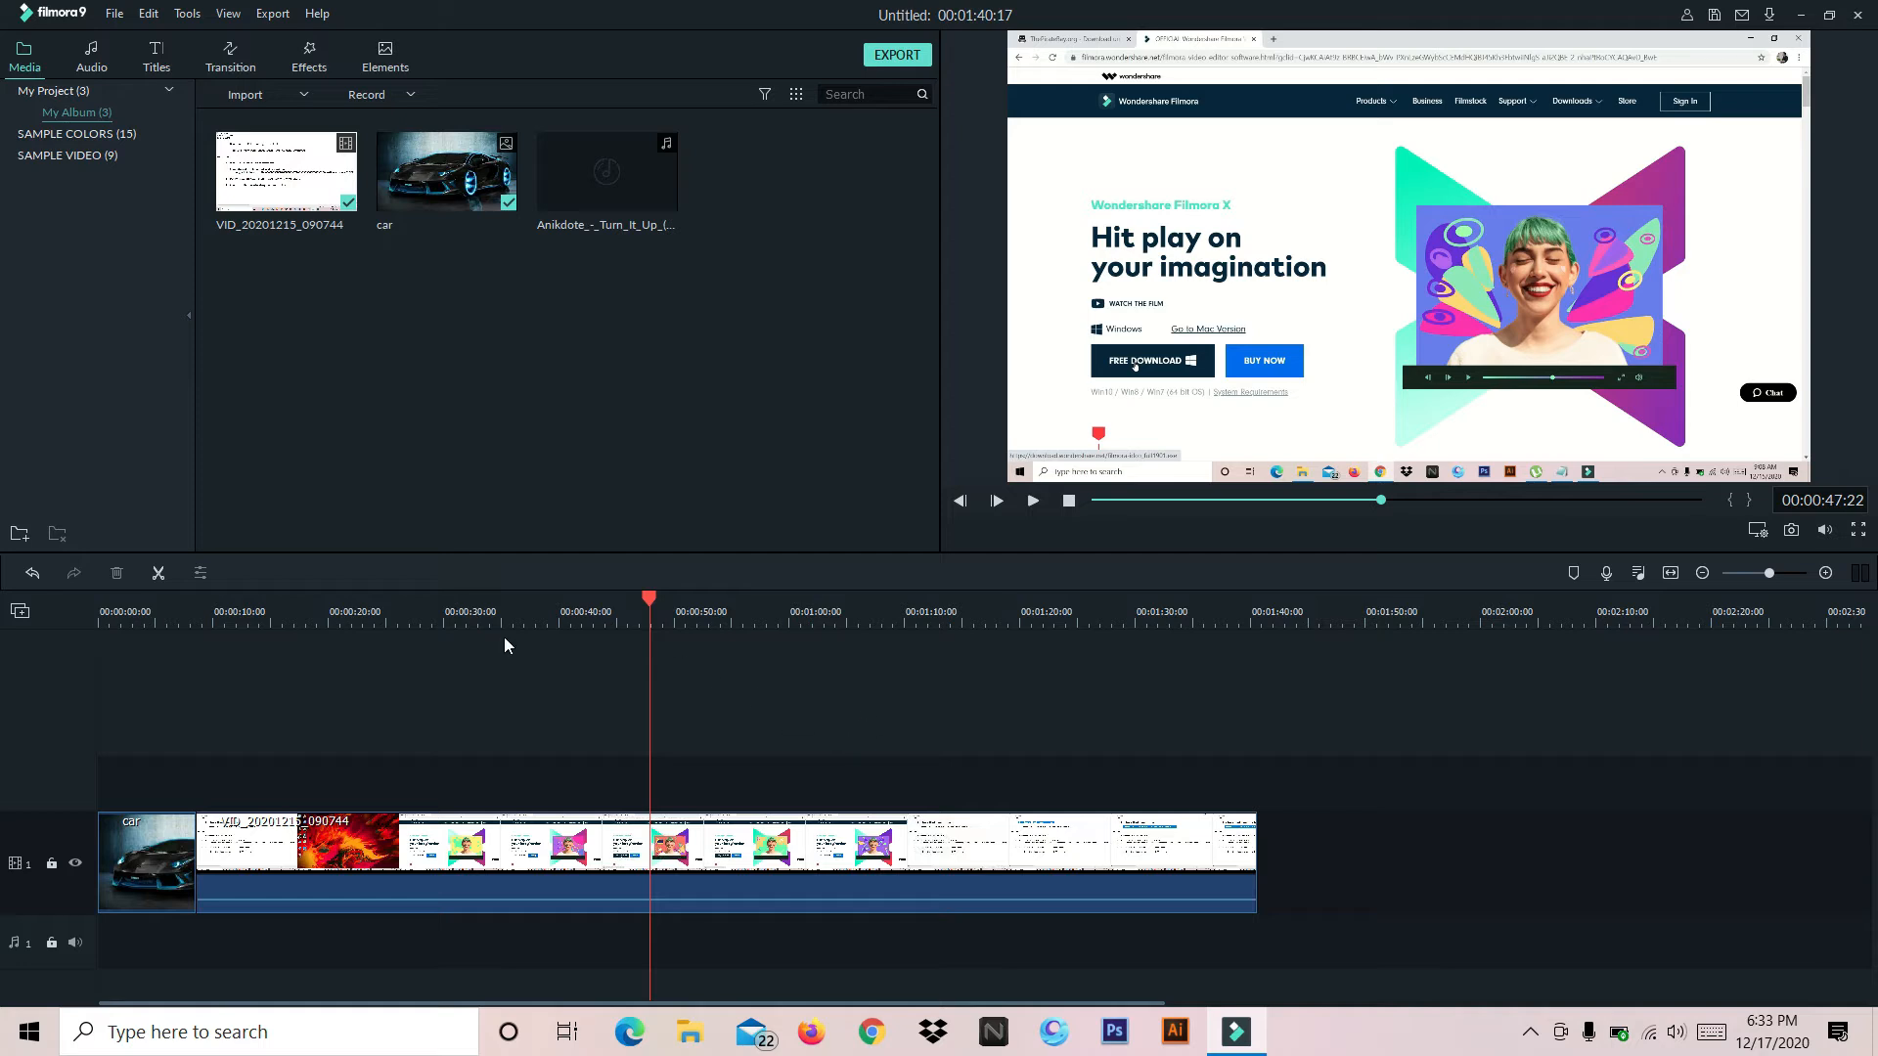
{"action": "left_click_drag", "start_coordinate": [518, 621], "coordinate": [862, 603]}
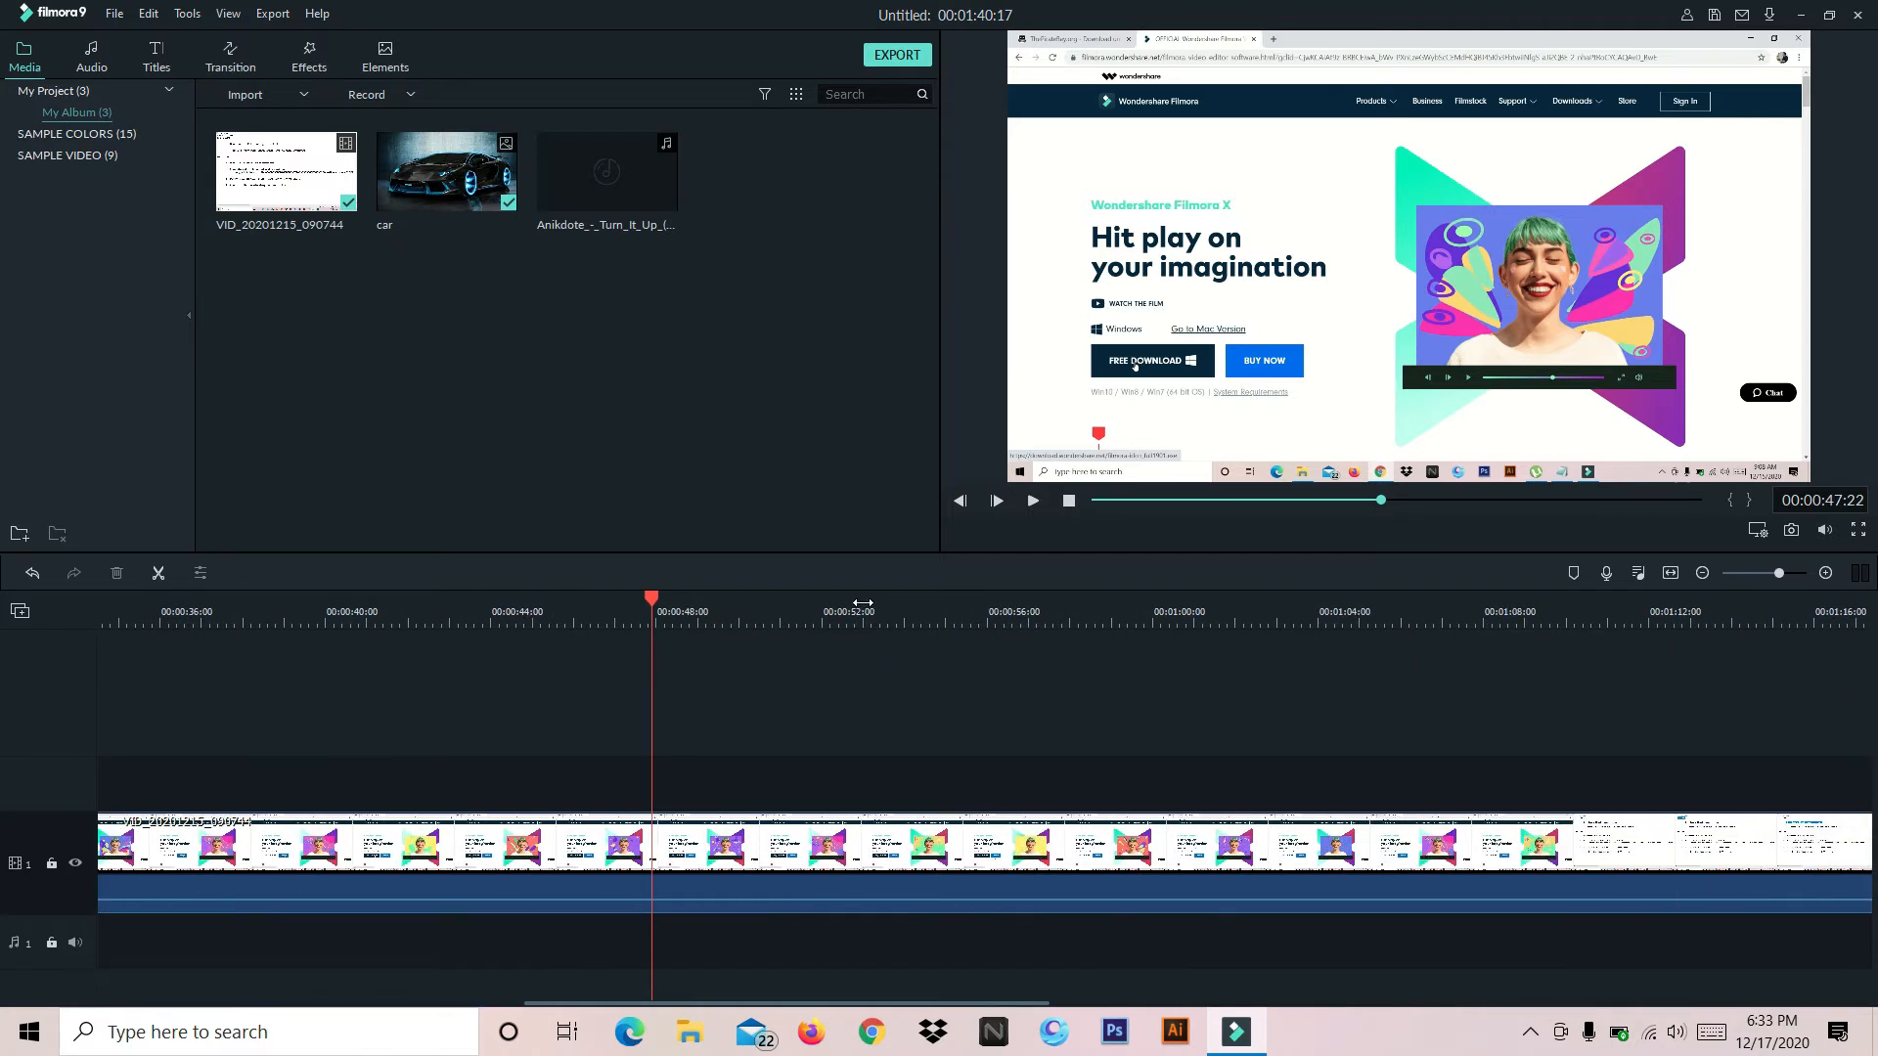
{"action": "left_click_drag", "start_coordinate": [401, 613], "coordinate": [1596, 628]}
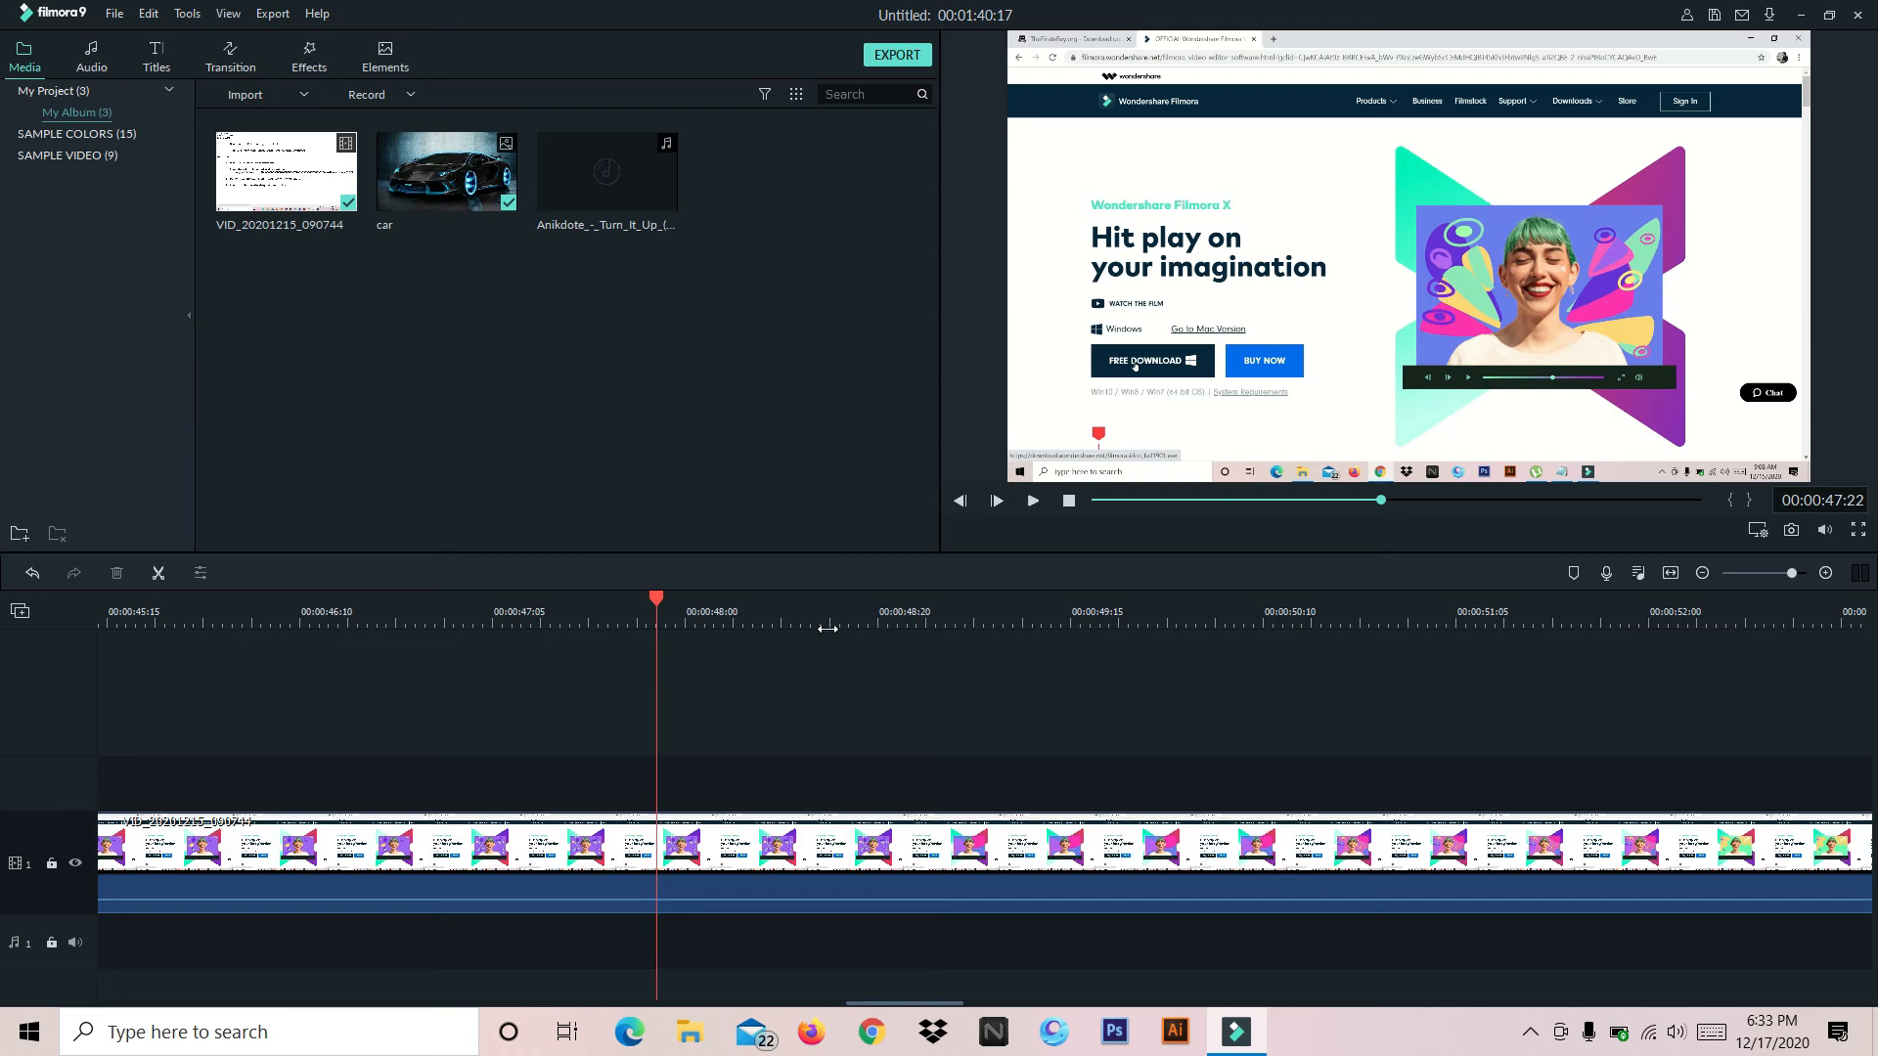
{"action": "left_click_drag", "start_coordinate": [791, 609], "coordinate": [1185, 609]}
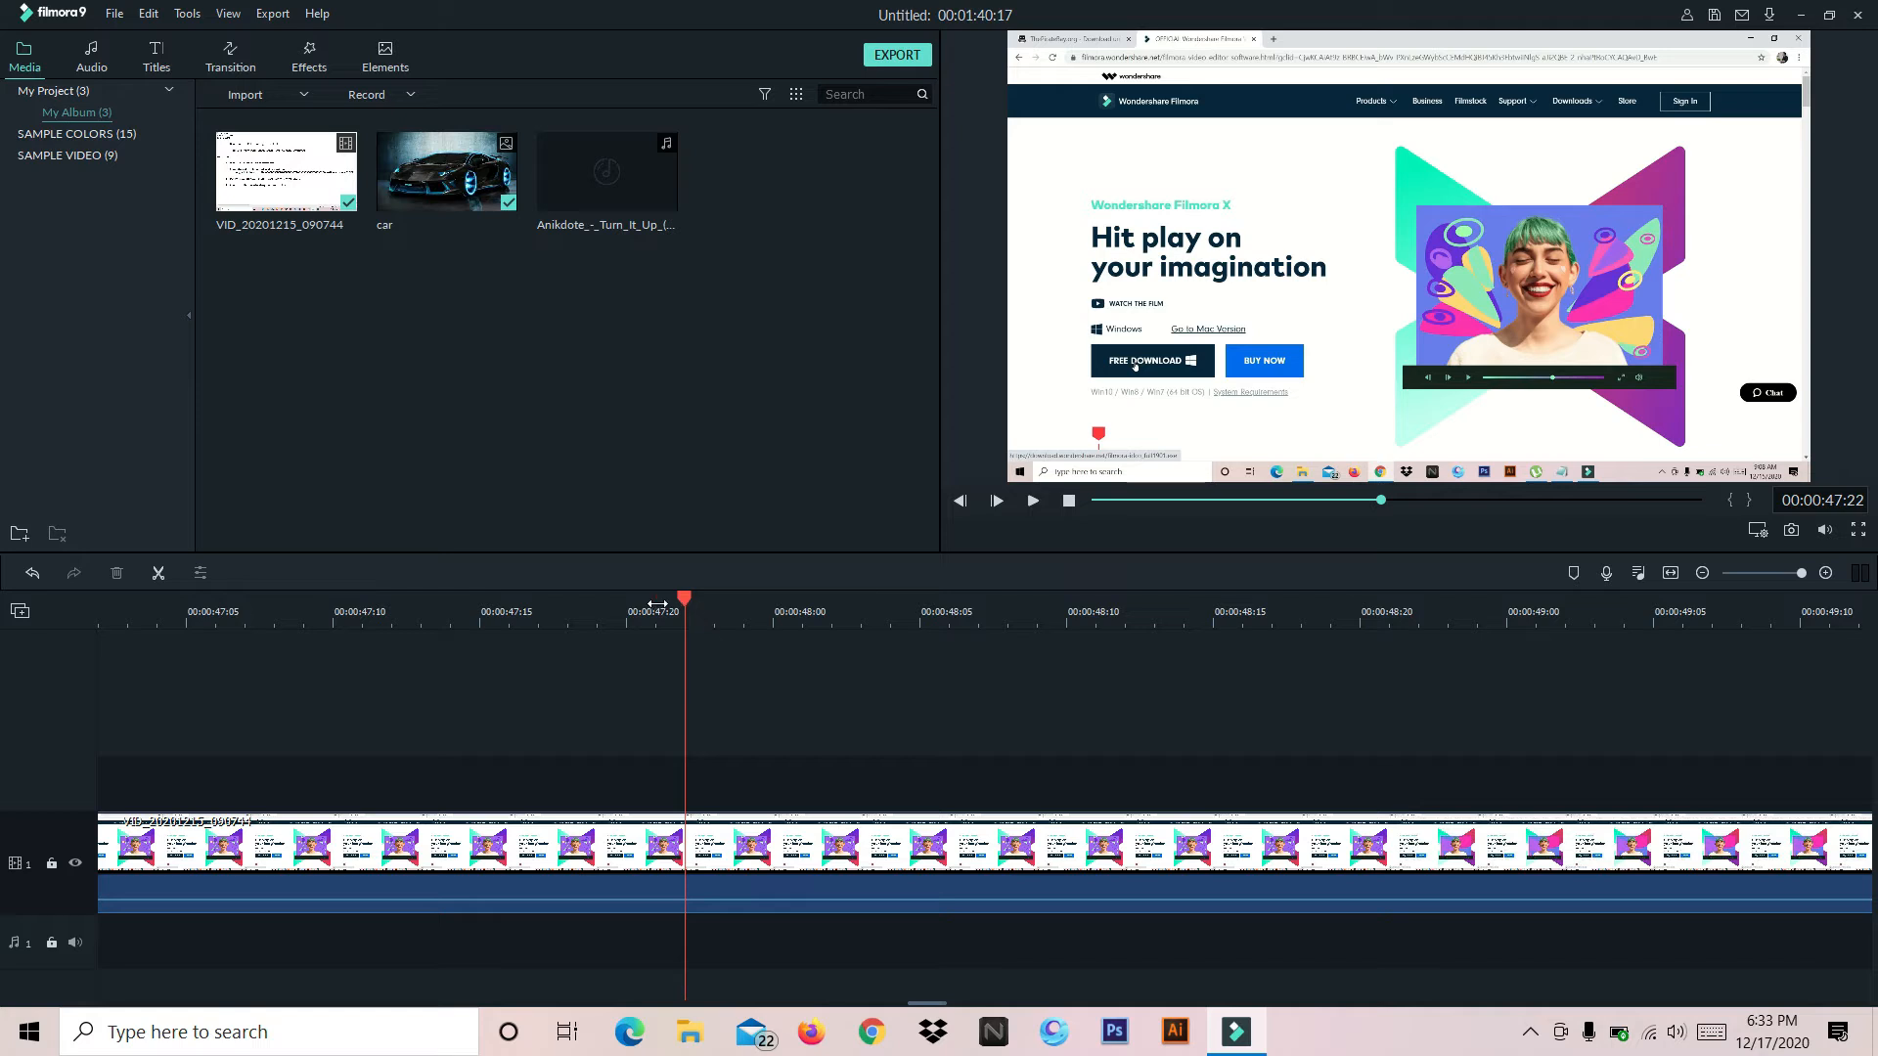
Add the Anikdote Turn It Up music to the timeline with the playhead at 00:00:23:01, and move it onto audio track 1
{"action": "left_click_drag", "start_coordinate": [1644, 612], "coordinate": [370, 748]}
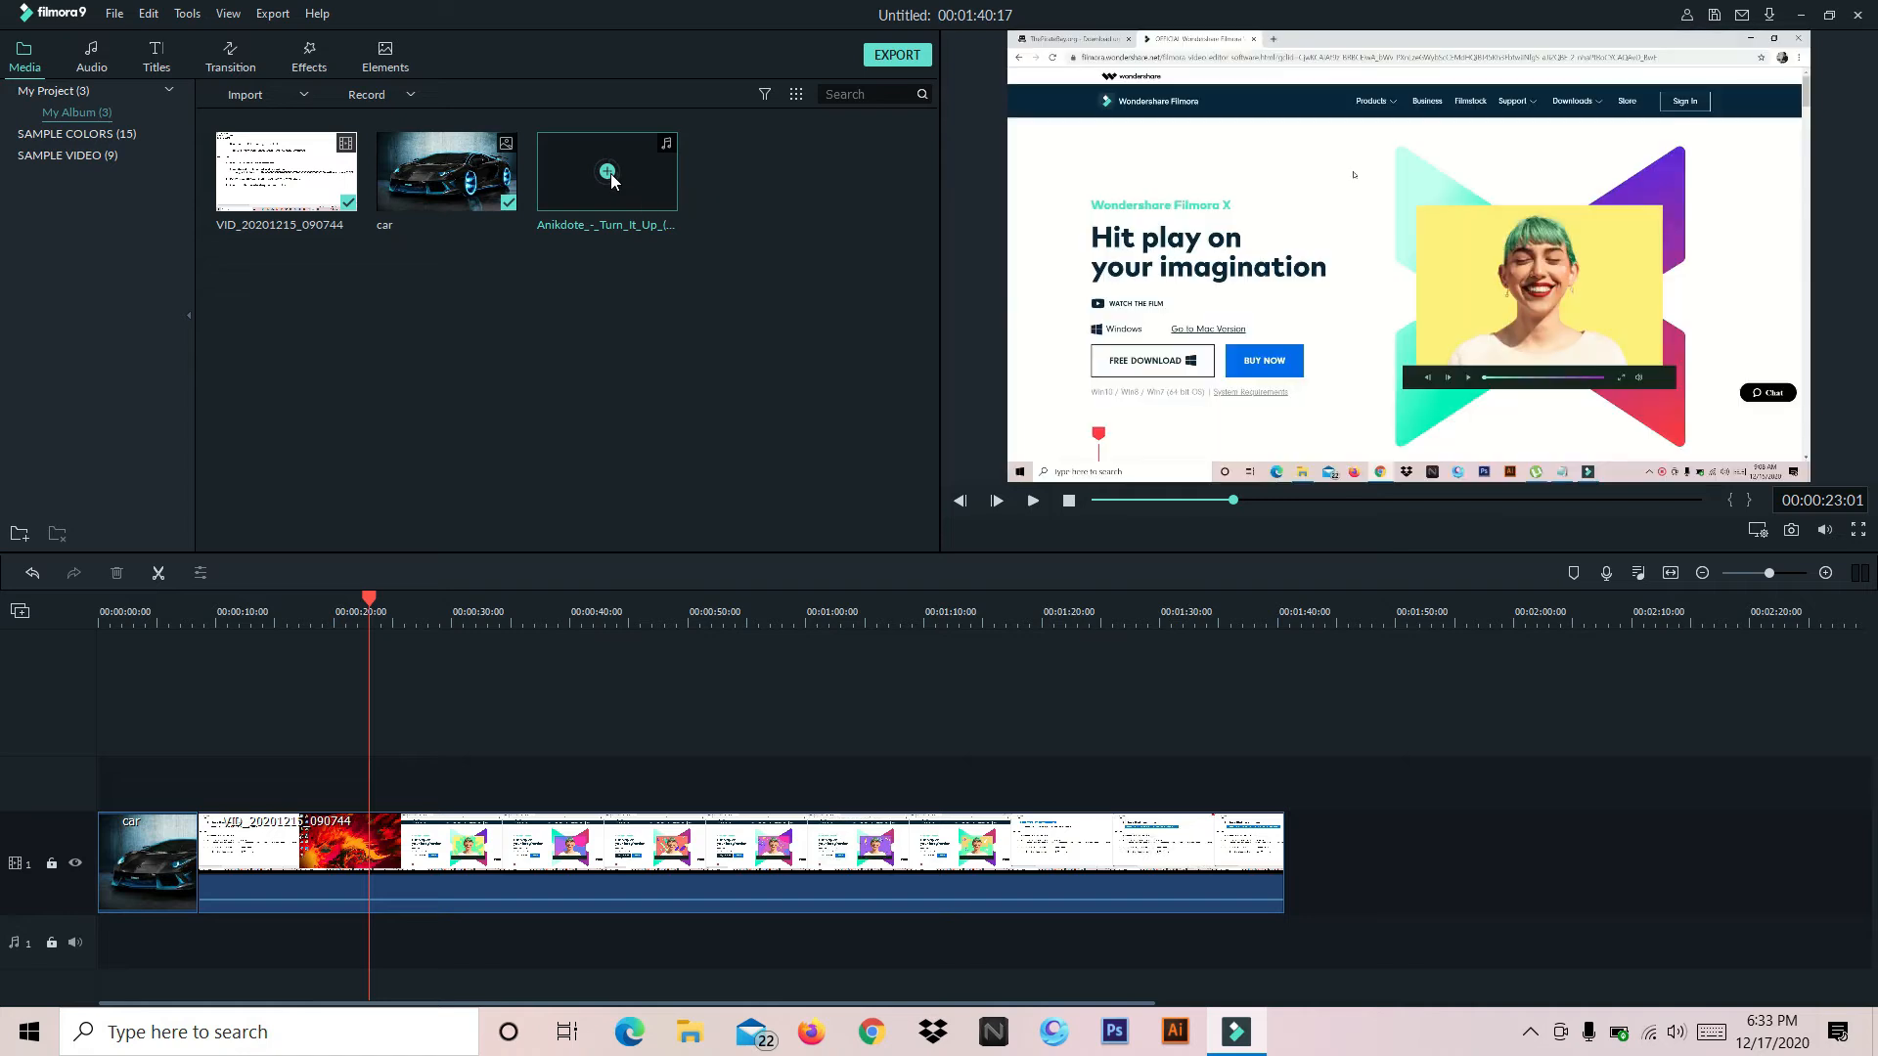
{"action": "left_click", "coordinate": [608, 172]}
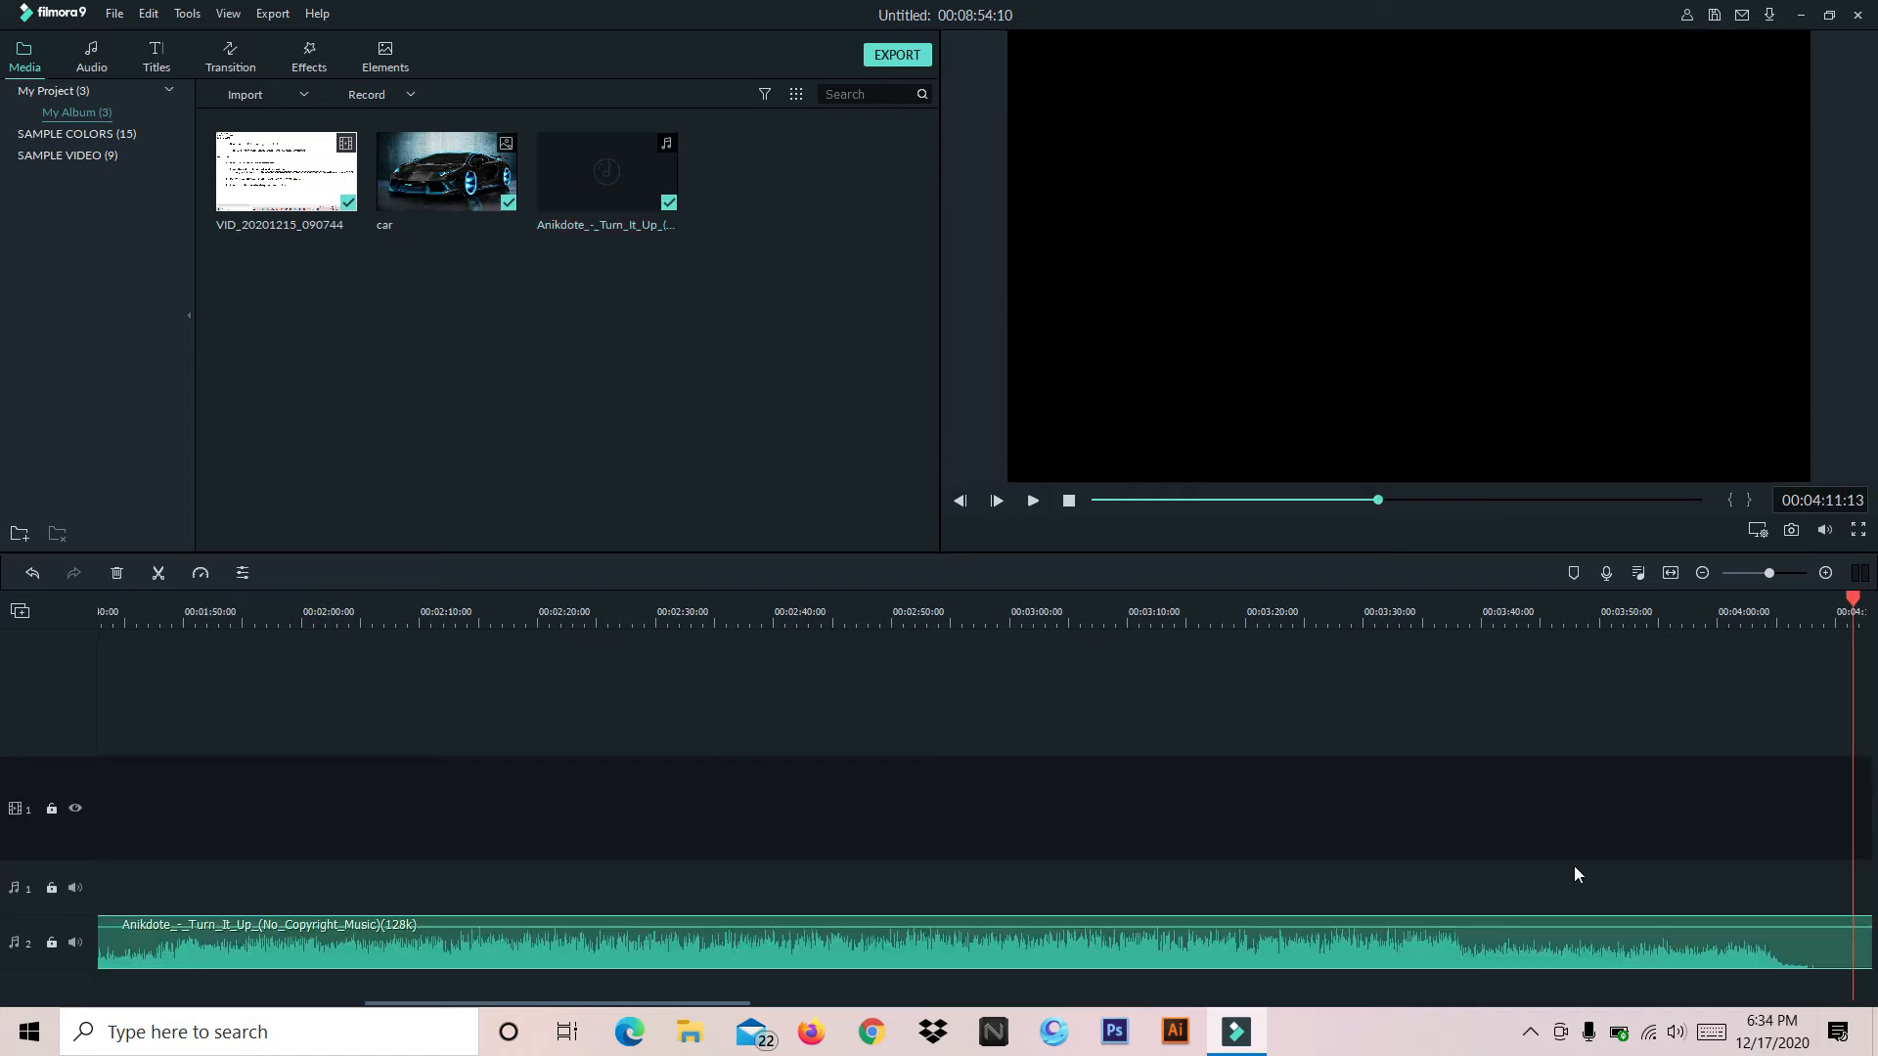
{"action": "left_click_drag", "start_coordinate": [1354, 501], "coordinate": [995, 500]}
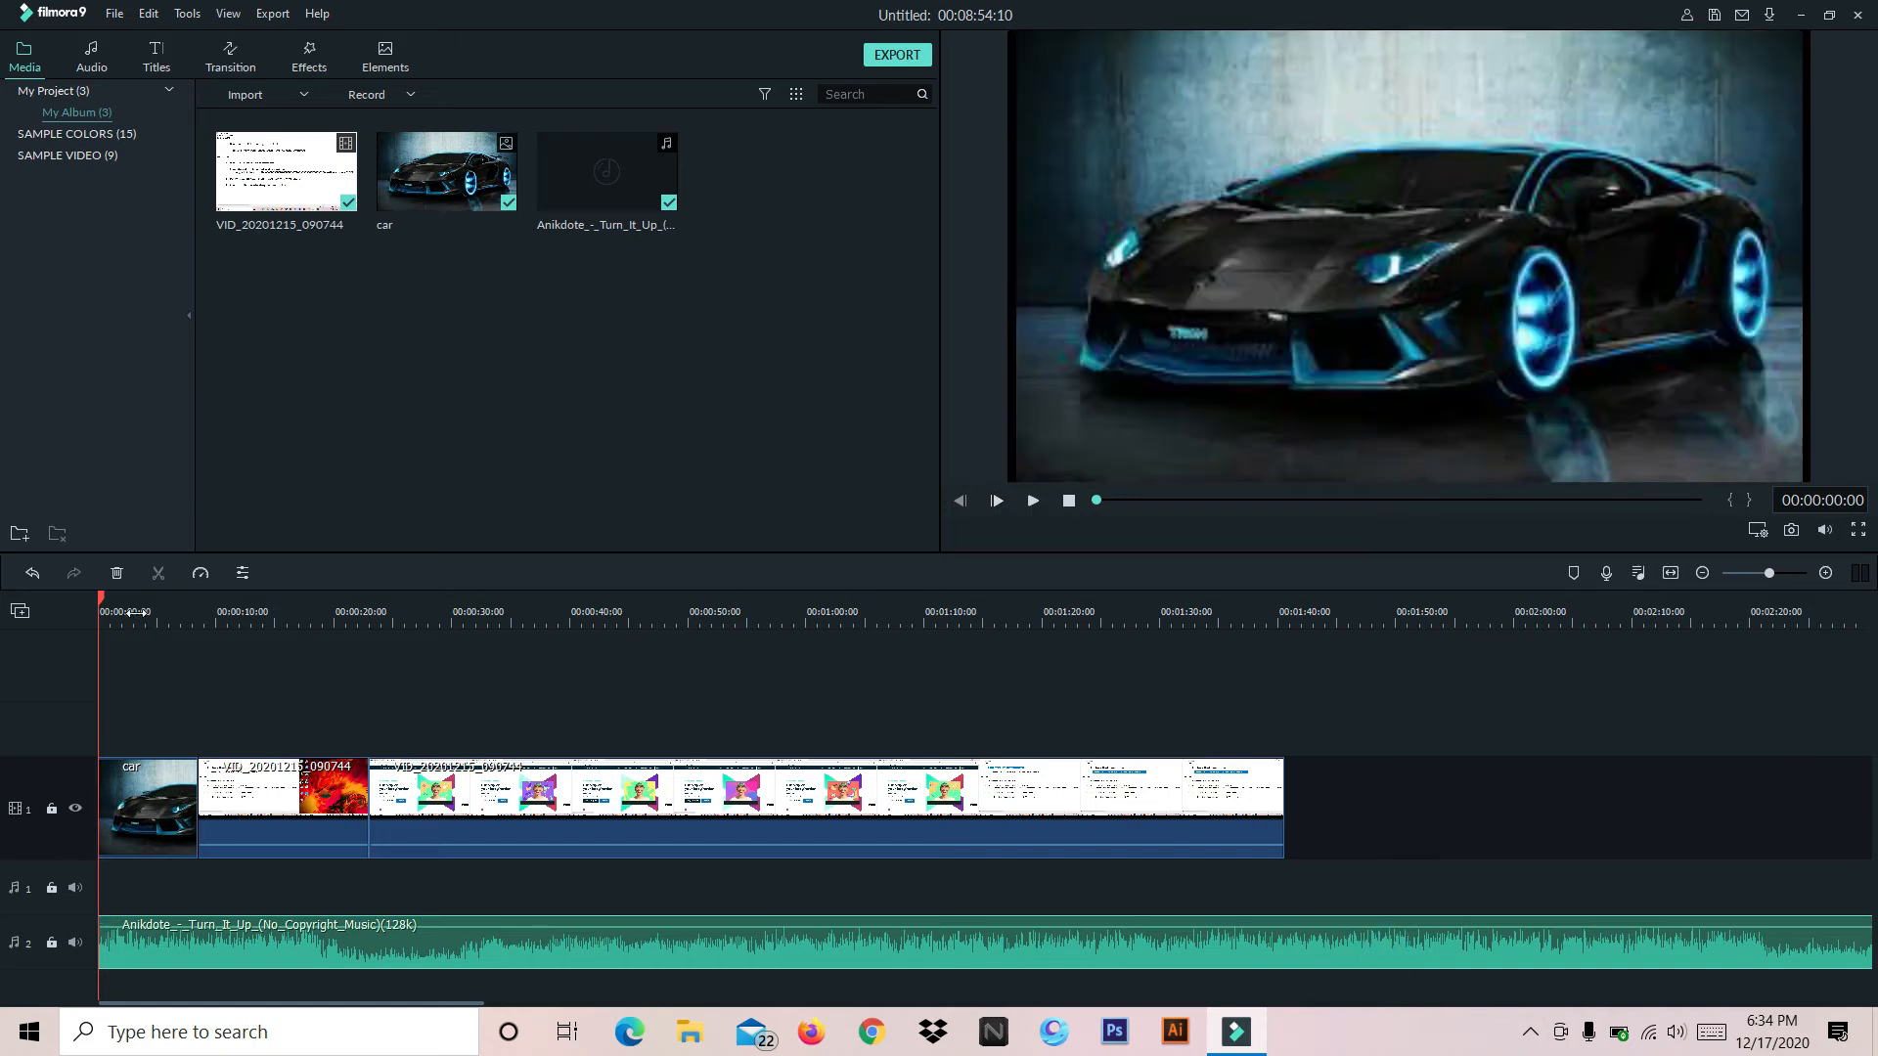
{"action": "left_click_drag", "start_coordinate": [101, 602], "coordinate": [1288, 650]}
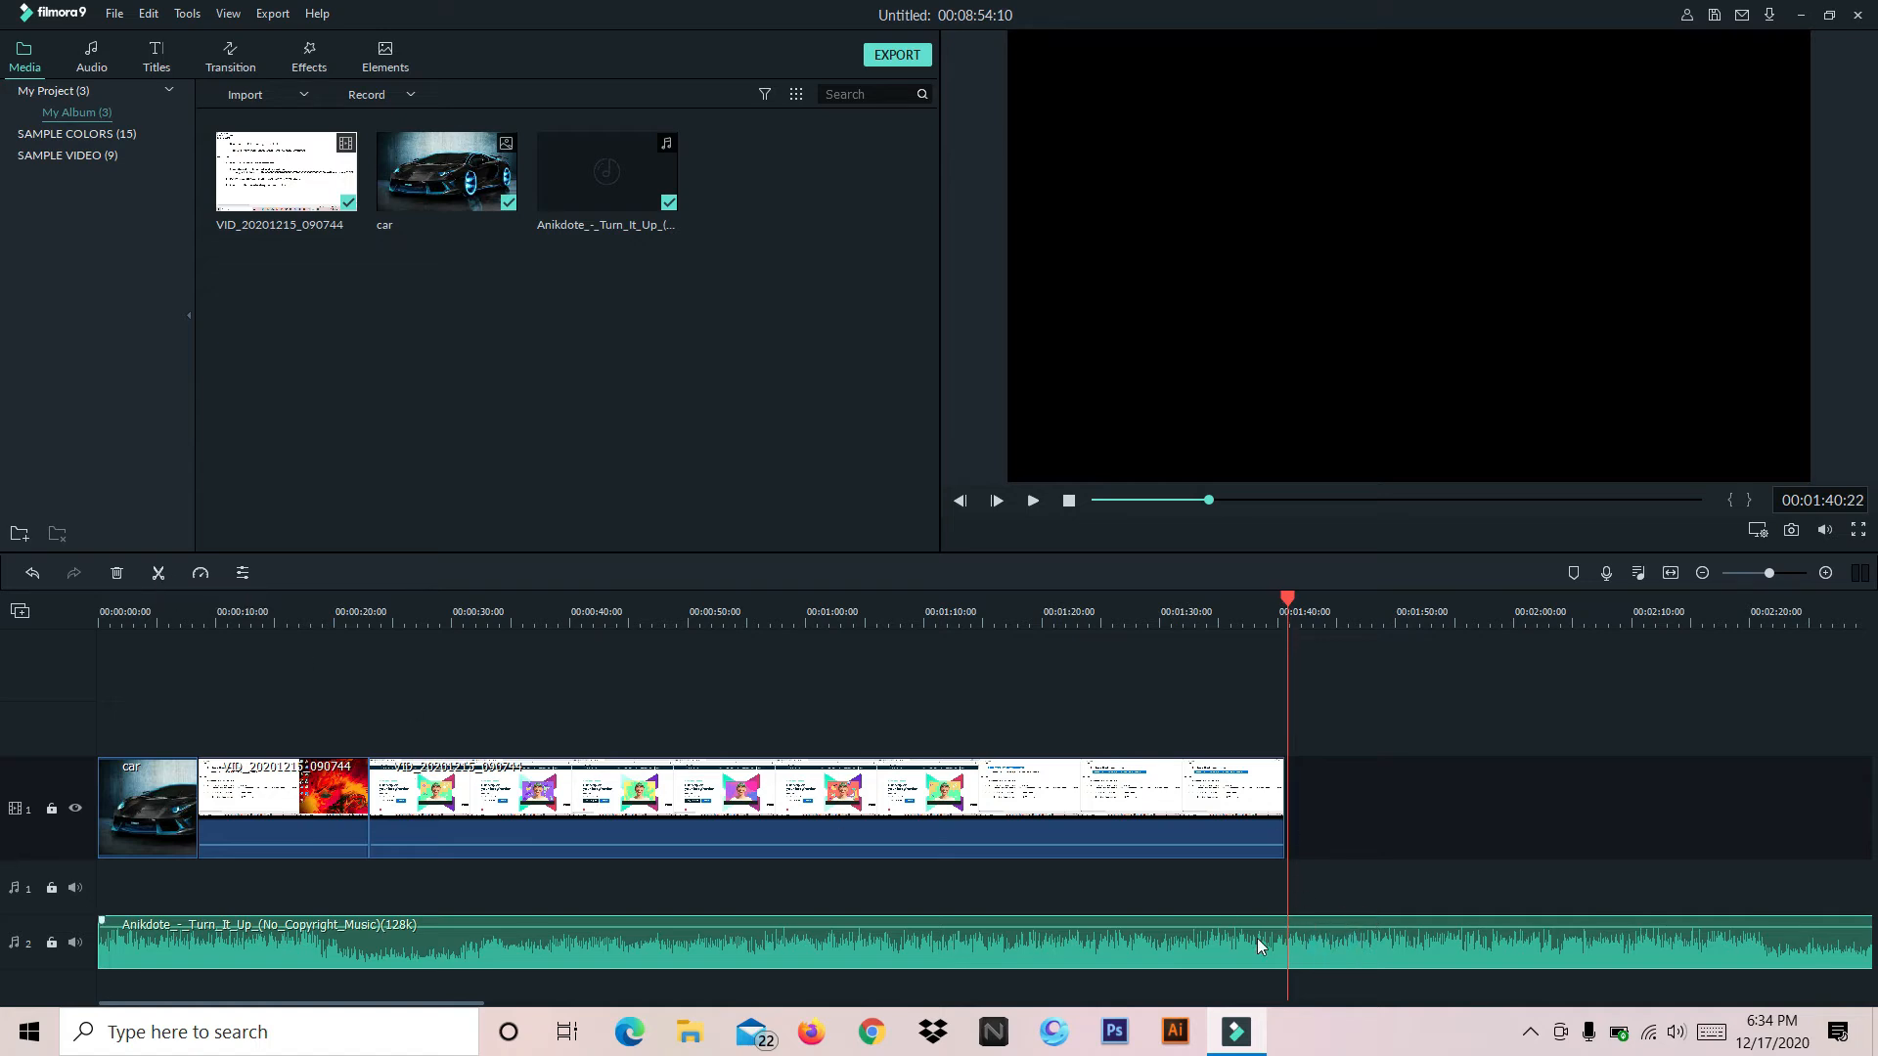
{"action": "left_click_drag", "start_coordinate": [1796, 948], "coordinate": [939, 901]}
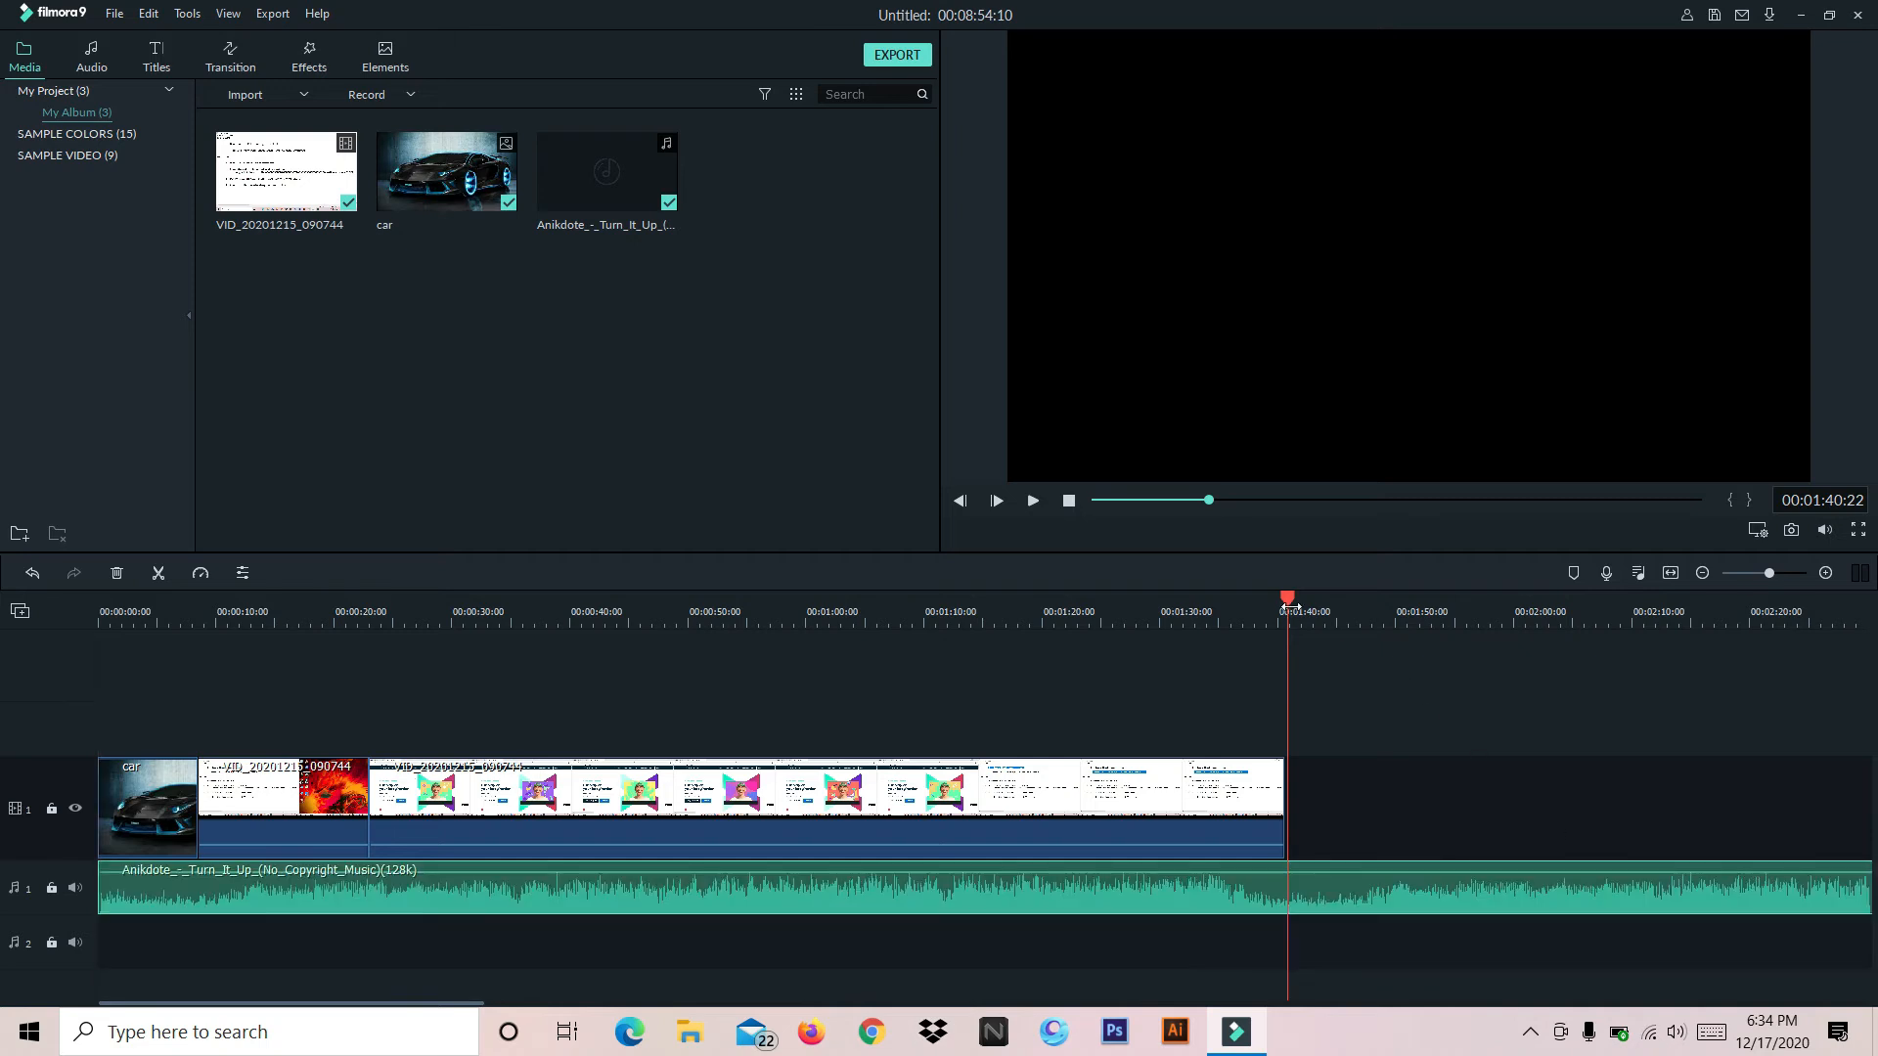
Shorten the second copy of the music from its end and delete that clip from audio track 1
{"action": "left_click_drag", "start_coordinate": [1285, 501], "coordinate": [1719, 510]}
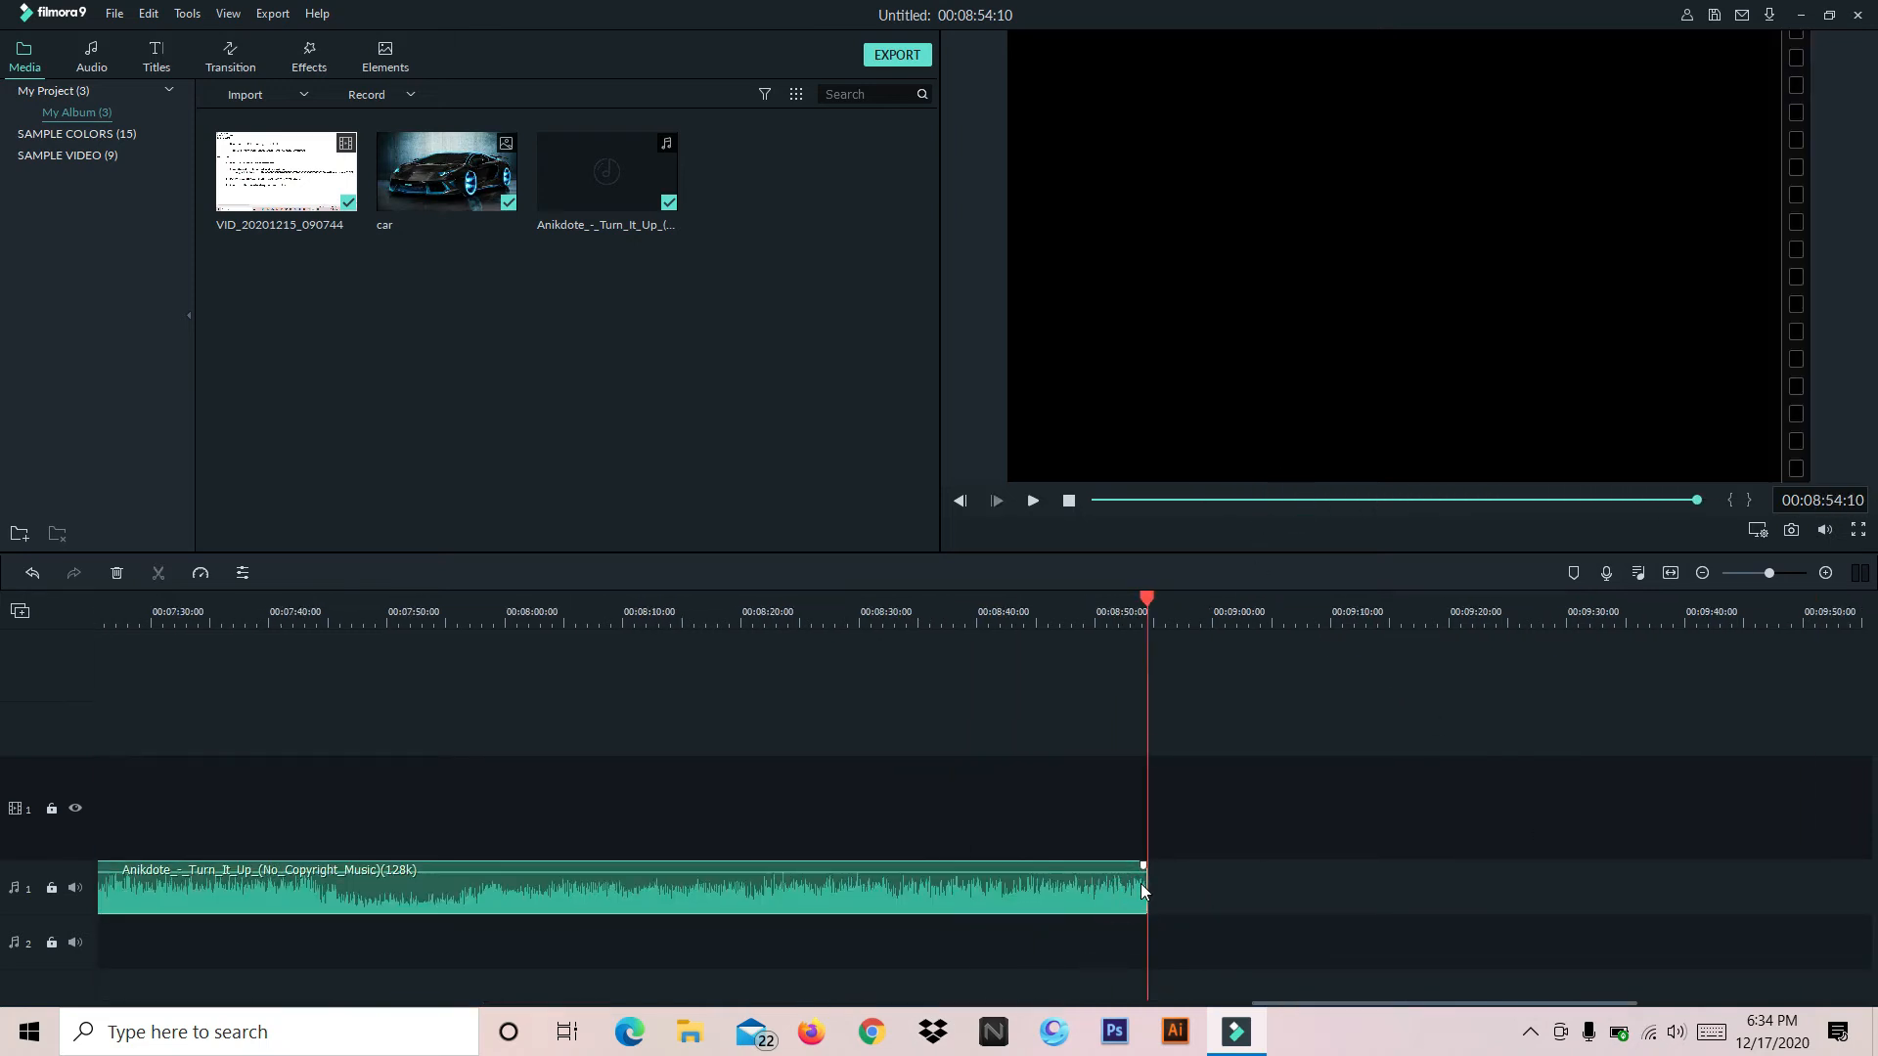
{"action": "left_click_drag", "start_coordinate": [1146, 892], "coordinate": [121, 870]}
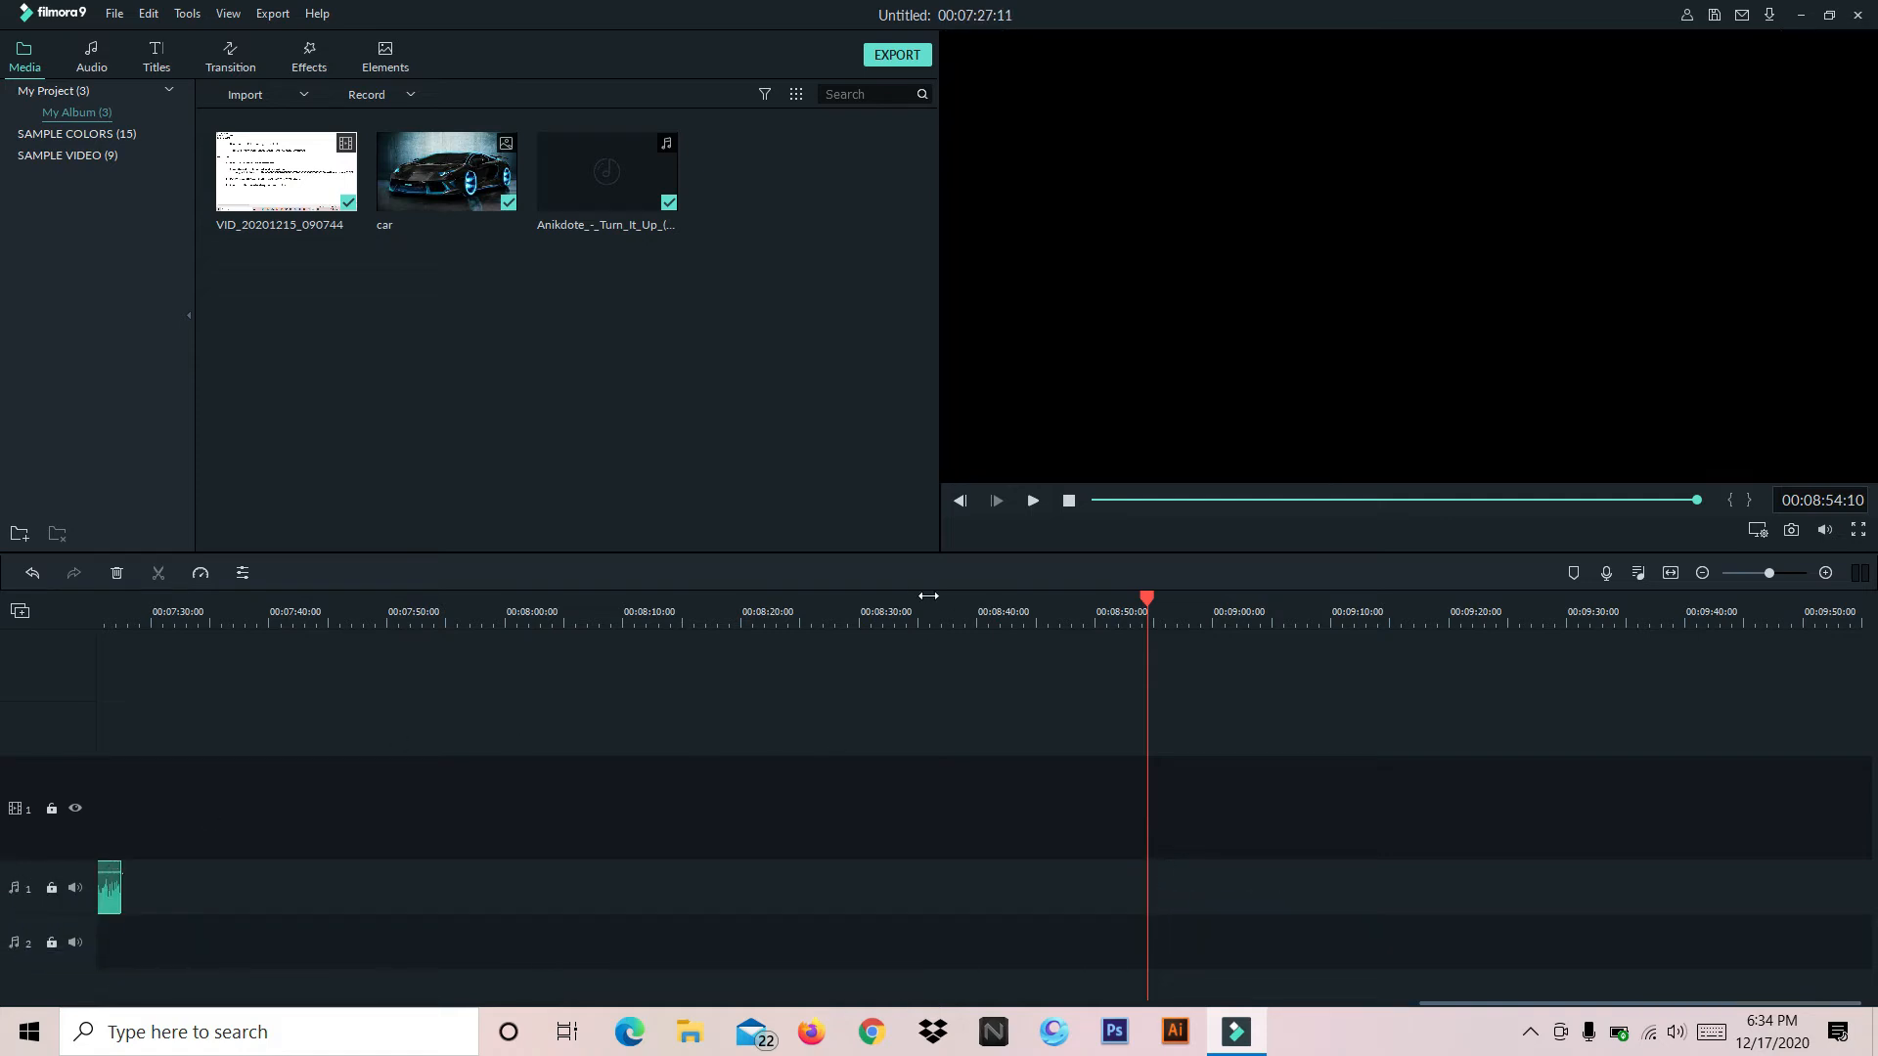
{"action": "left_click", "coordinate": [1554, 499]}
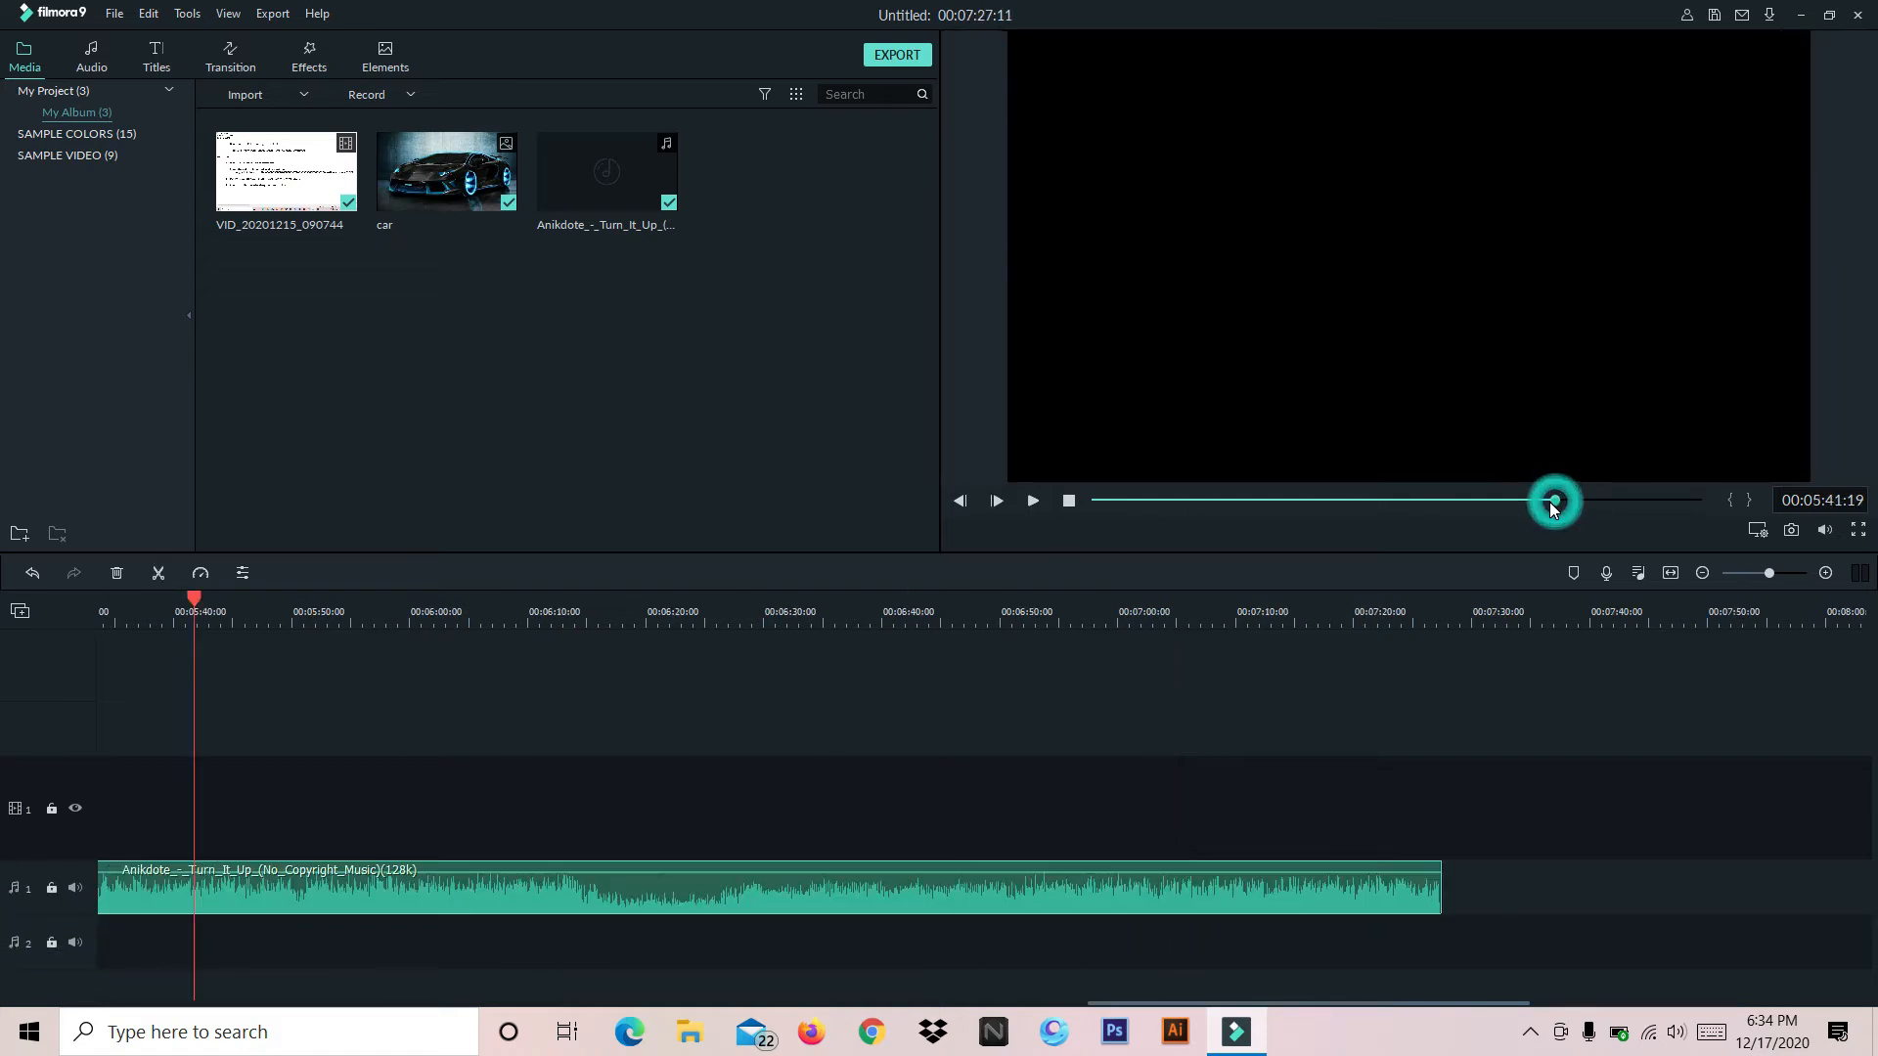
{"action": "left_click_drag", "start_coordinate": [1437, 907], "coordinate": [272, 900]}
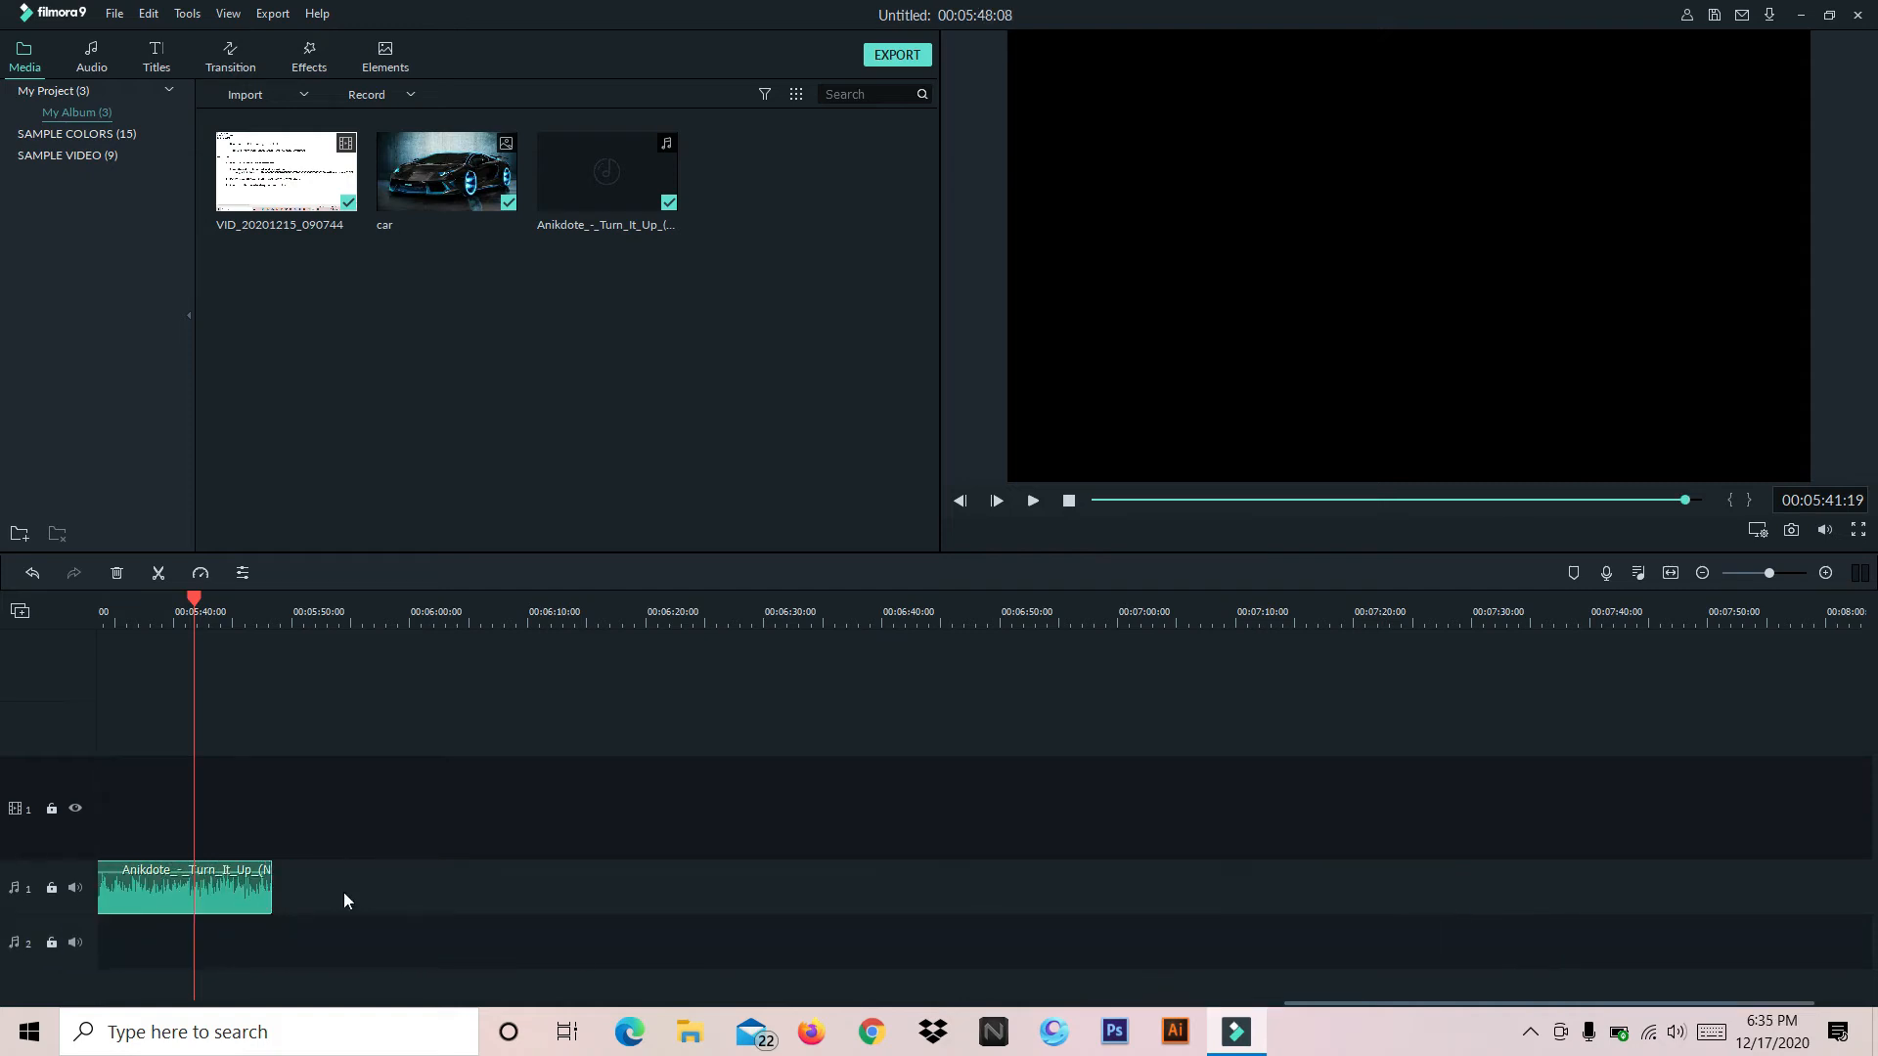
{"action": "left_click_drag", "start_coordinate": [804, 612], "coordinate": [381, 597]}
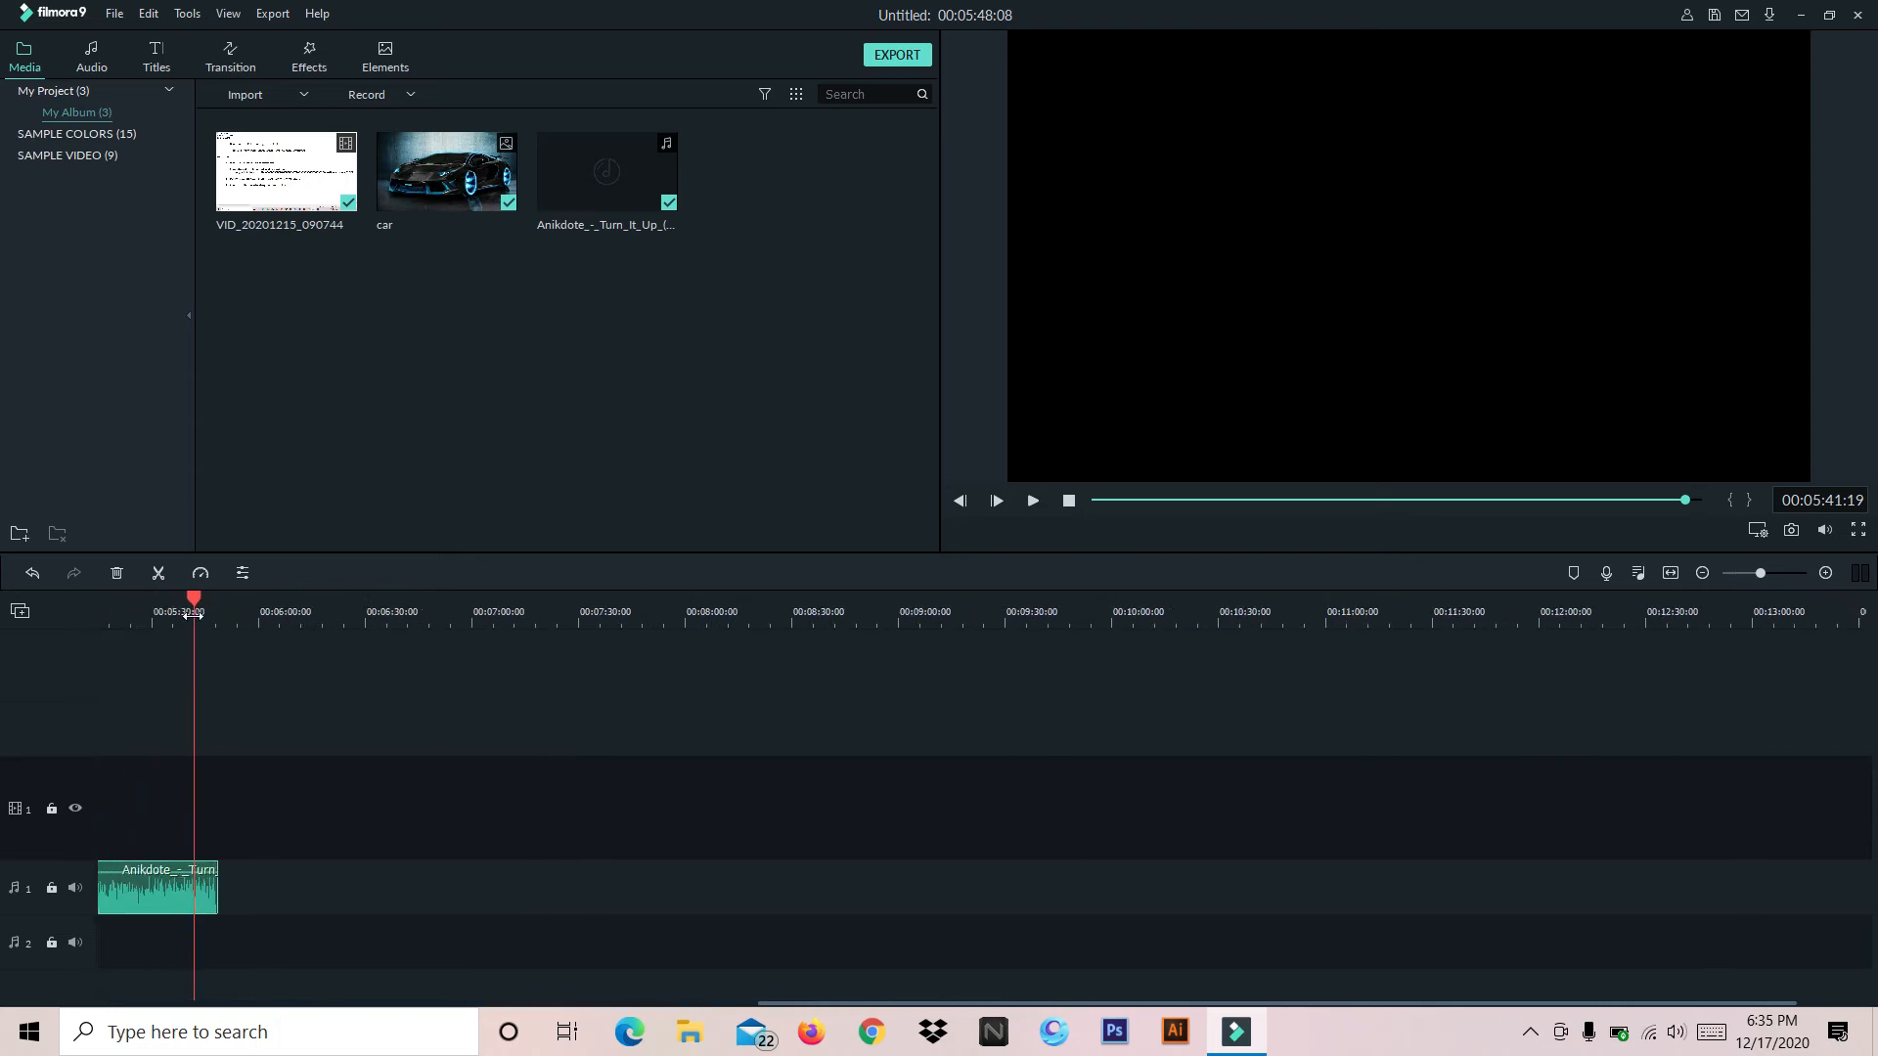
{"action": "left_click_drag", "start_coordinate": [199, 605], "coordinate": [112, 605]}
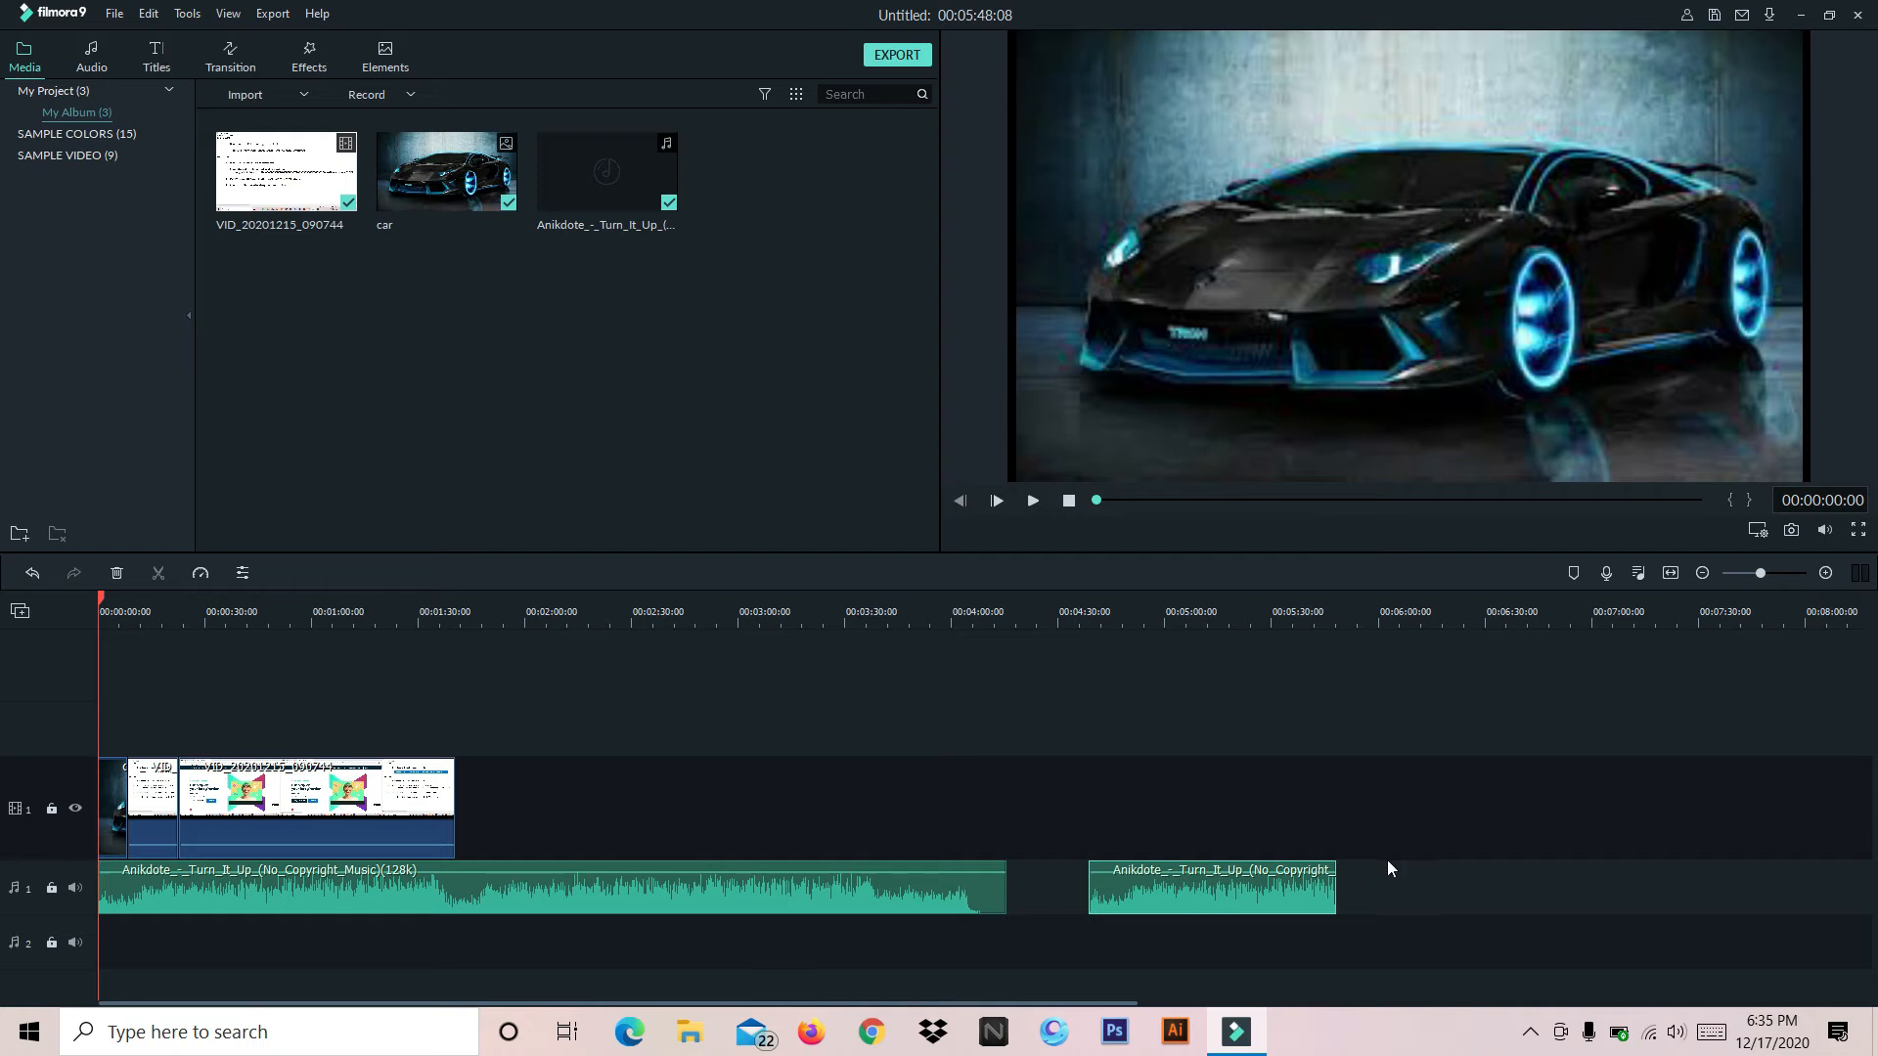
{"action": "left_click_drag", "start_coordinate": [1335, 901], "coordinate": [1090, 909]}
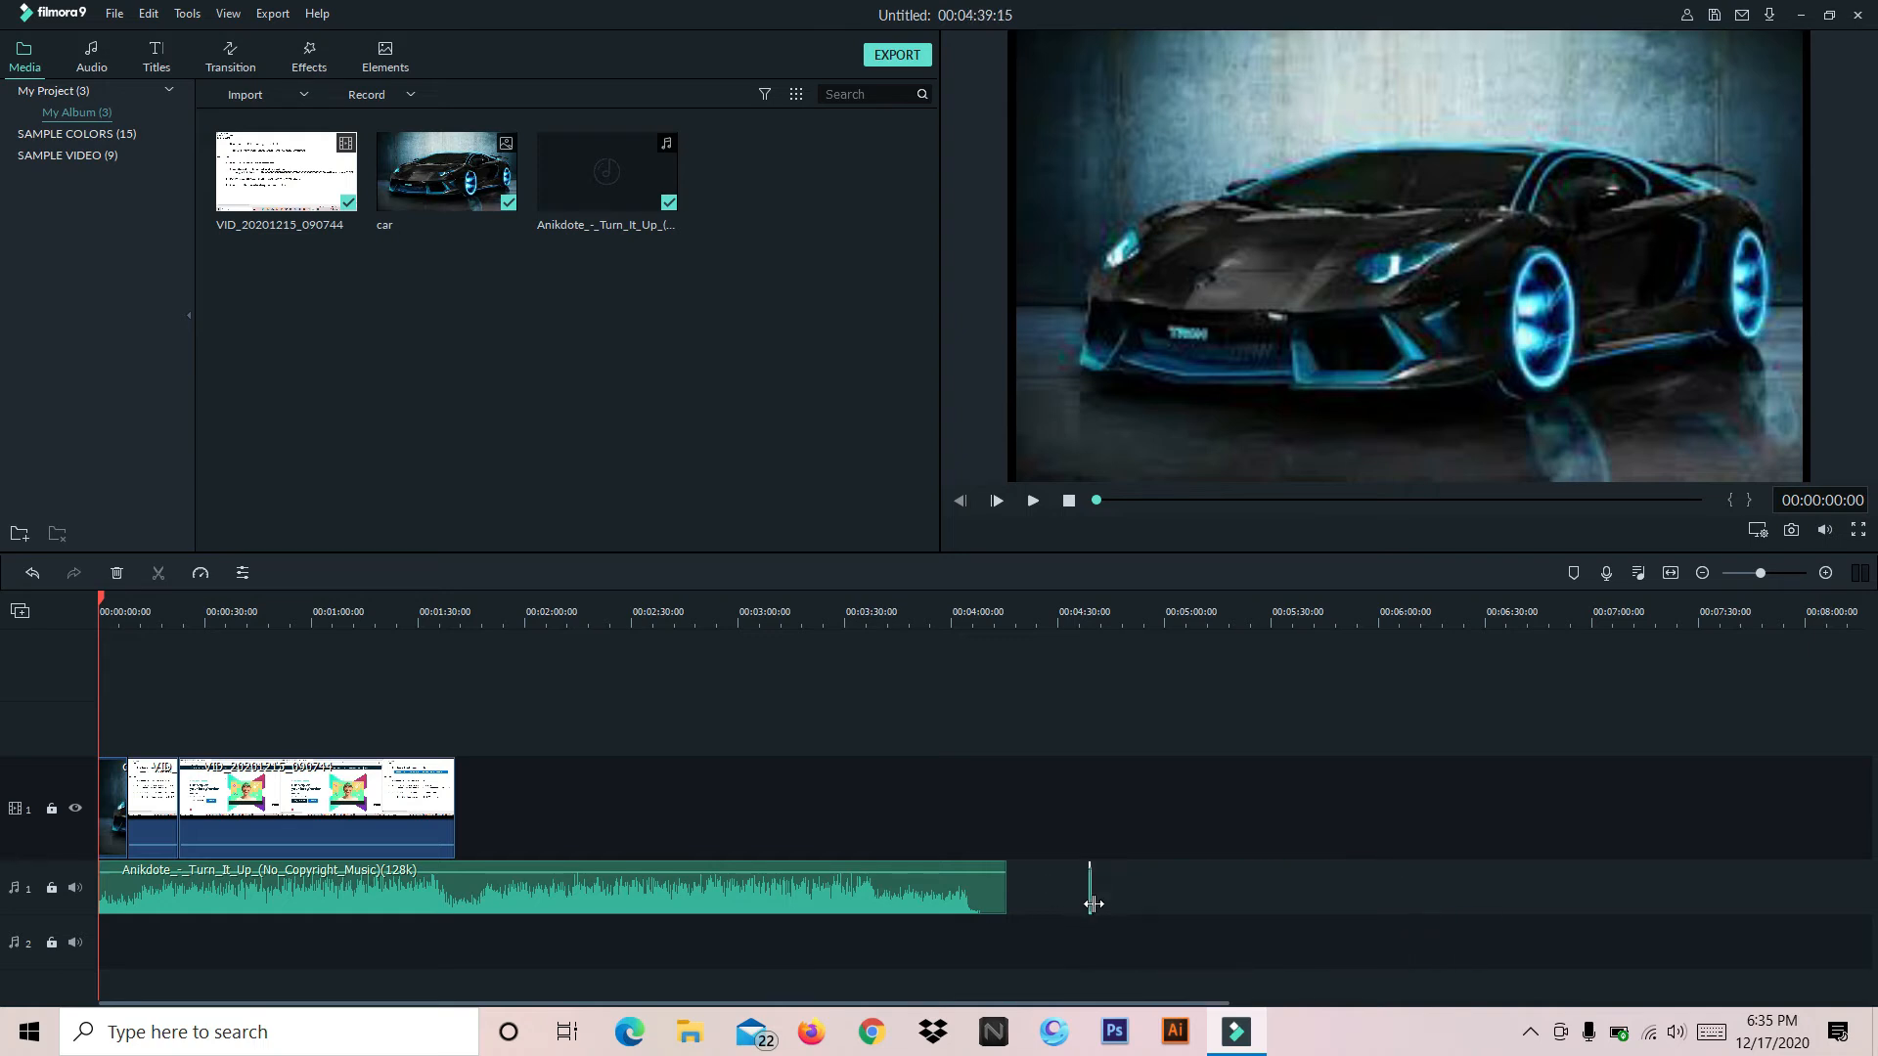
{"action": "left_click", "coordinate": [1088, 894]}
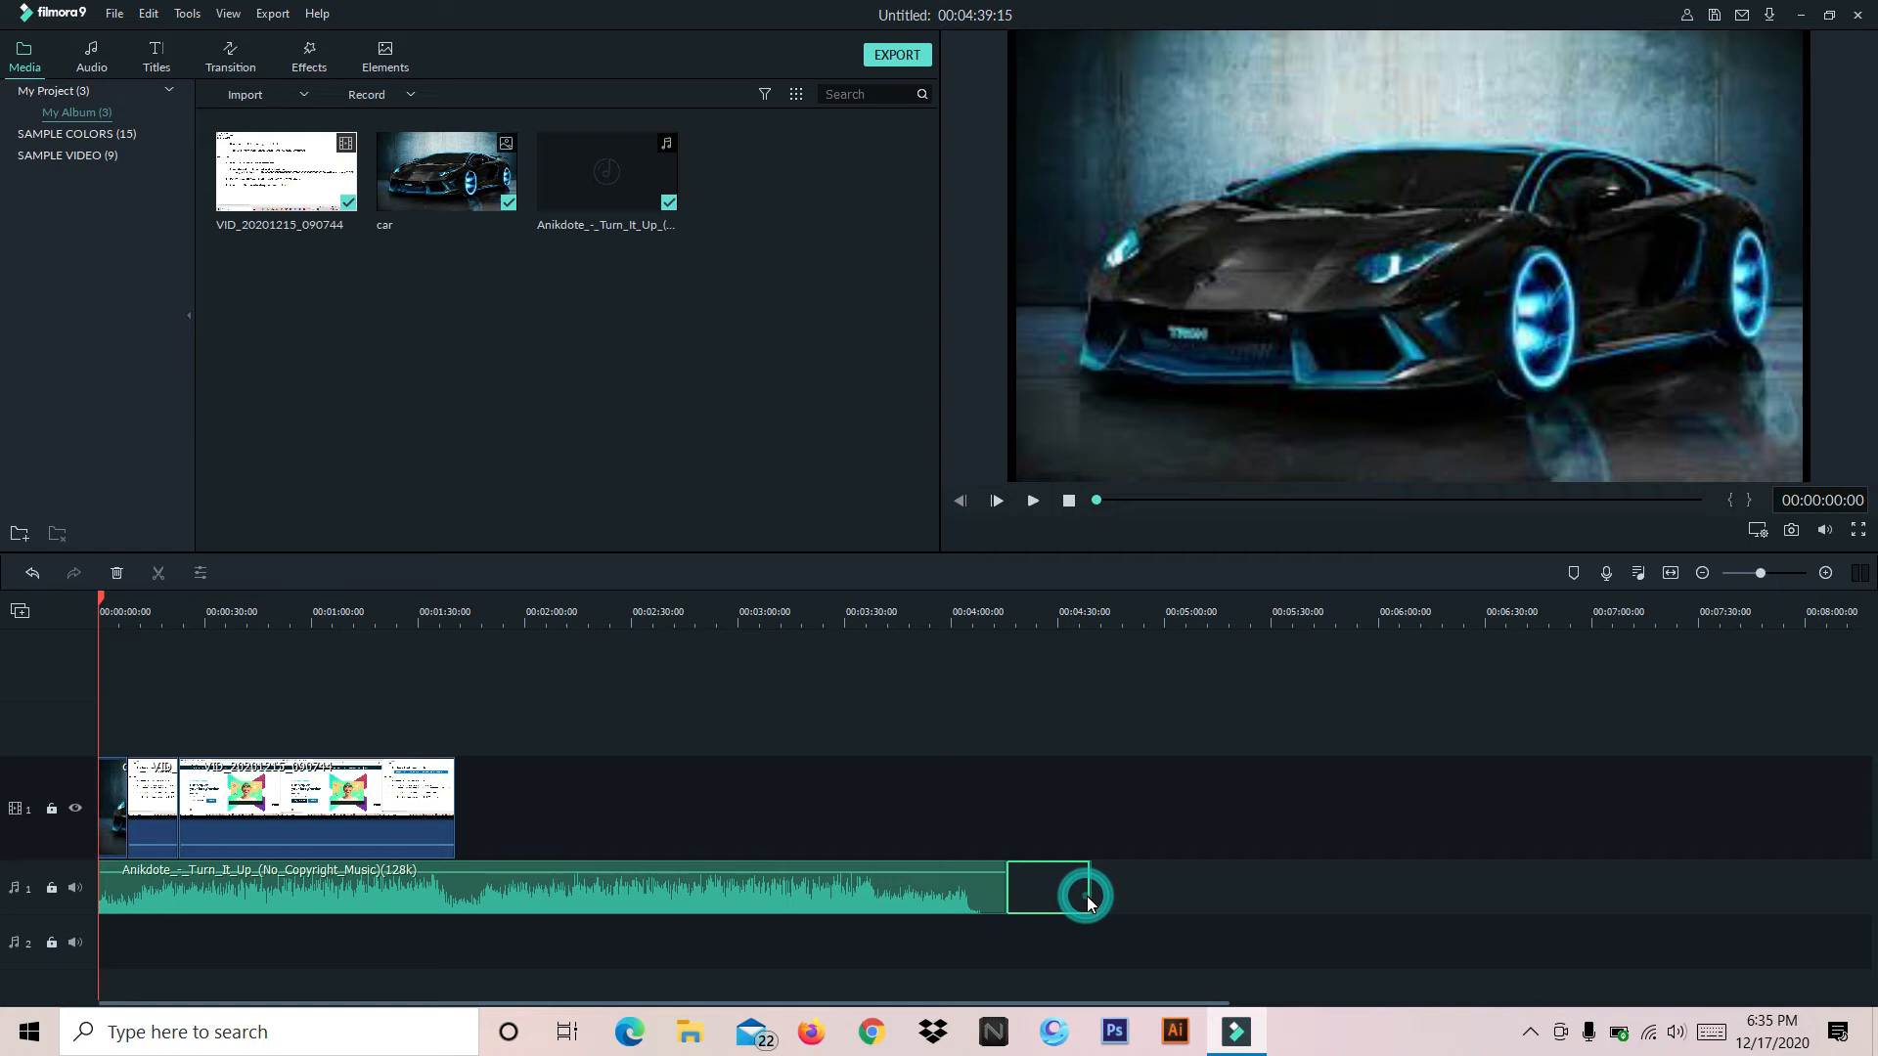
{"action": "key", "text": "Delete"}
Trim the end of the remaining music clip to line up with the end of the video clip
{"action": "left_click_drag", "start_coordinate": [1006, 892], "coordinate": [455, 895]}
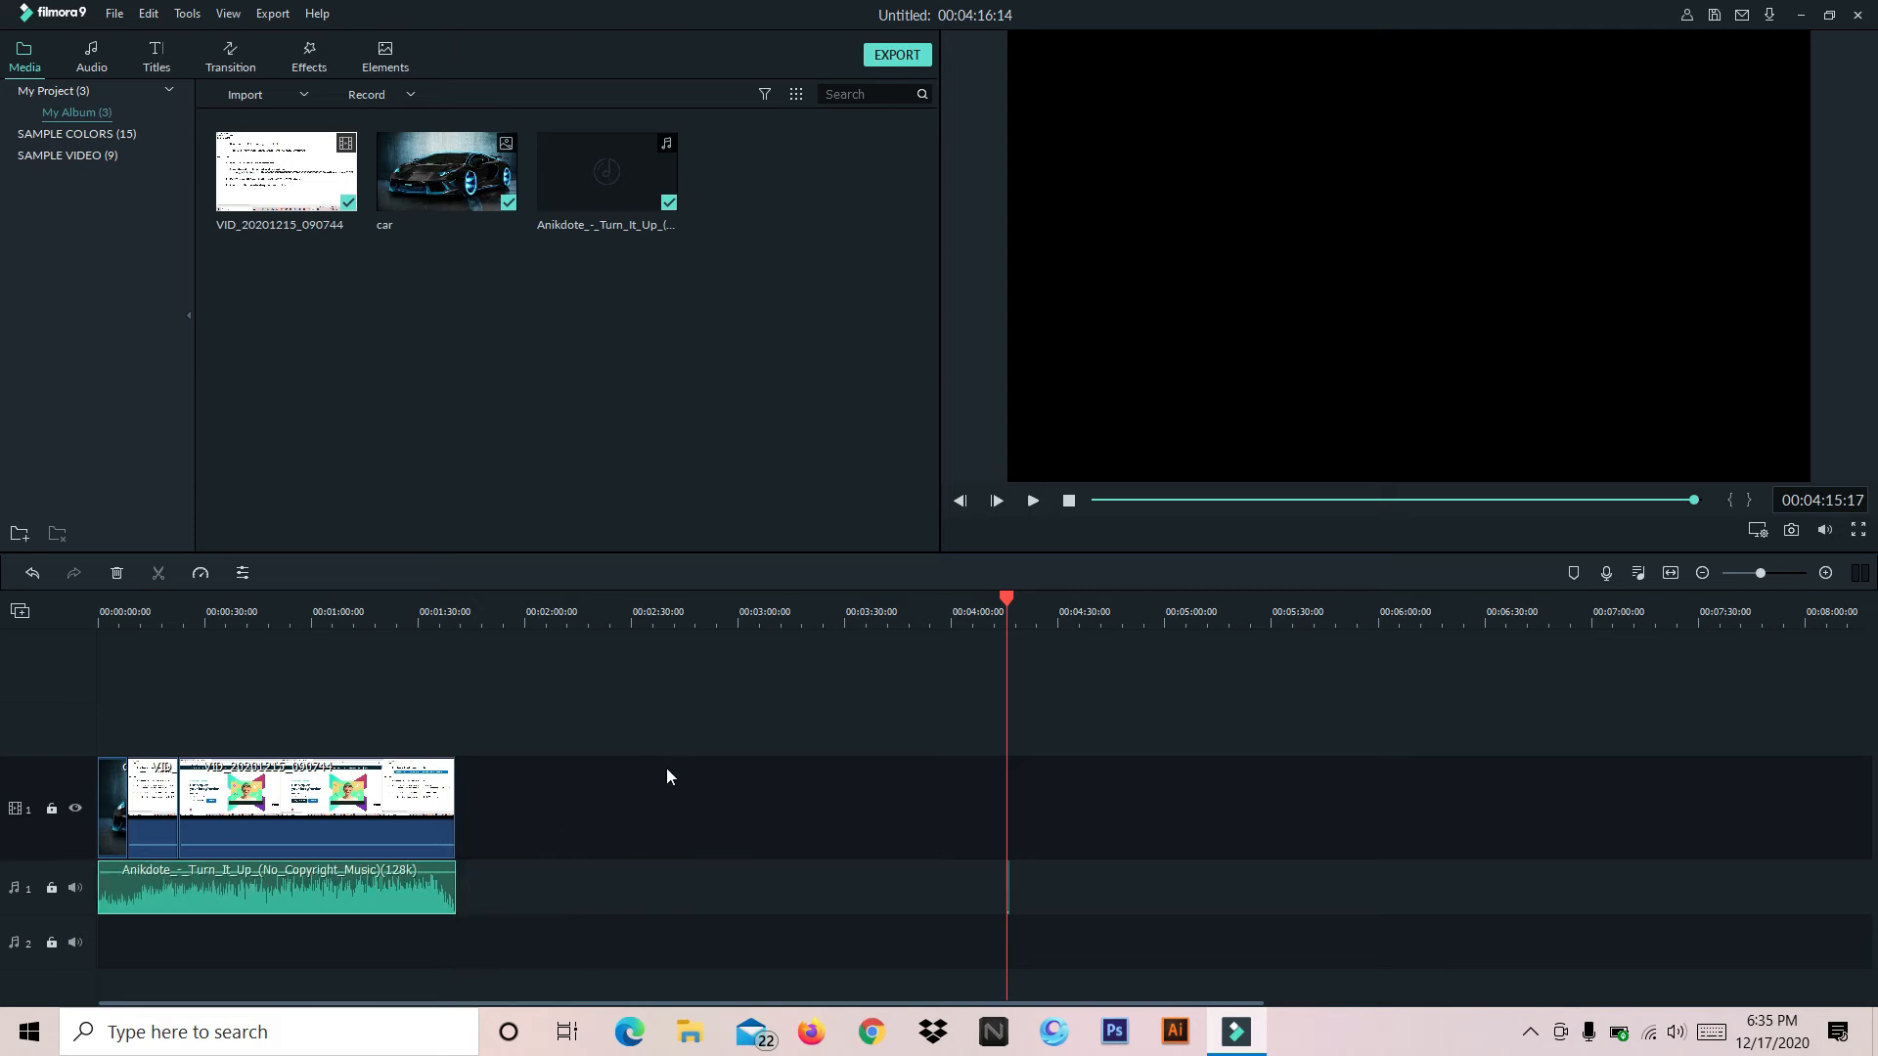
{"action": "left_click_drag", "start_coordinate": [1008, 599], "coordinate": [525, 601]}
{"action": "left_click", "coordinate": [298, 743]}
{"action": "left_click_drag", "start_coordinate": [803, 619], "coordinate": [1858, 567]}
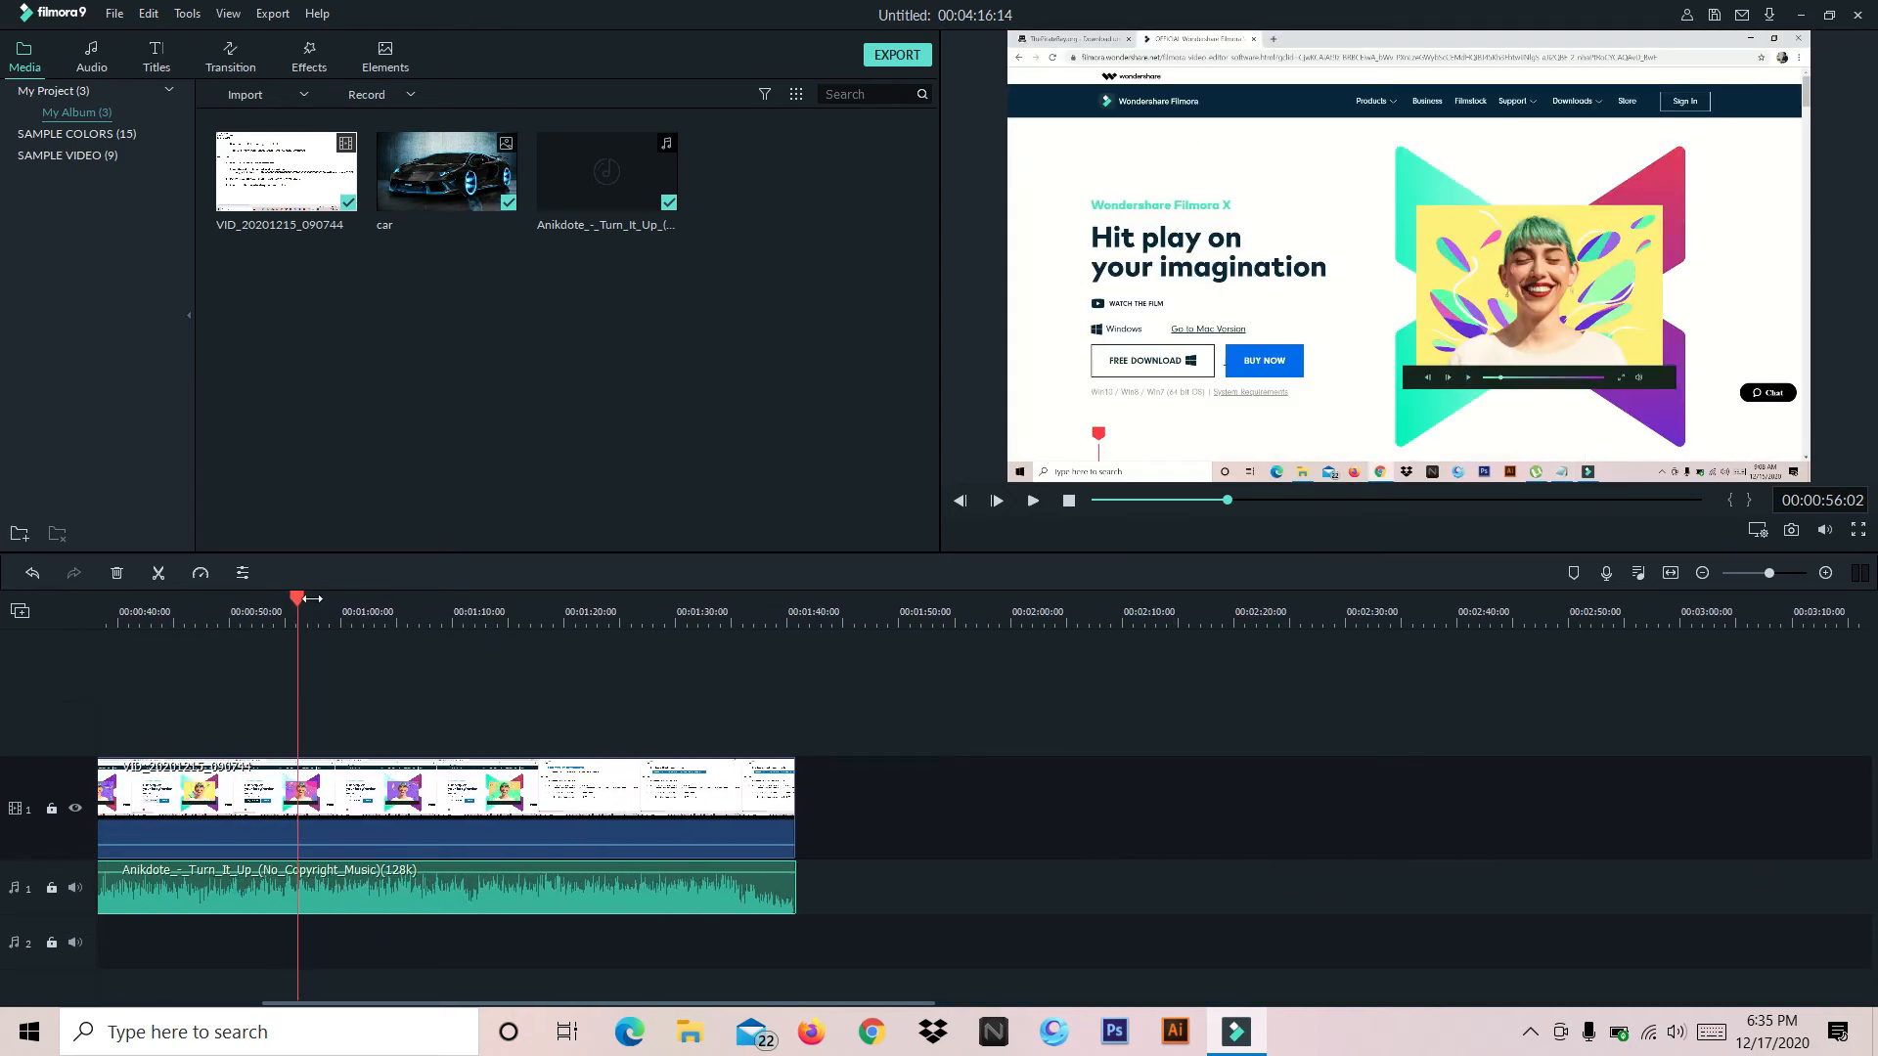
Play the project from the start to about 00:00:10:19 to hear the music with the clips
{"action": "left_click_drag", "start_coordinate": [297, 600], "coordinate": [2, 648]}
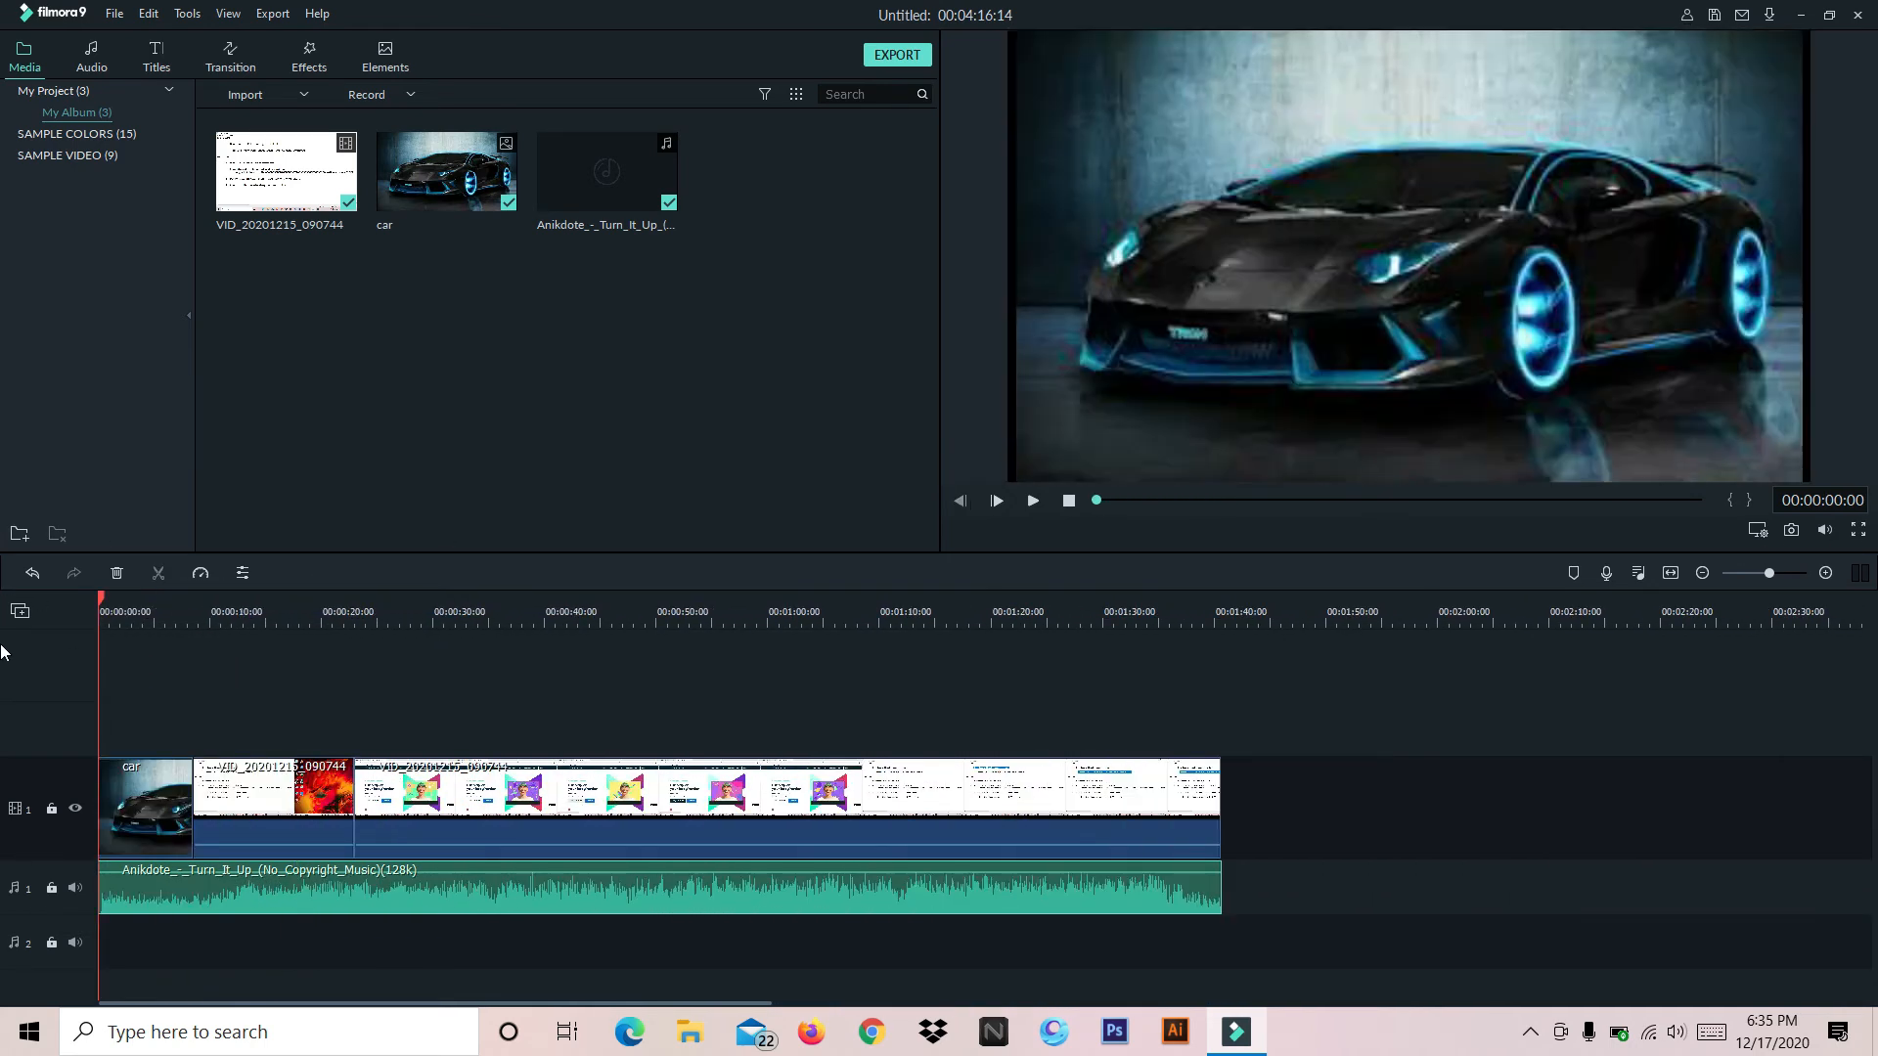
{"action": "left_click", "coordinate": [1034, 501]}
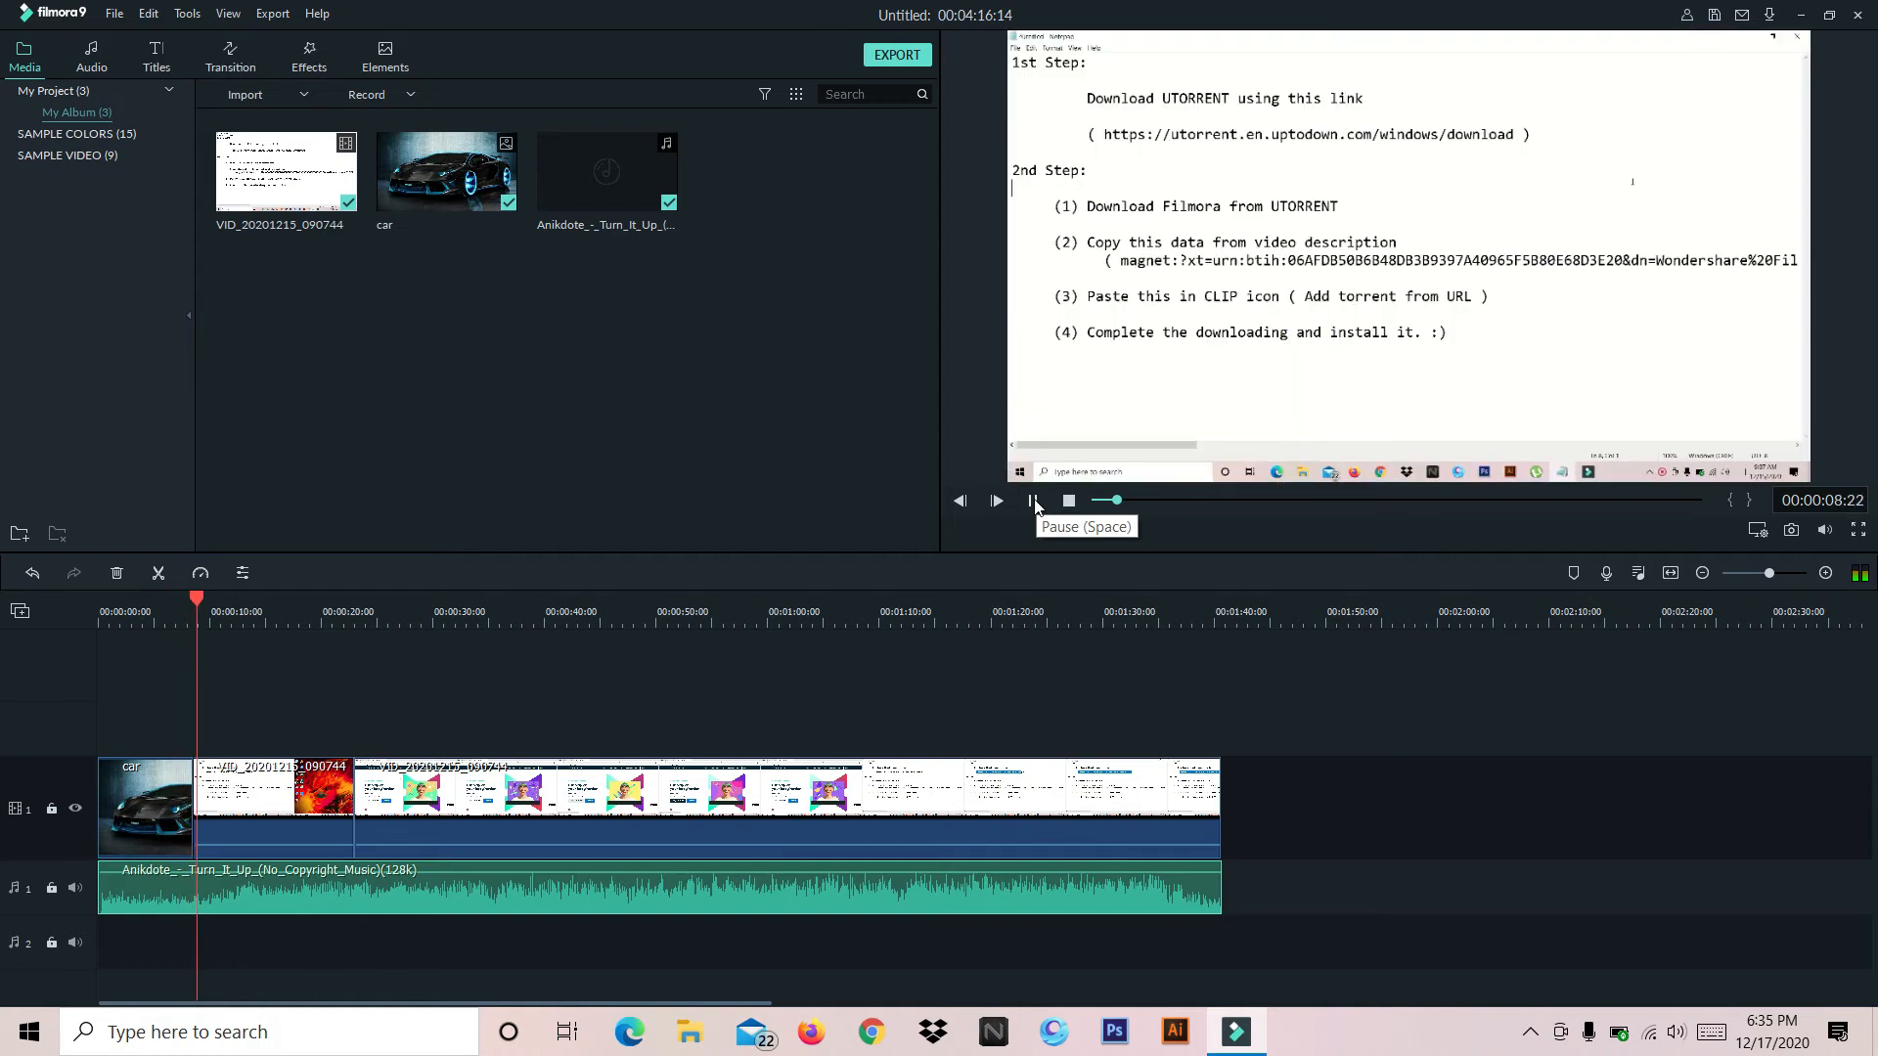
{"action": "left_click", "coordinate": [1034, 501]}
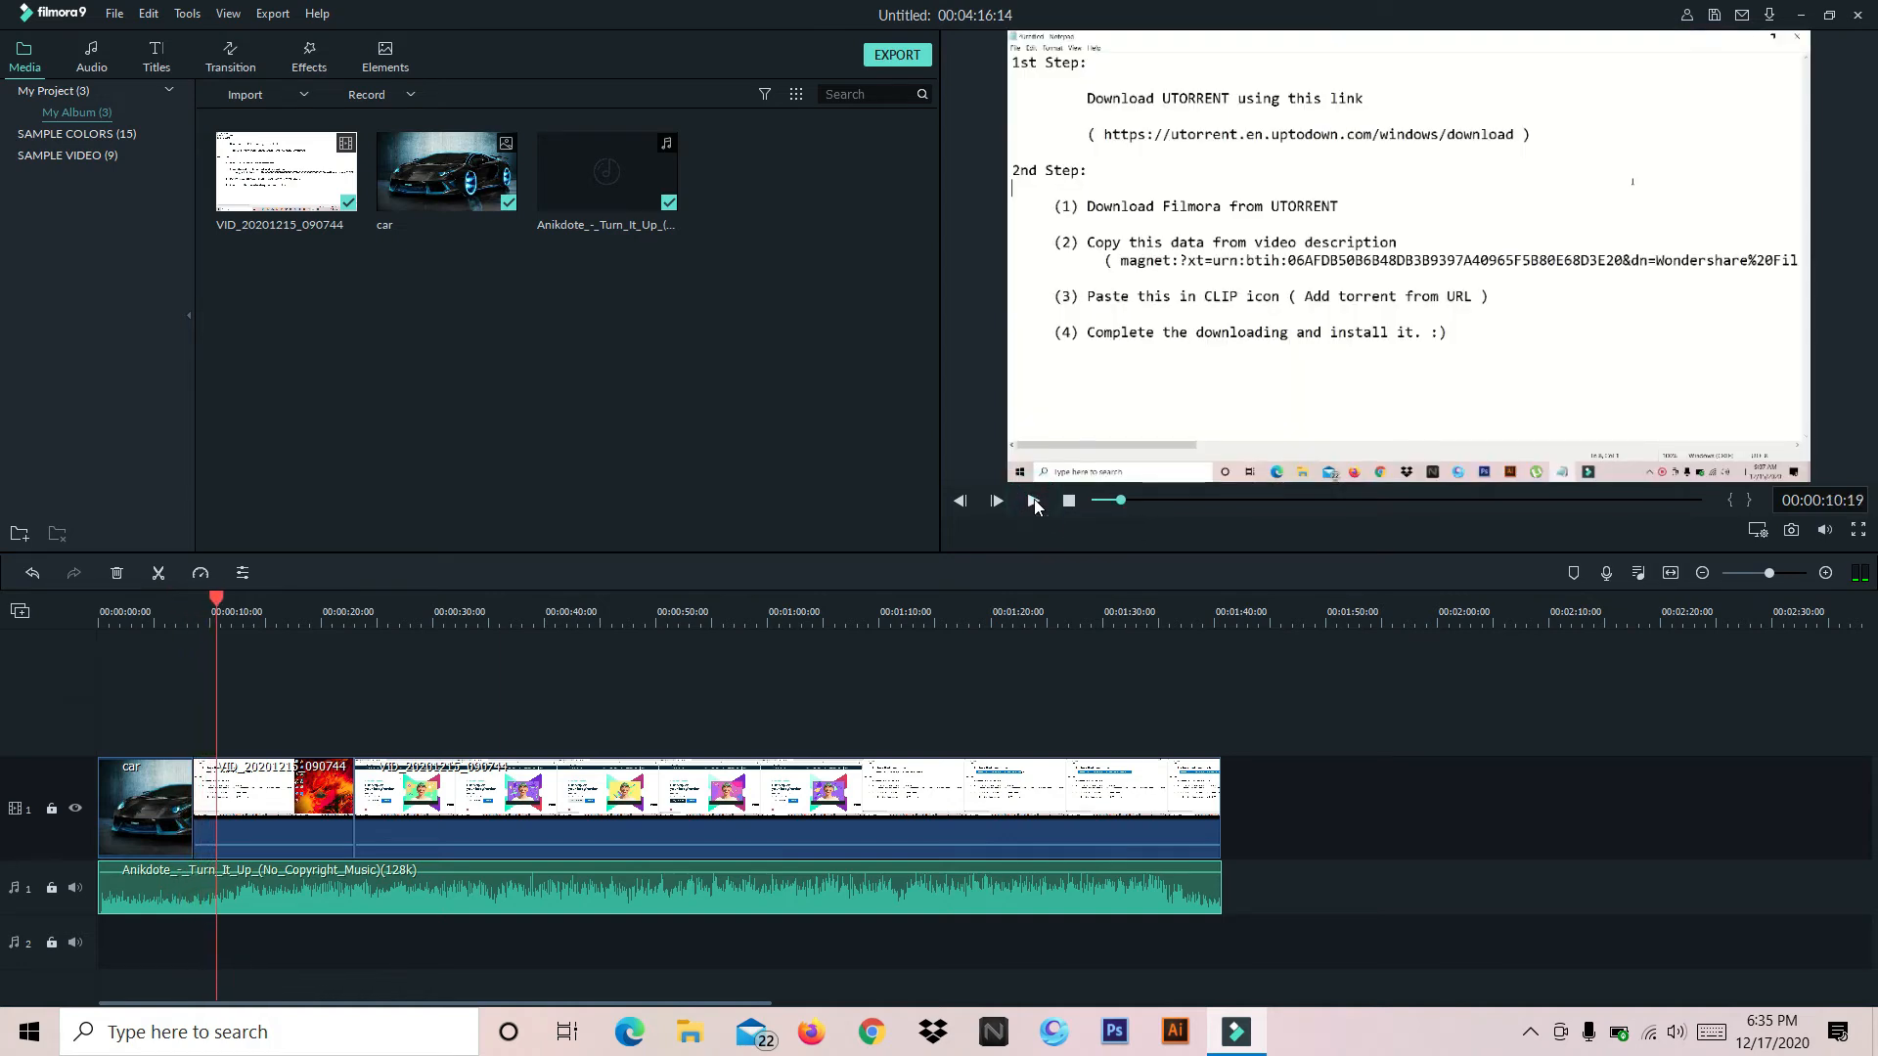
Lower the music clip's volume to -11.10 dB and play the project from the start to check the level
{"action": "left_click", "coordinate": [216, 603]}
{"action": "left_click_drag", "start_coordinate": [216, 607], "coordinate": [91, 619]}
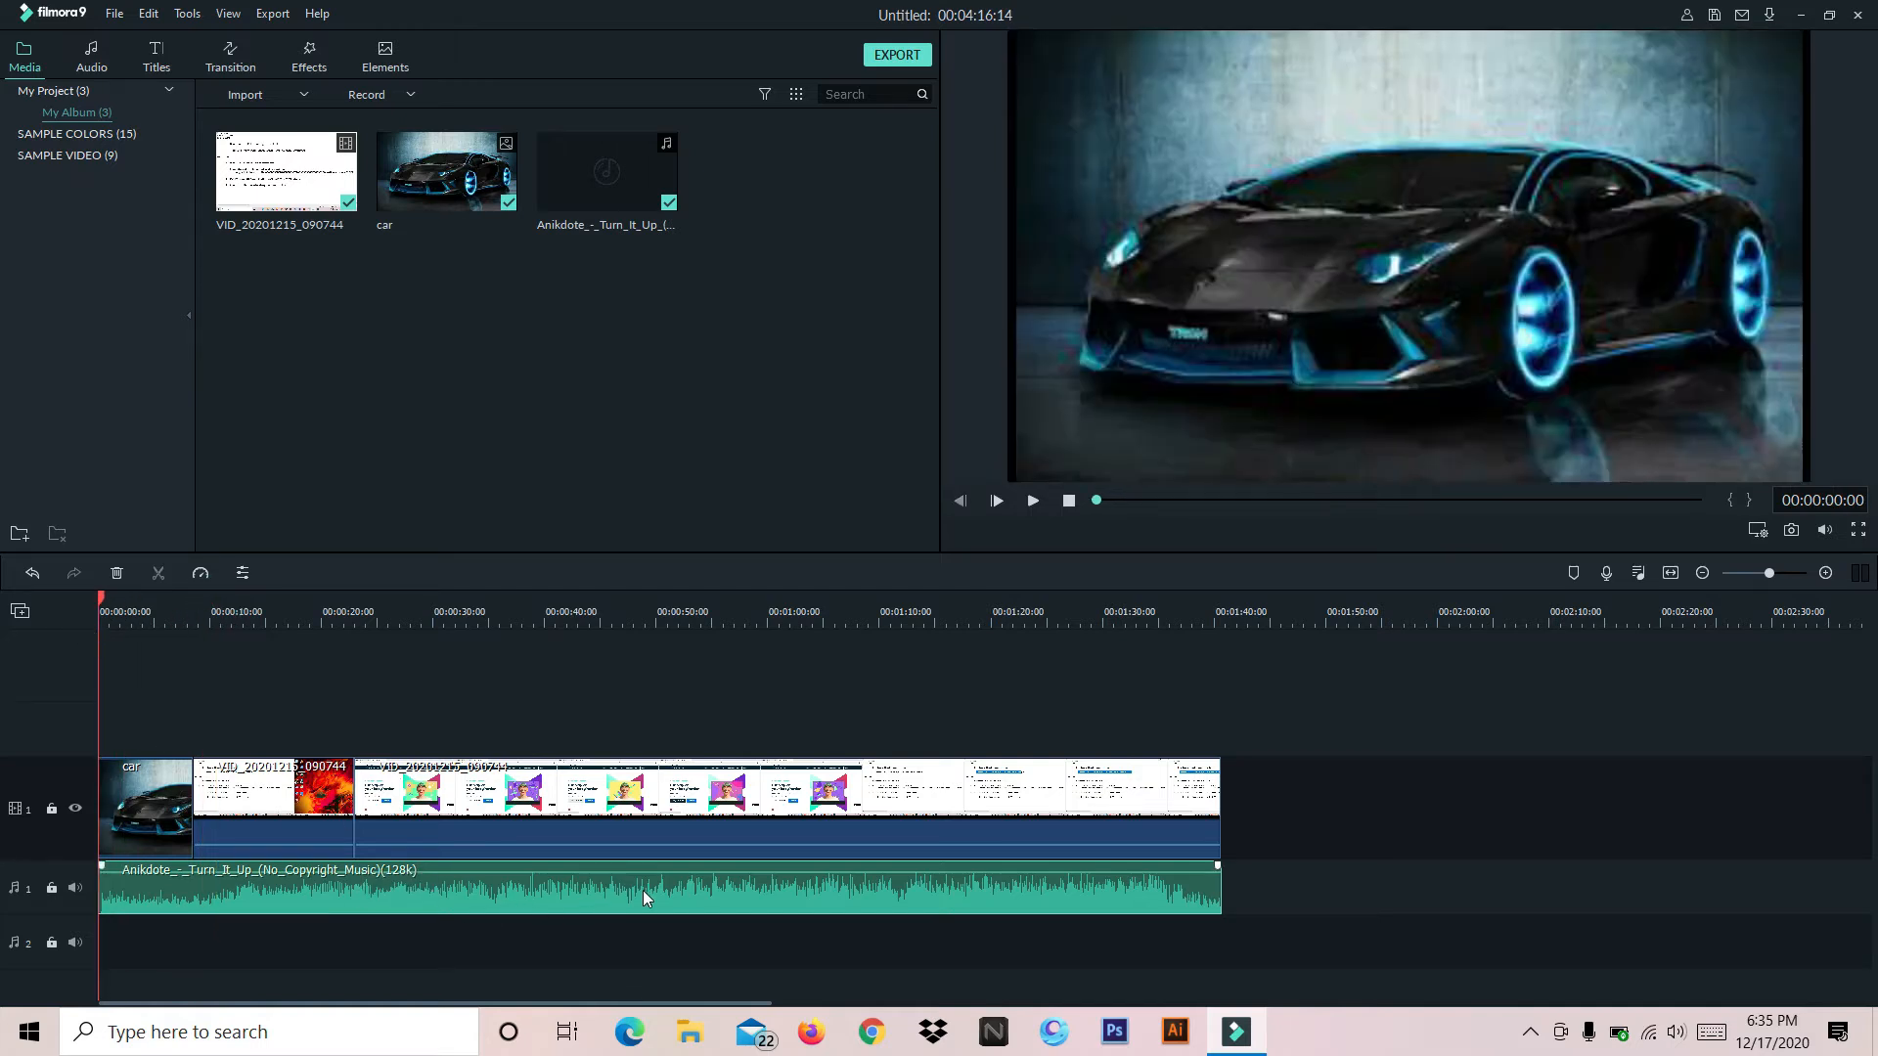
{"action": "double_click", "coordinate": [683, 877]}
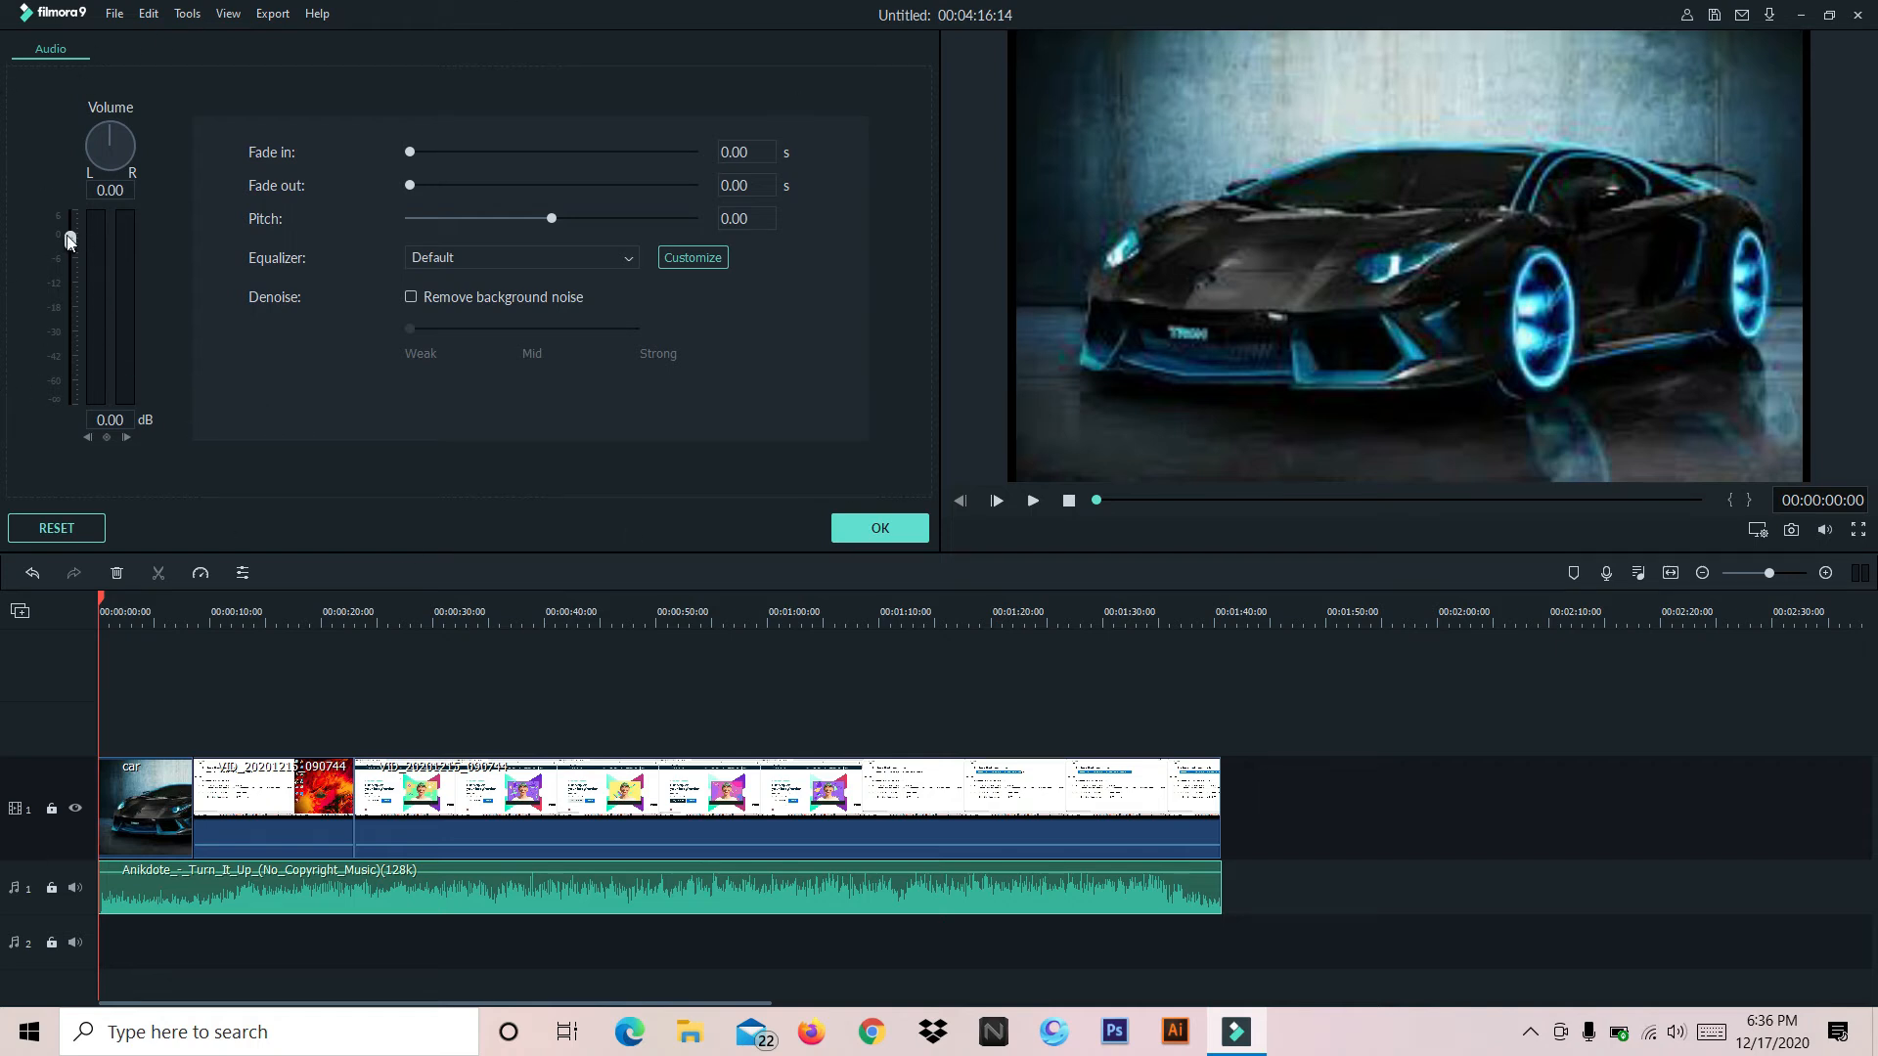
{"action": "left_click_drag", "start_coordinate": [73, 242], "coordinate": [66, 284]}
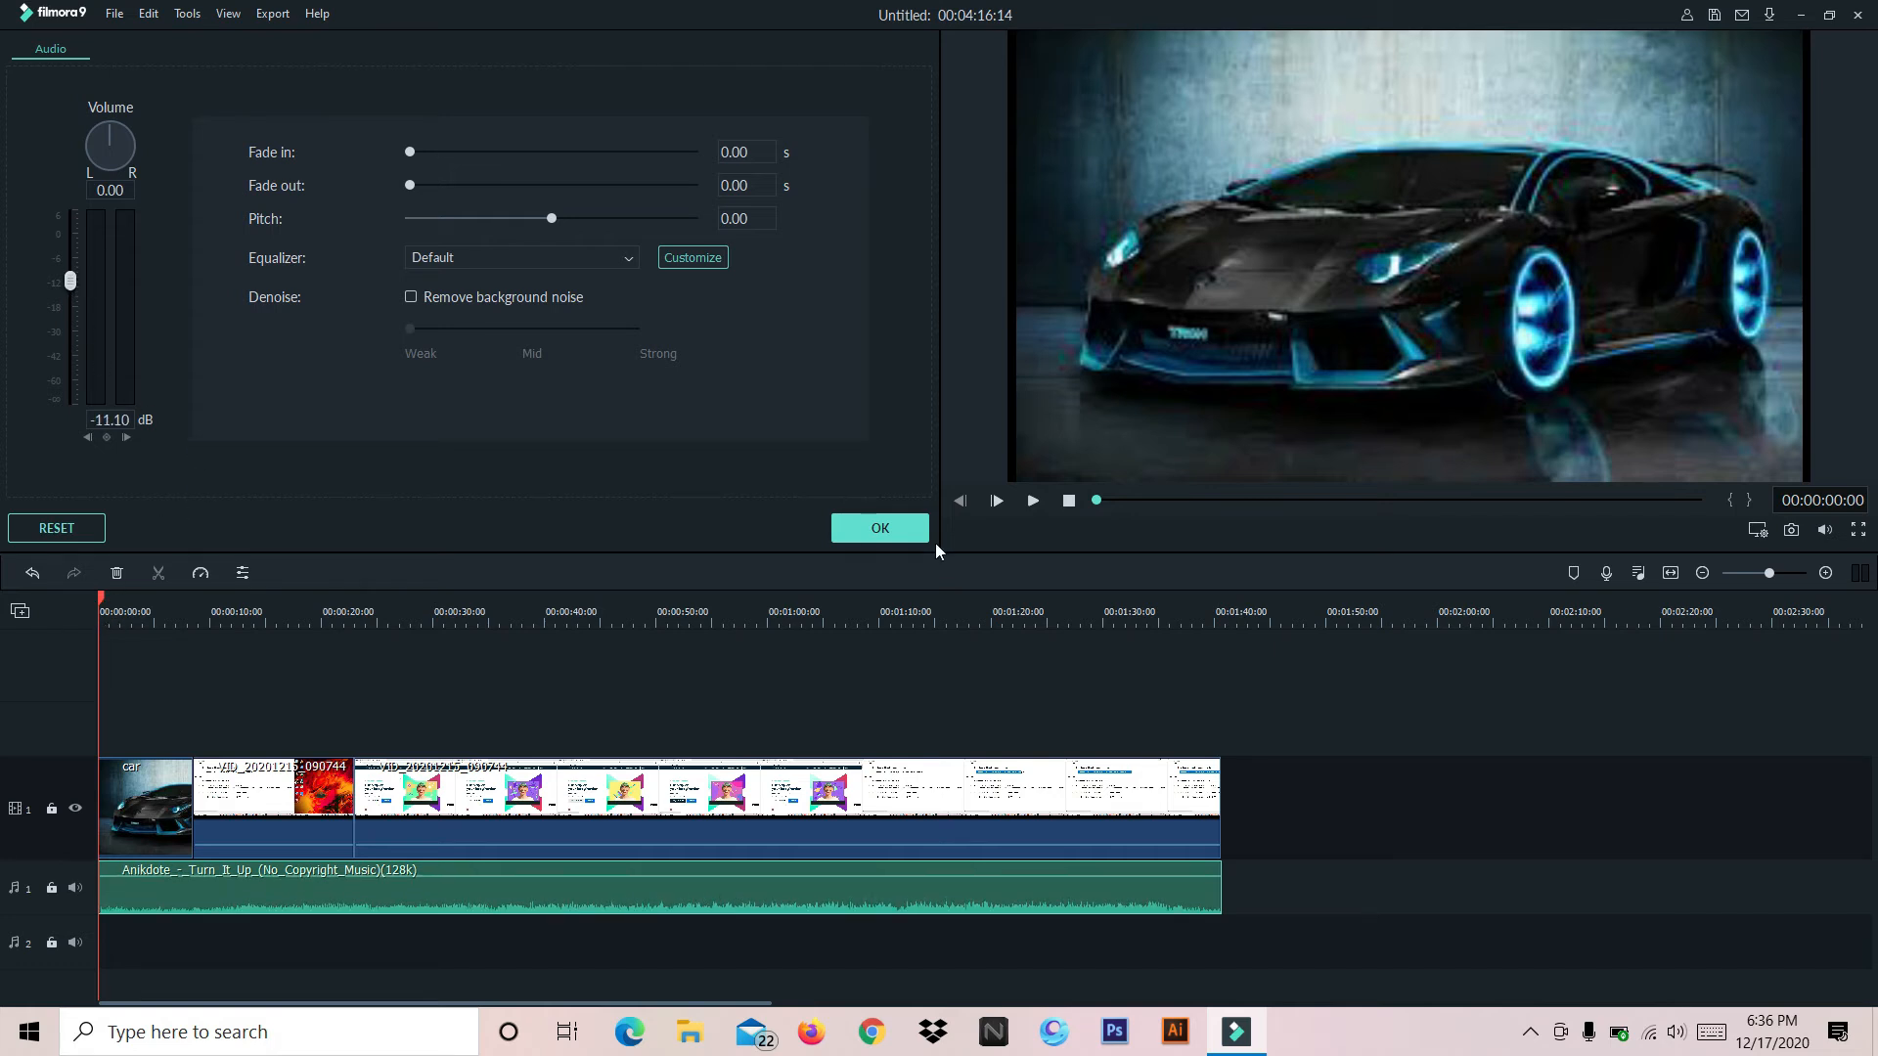
{"action": "left_click", "coordinate": [880, 528]}
{"action": "left_click", "coordinate": [1031, 503]}
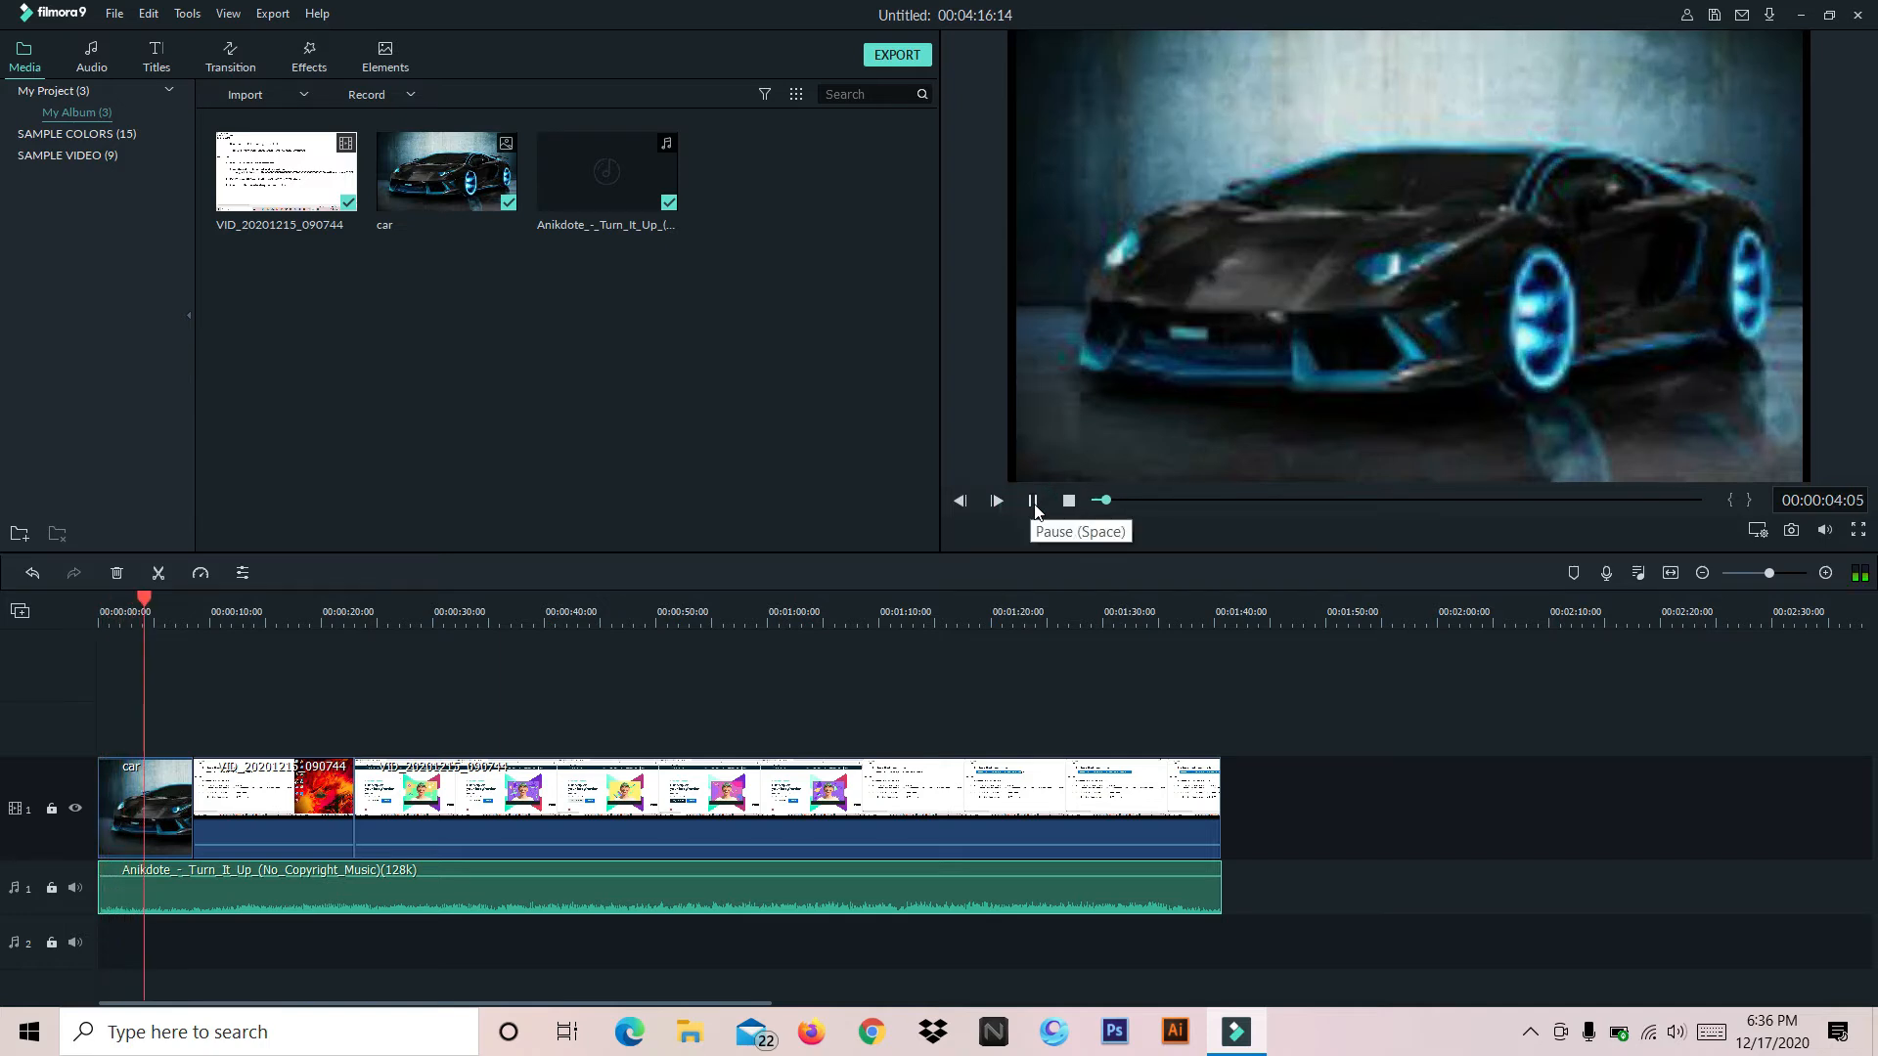
{"action": "left_click", "coordinate": [1034, 503]}
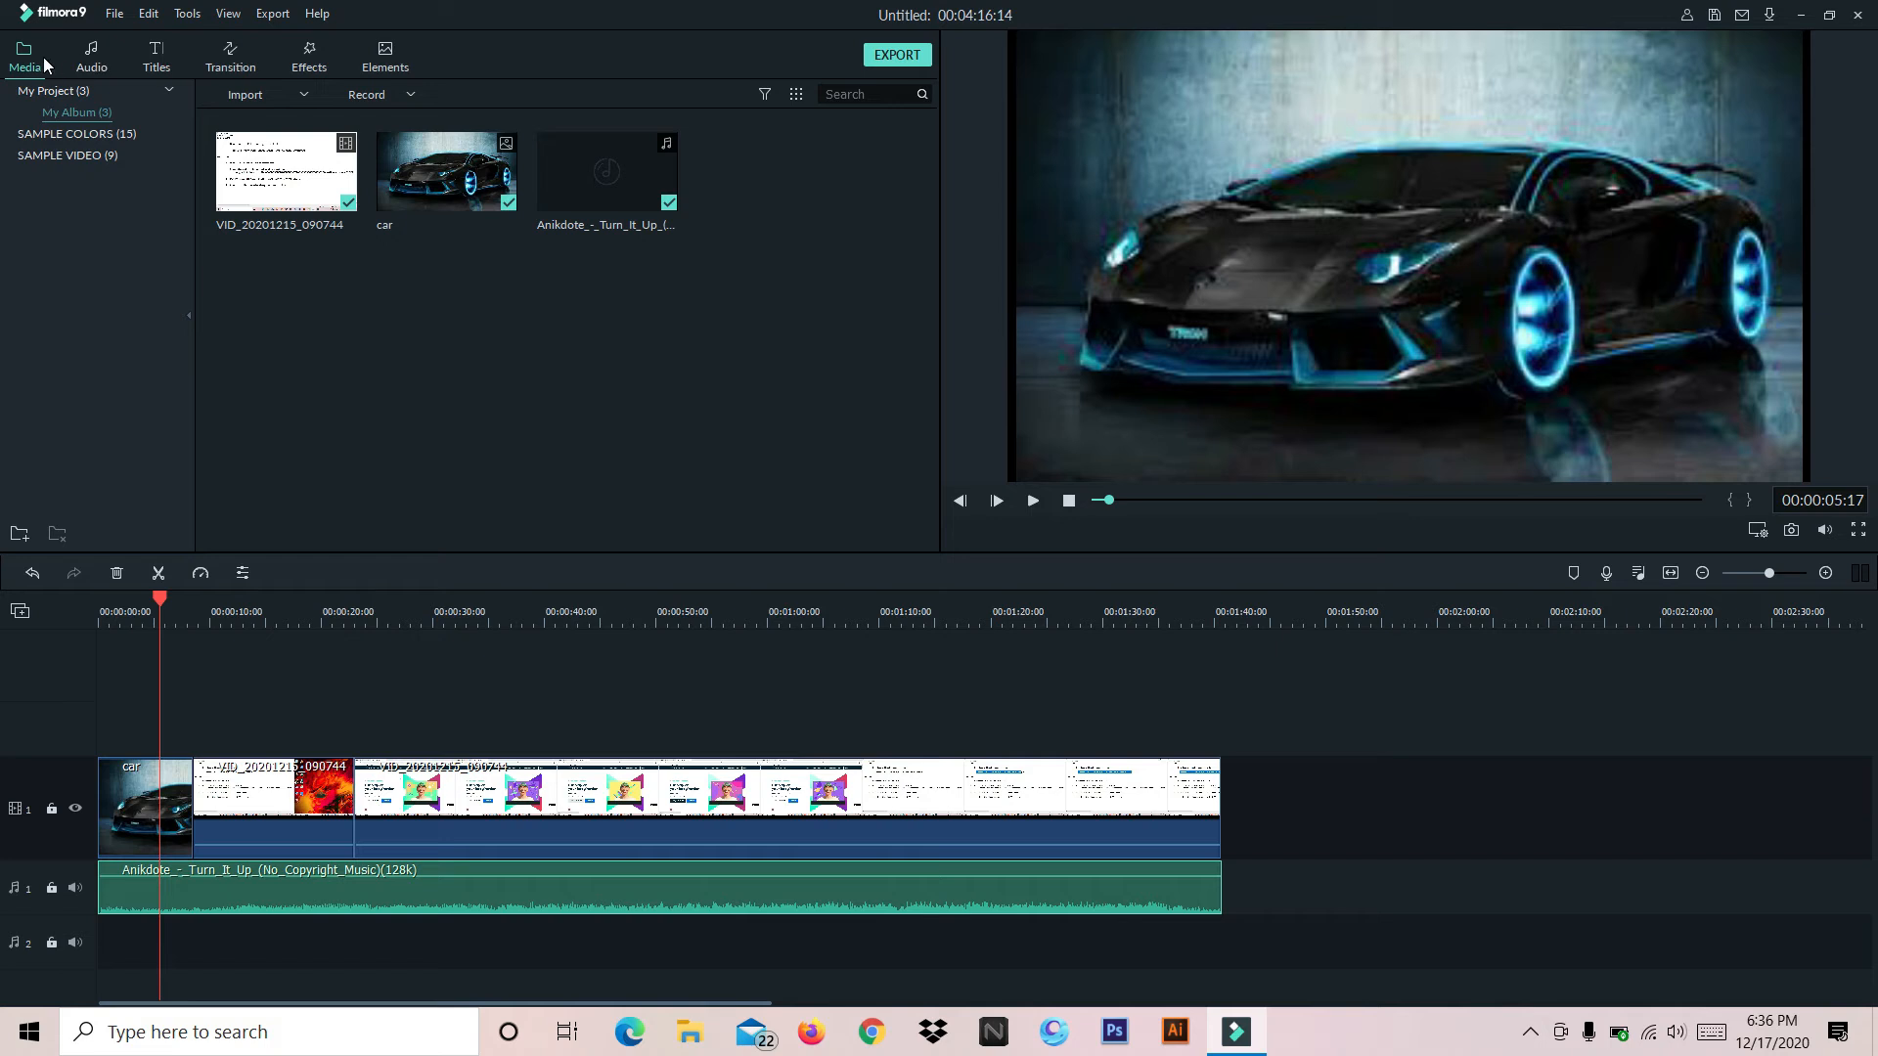
Look through the built-in audio library for available music
{"action": "left_click", "coordinate": [85, 57]}
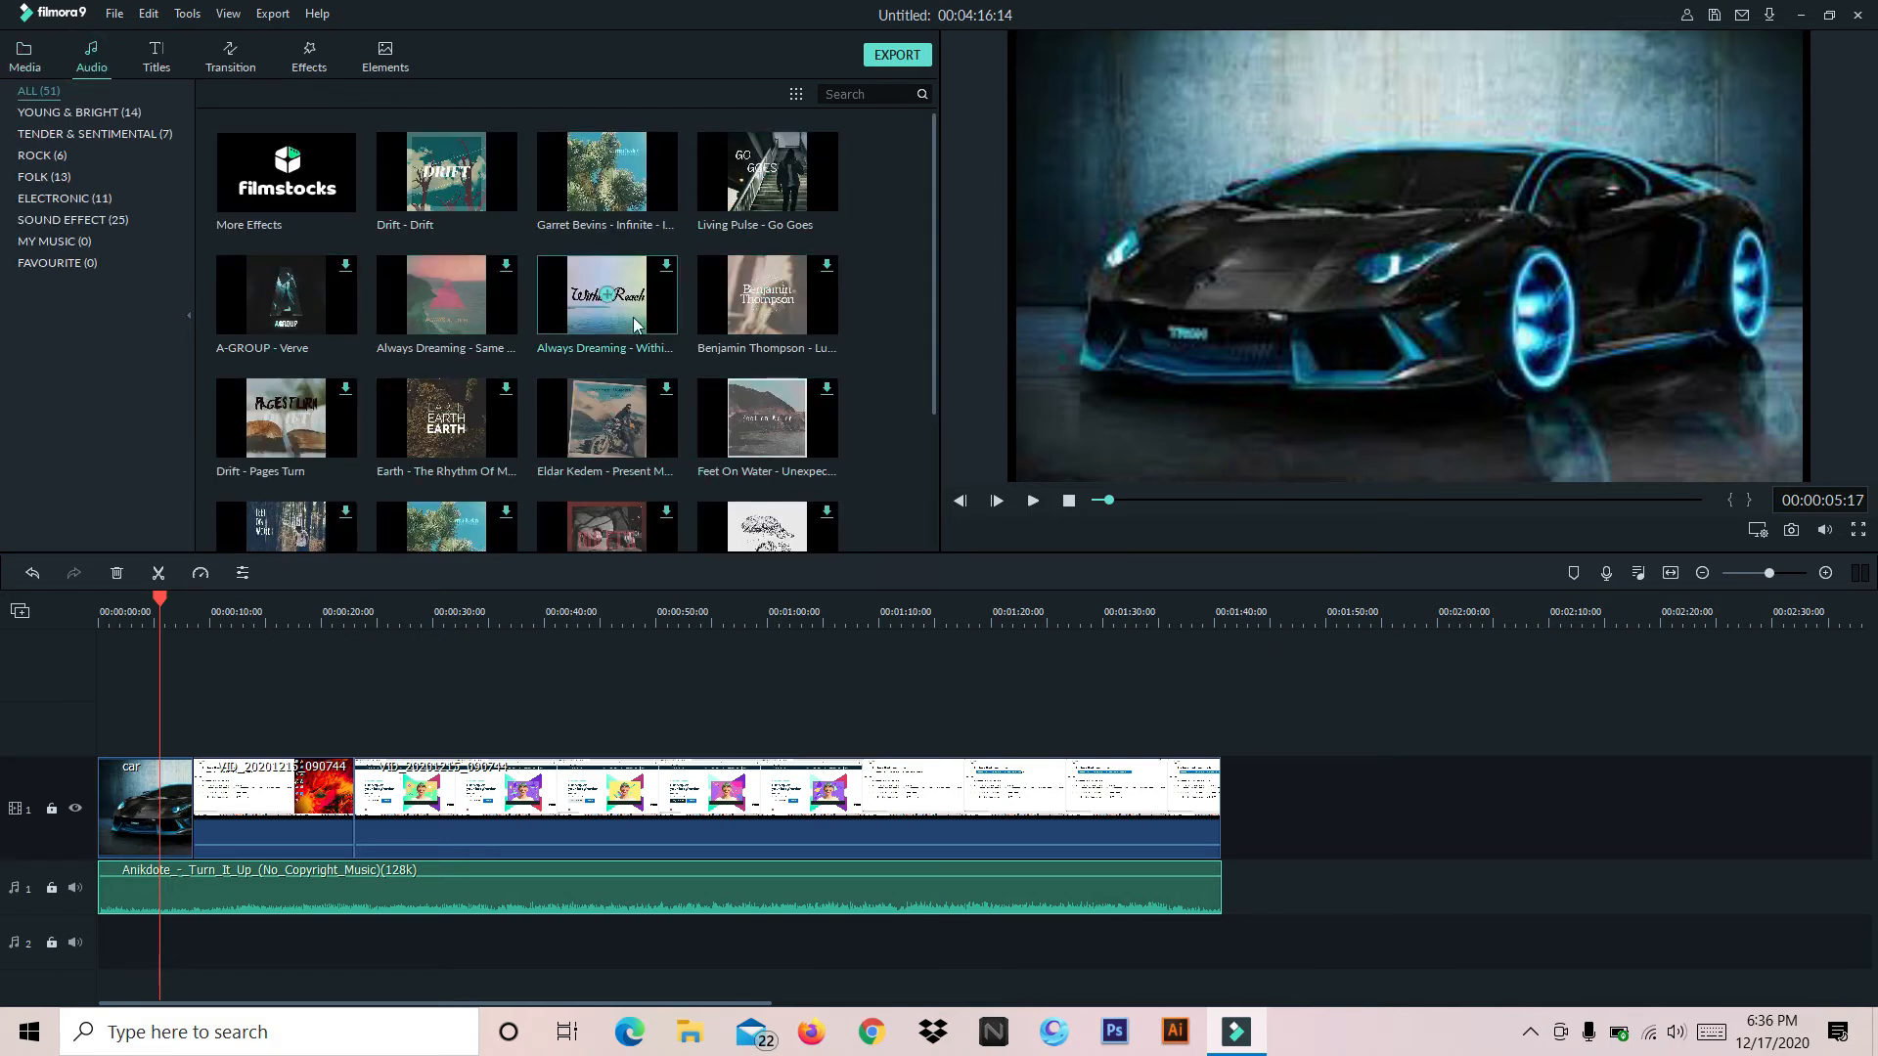
{"action": "left_click_drag", "start_coordinate": [931, 204], "coordinate": [929, 226]}
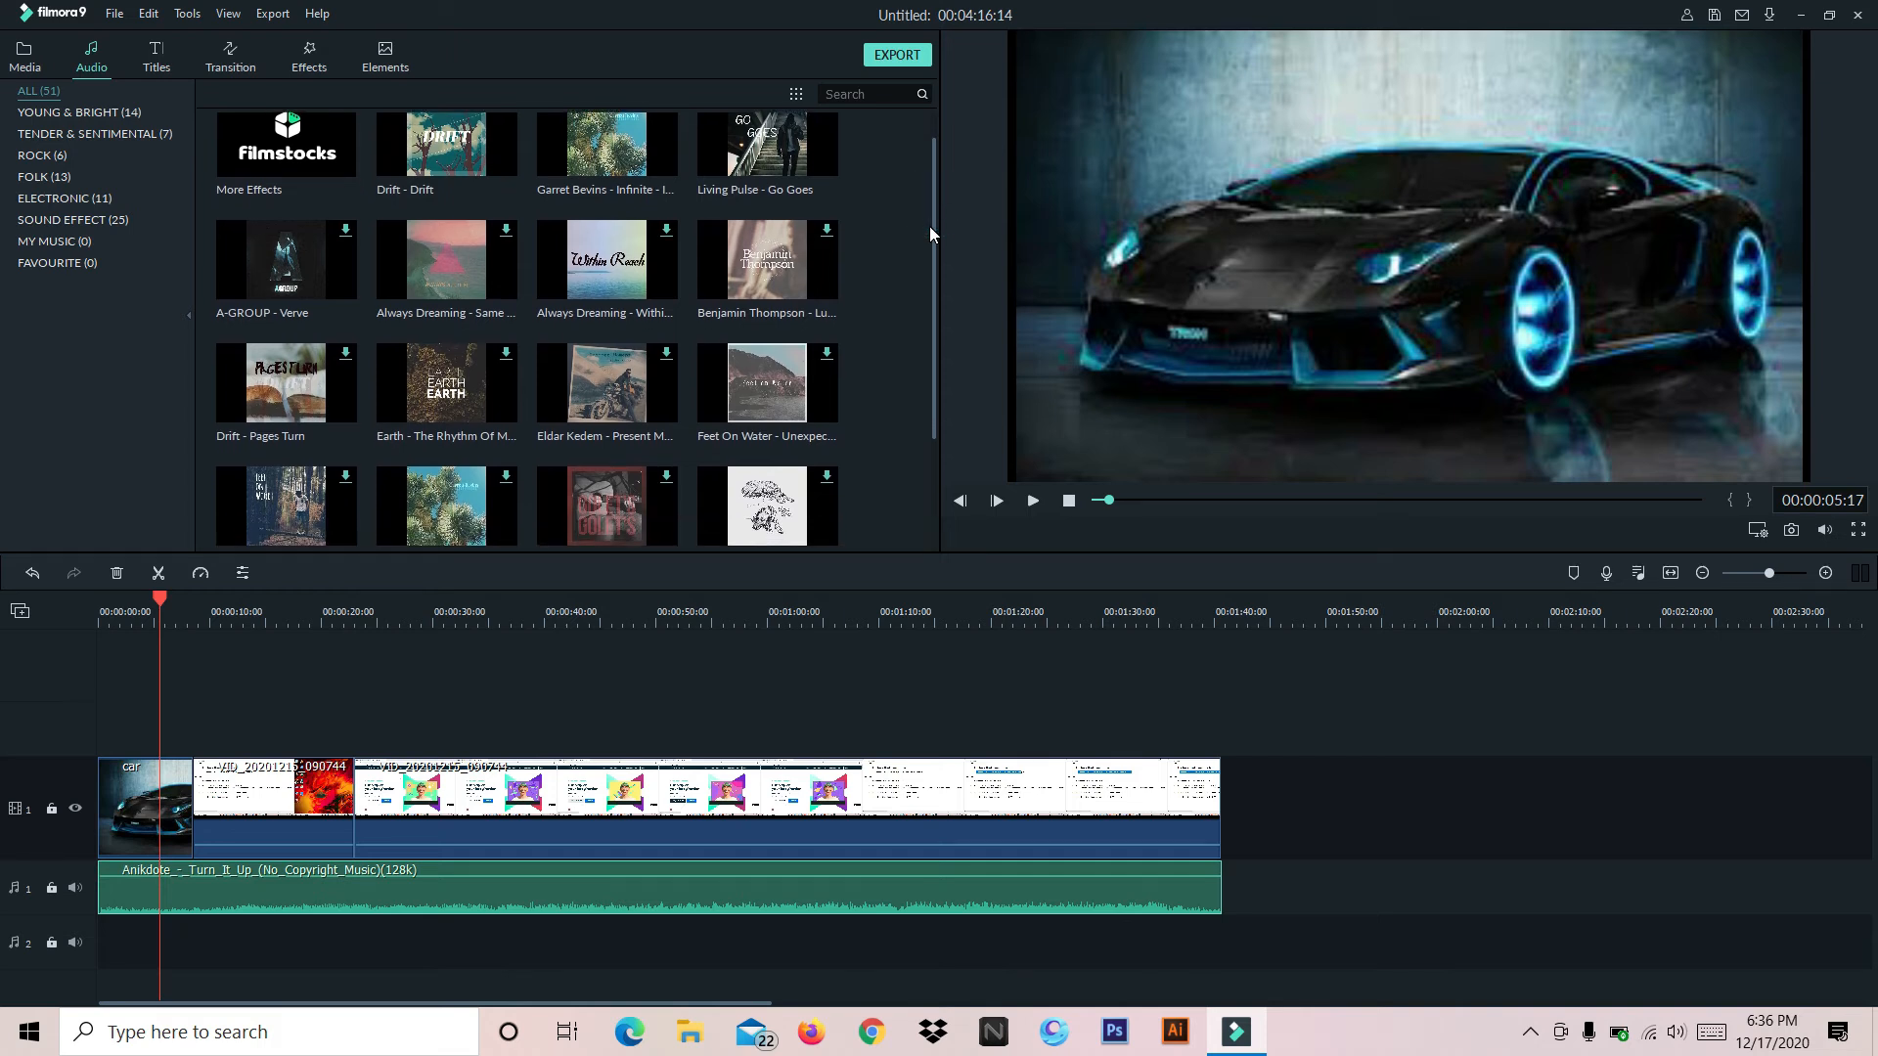
{"action": "left_click_drag", "start_coordinate": [929, 226], "coordinate": [948, 104]}
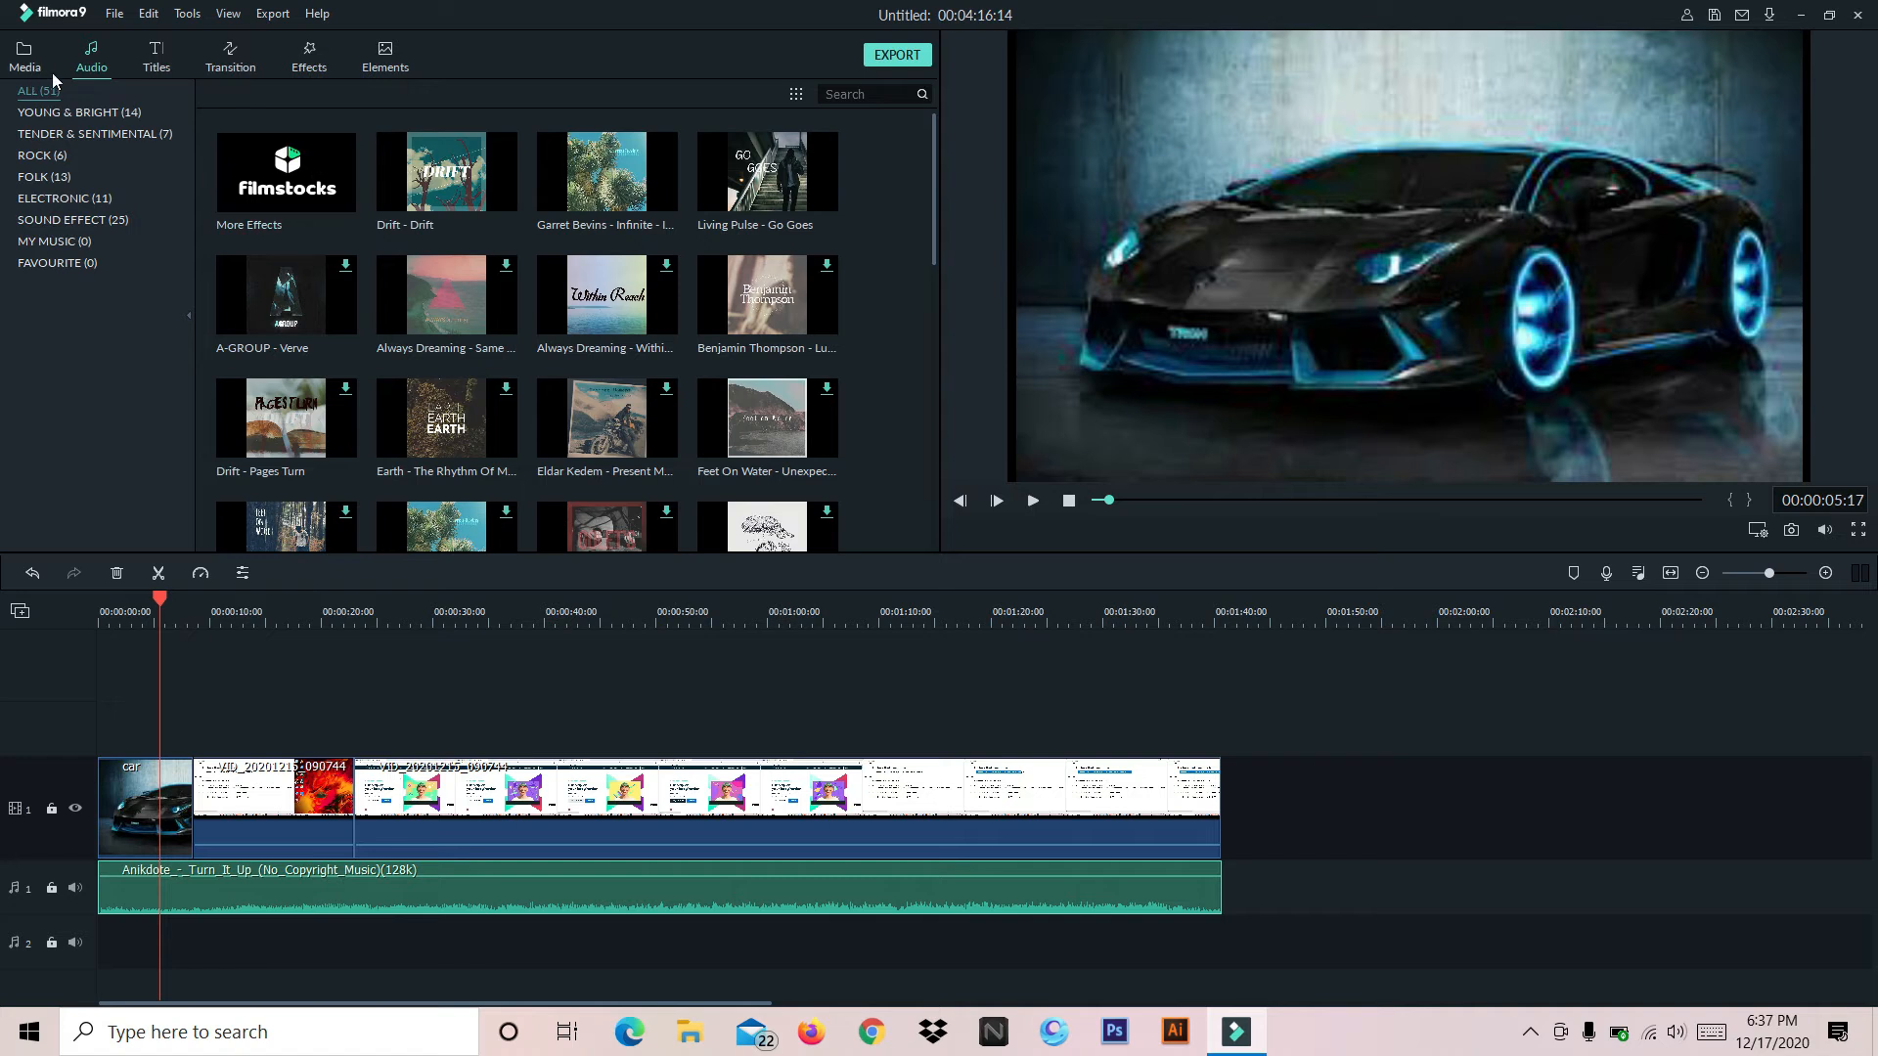
Add the Credit 6 title to video track 2 above the car image, covering the image's full length
{"action": "left_click", "coordinate": [154, 59]}
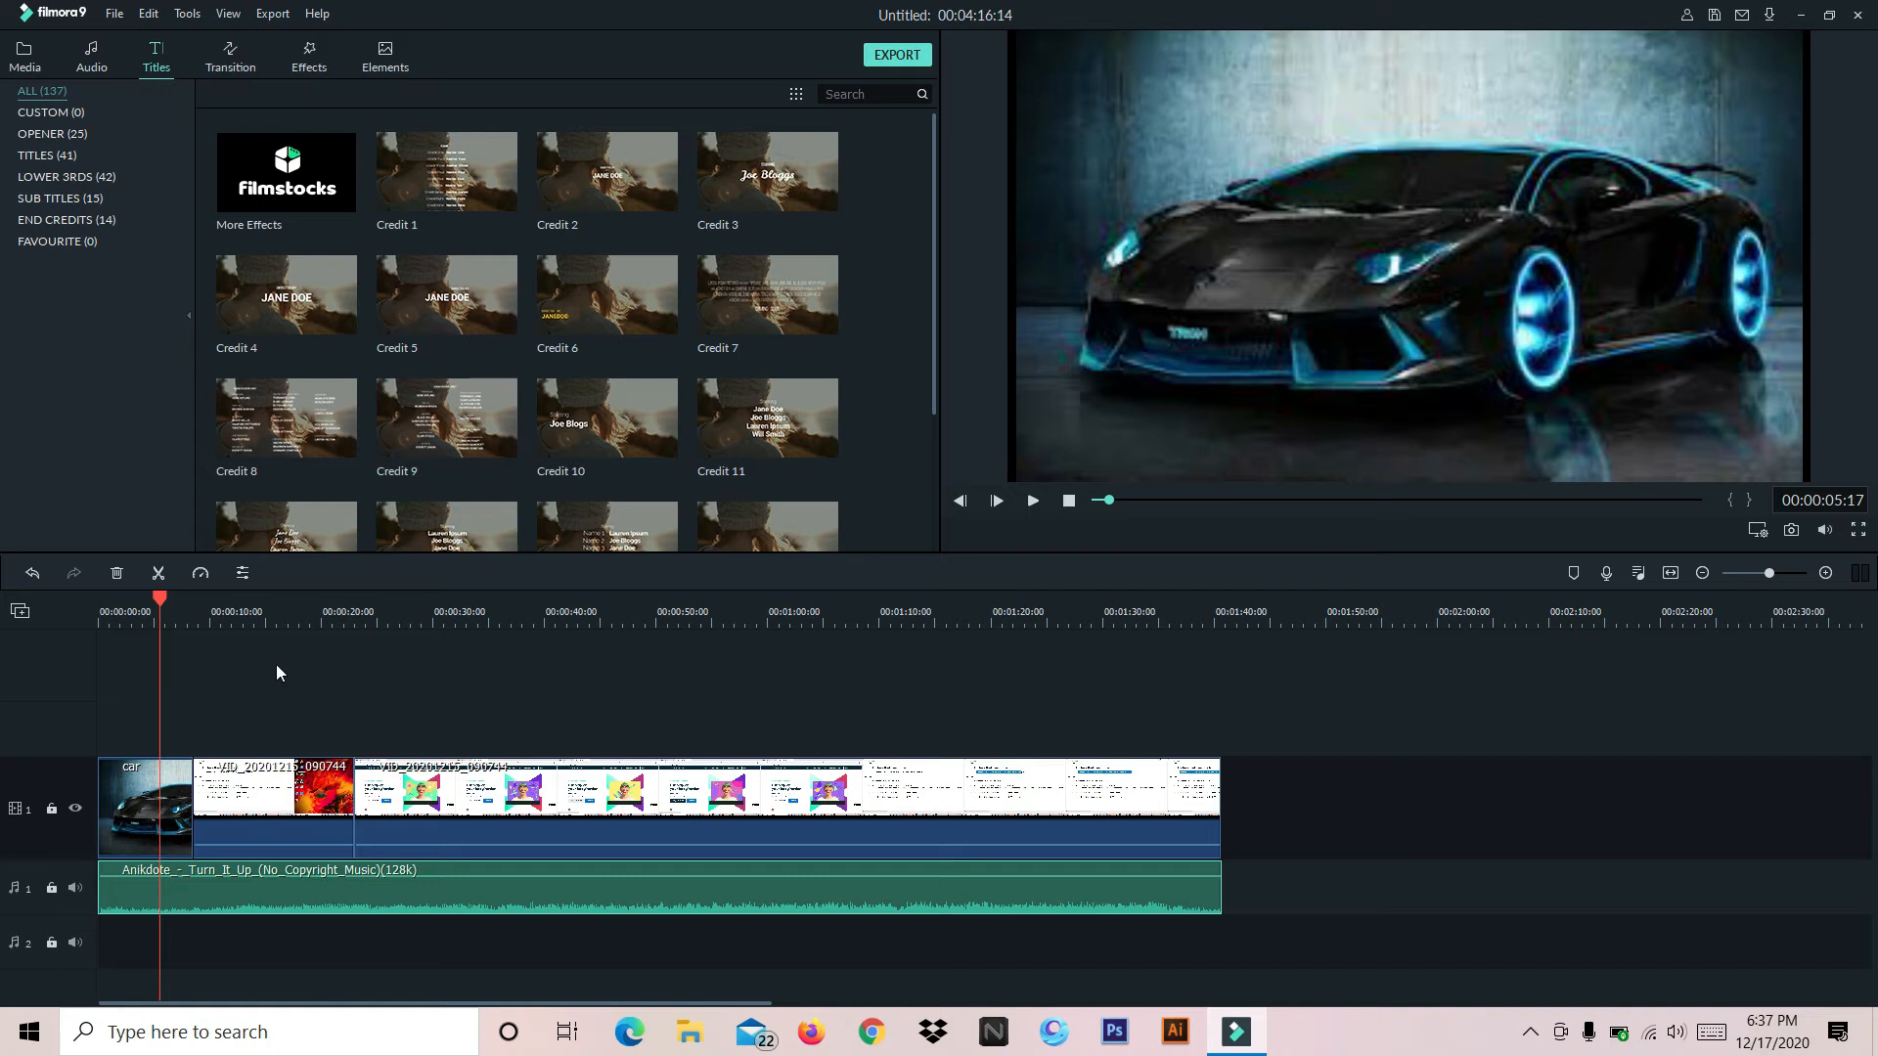
{"action": "left_click_drag", "start_coordinate": [165, 606], "coordinate": [100, 608]}
{"action": "left_click", "coordinate": [631, 617]}
{"action": "left_click_drag", "start_coordinate": [630, 616], "coordinate": [131, 628]}
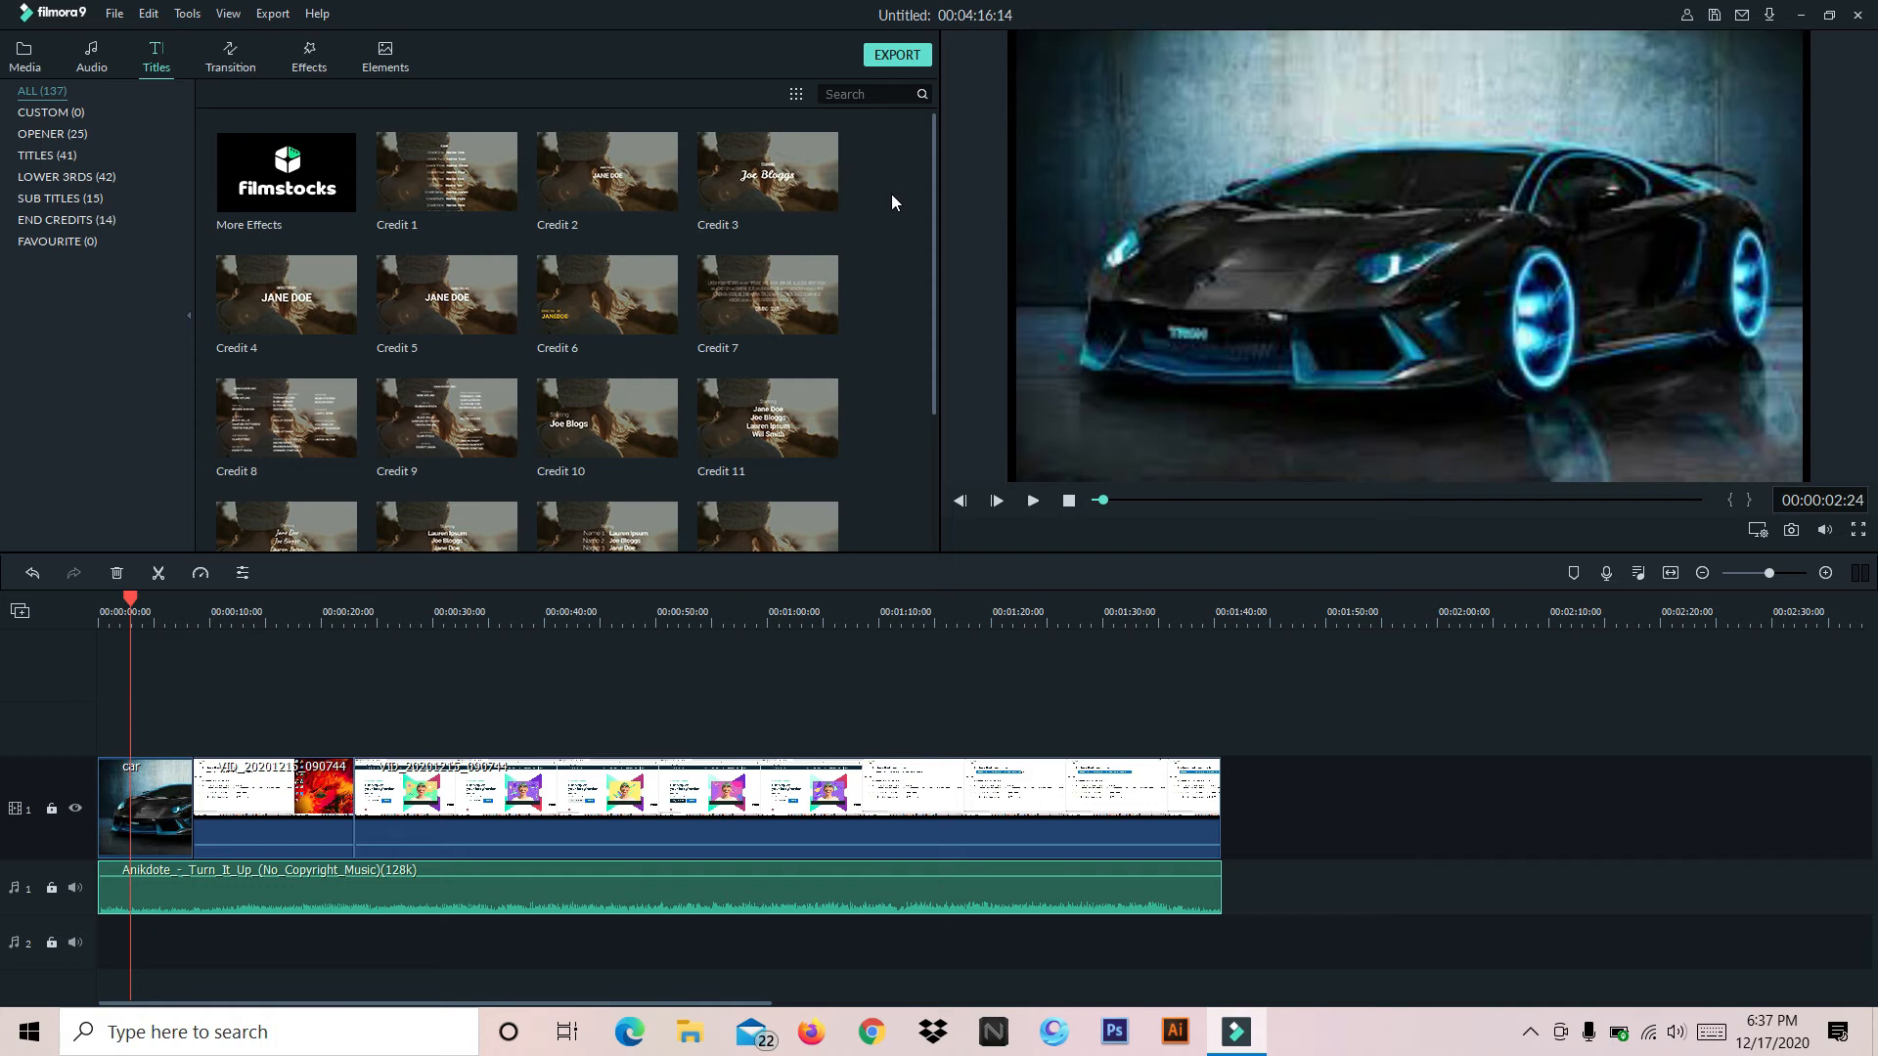
{"action": "scroll", "coordinate": [765, 277], "scroll_direction": "down", "scroll_amount": 2}
{"action": "scroll", "coordinate": [765, 268], "scroll_direction": "up", "scroll_amount": 2}
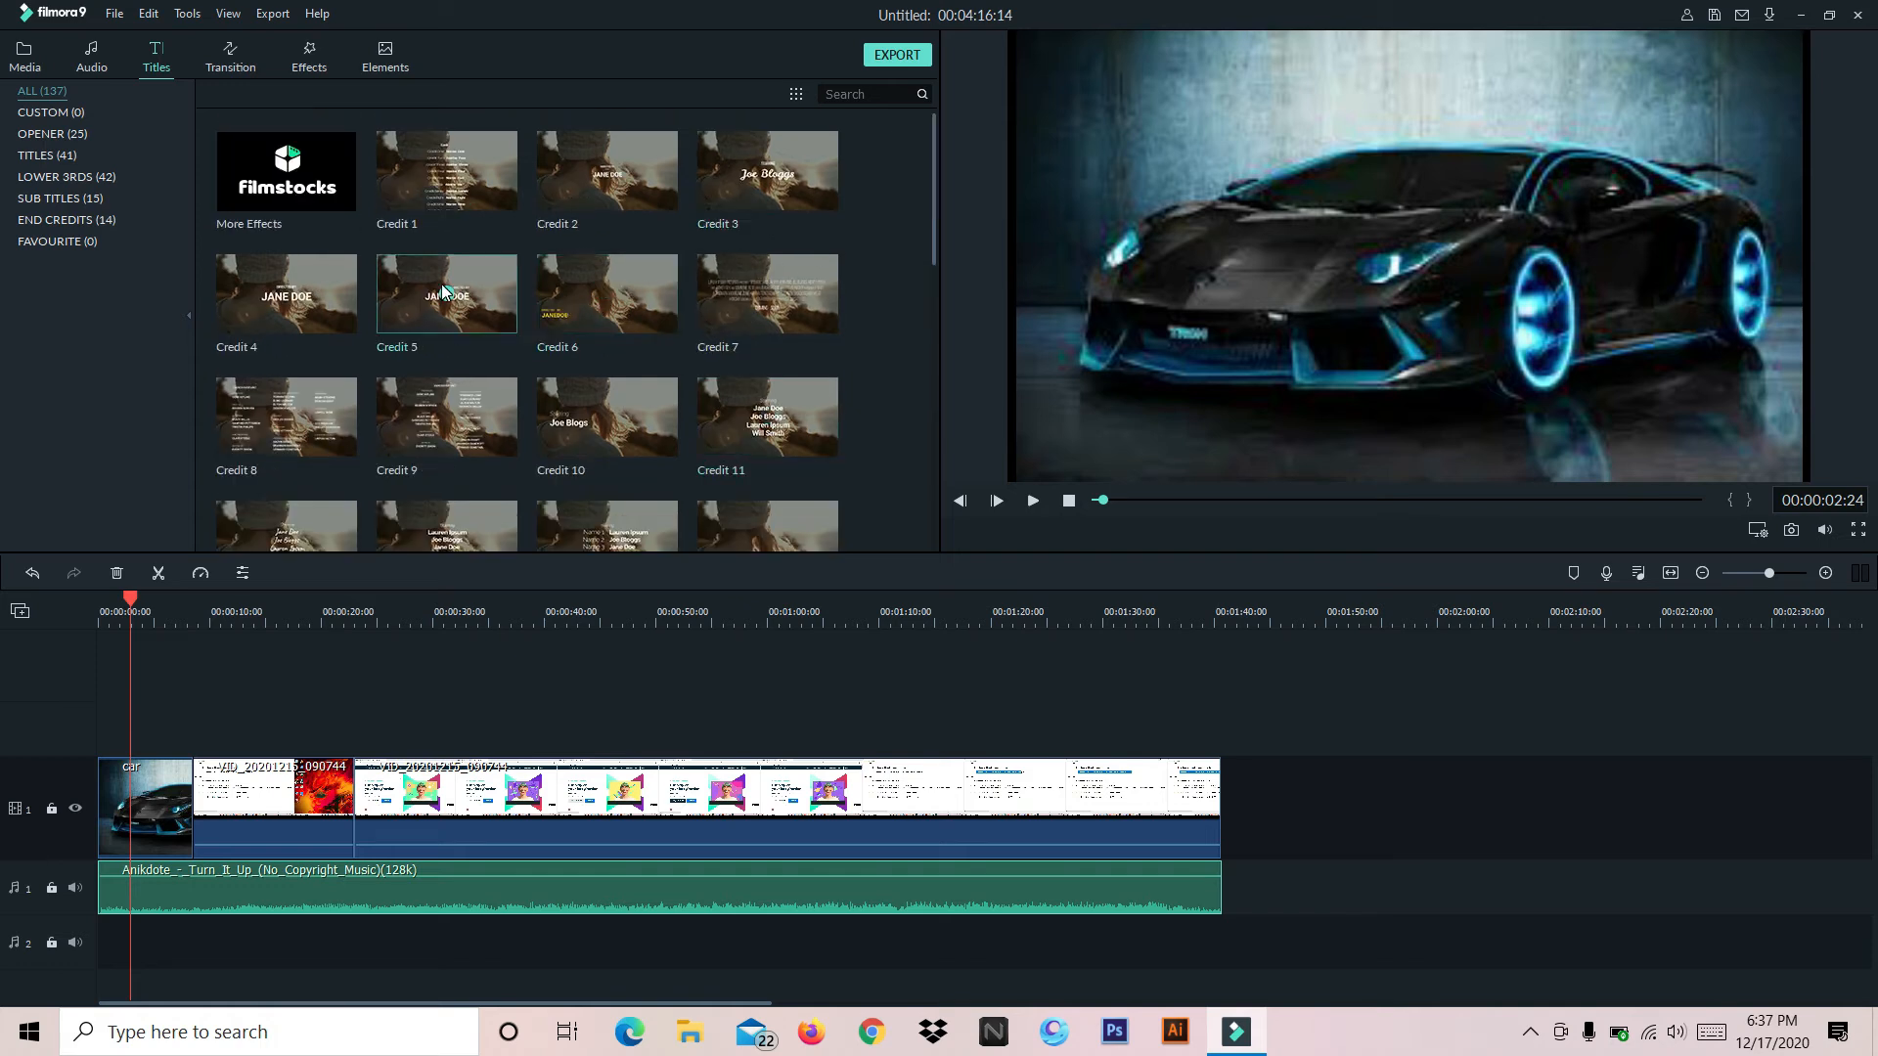
{"action": "left_click", "coordinate": [609, 293]}
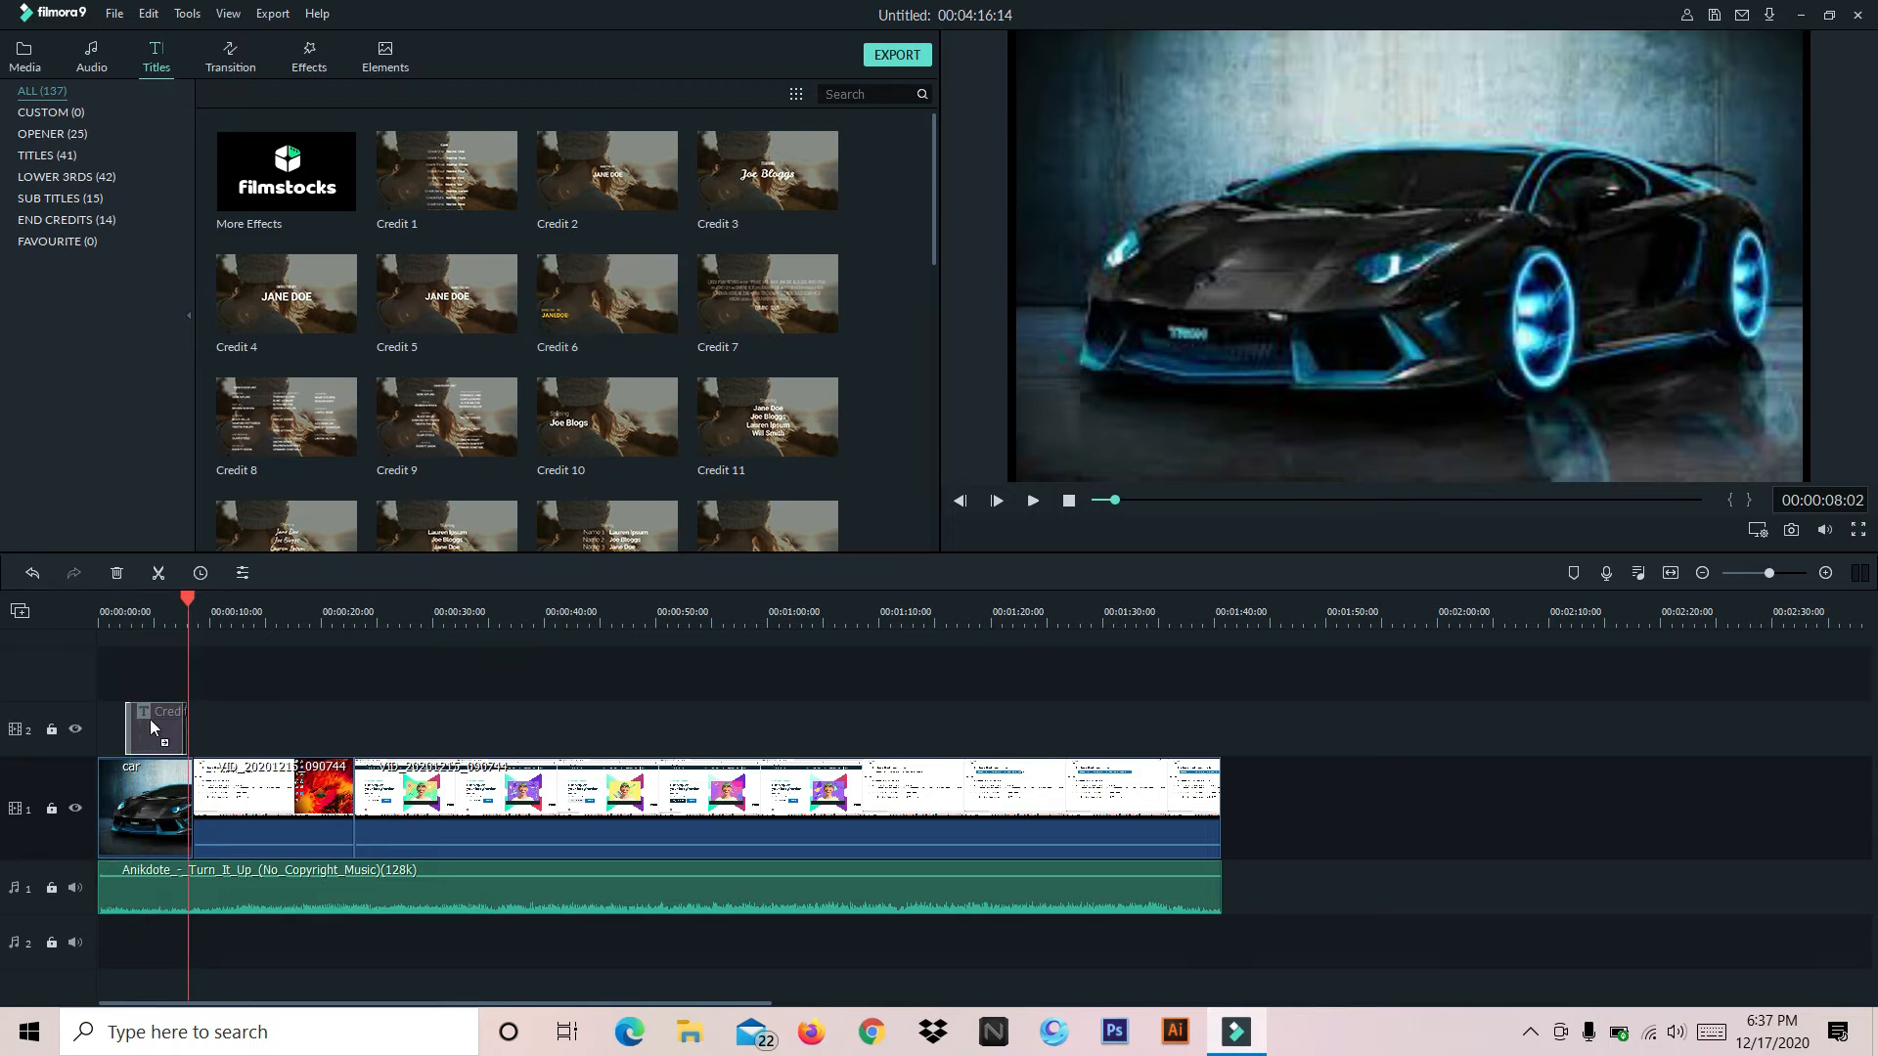
{"action": "left_click_drag", "start_coordinate": [137, 718], "coordinate": [191, 732]}
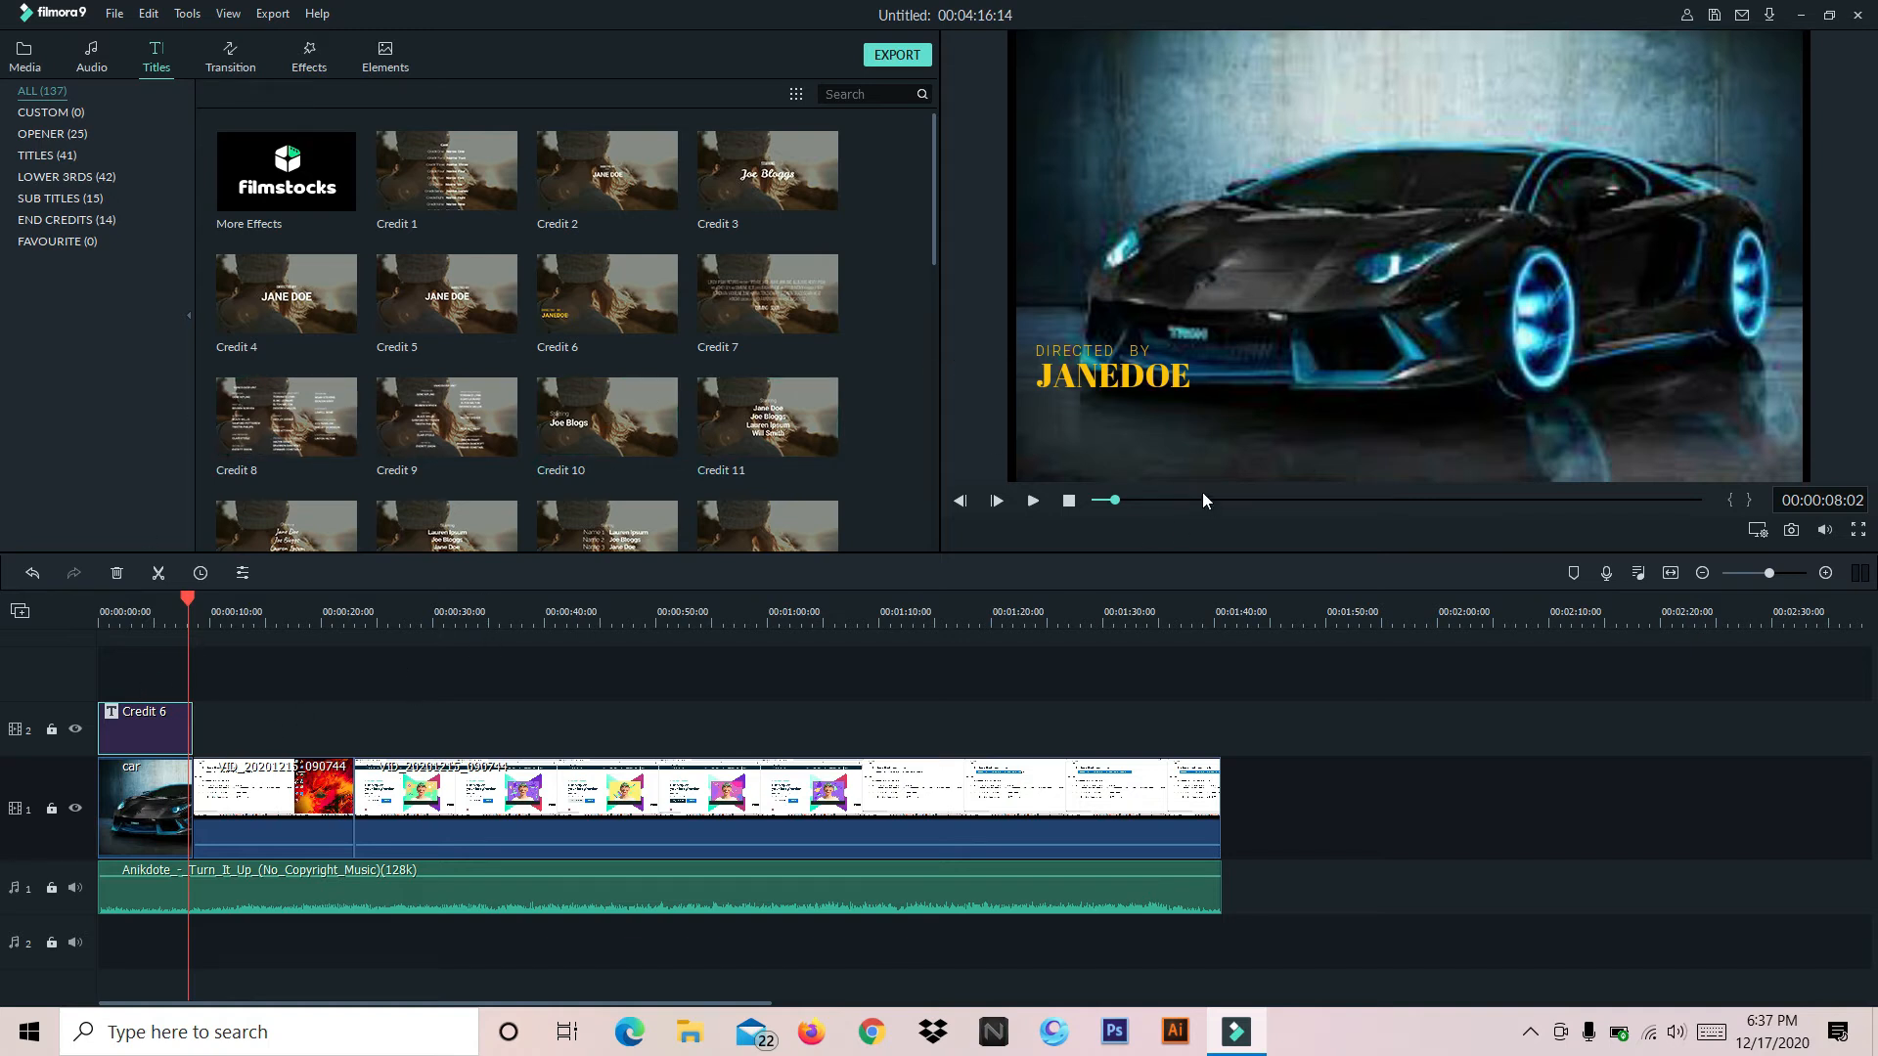
Replace the title's JANEDOE text with "AWES gaming yt" and move it lower, clear of the DIRECTED BY line
{"action": "double_click", "coordinate": [1111, 382]}
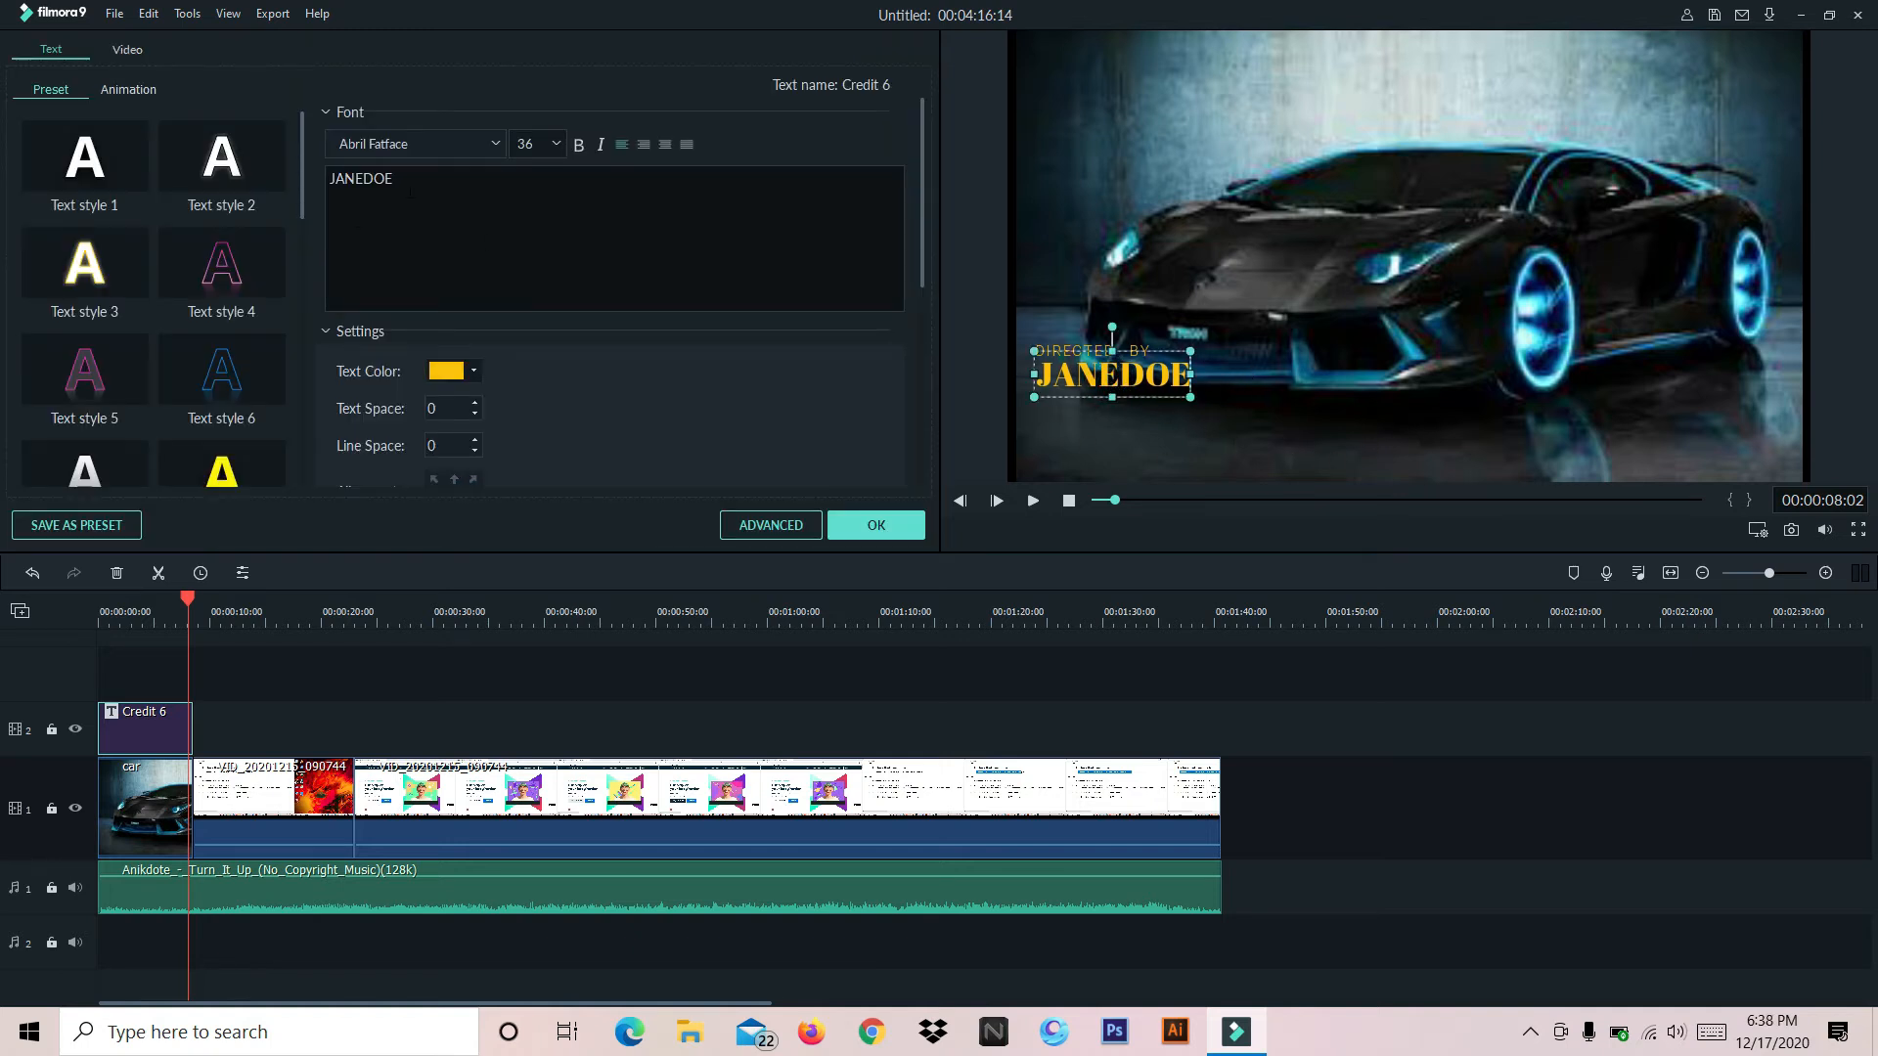
{"action": "left_click_drag", "start_coordinate": [393, 179], "coordinate": [311, 192]}
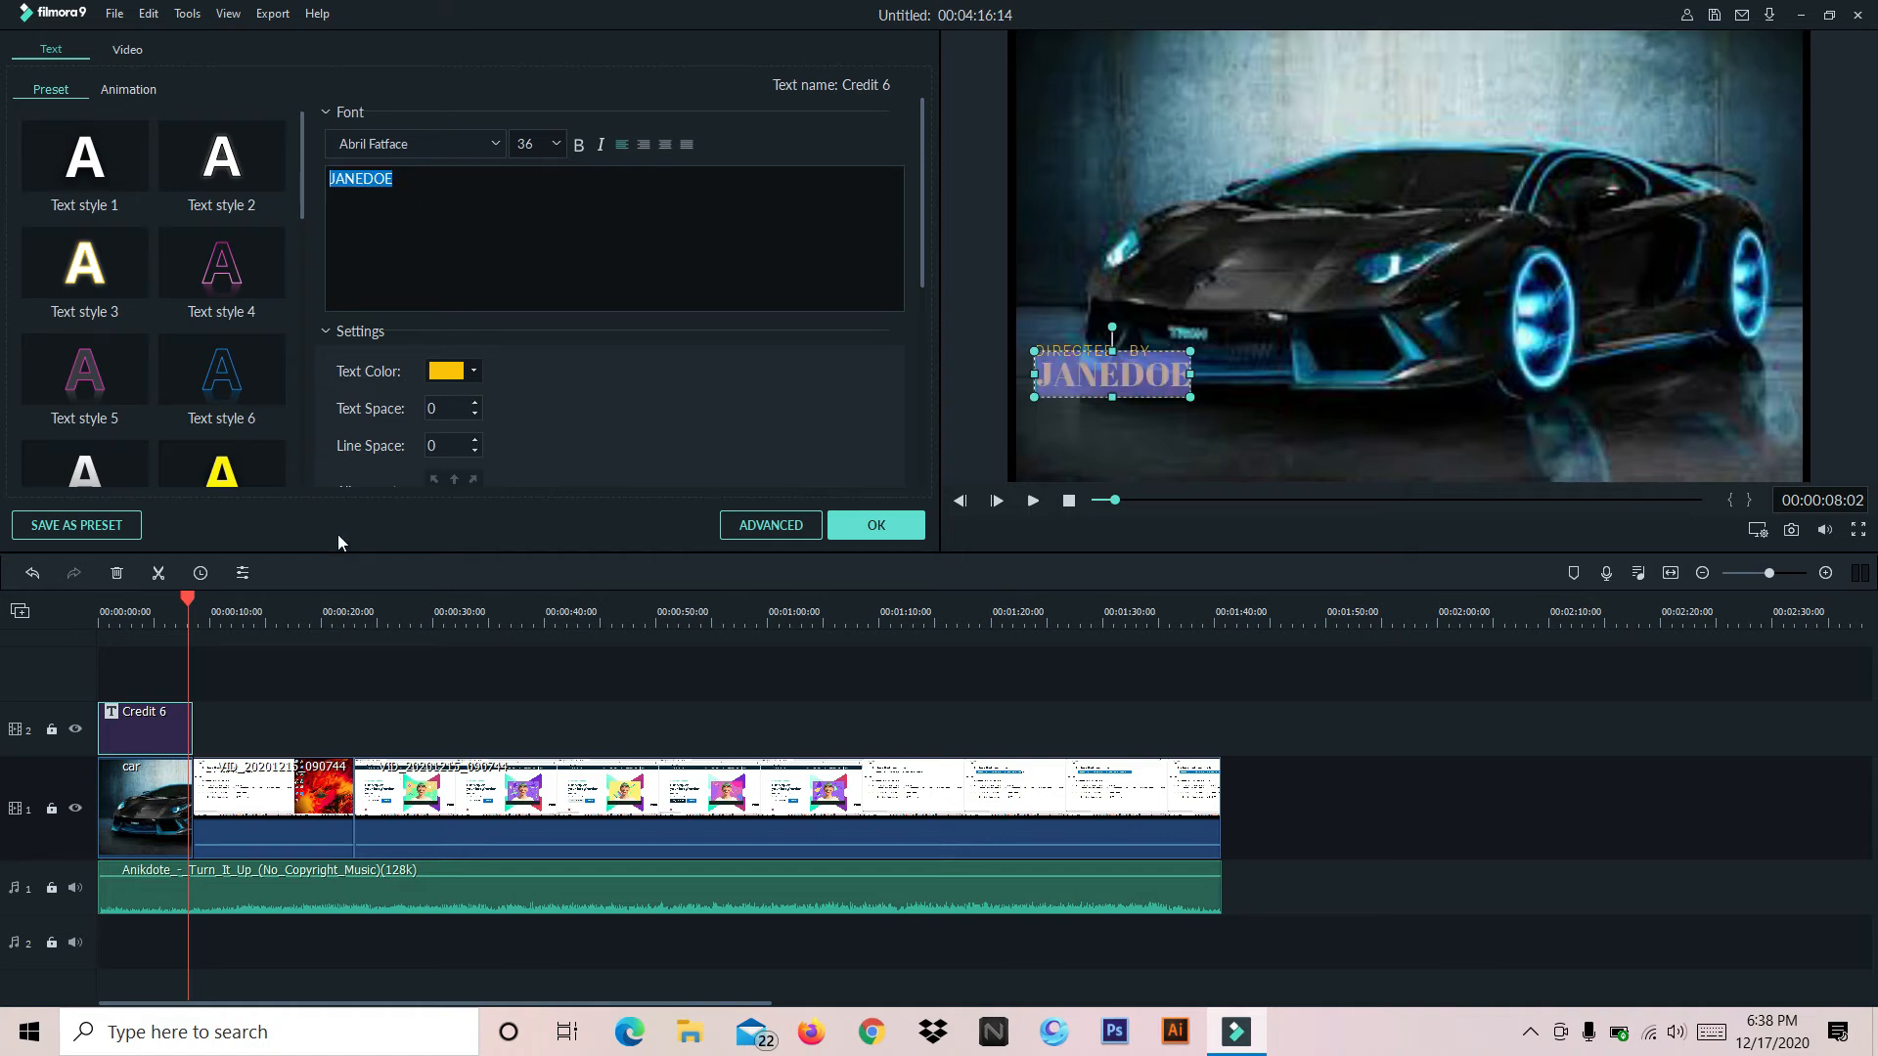
{"action": "type", "text": "AWES"}
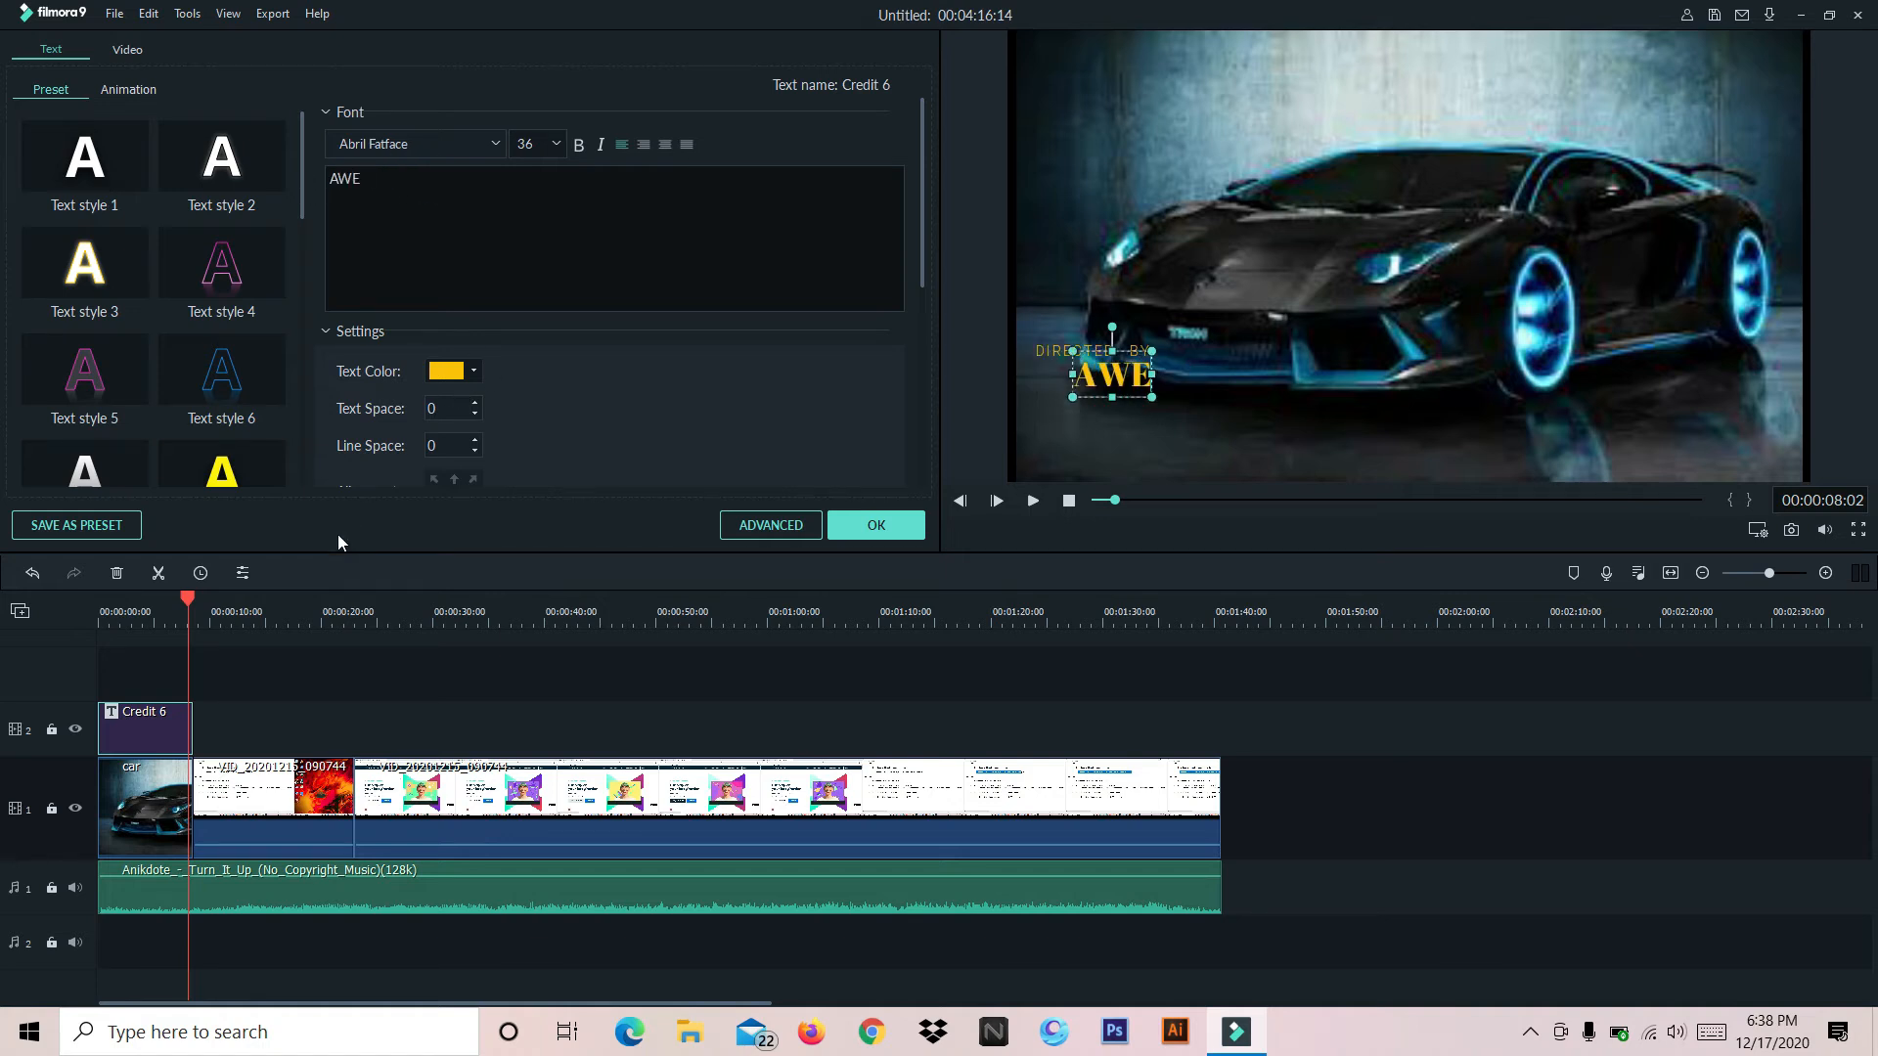
{"action": "type", "text": " gaming yt"}
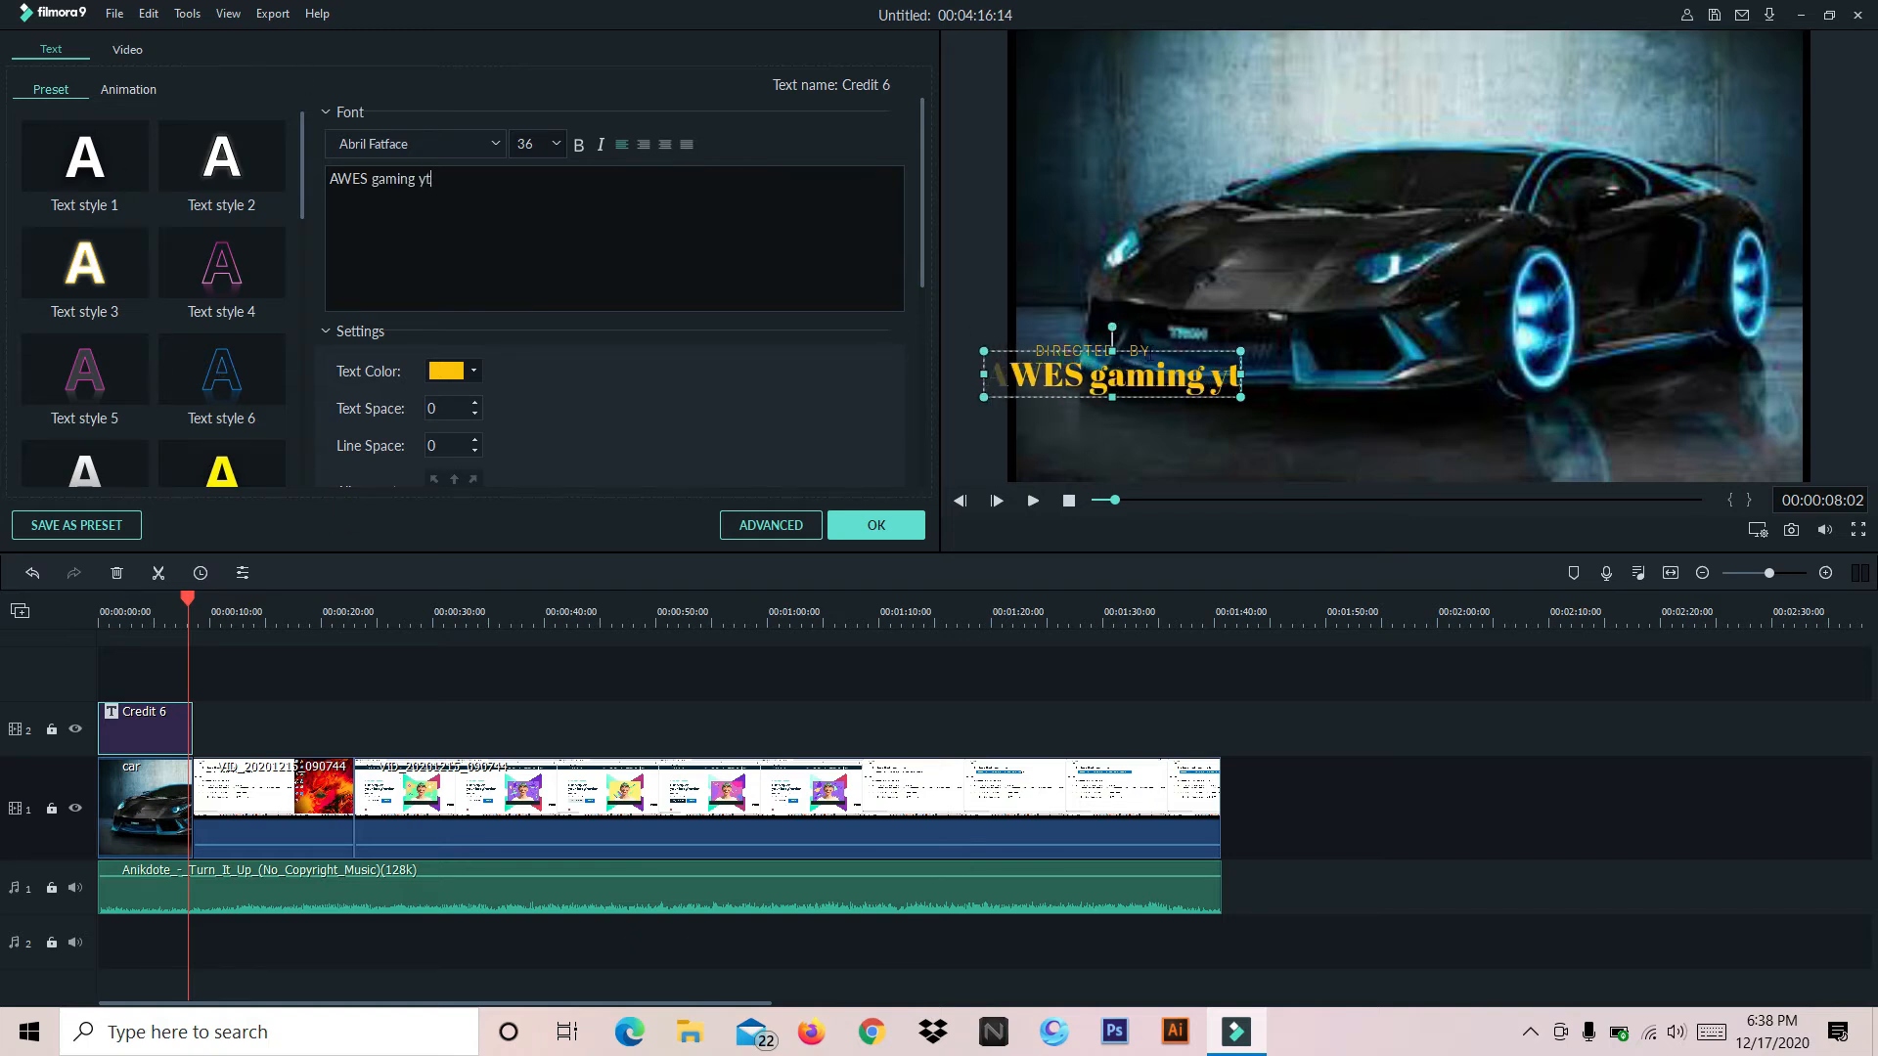
{"action": "left_click_drag", "start_coordinate": [1147, 358], "coordinate": [1193, 421]}
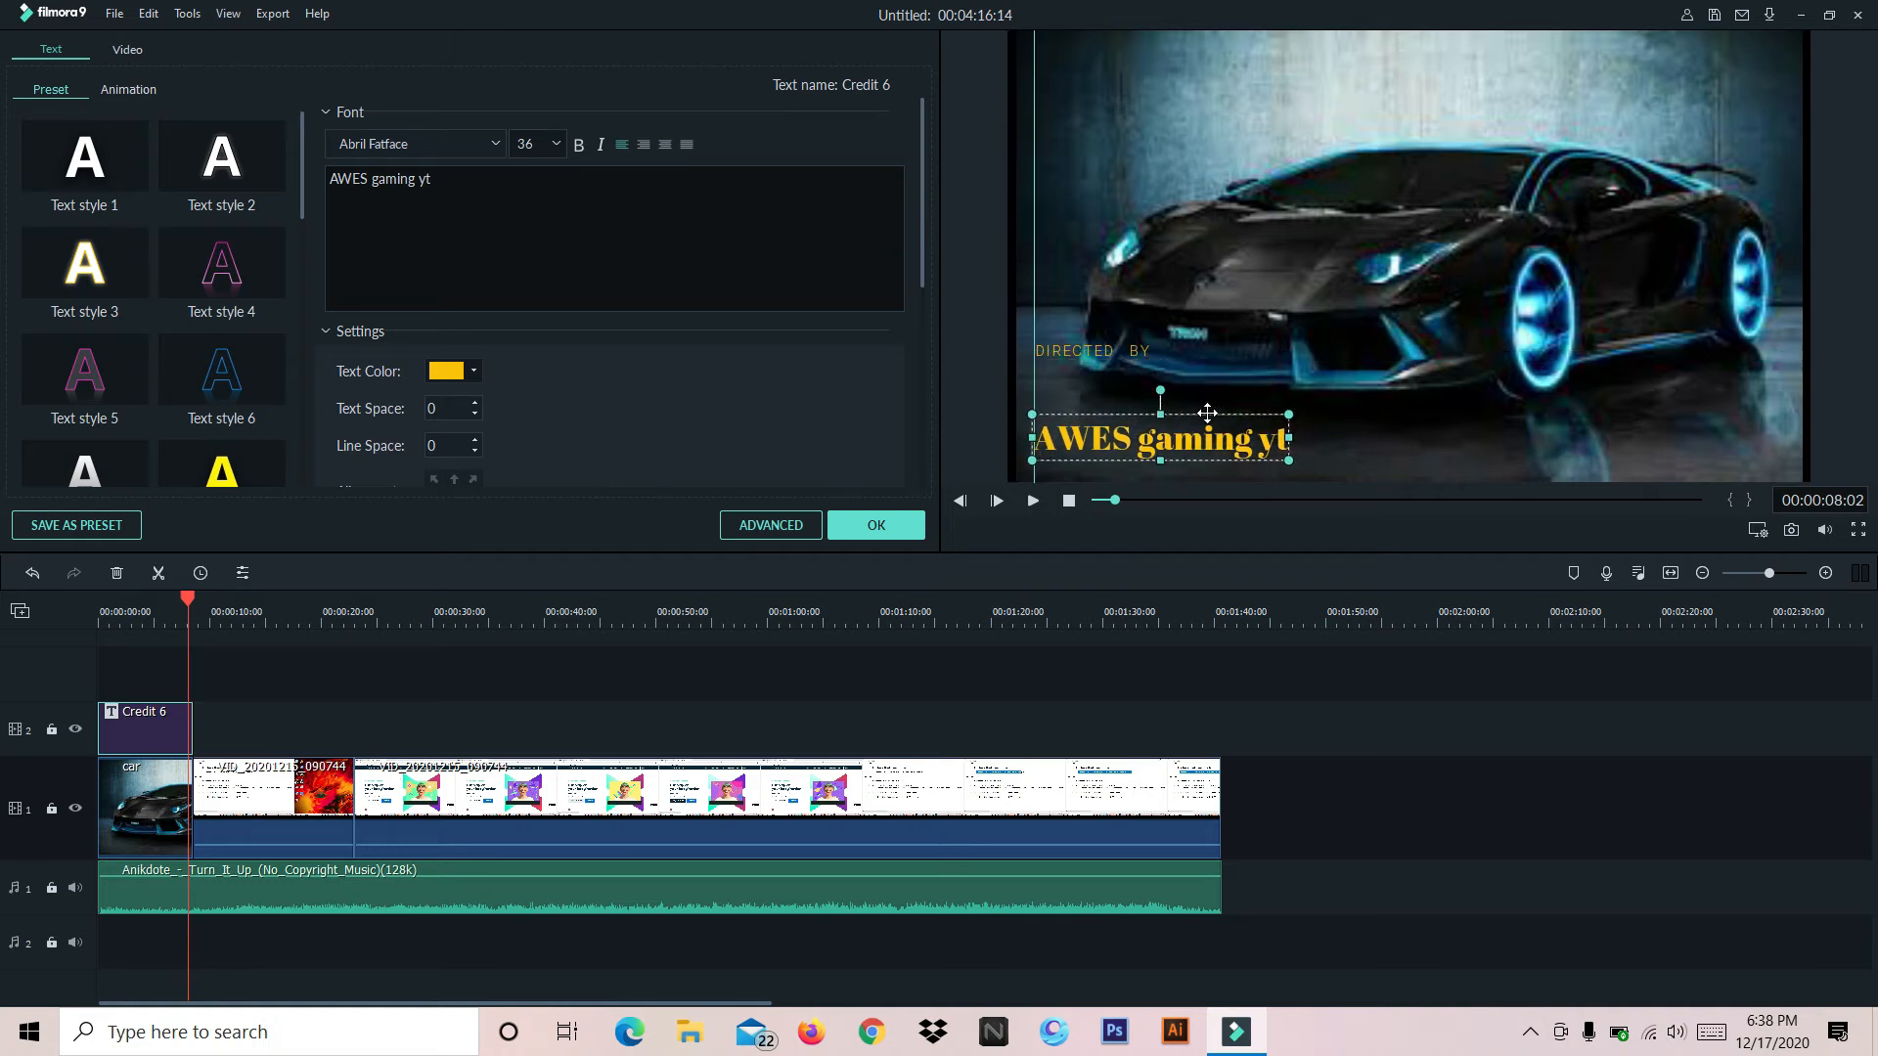
Delete the word DIRECTED from the title's smaller text line, keeping only BY
{"action": "left_click", "coordinate": [1107, 354]}
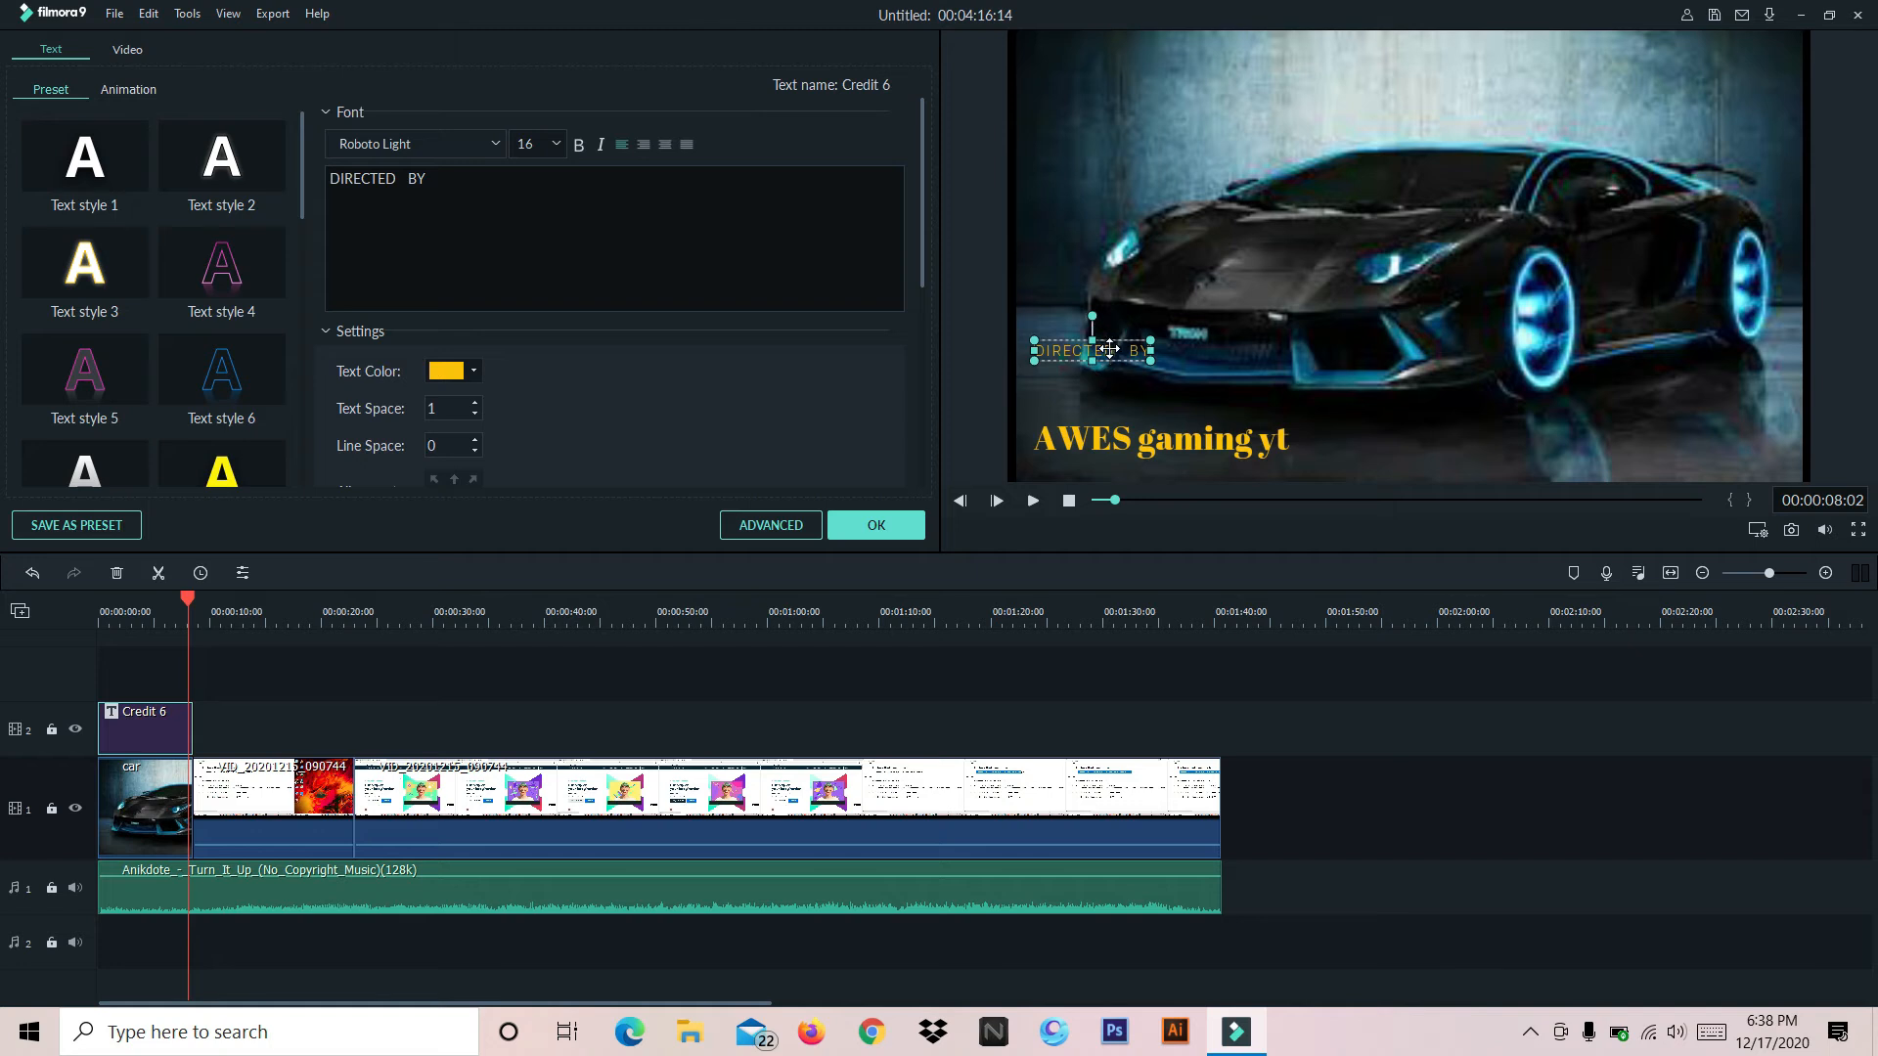
{"action": "left_click", "coordinate": [1133, 357]}
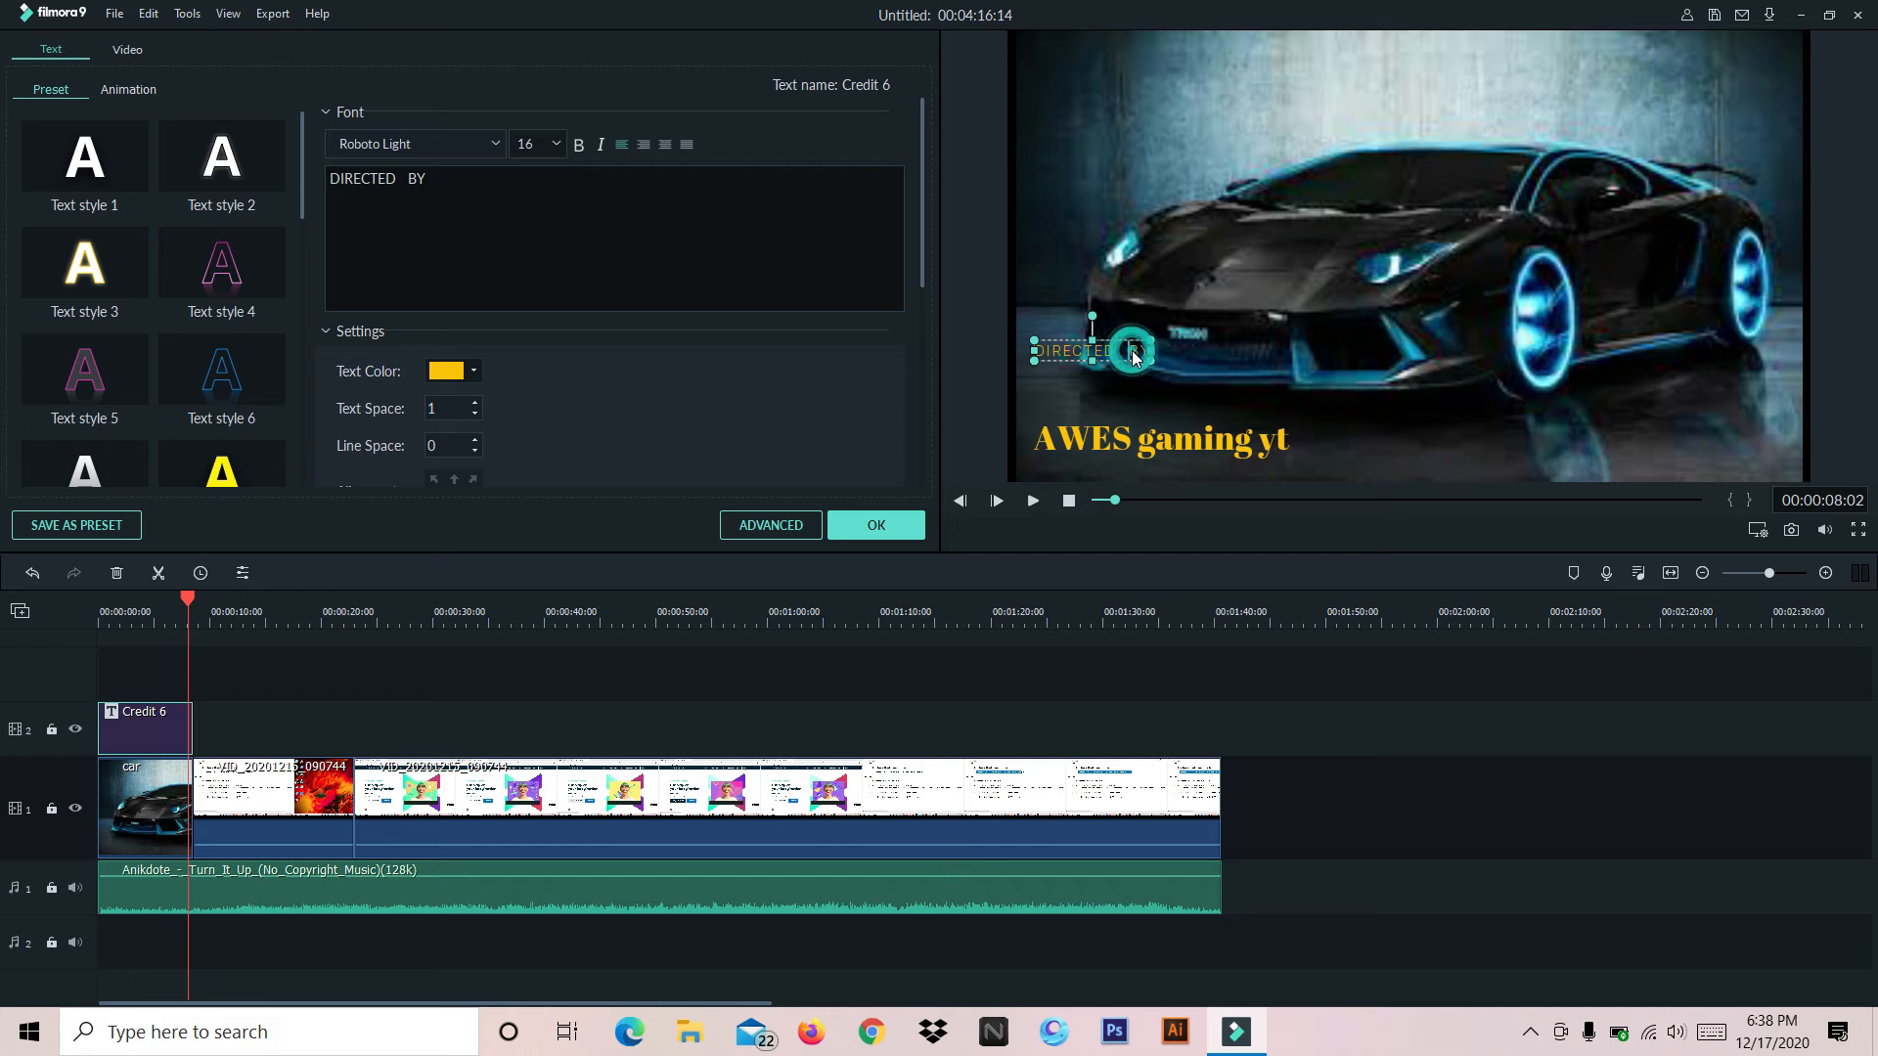
{"action": "double_click", "coordinate": [1136, 346]}
{"action": "left_click", "coordinate": [1139, 346]}
{"action": "left_click", "coordinate": [1136, 349]}
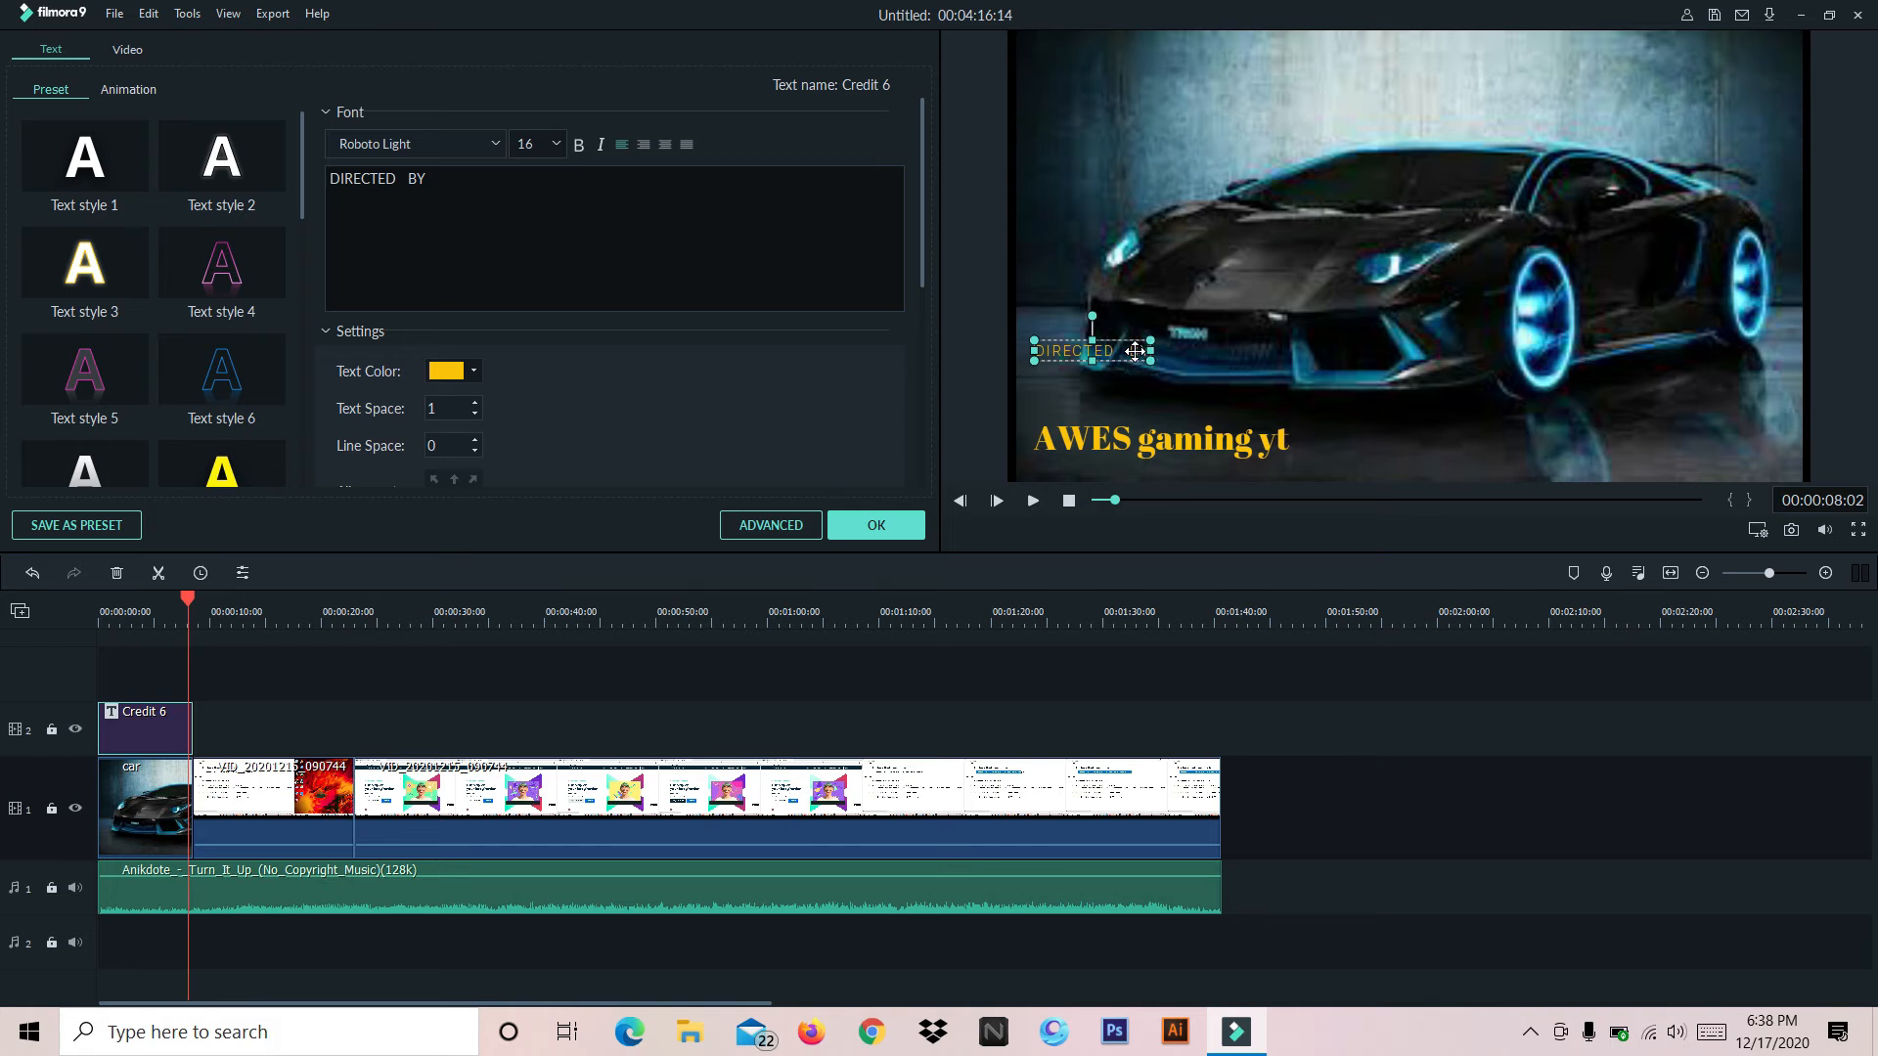
{"action": "left_click_drag", "start_coordinate": [1121, 351], "coordinate": [999, 337]}
{"action": "key", "text": "BackSpace"}
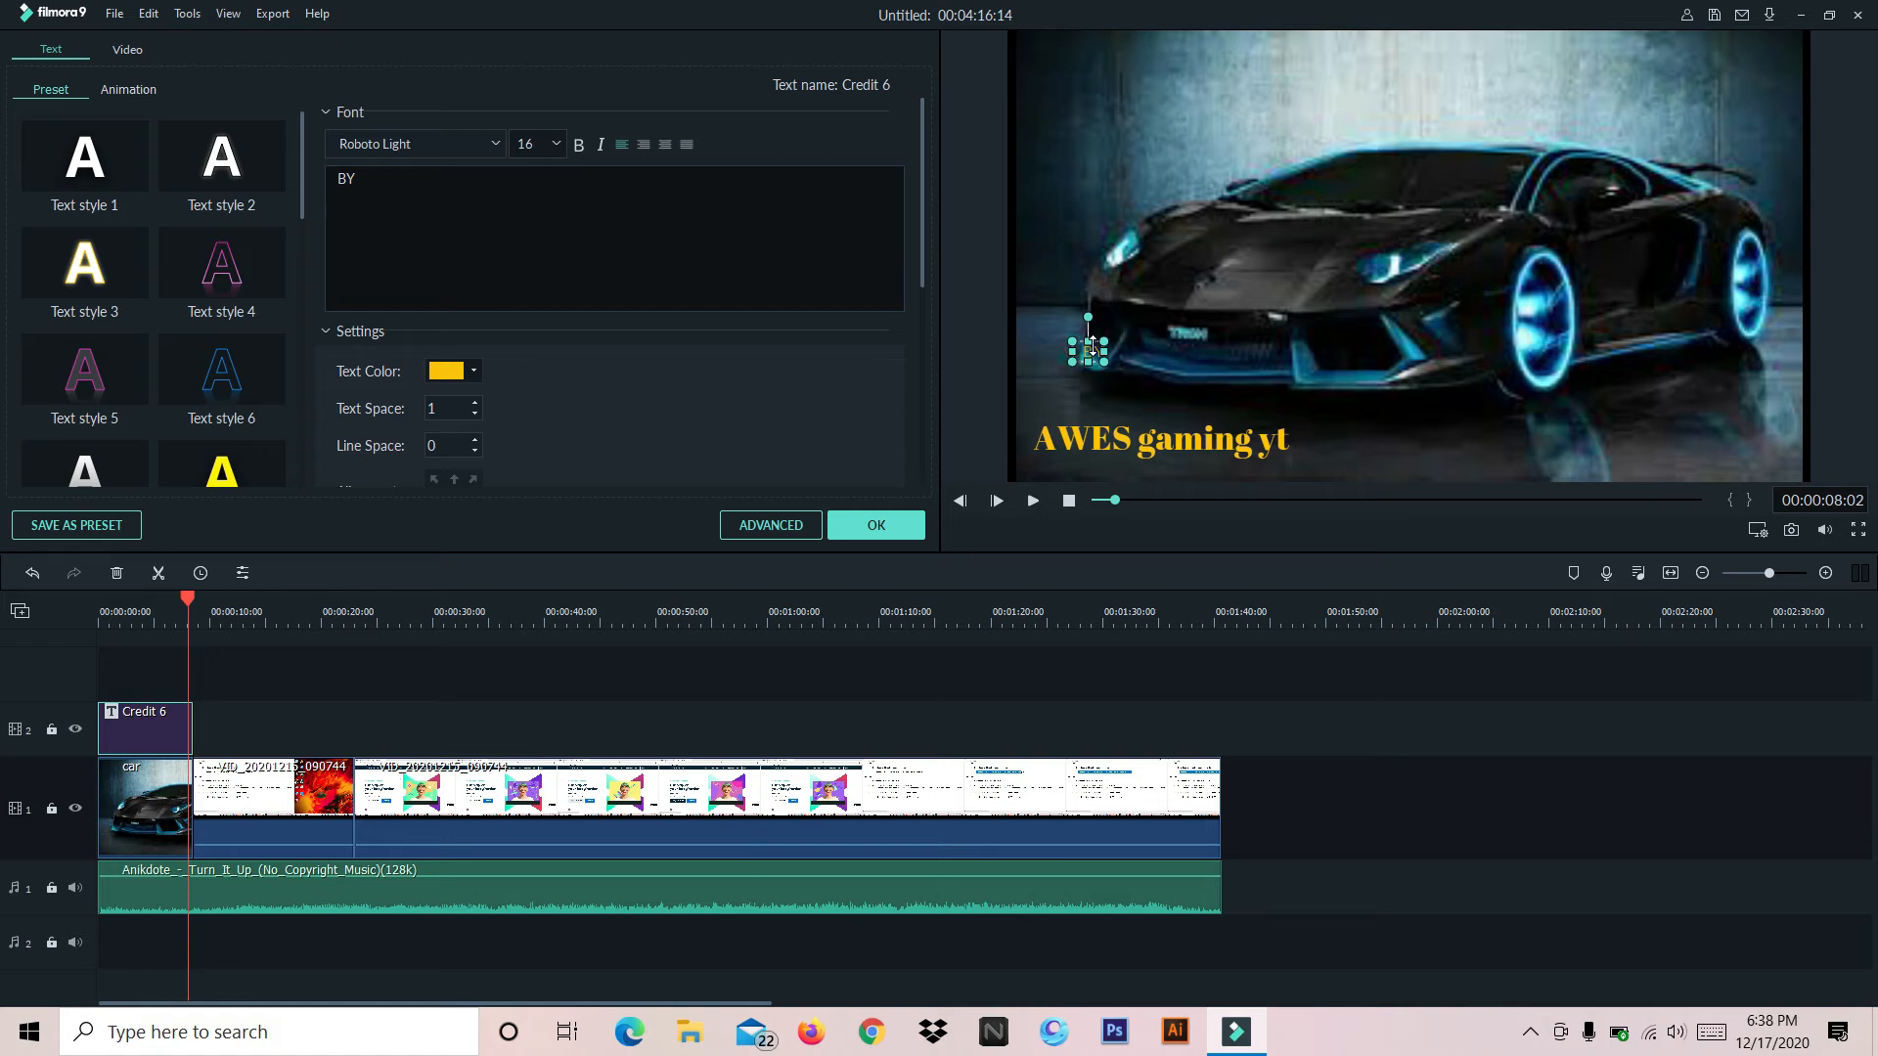
Delete the remaining BY text from the title's smaller line and apply the title edits
{"action": "left_click", "coordinate": [636, 184]}
{"action": "key", "text": "BackSpace"}
{"action": "key", "text": "BackSpace"}
{"action": "left_click", "coordinate": [876, 532]}
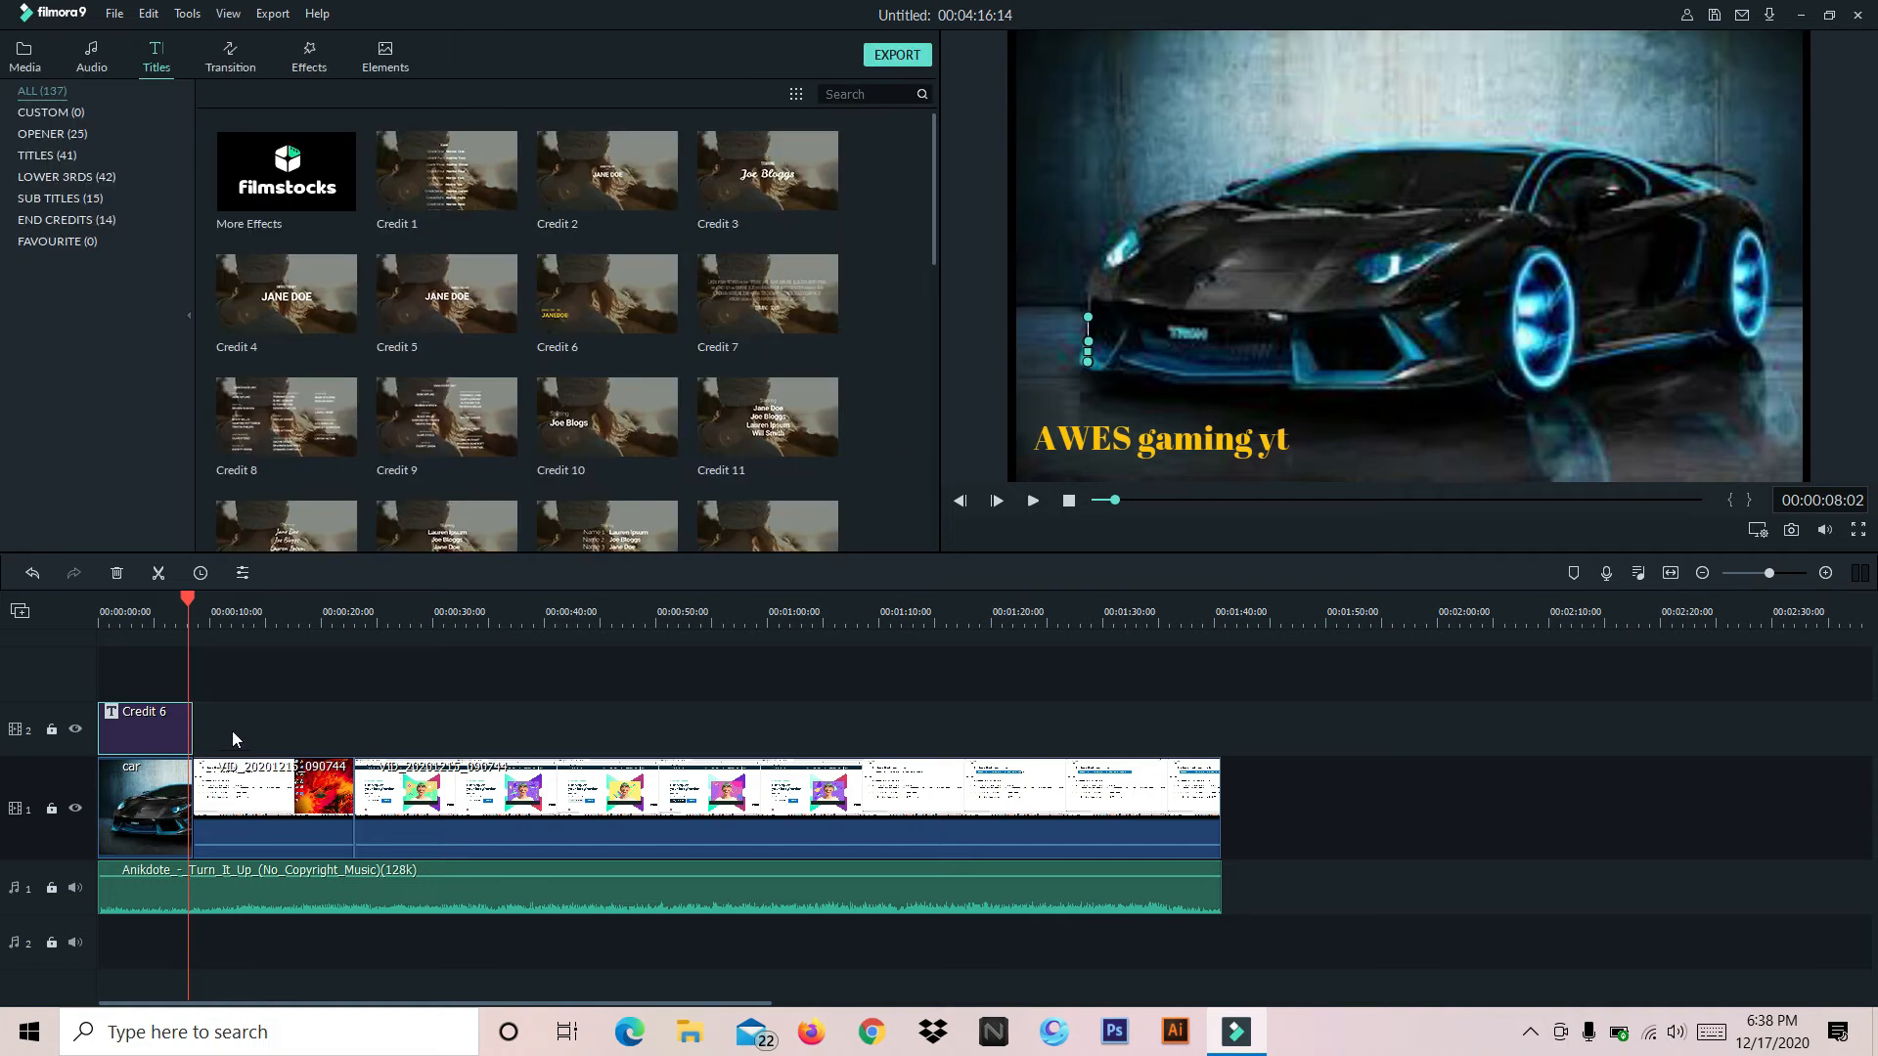
Play the timeline from the beginning to check the title over the car image
{"action": "left_click_drag", "start_coordinate": [186, 596], "coordinate": [81, 630]}
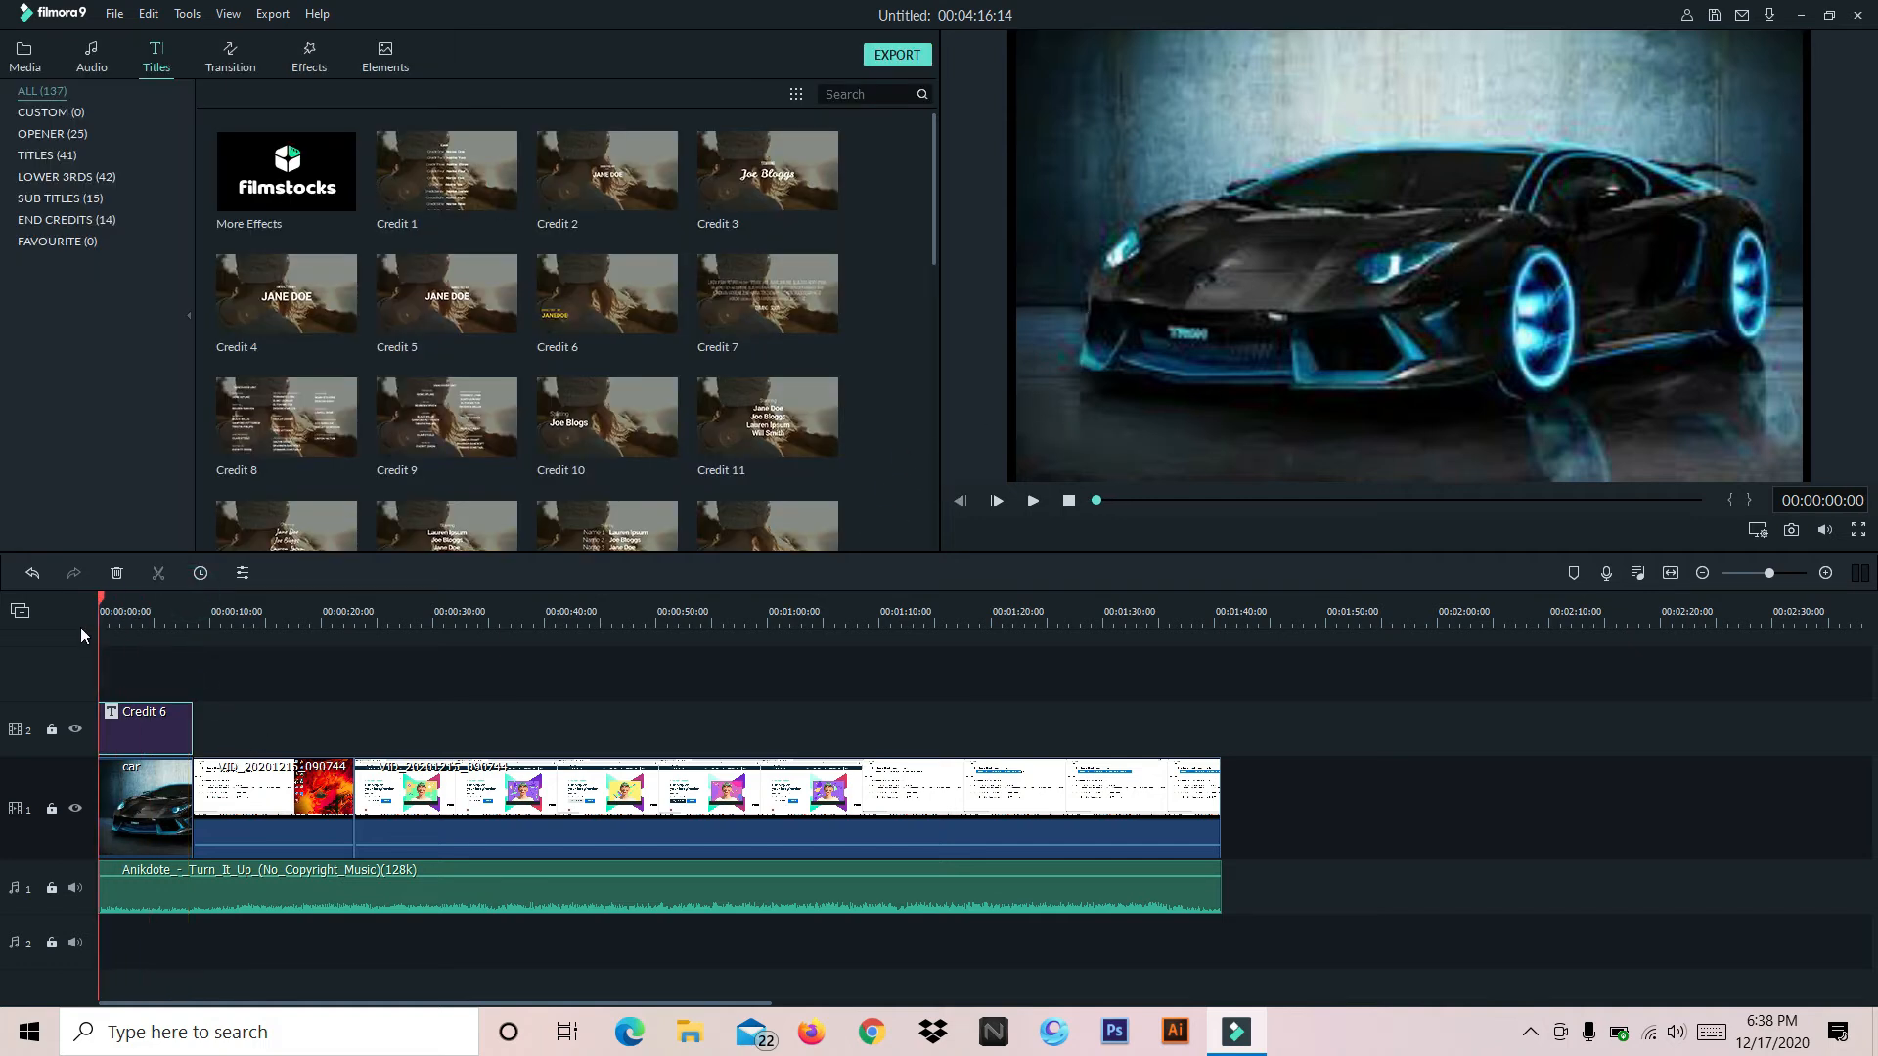
{"action": "left_click", "coordinate": [1034, 502]}
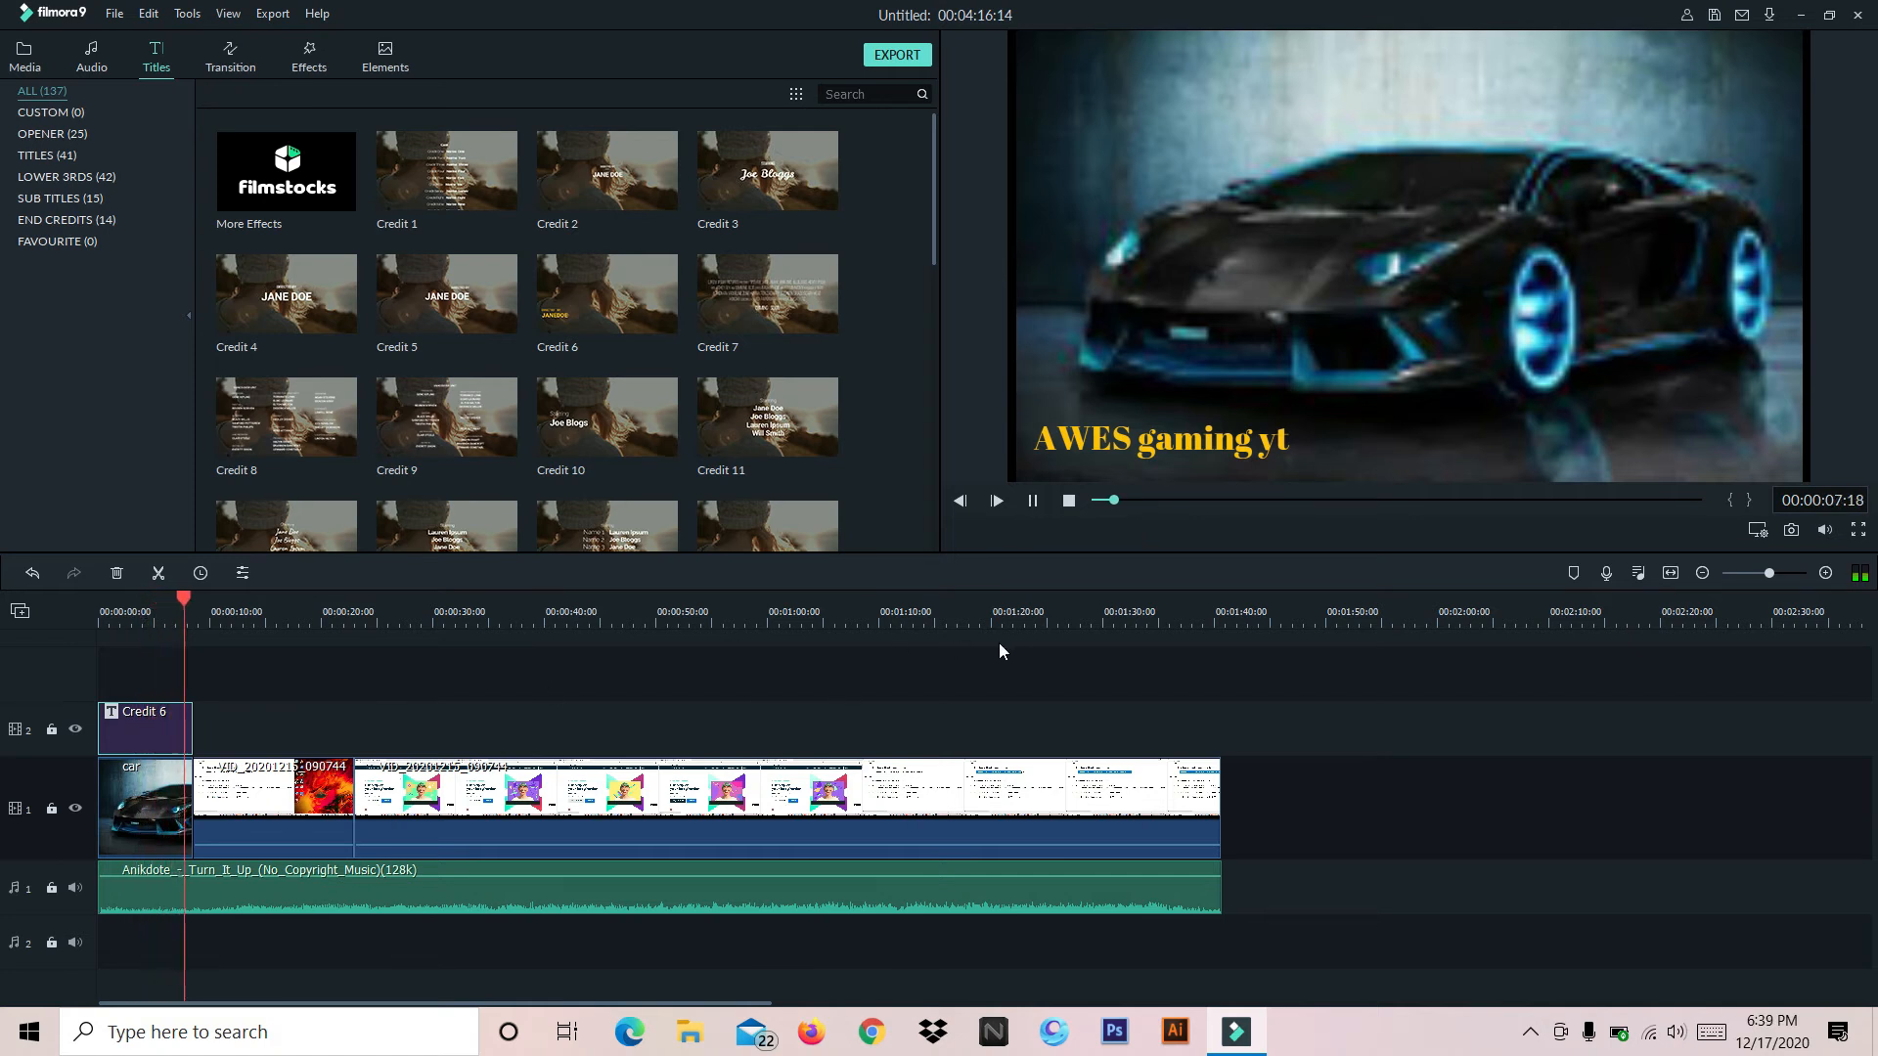
{"action": "left_click", "coordinate": [1032, 500]}
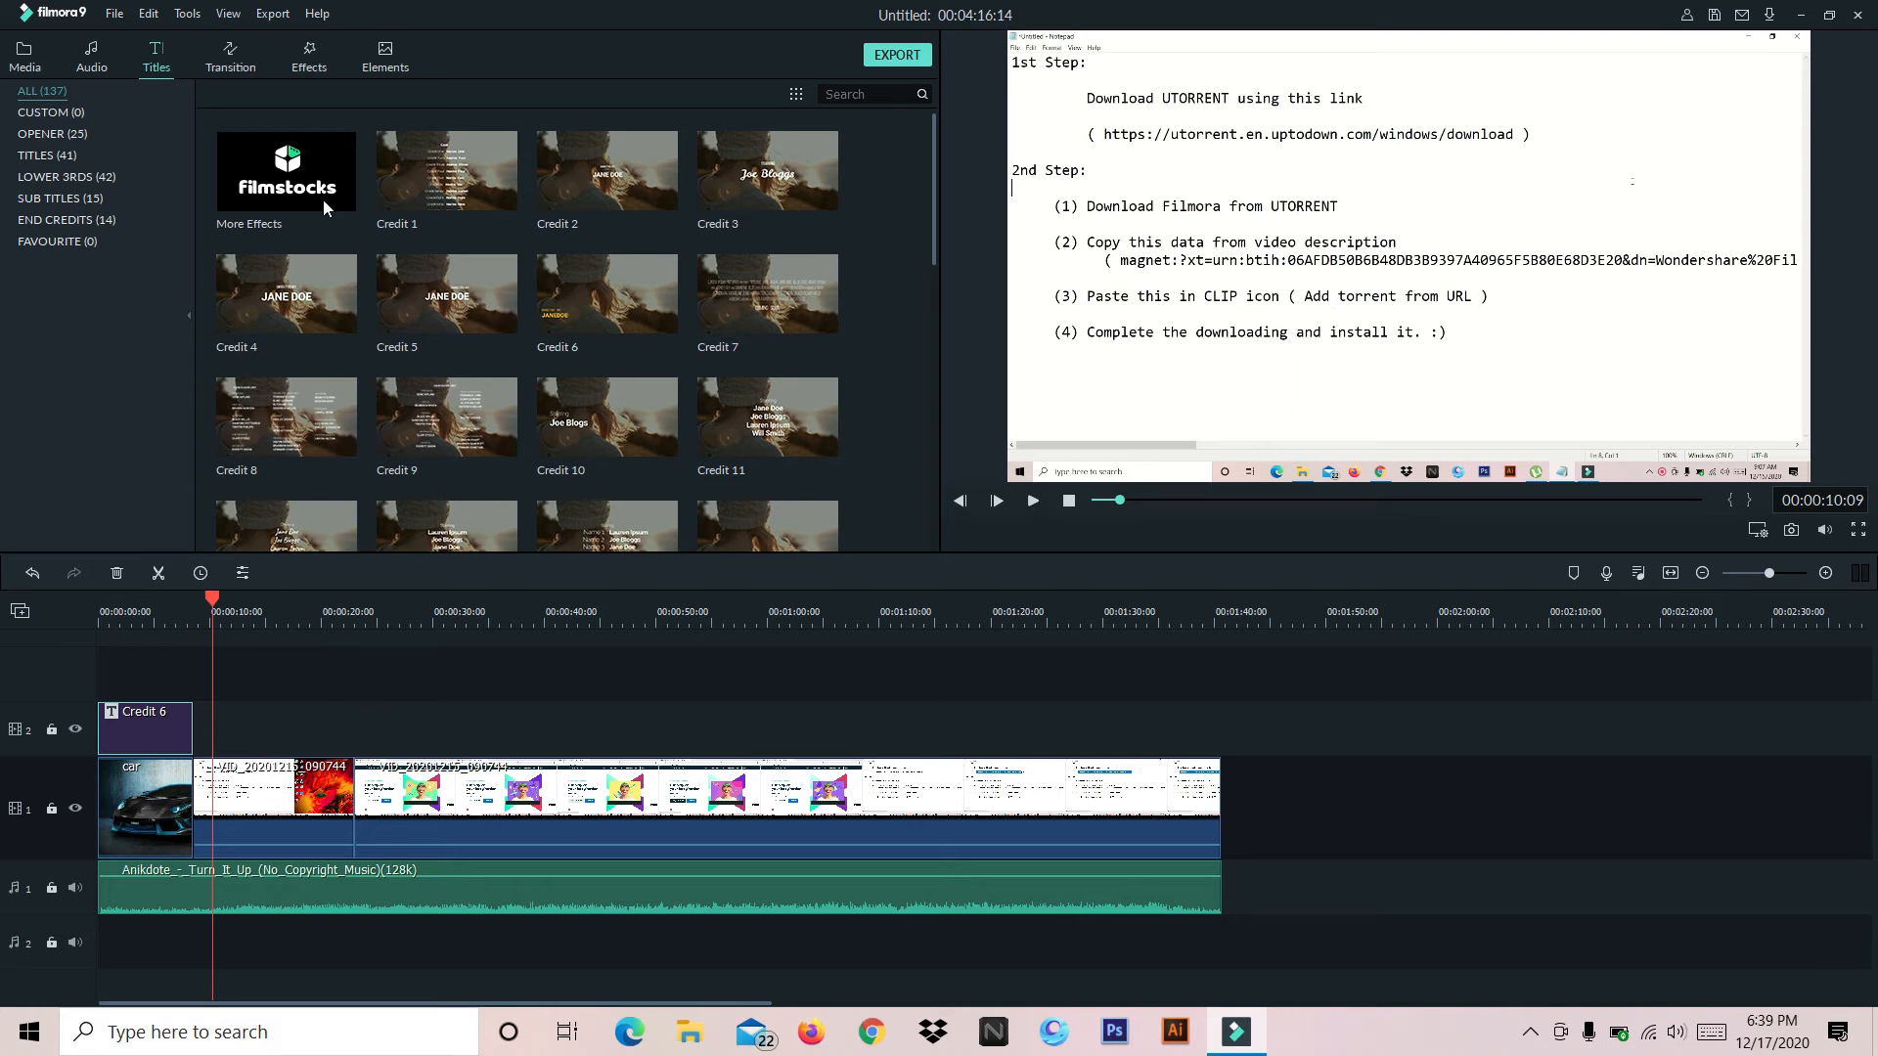
Open the transition library and play the plain cut between the car image and the first video clip
{"action": "left_click", "coordinate": [243, 64]}
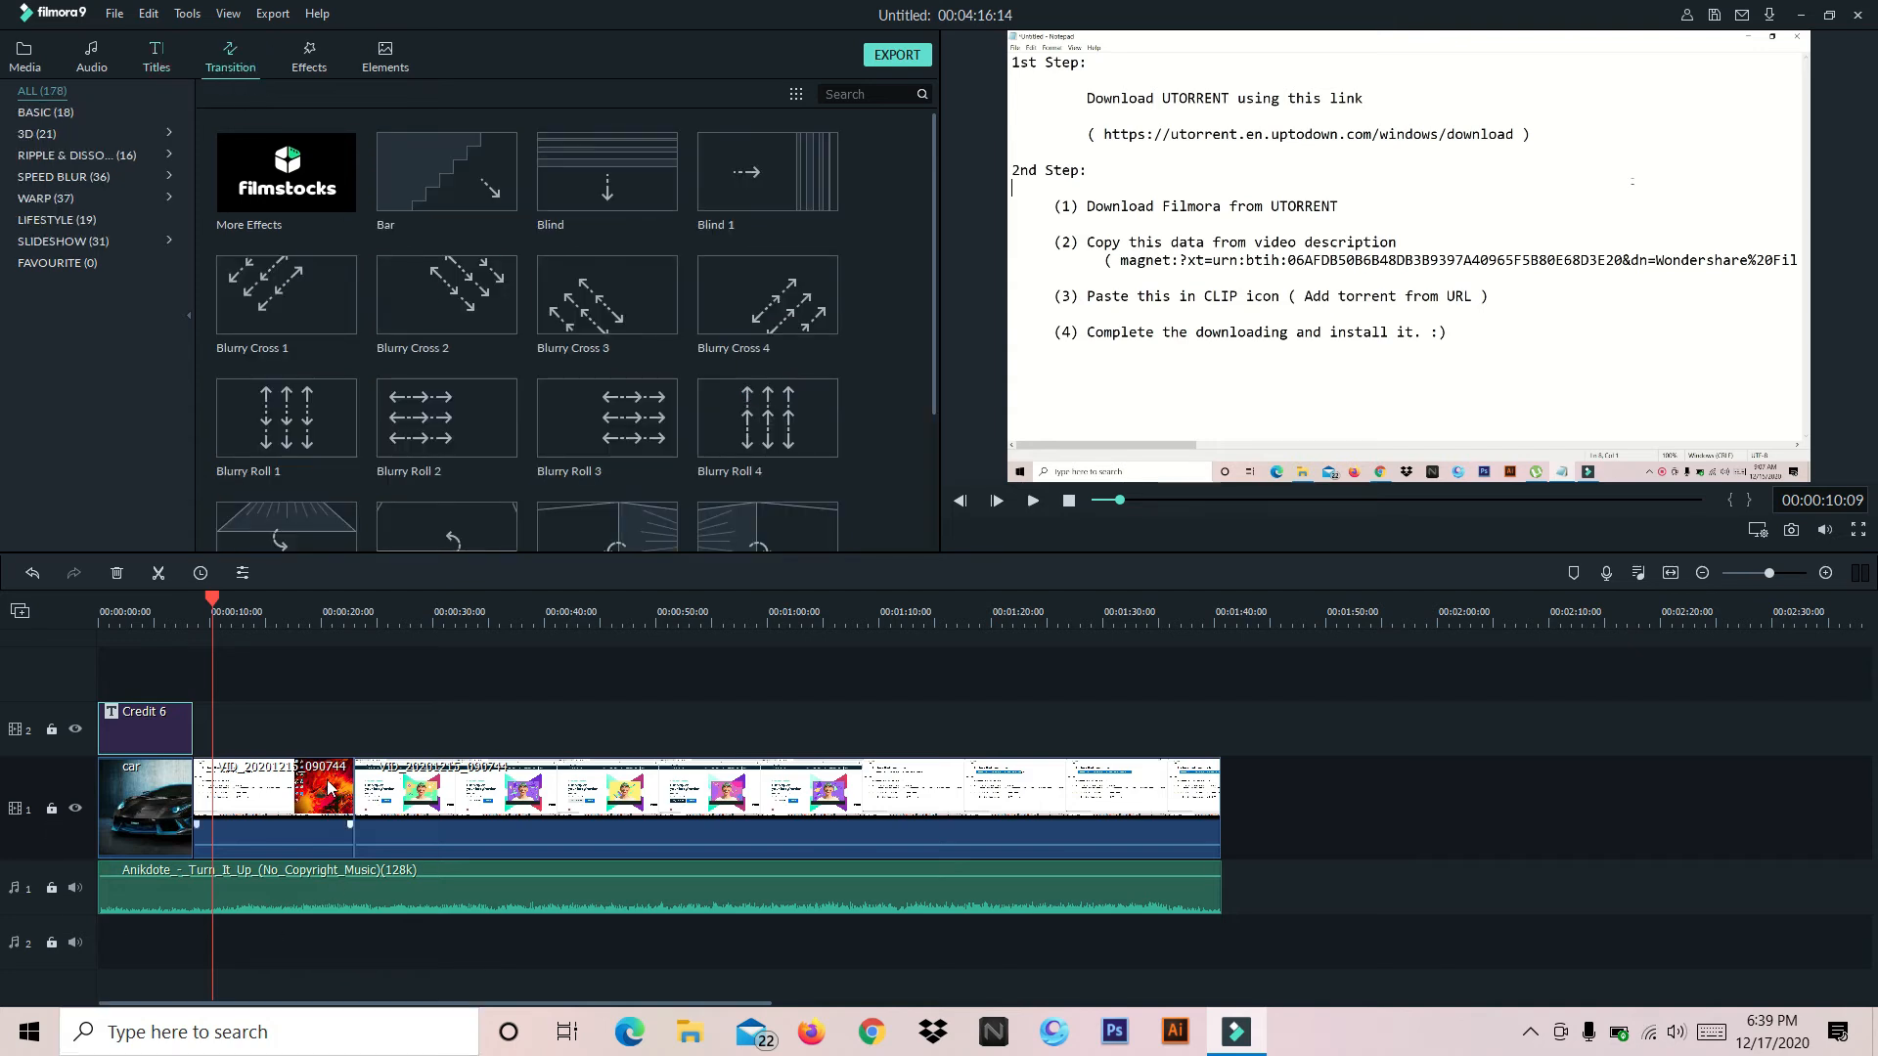
{"action": "left_click", "coordinate": [470, 800]}
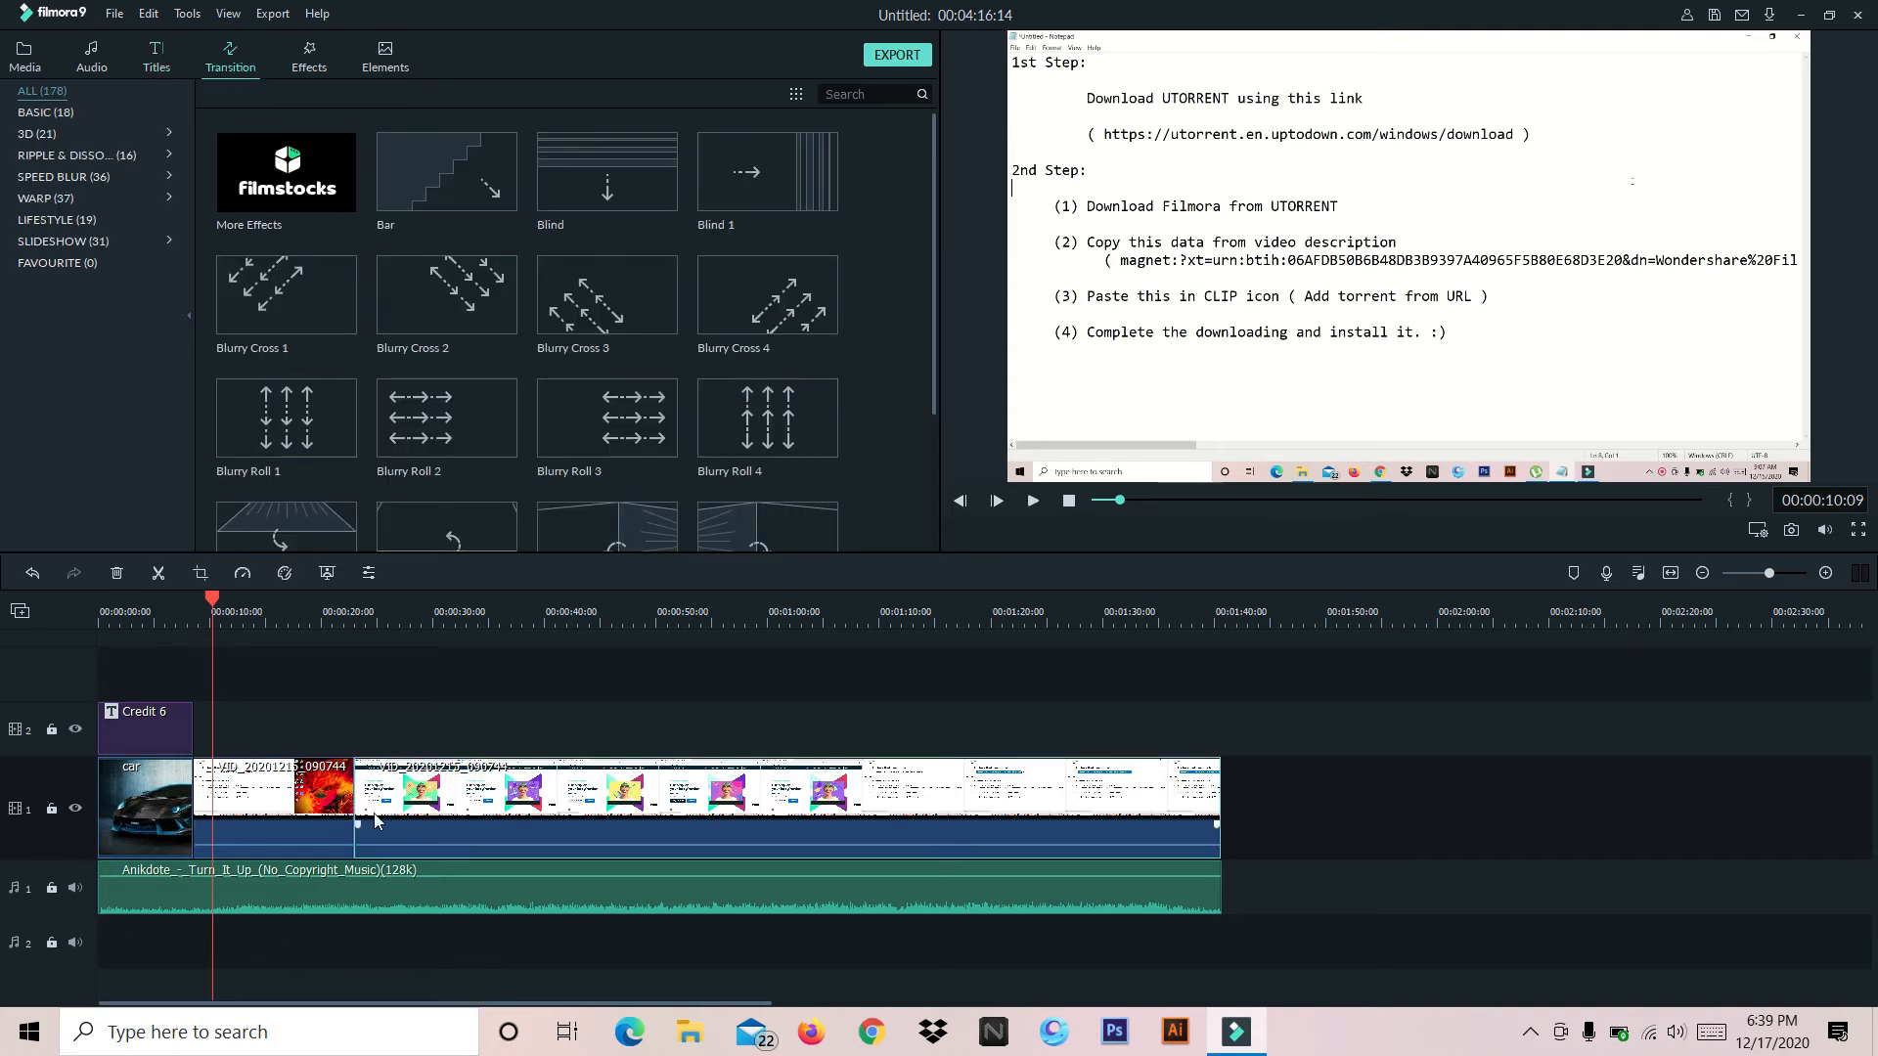
{"action": "left_click", "coordinate": [147, 812]}
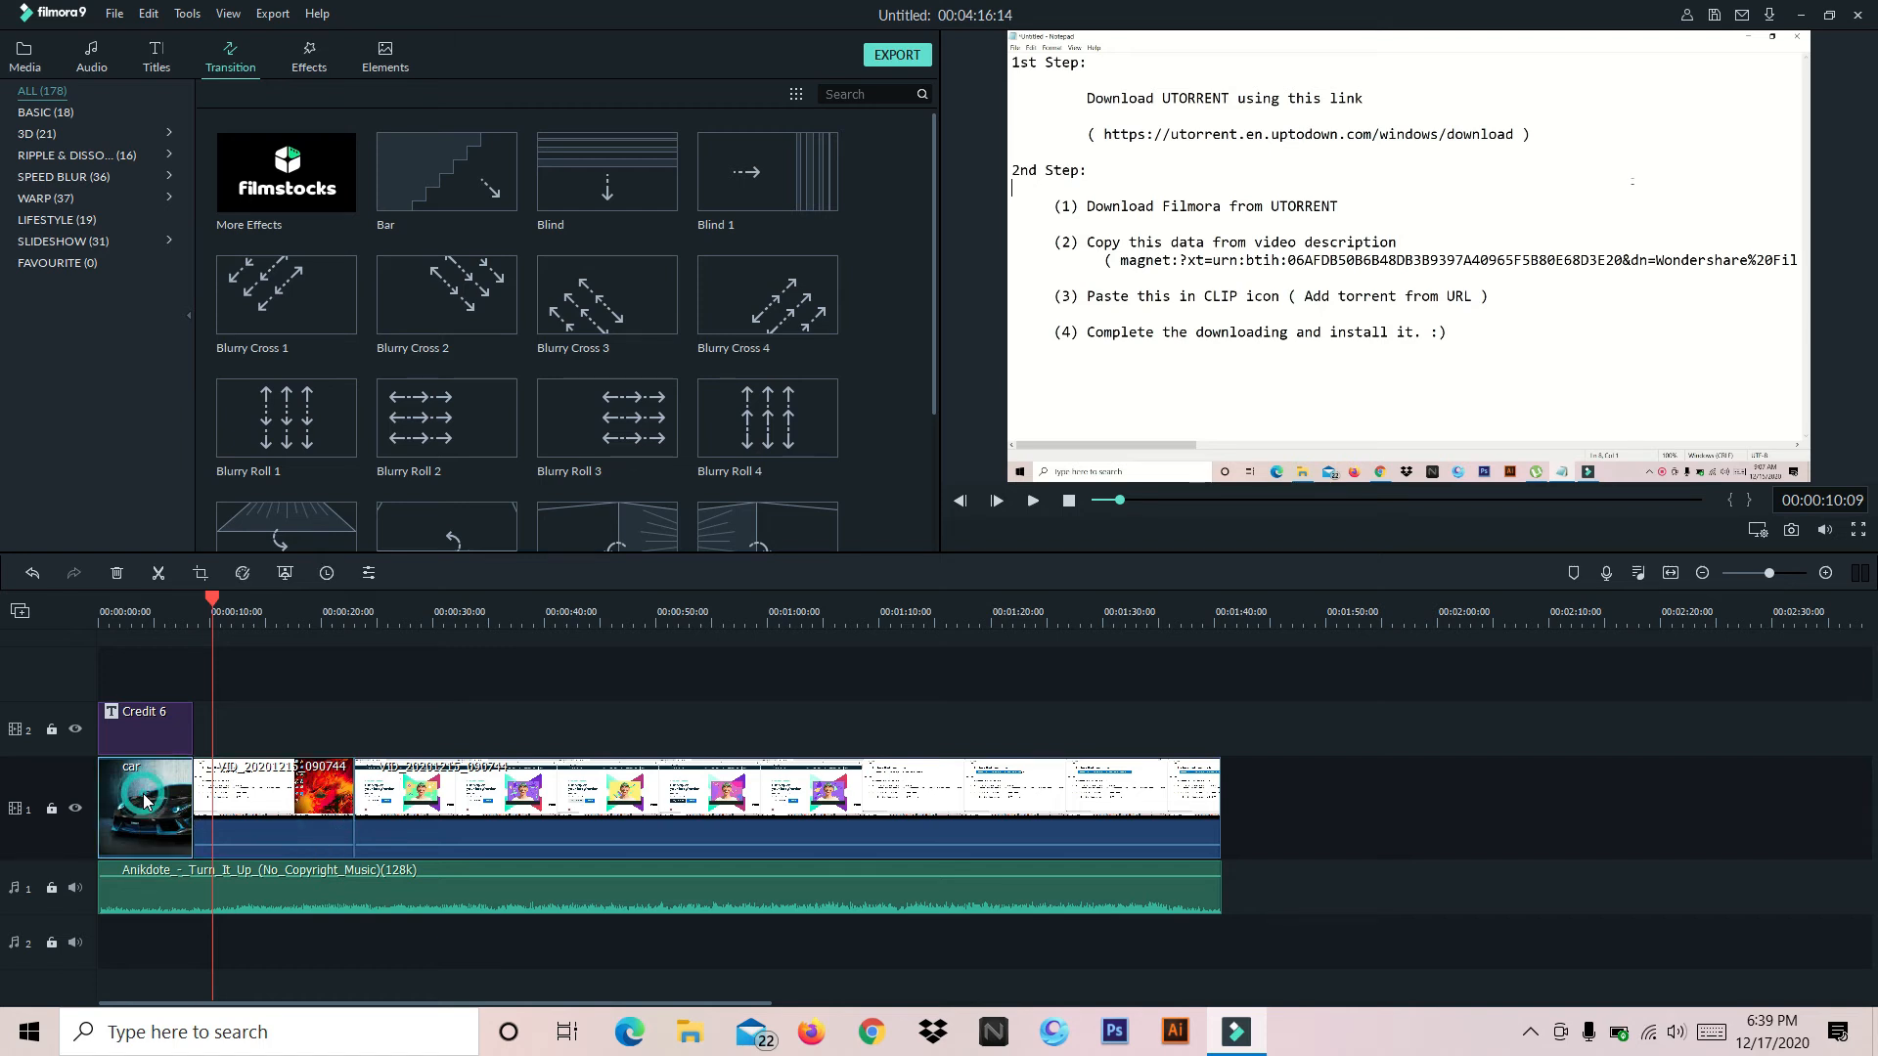
{"action": "left_click", "coordinate": [303, 798]}
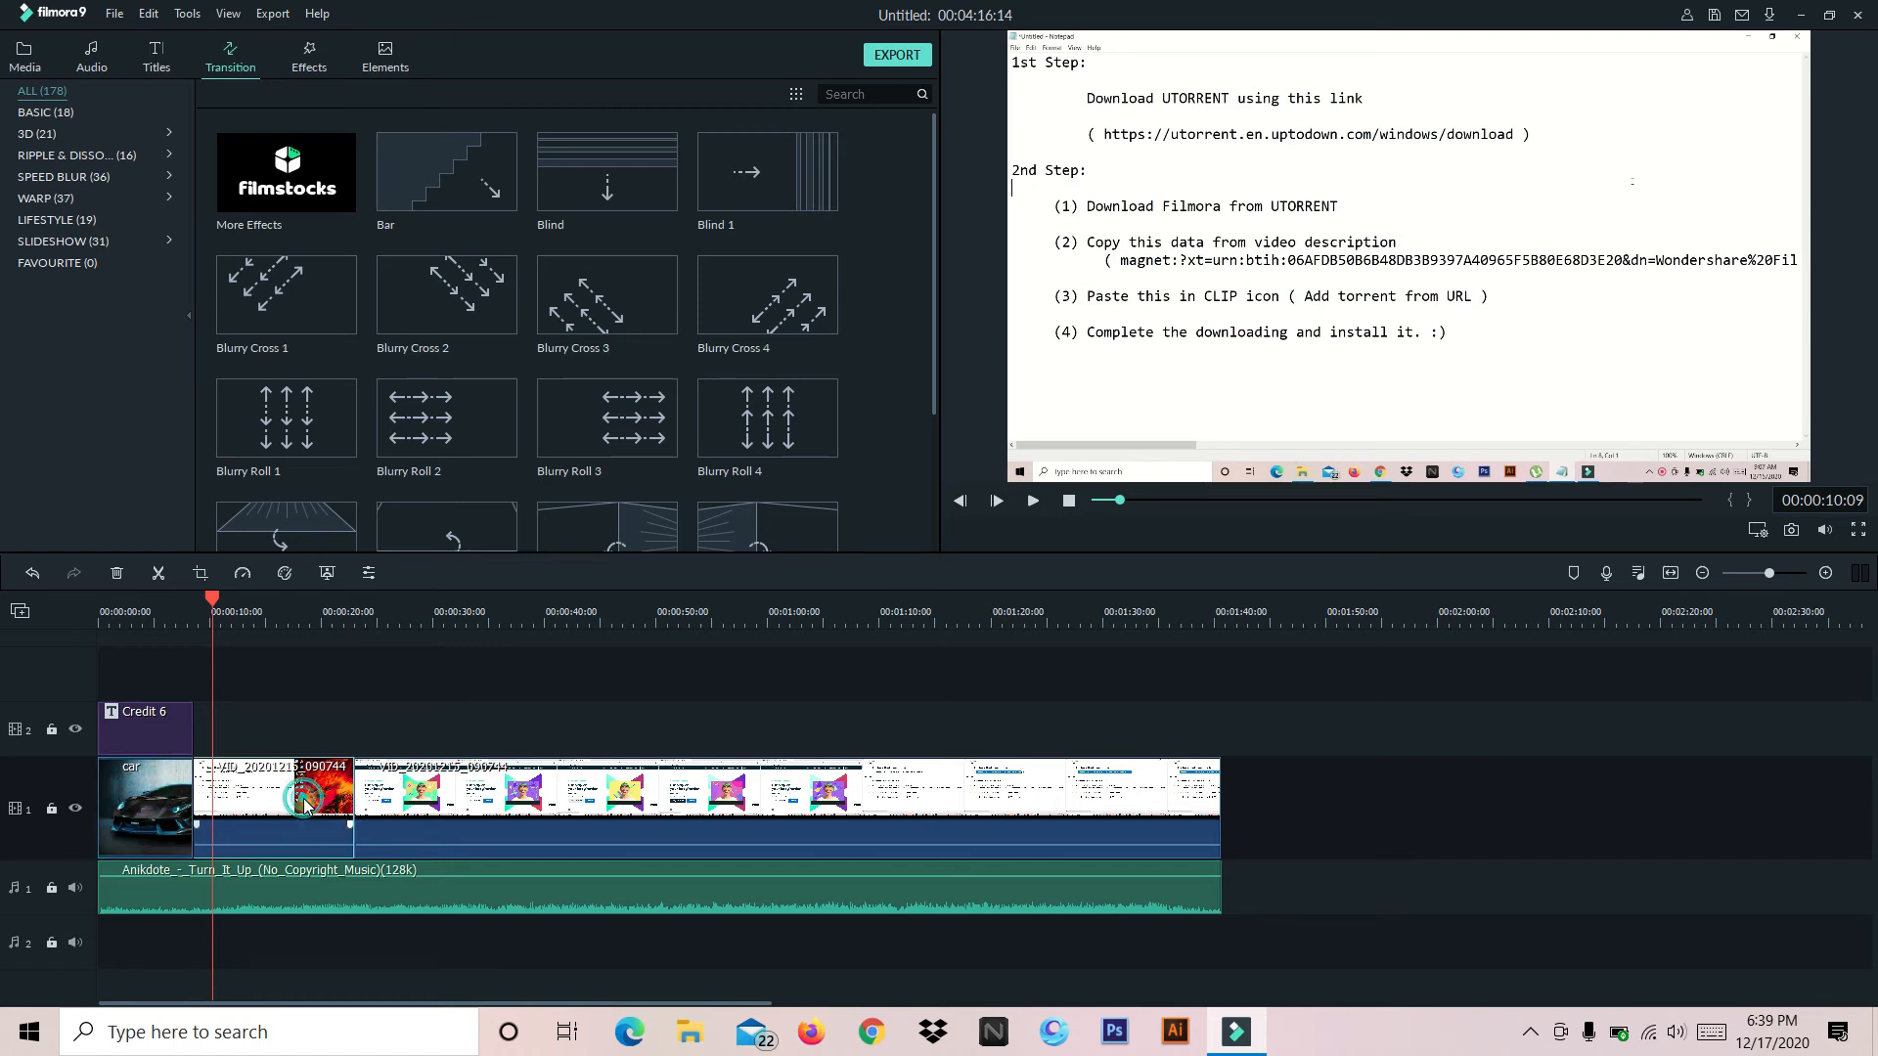
{"action": "left_click", "coordinate": [536, 797]}
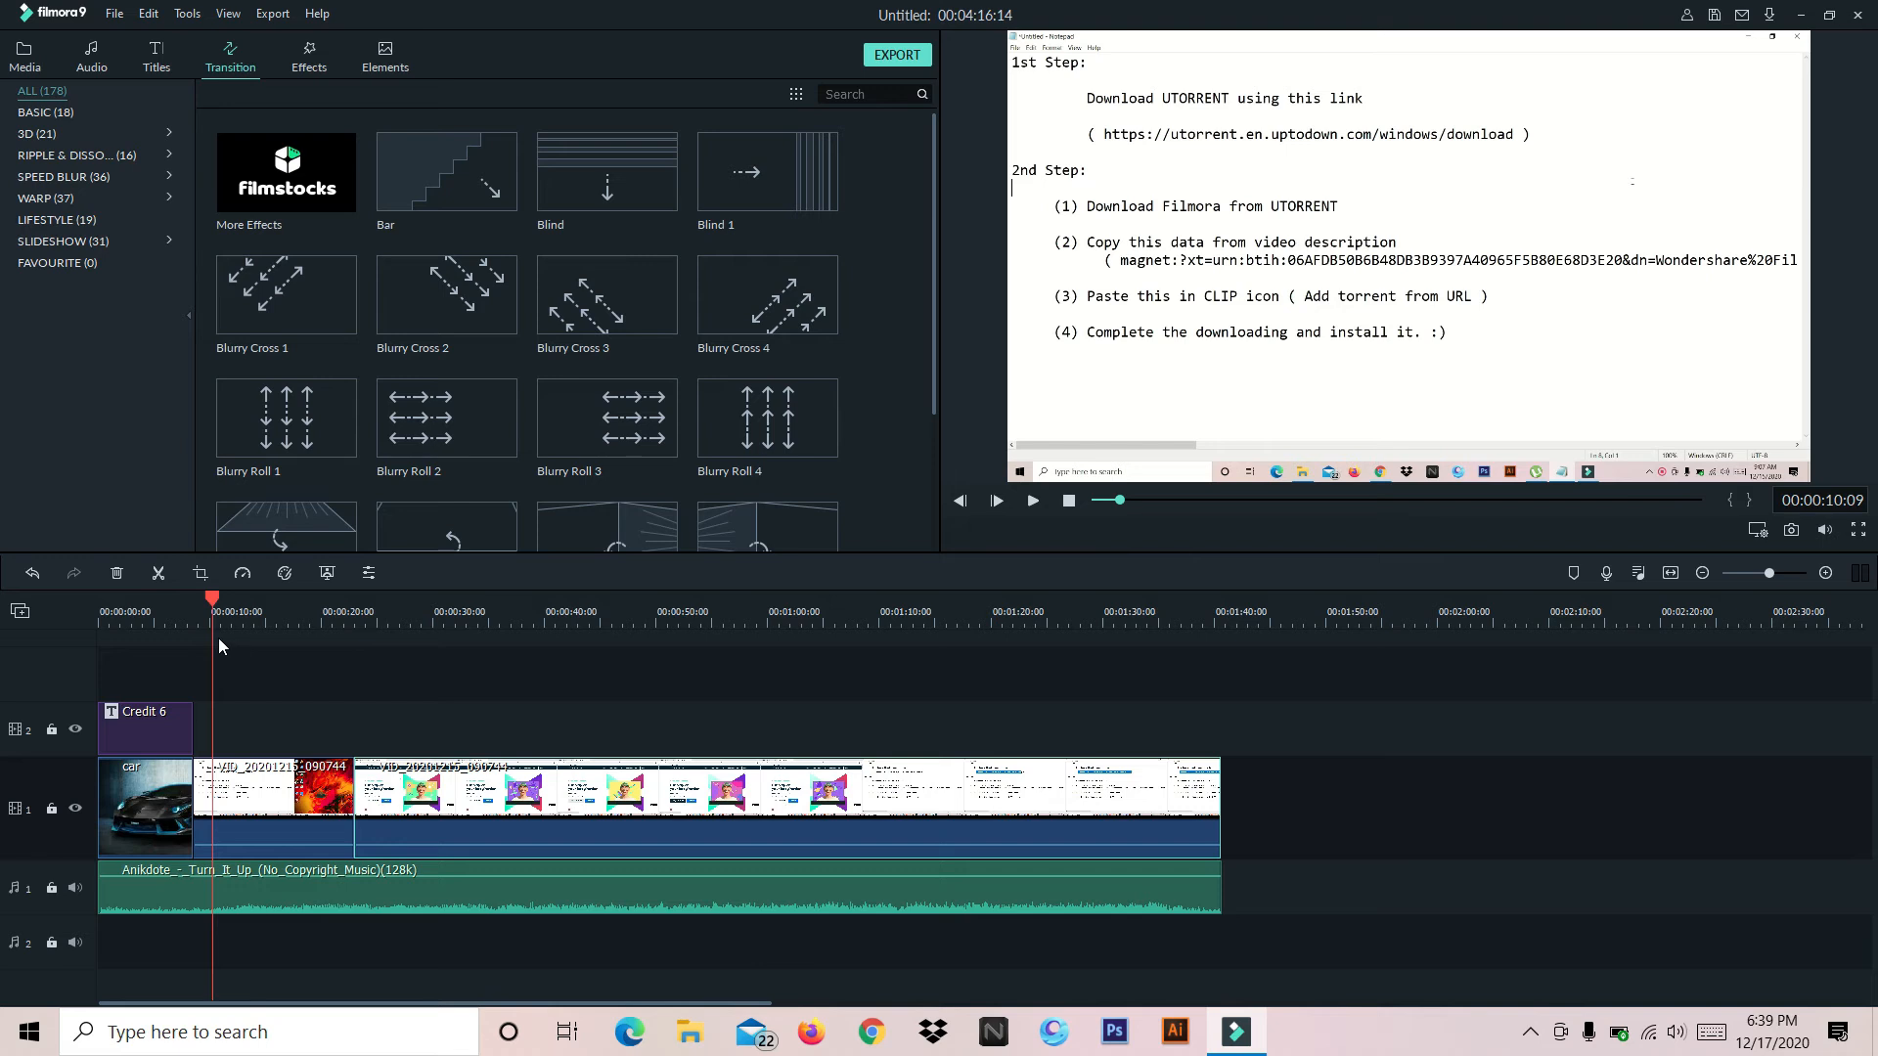
{"action": "left_click", "coordinate": [217, 606]}
{"action": "left_click_drag", "start_coordinate": [219, 608], "coordinate": [183, 606]}
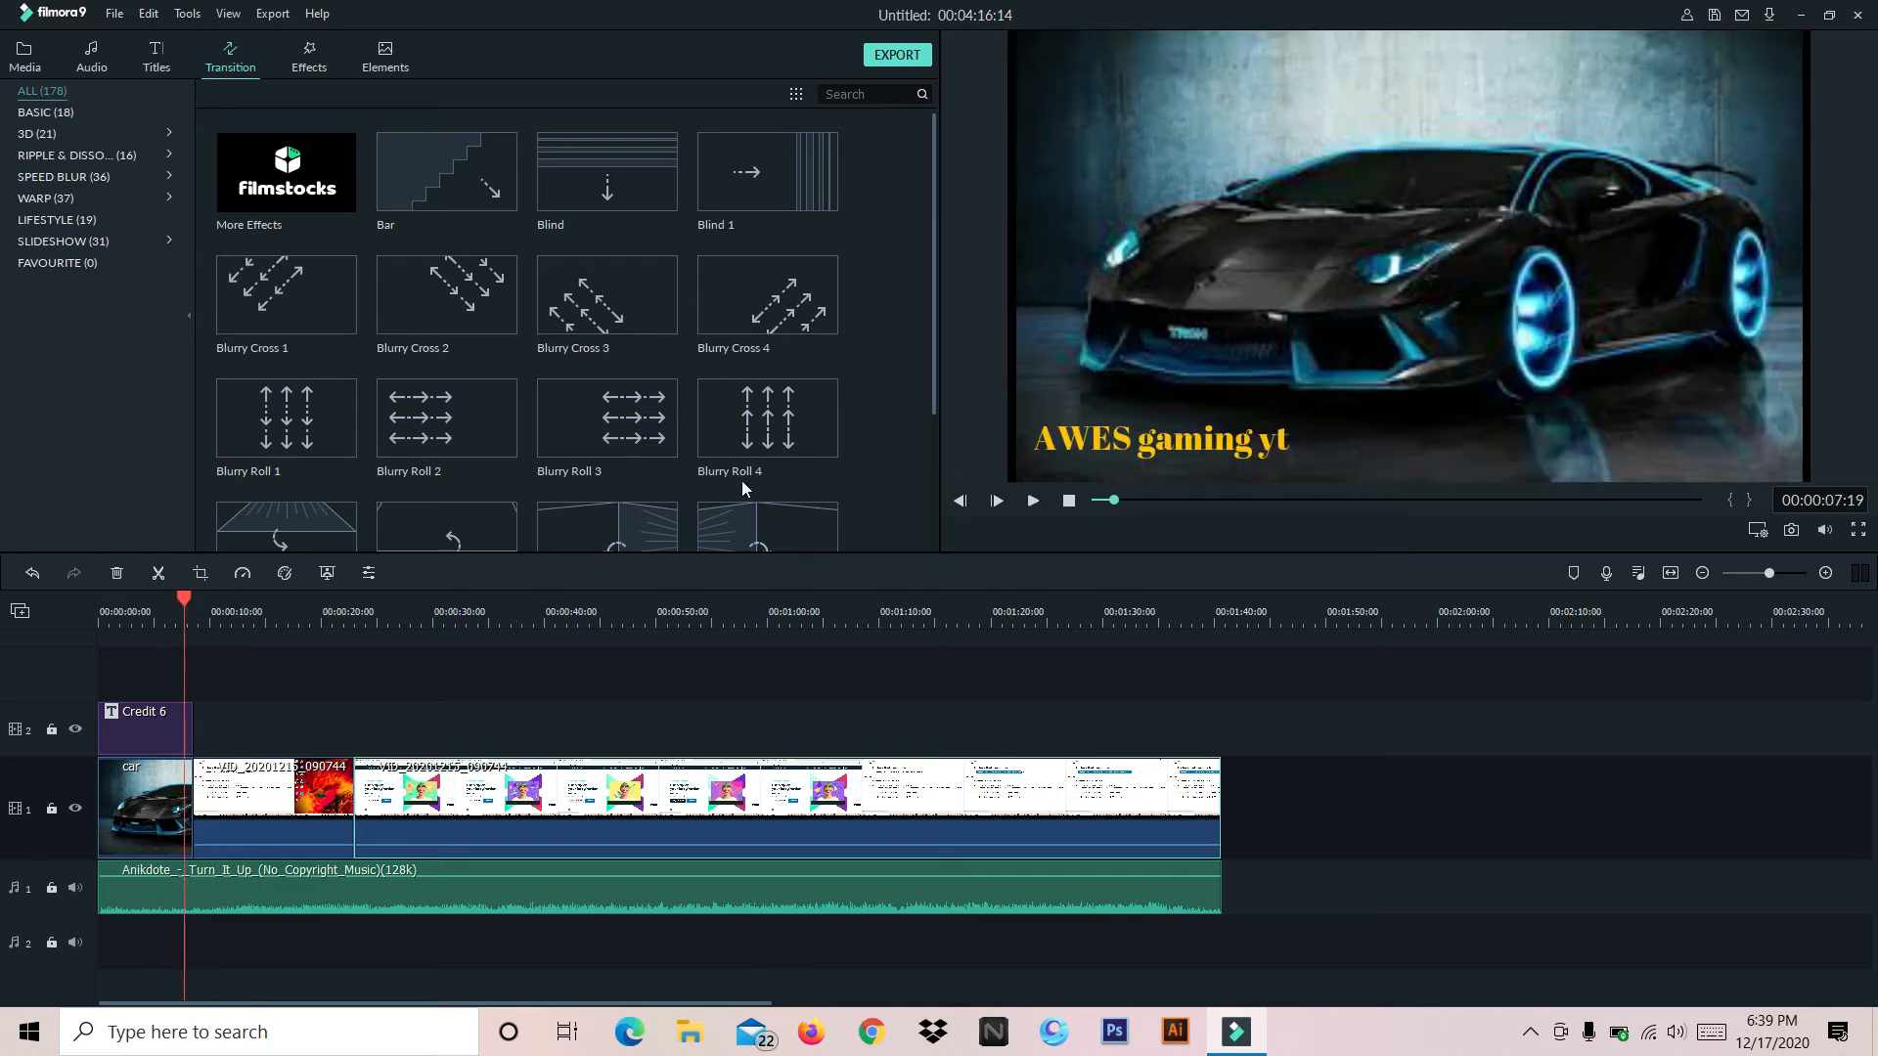
{"action": "left_click", "coordinate": [1033, 495]}
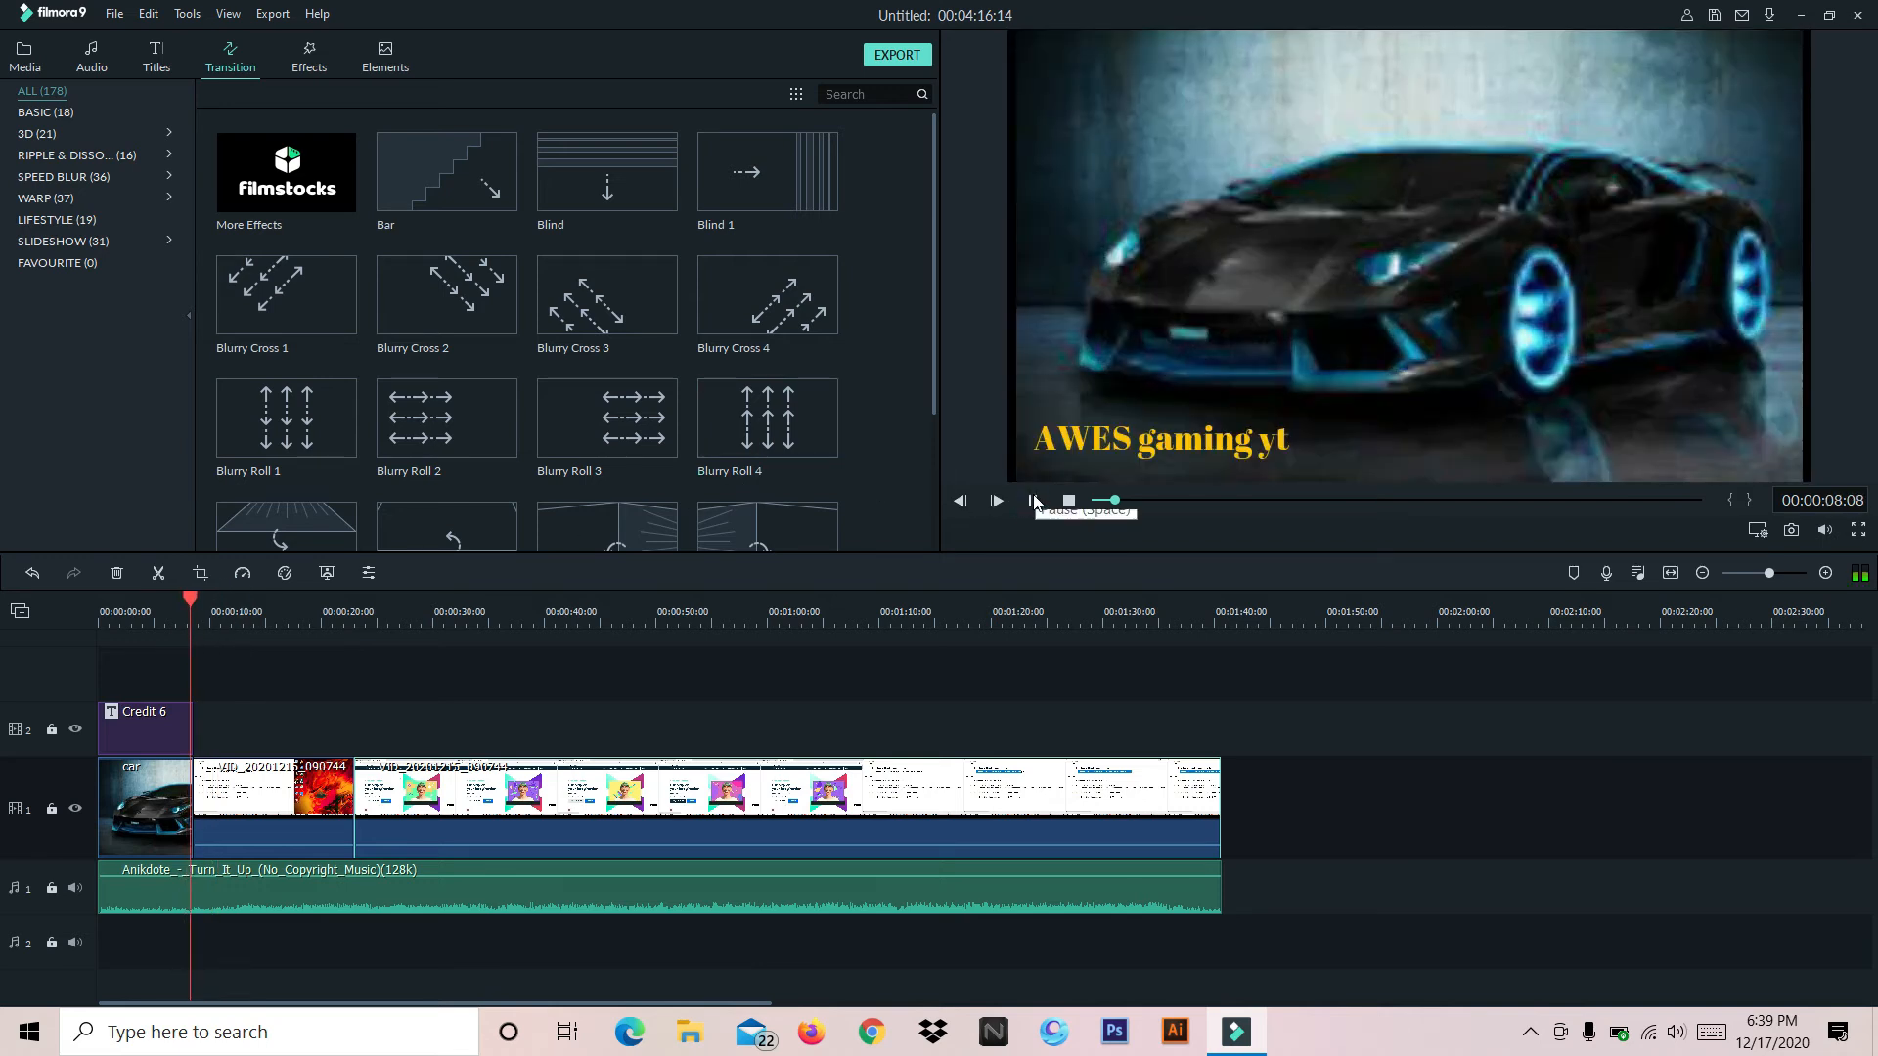
{"action": "left_click", "coordinate": [1033, 501]}
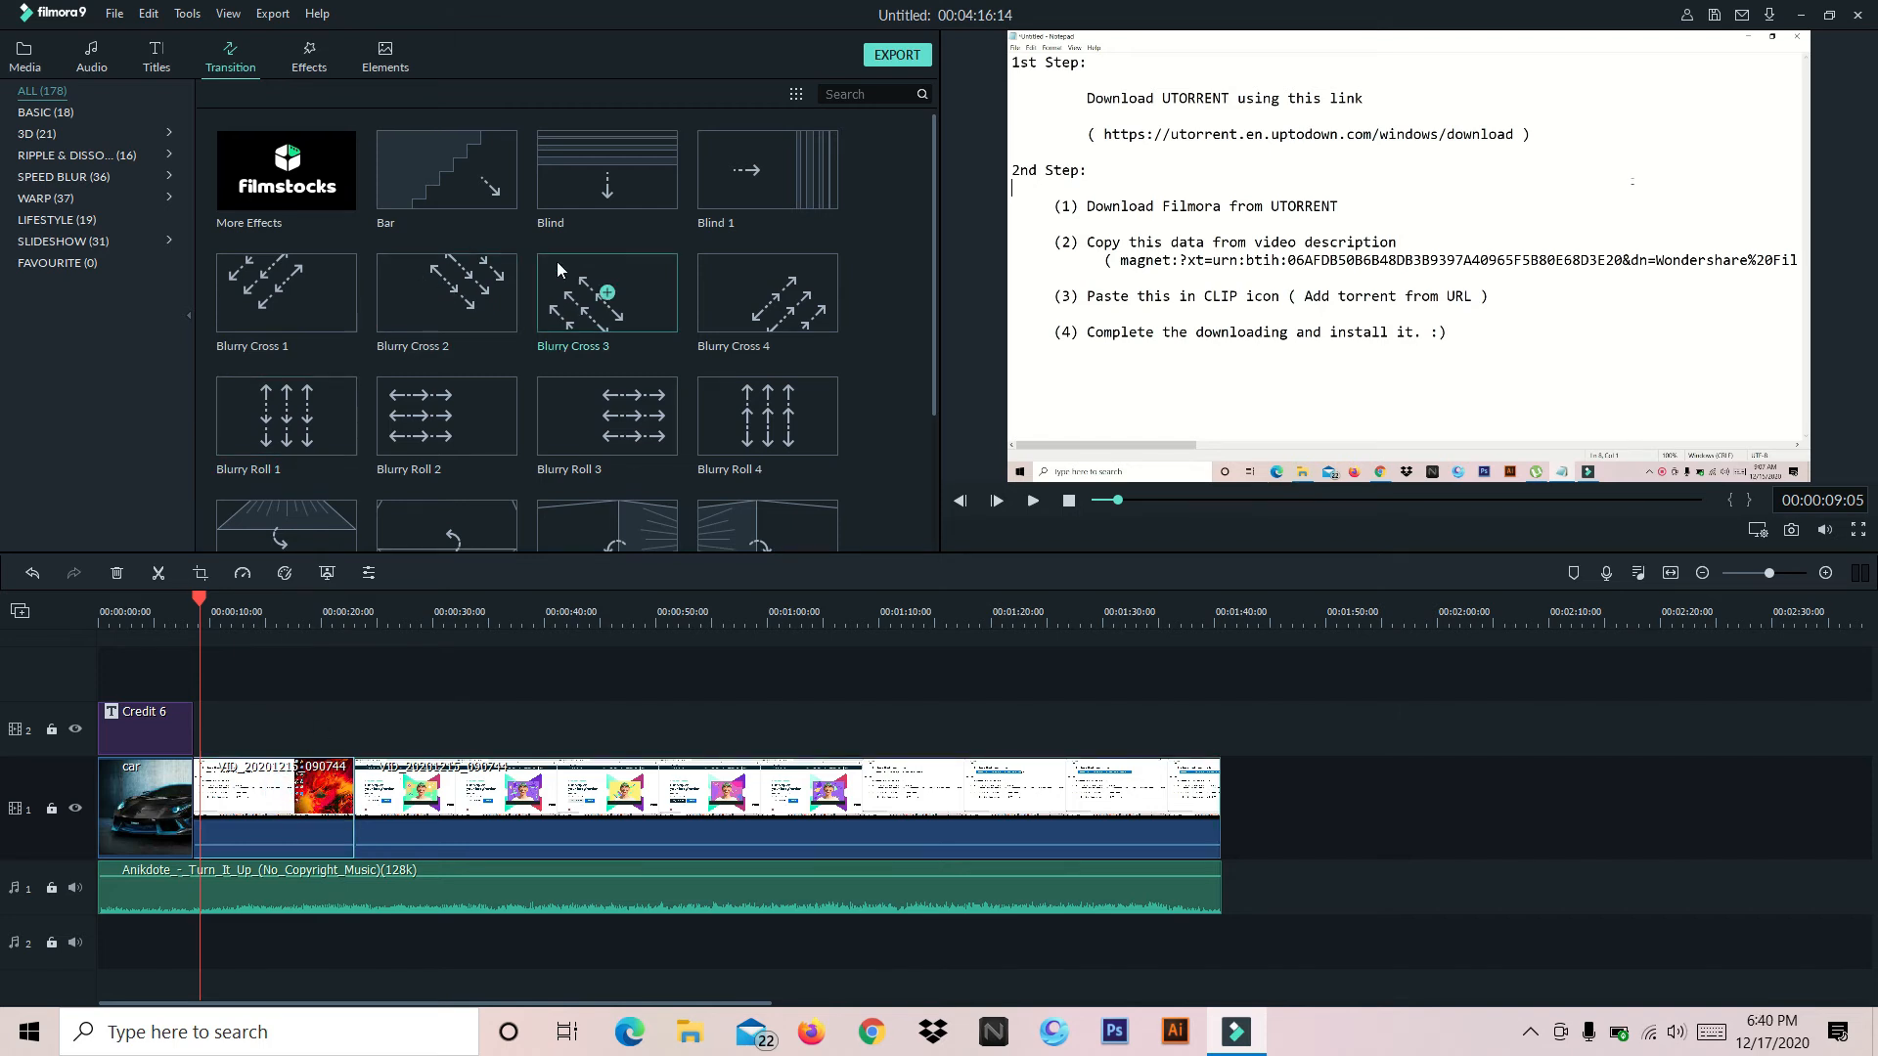
Apply the Crazy Parametric Fun transition to both ends of the first video clip and play through both transitions
{"action": "scroll", "coordinate": [577, 313], "scroll_direction": "down", "scroll_amount": 5}
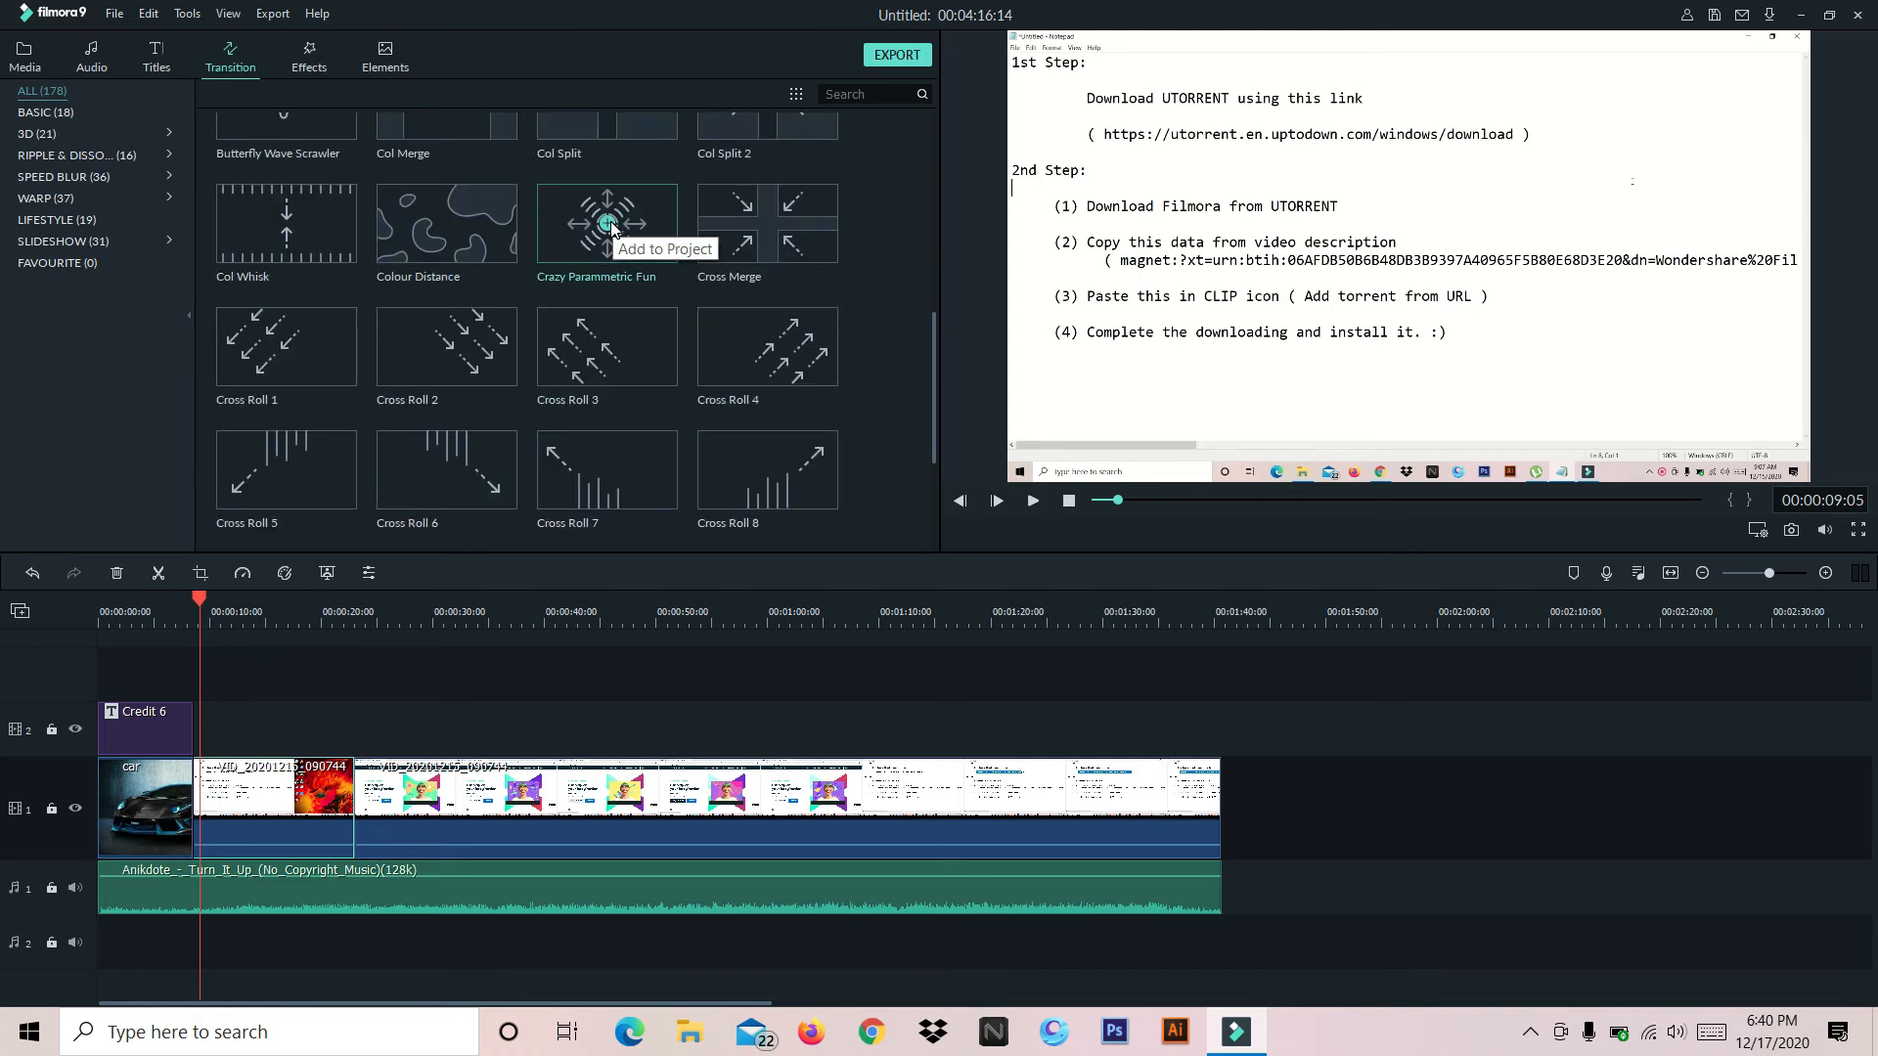
{"action": "left_click", "coordinate": [608, 224]}
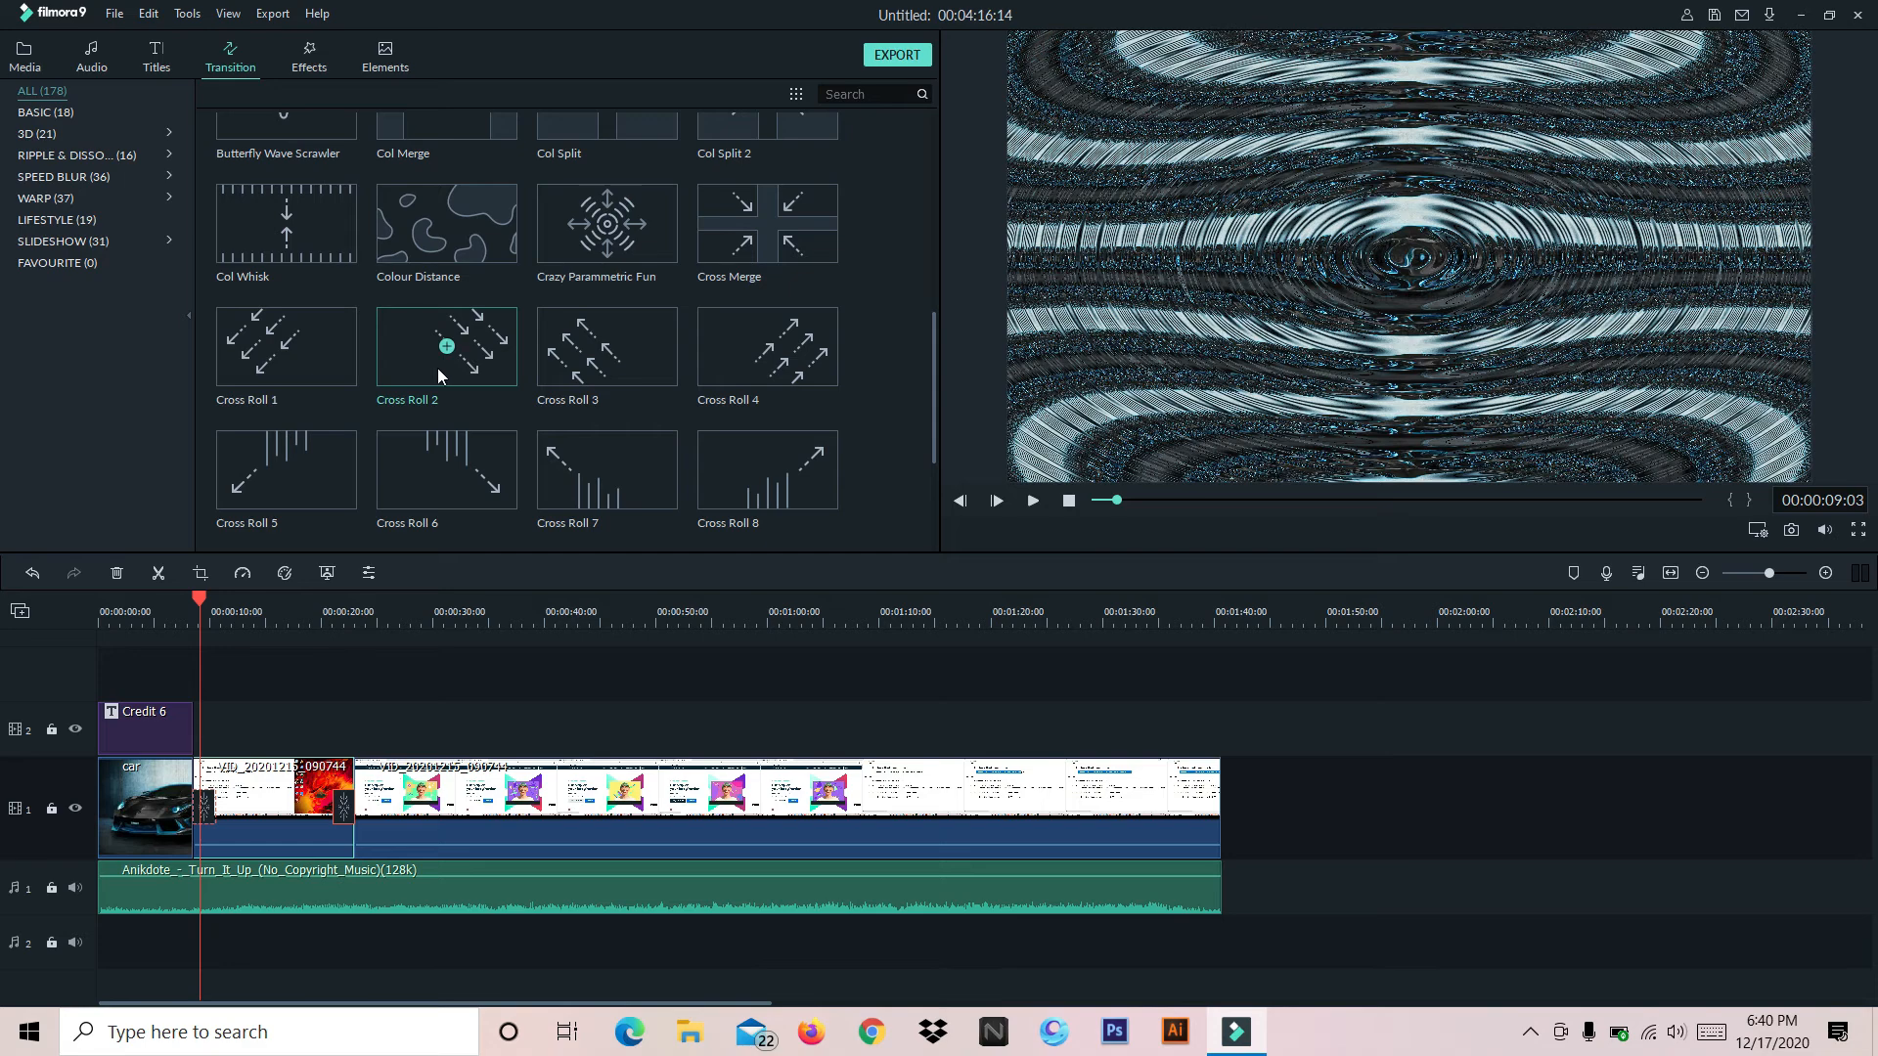
{"action": "left_click_drag", "start_coordinate": [202, 599], "coordinate": [185, 600]}
{"action": "left_click", "coordinate": [1032, 506]}
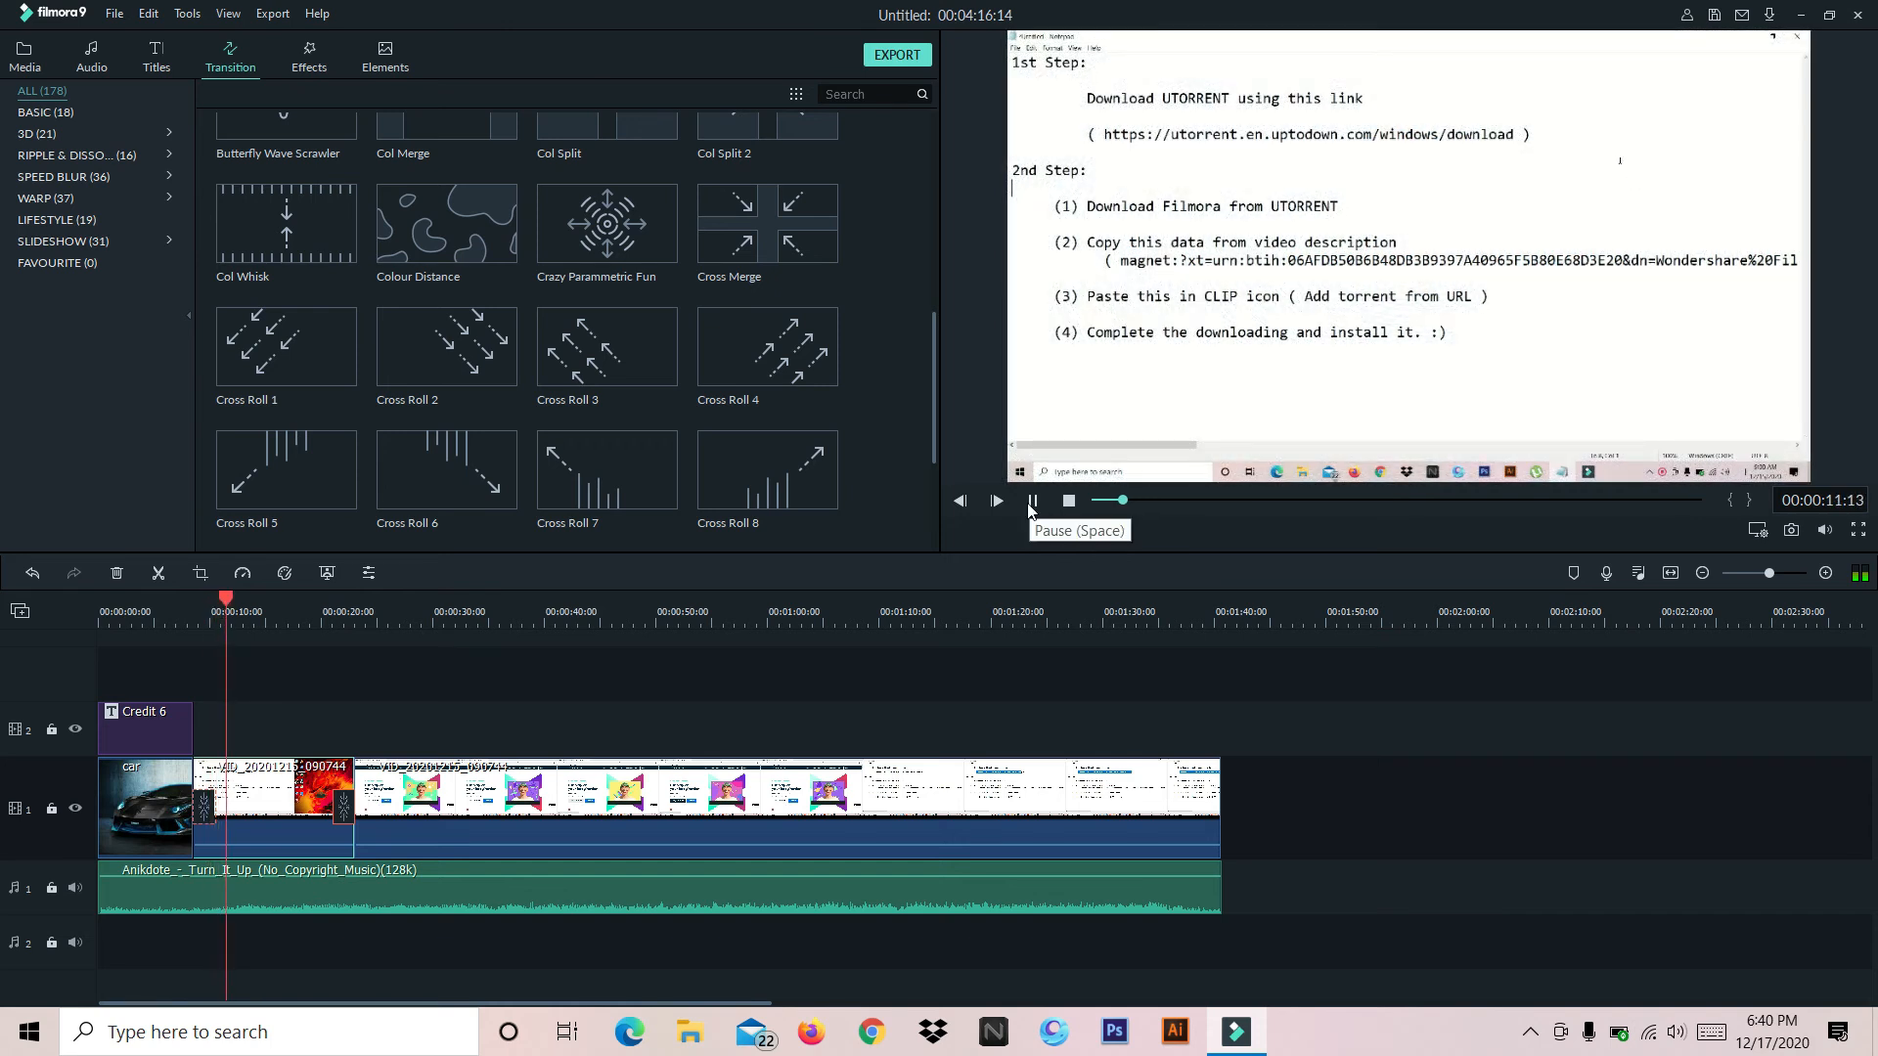
{"action": "left_click", "coordinate": [1032, 503]}
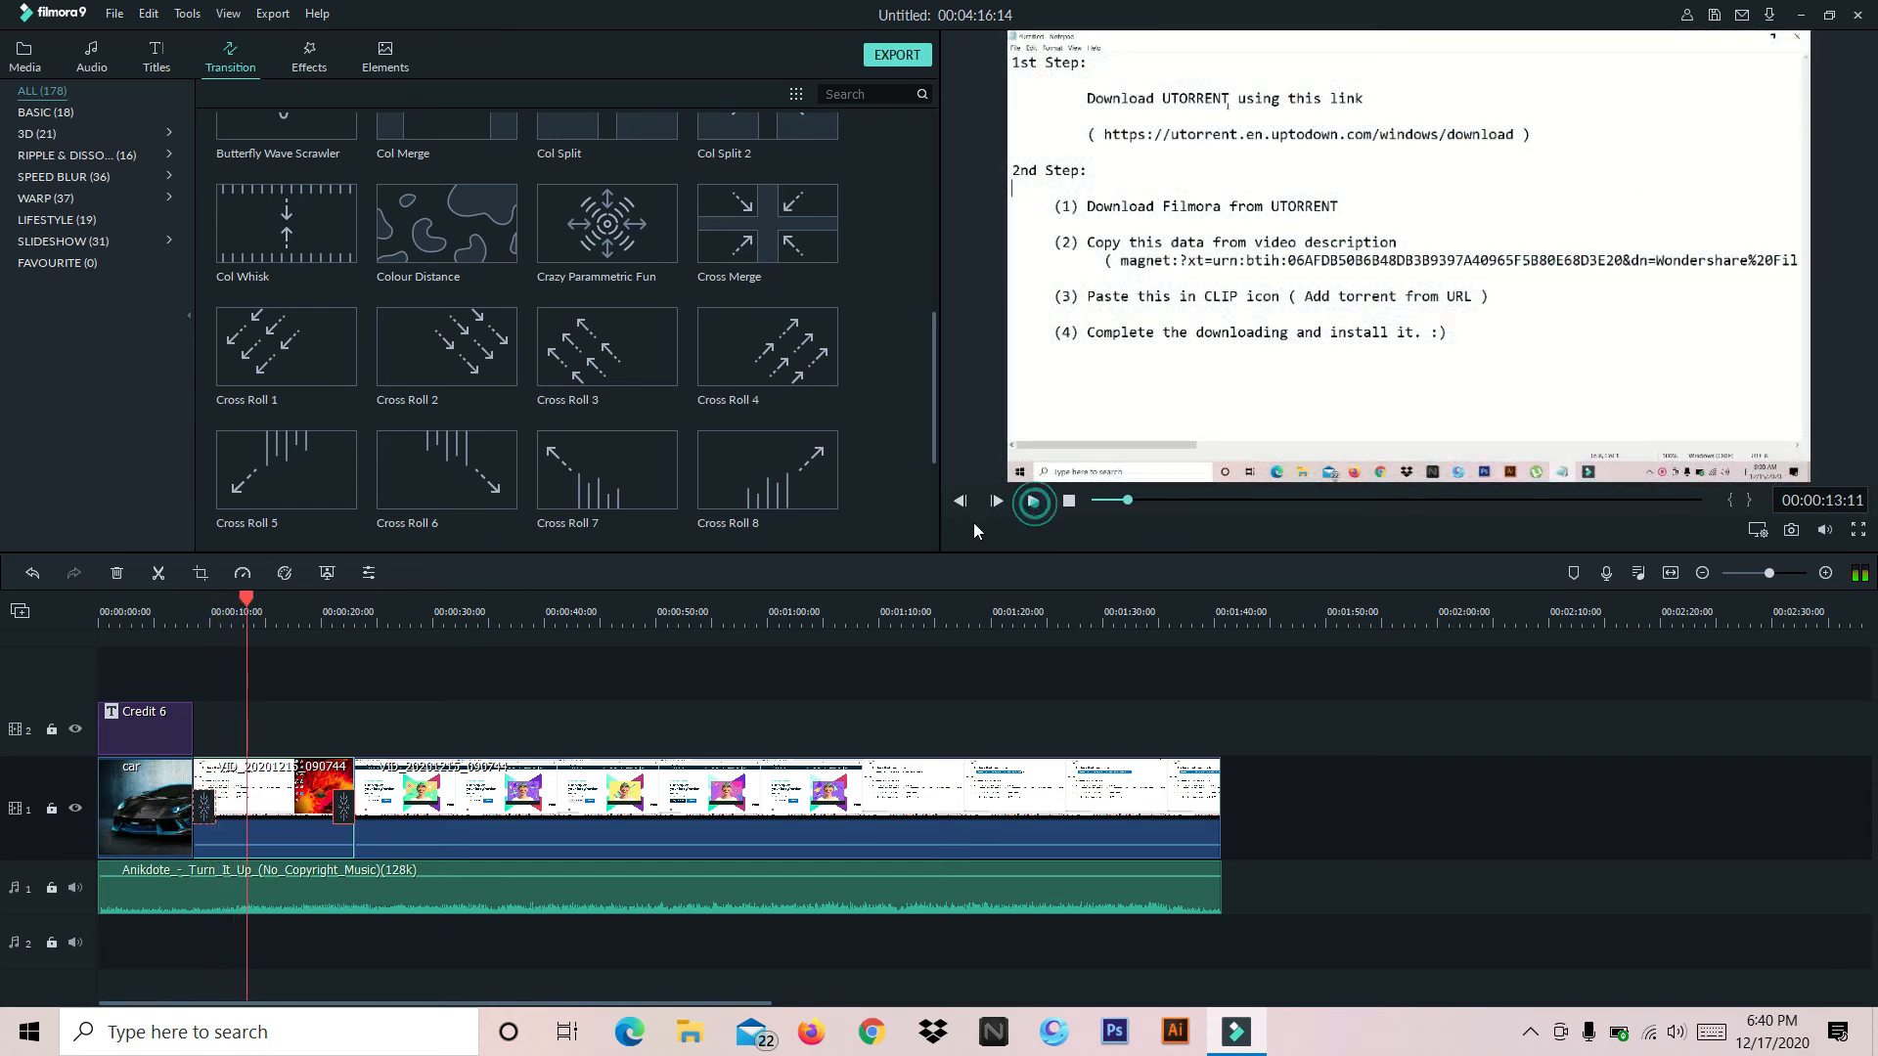
{"action": "left_click_drag", "start_coordinate": [246, 600], "coordinate": [343, 598]}
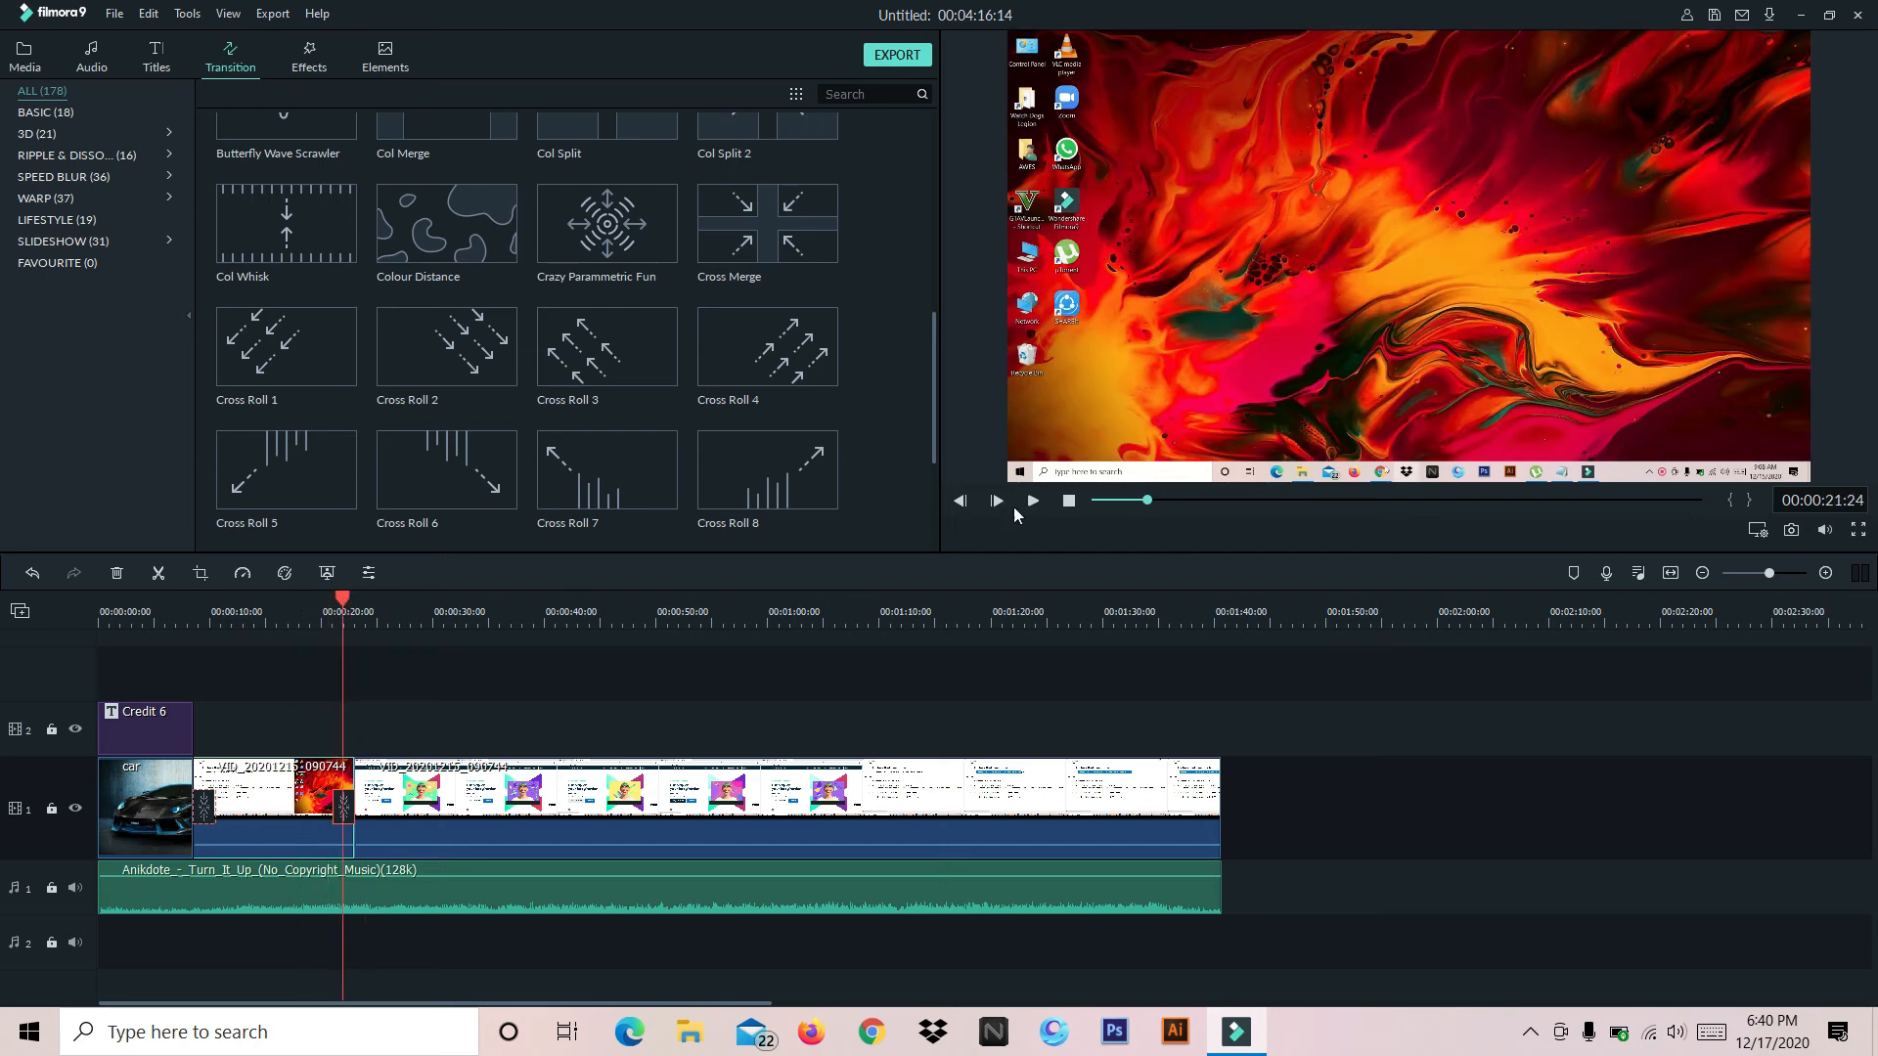
{"action": "left_click", "coordinate": [1032, 500]}
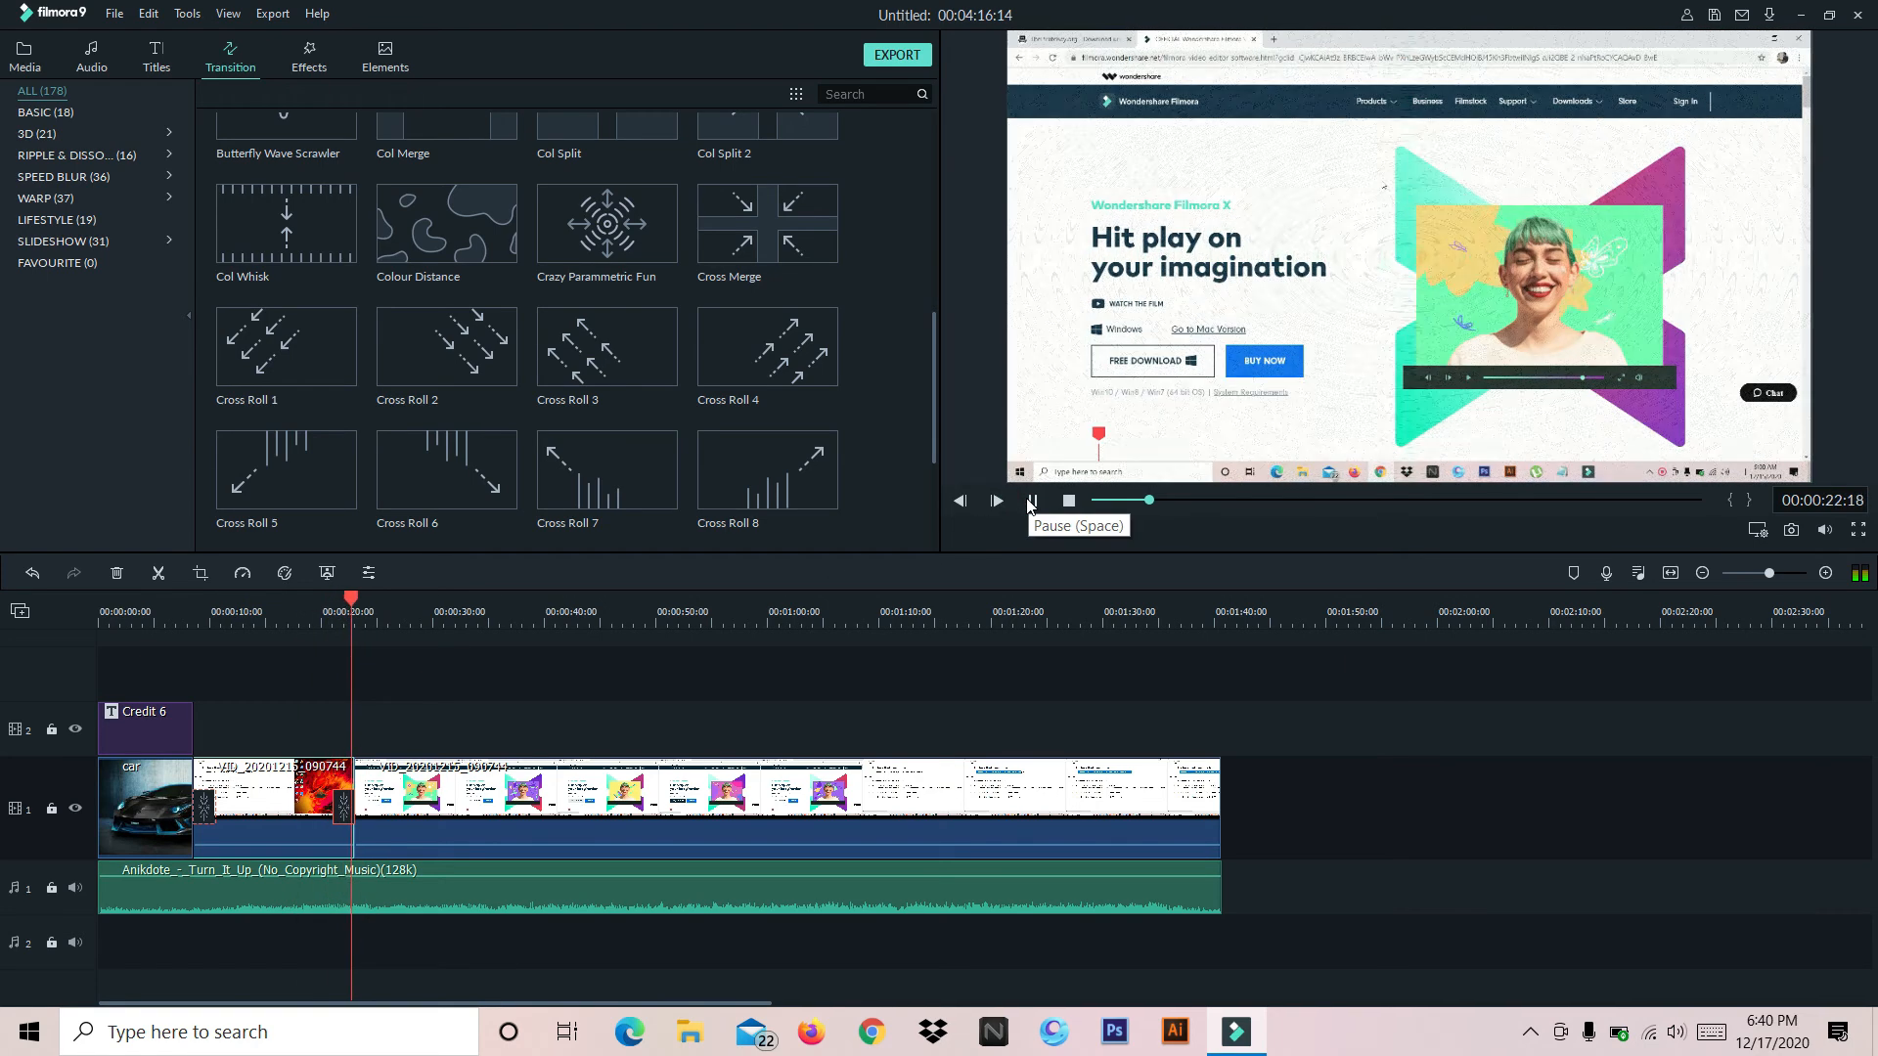
{"action": "left_click", "coordinate": [1032, 500]}
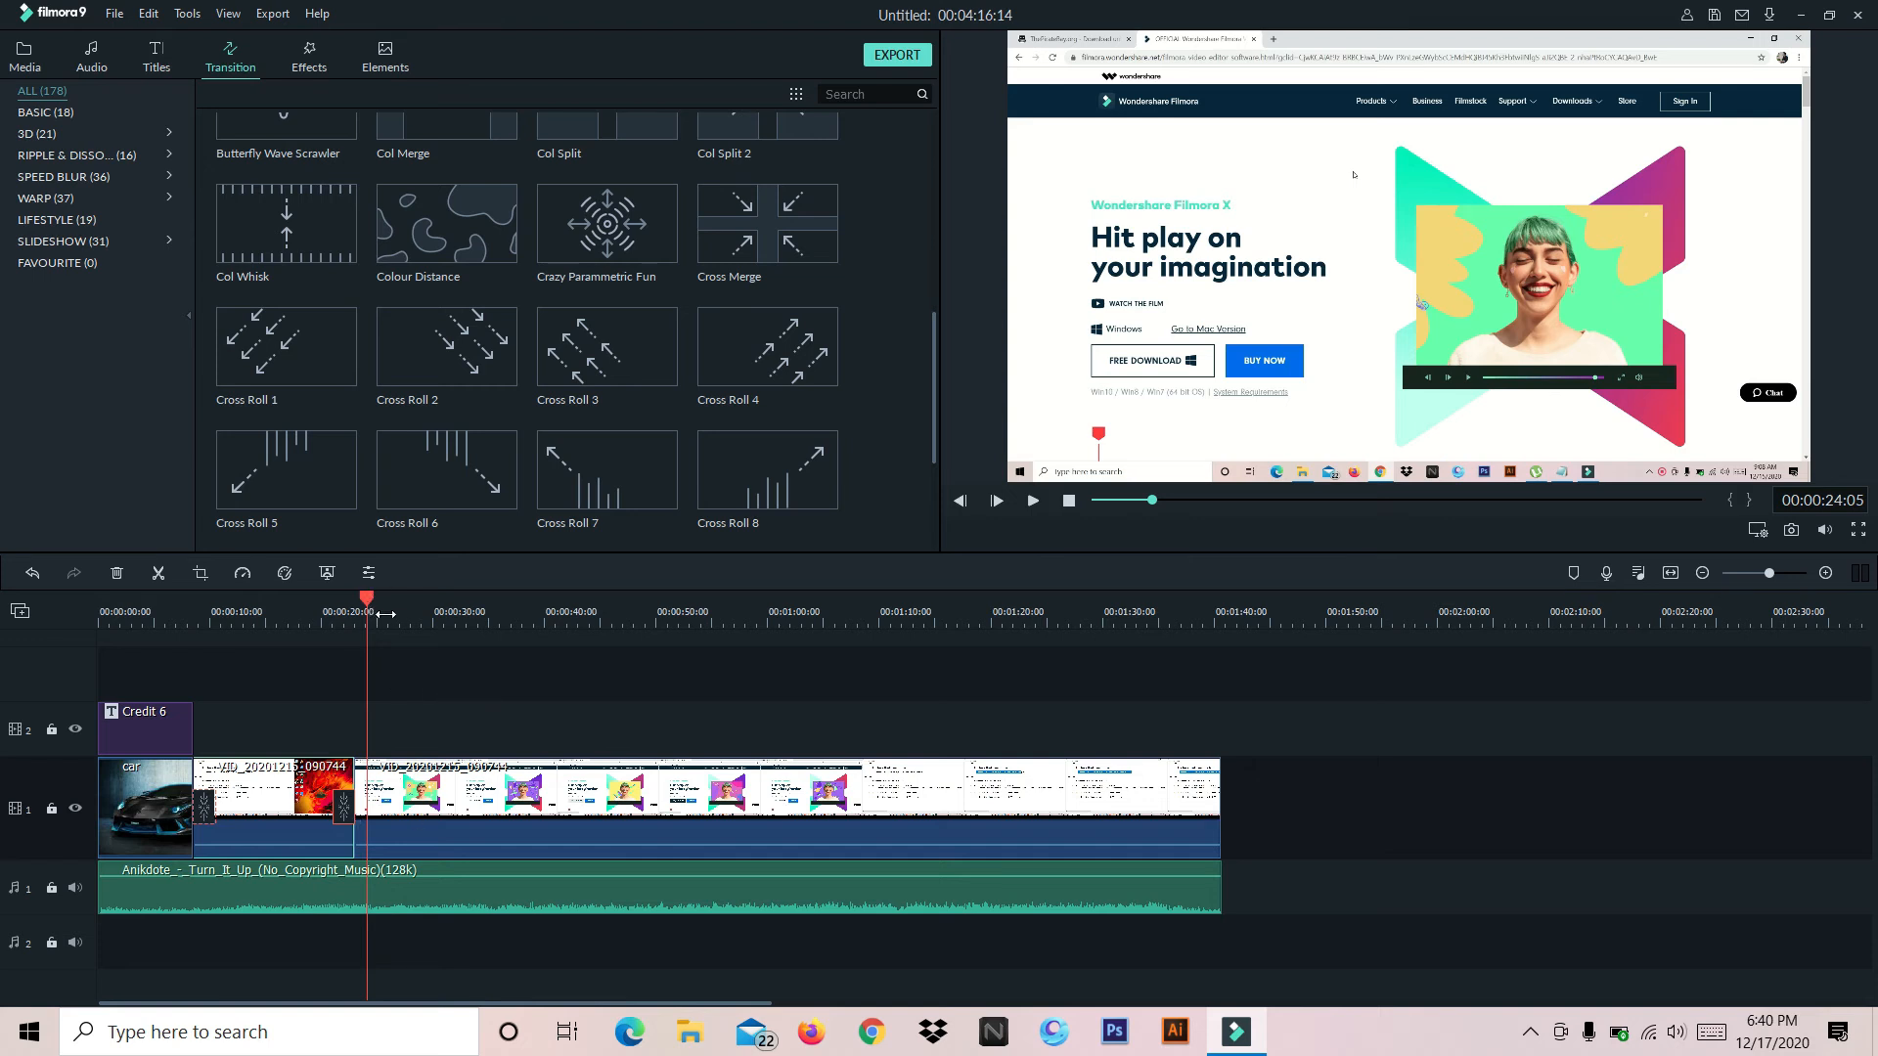
Add the 1977 filter twice in a row on video track 2 above the second video clip and preview its look
{"action": "left_click", "coordinate": [323, 57]}
{"action": "left_click", "coordinate": [450, 780]}
{"action": "left_click", "coordinate": [447, 173]}
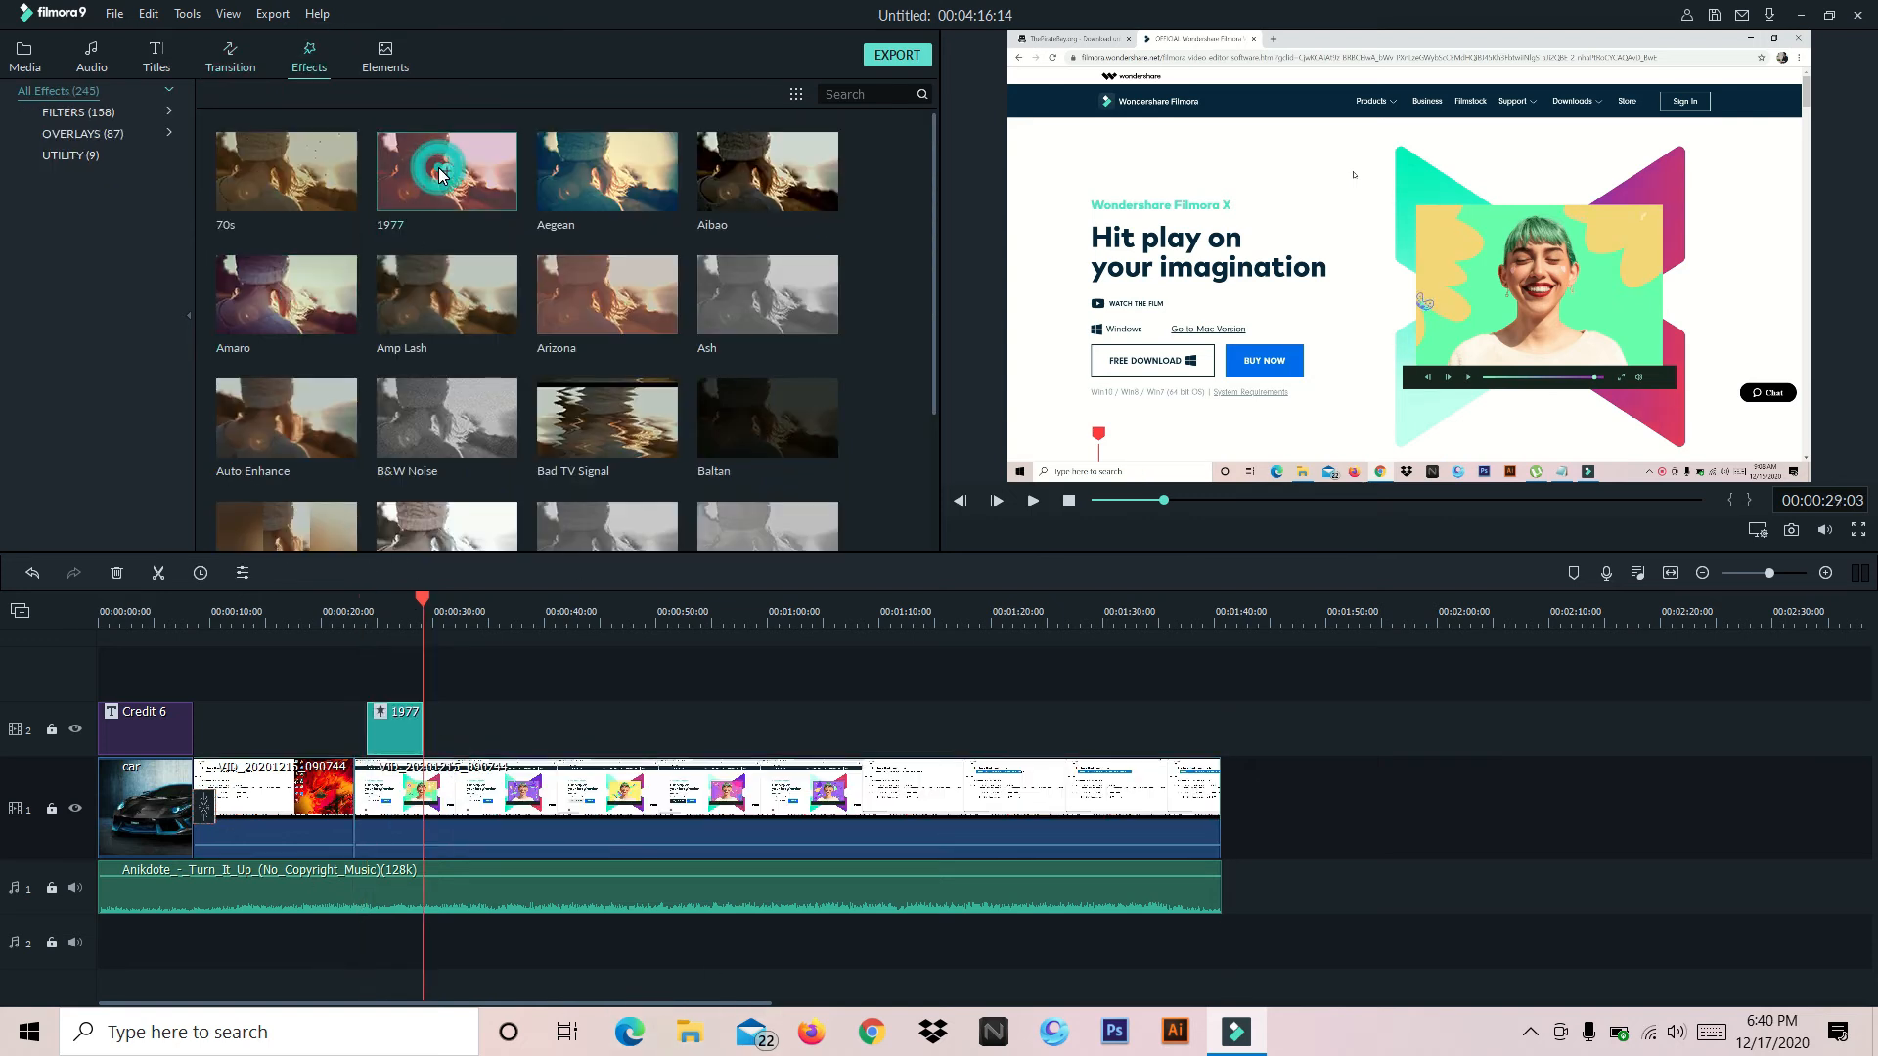
{"action": "left_click", "coordinate": [447, 173]}
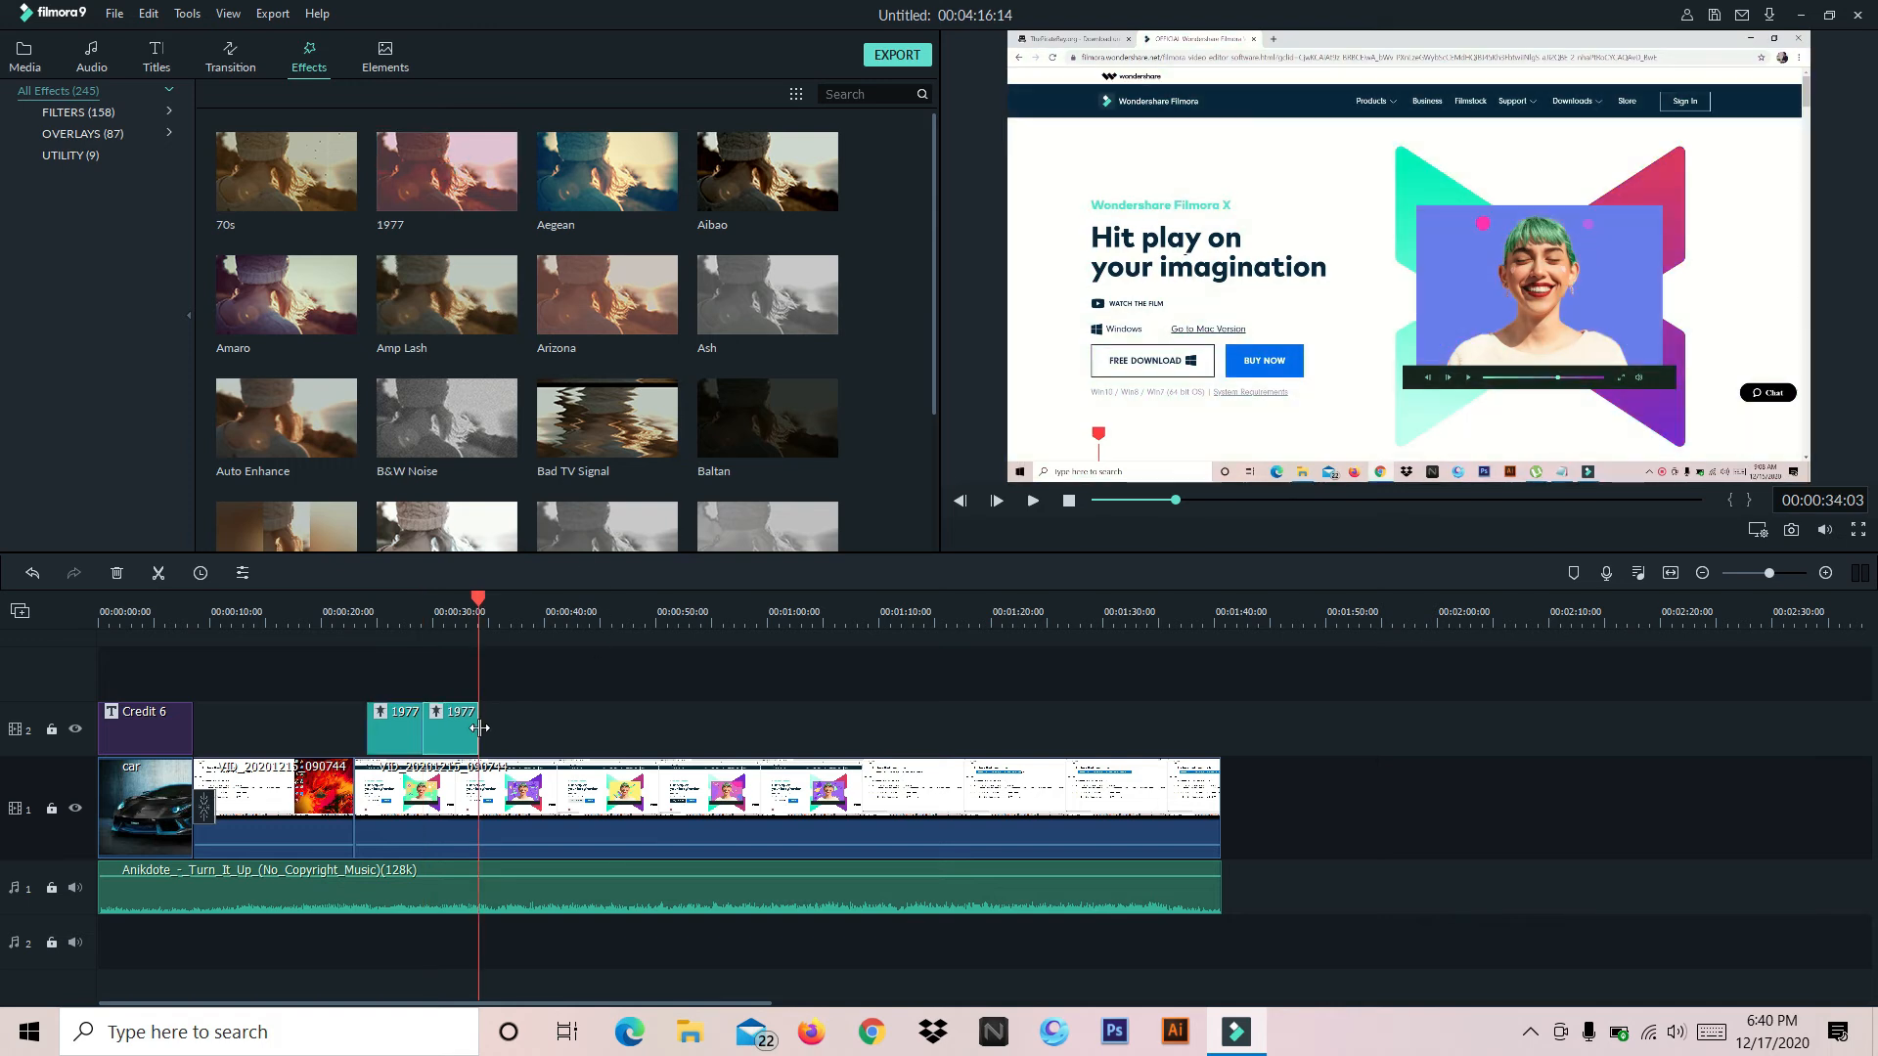
{"action": "left_click_drag", "start_coordinate": [480, 599], "coordinate": [462, 603]}
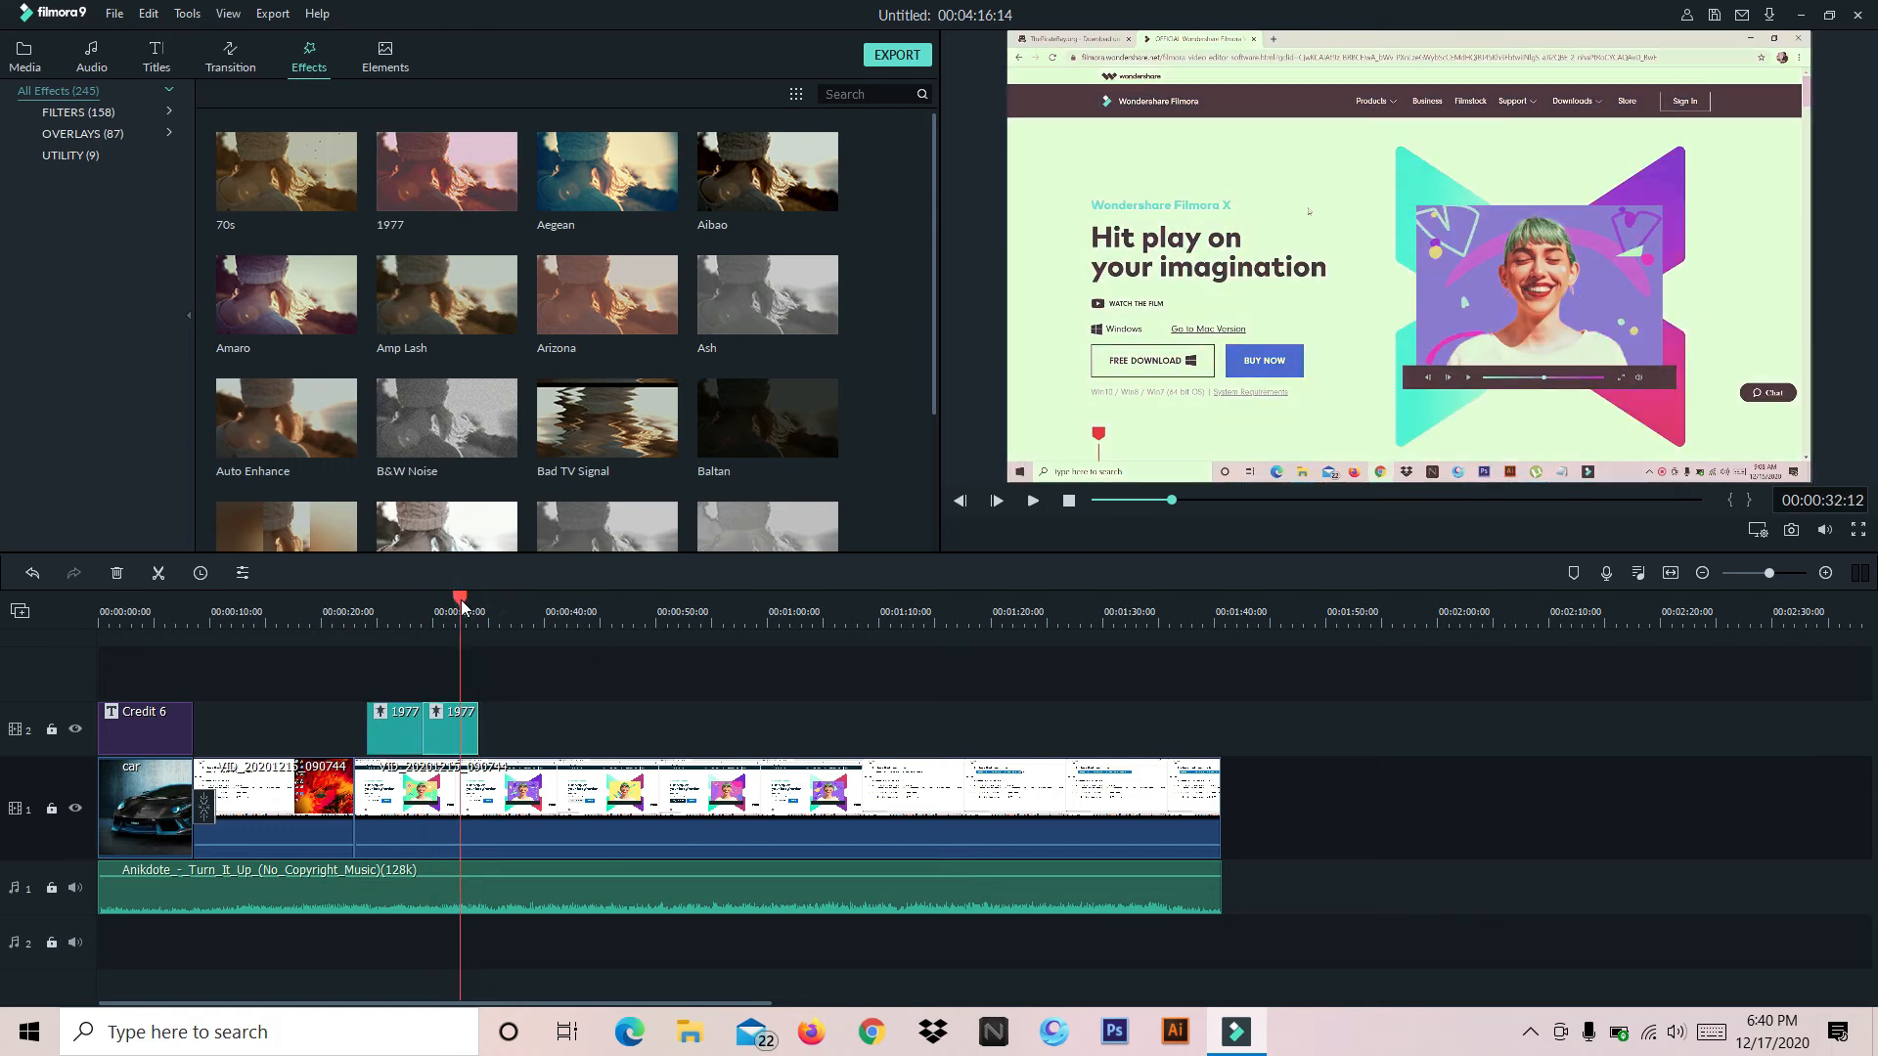
{"action": "left_click_drag", "start_coordinate": [461, 597], "coordinate": [568, 599]}
{"action": "left_click", "coordinate": [456, 736]}
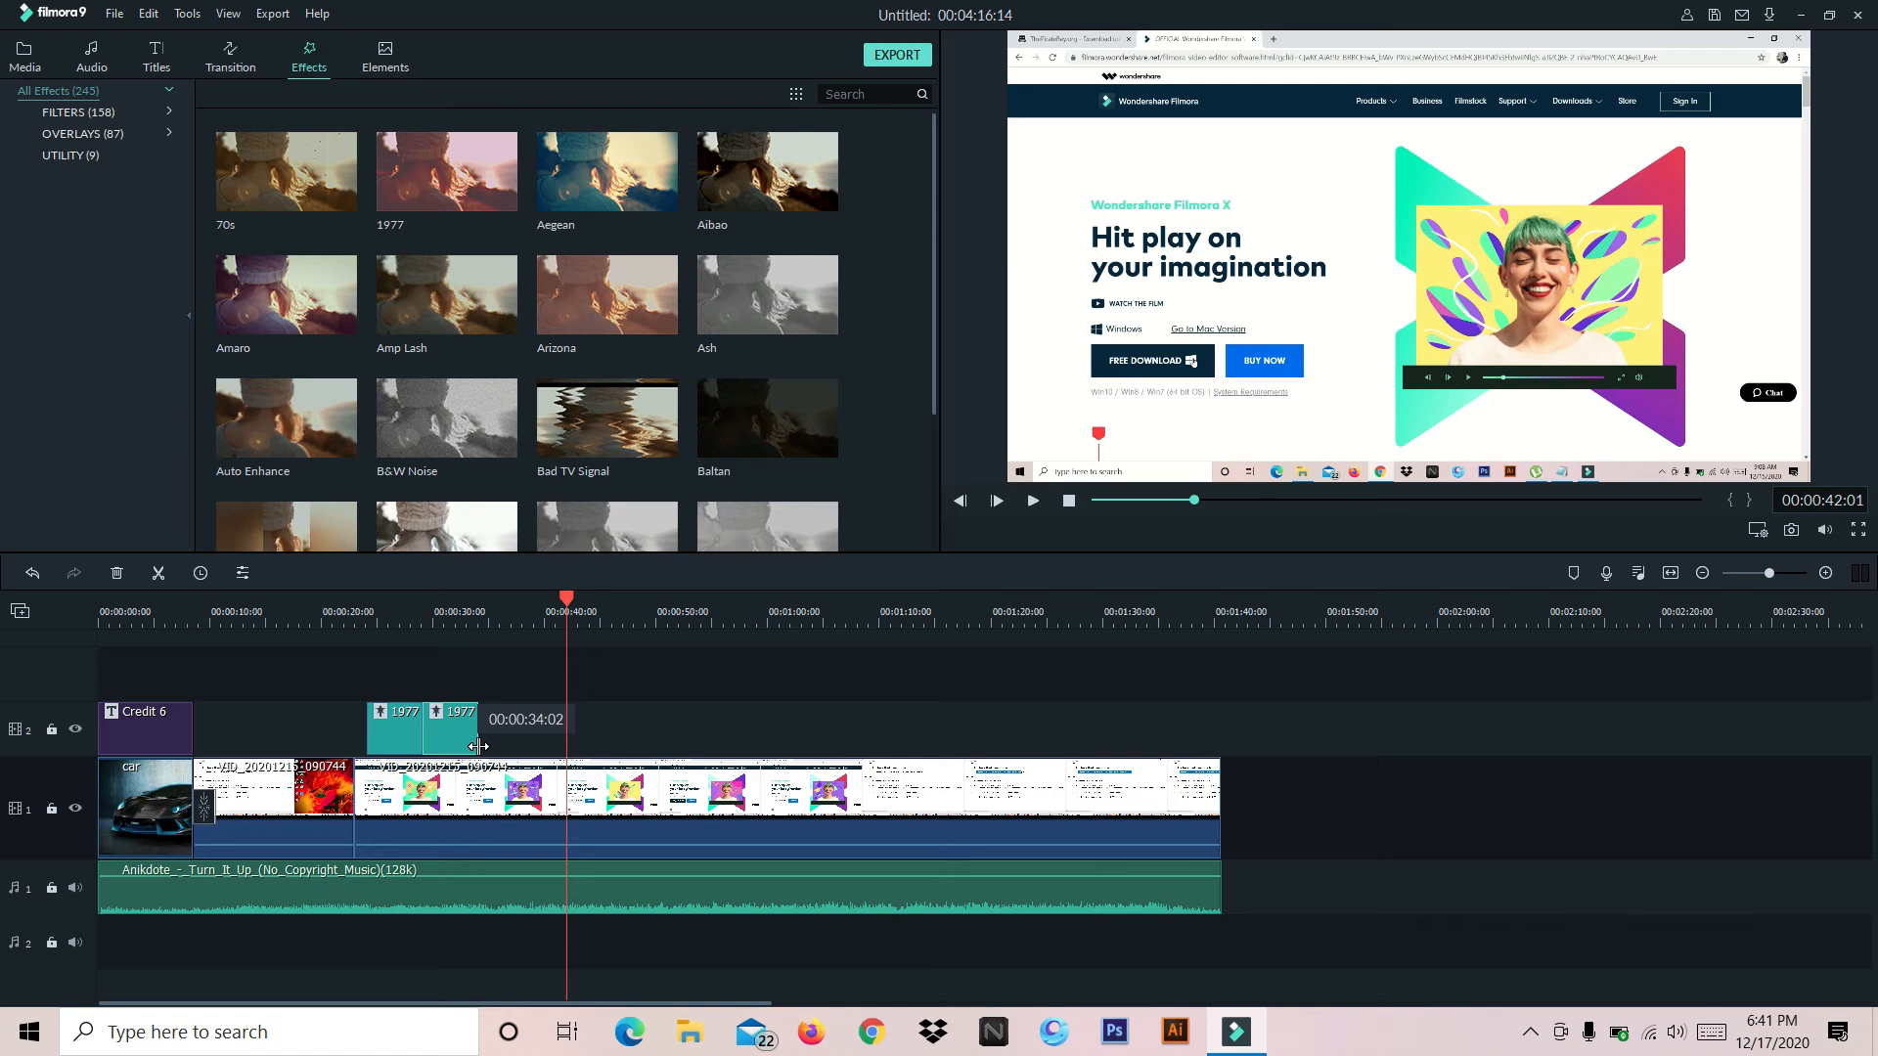
Undo both 1977 filter additions on video track 2
{"action": "key", "text": "ctrl+z"}
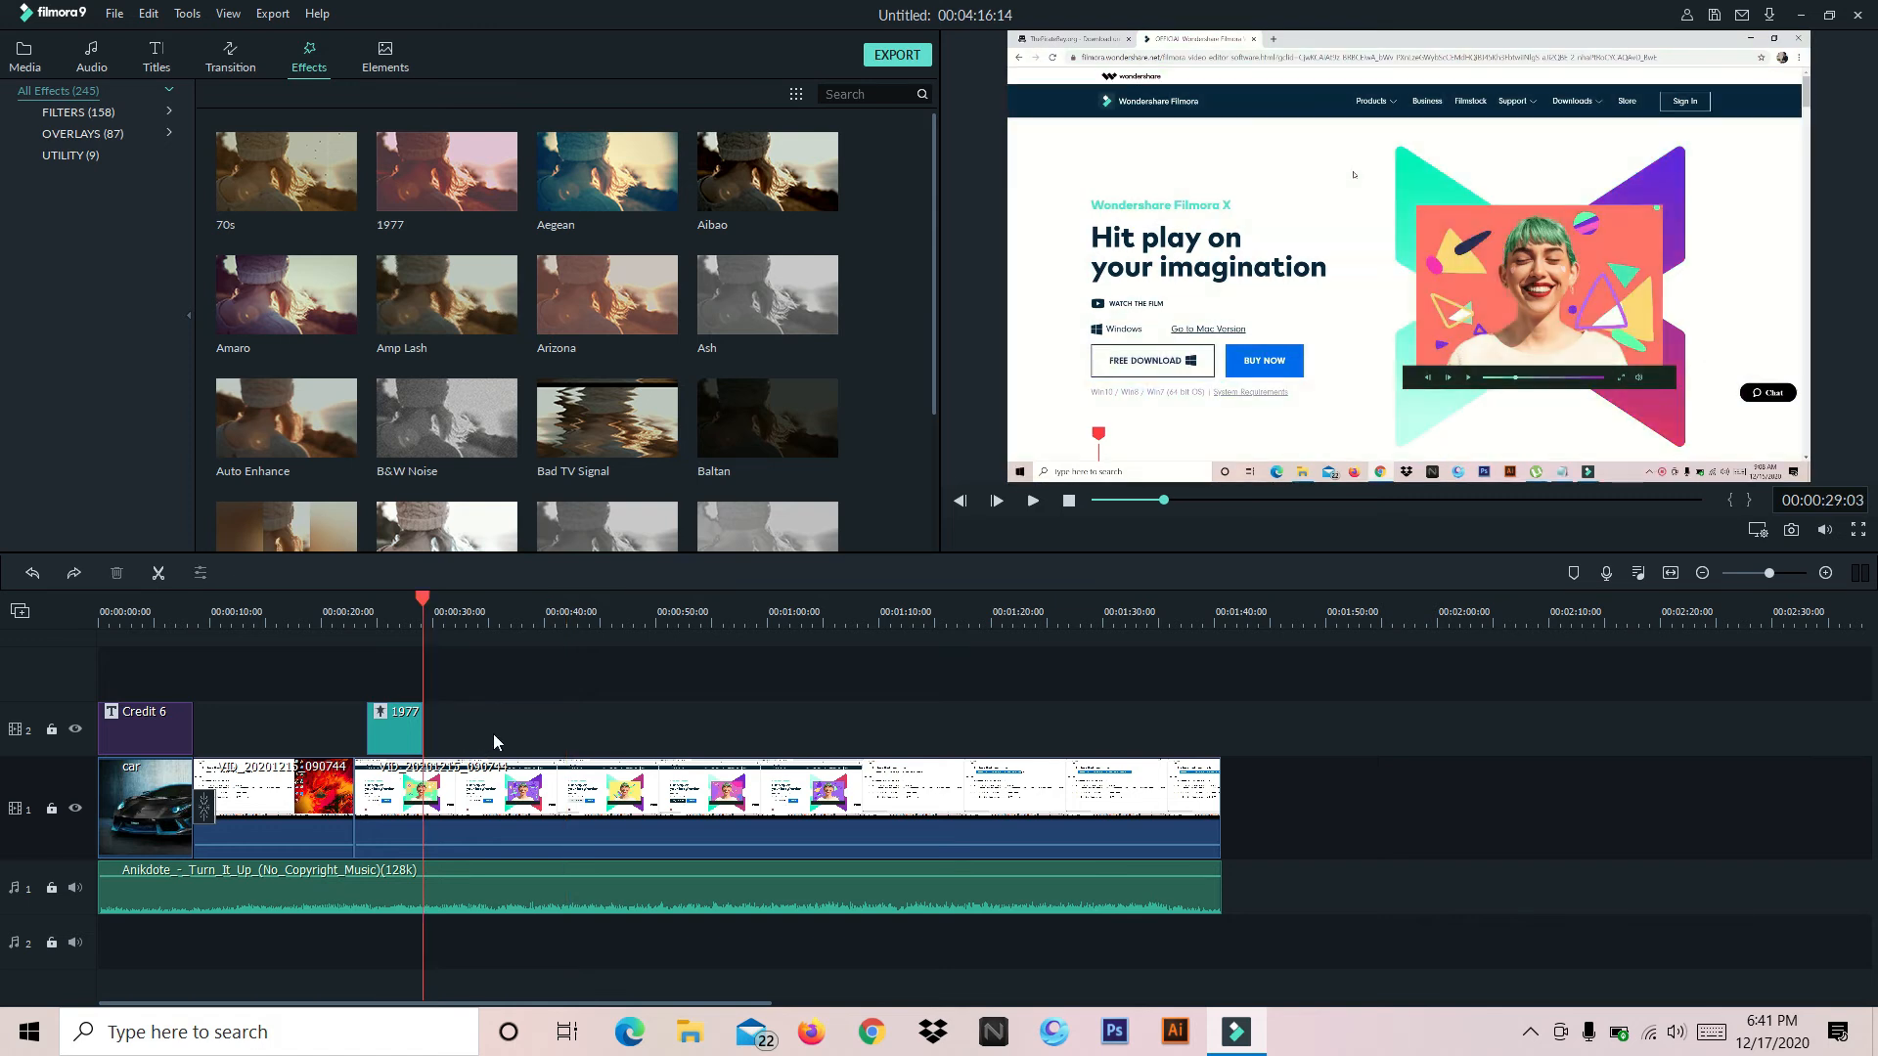
{"action": "key", "text": "ctrl+z"}
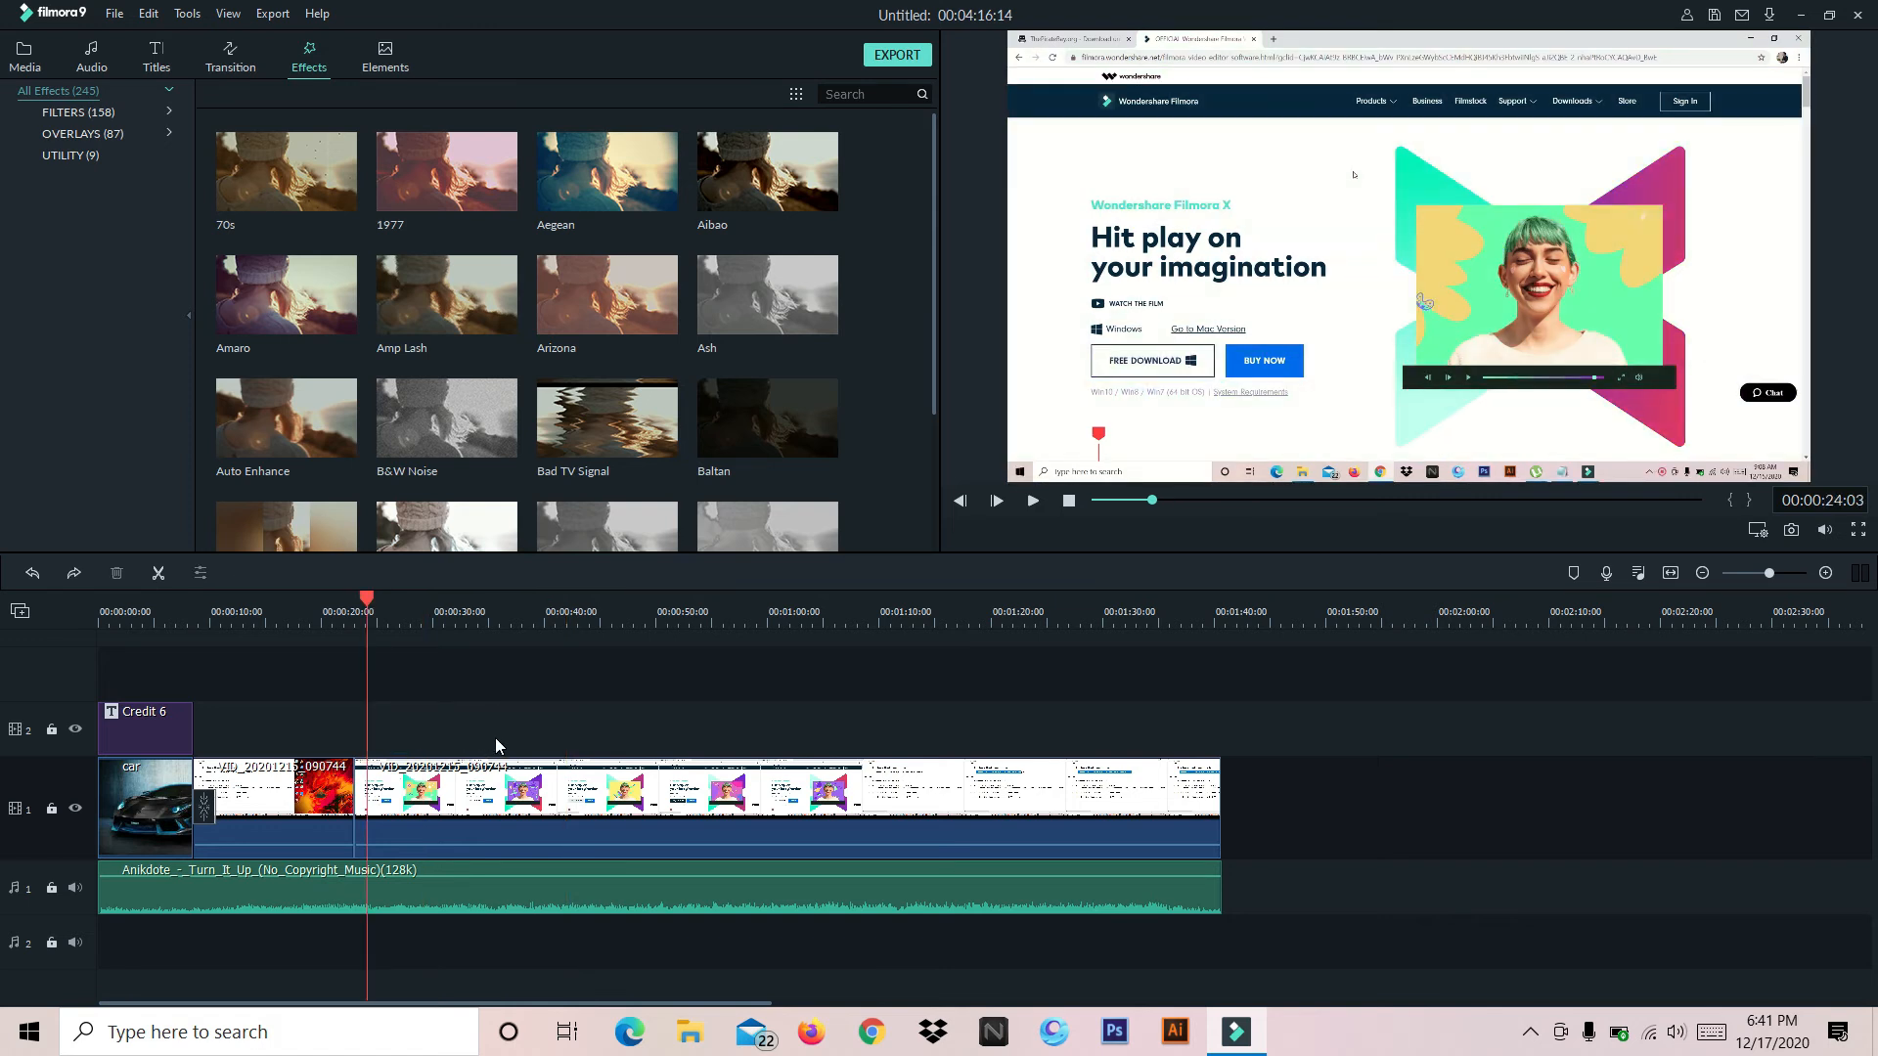
{"action": "left_click", "coordinate": [145, 729]}
{"action": "left_click", "coordinate": [503, 810]}
{"action": "left_click", "coordinate": [257, 788]}
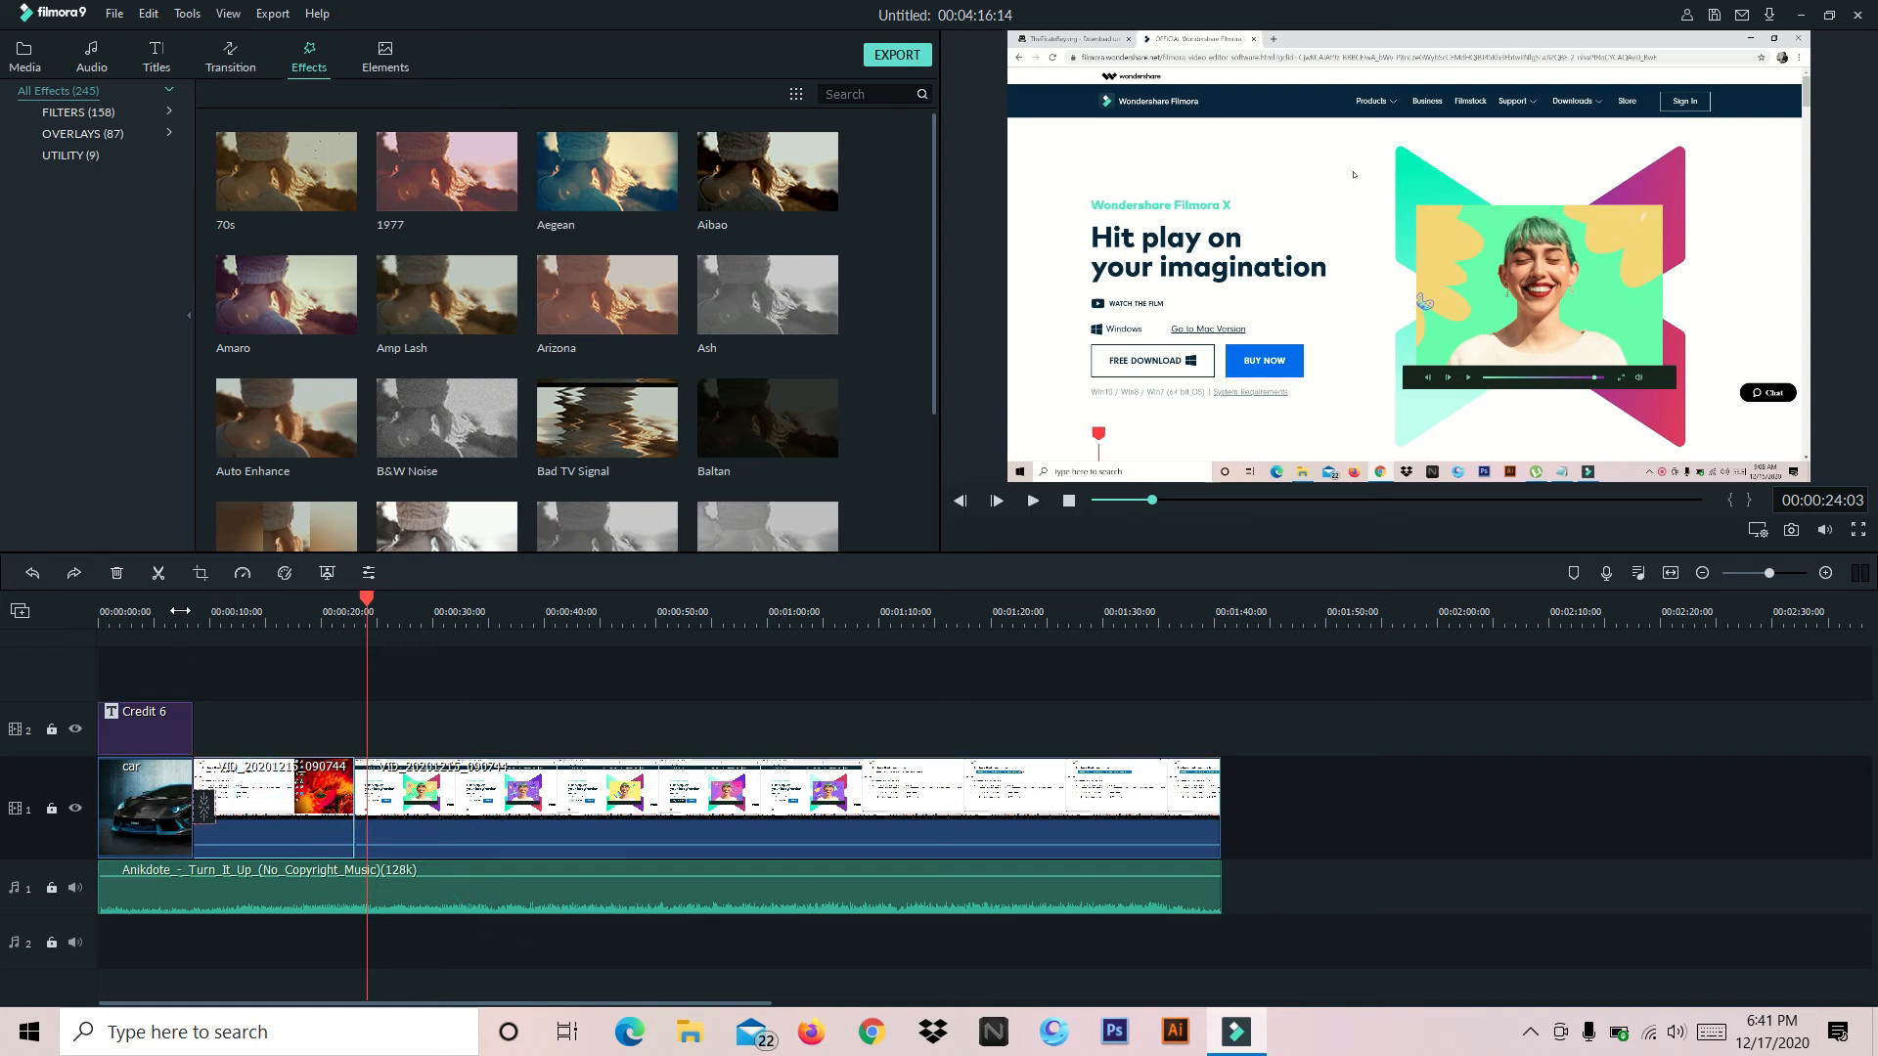
Browse the elements library for the available badges, emoji and hand-drawn graphics
{"action": "left_click", "coordinate": [385, 62]}
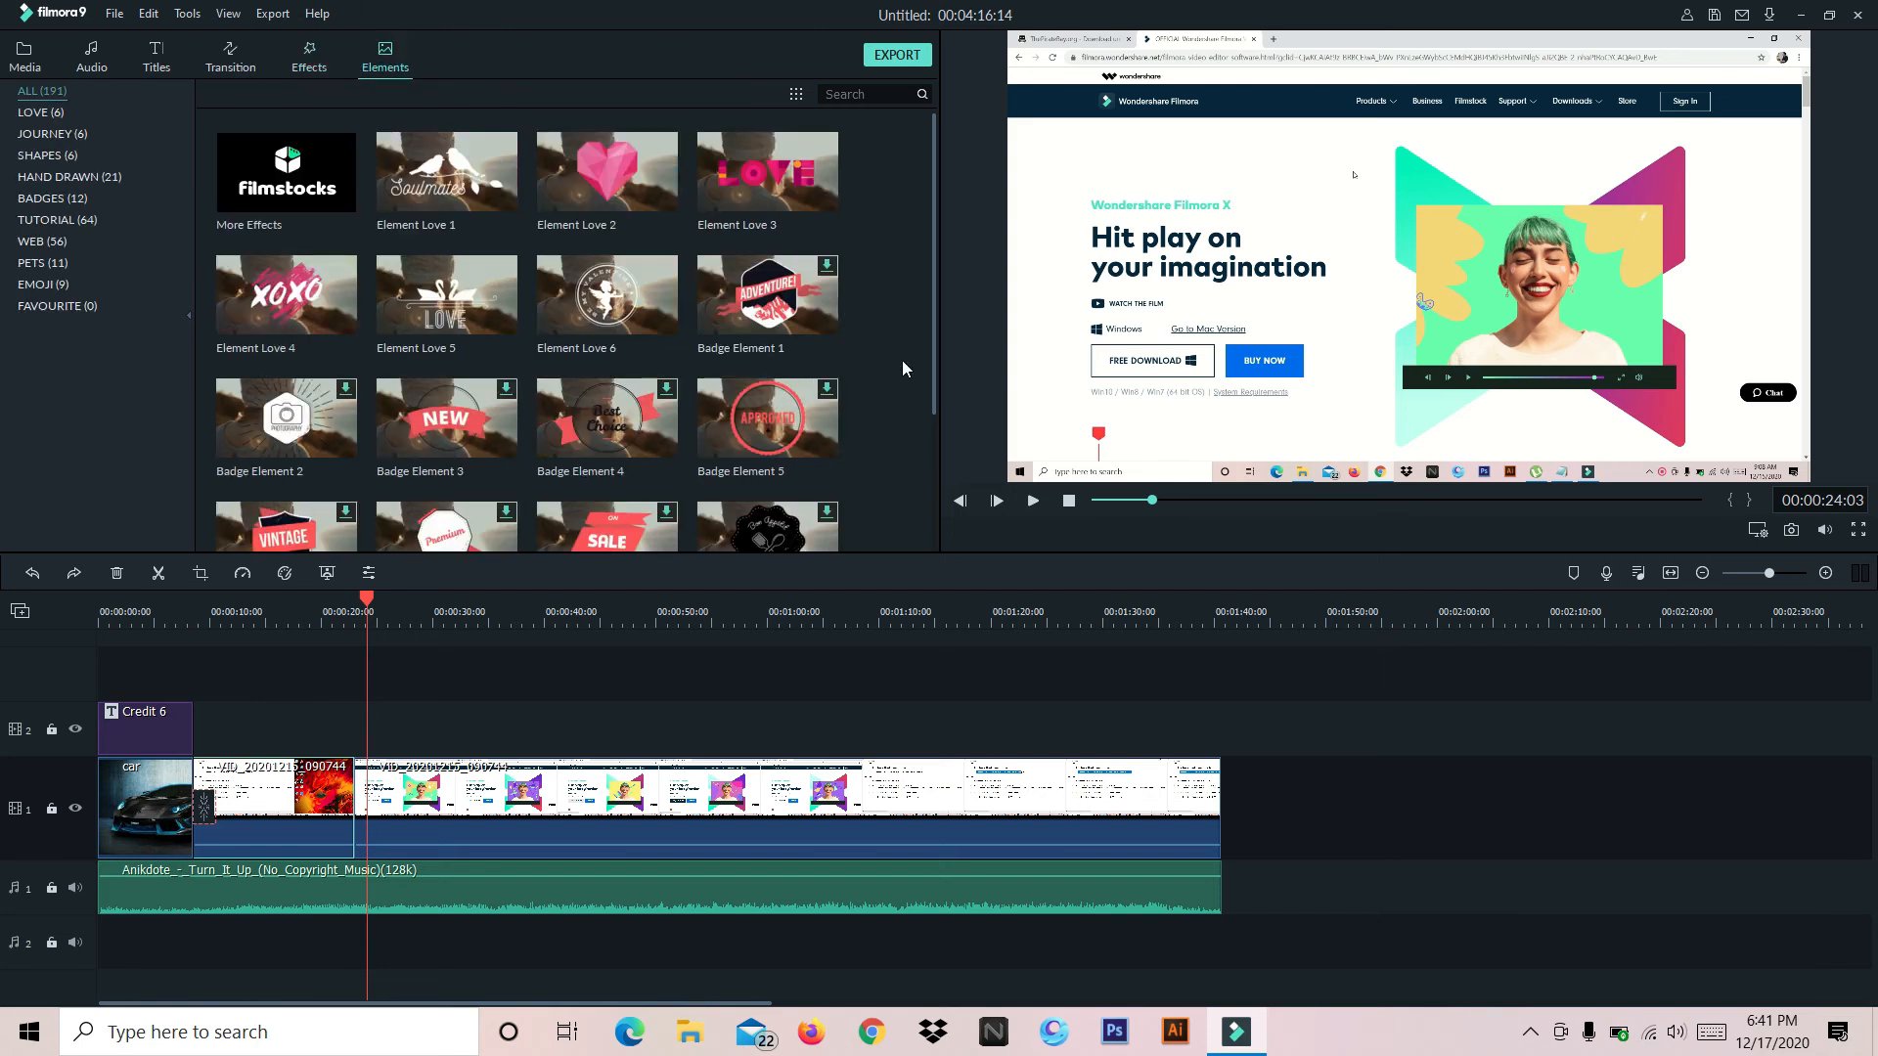
{"action": "scroll", "coordinate": [829, 262], "scroll_direction": "down", "scroll_amount": 10}
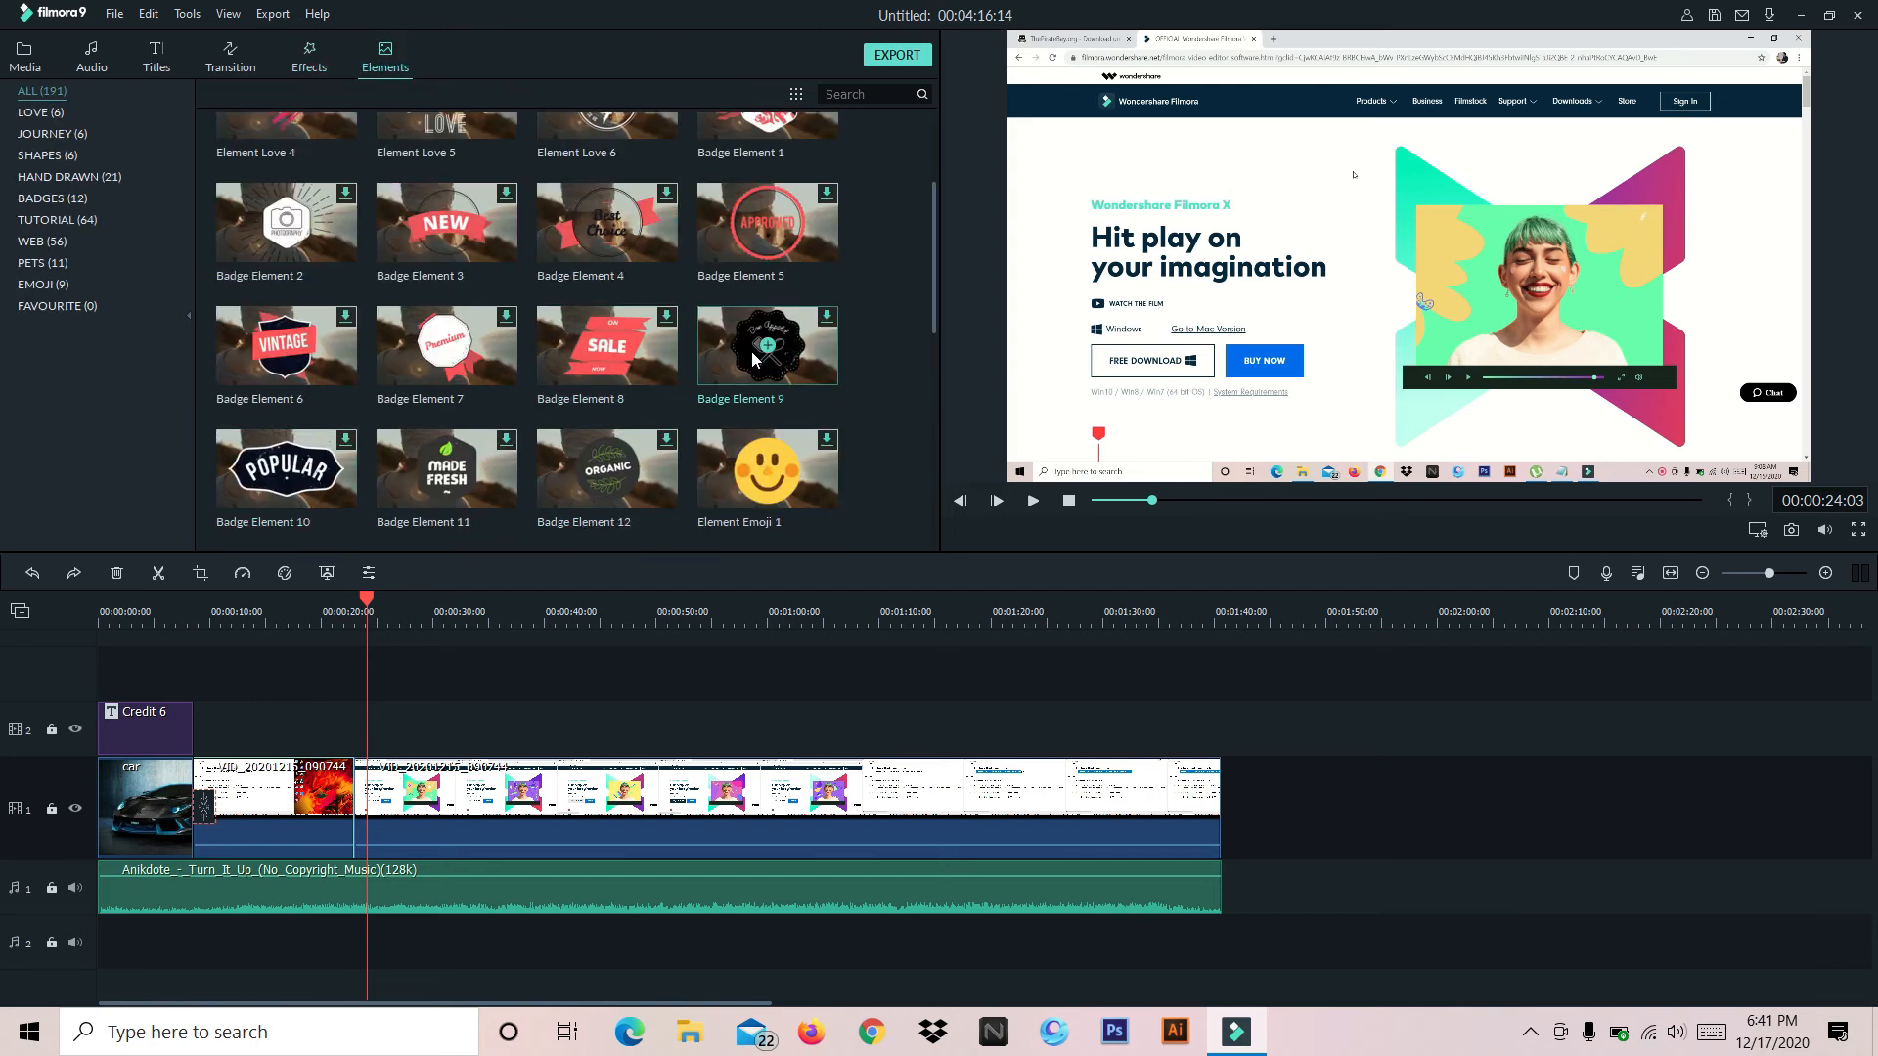
{"action": "scroll", "coordinate": [752, 342], "scroll_direction": "down", "scroll_amount": 5}
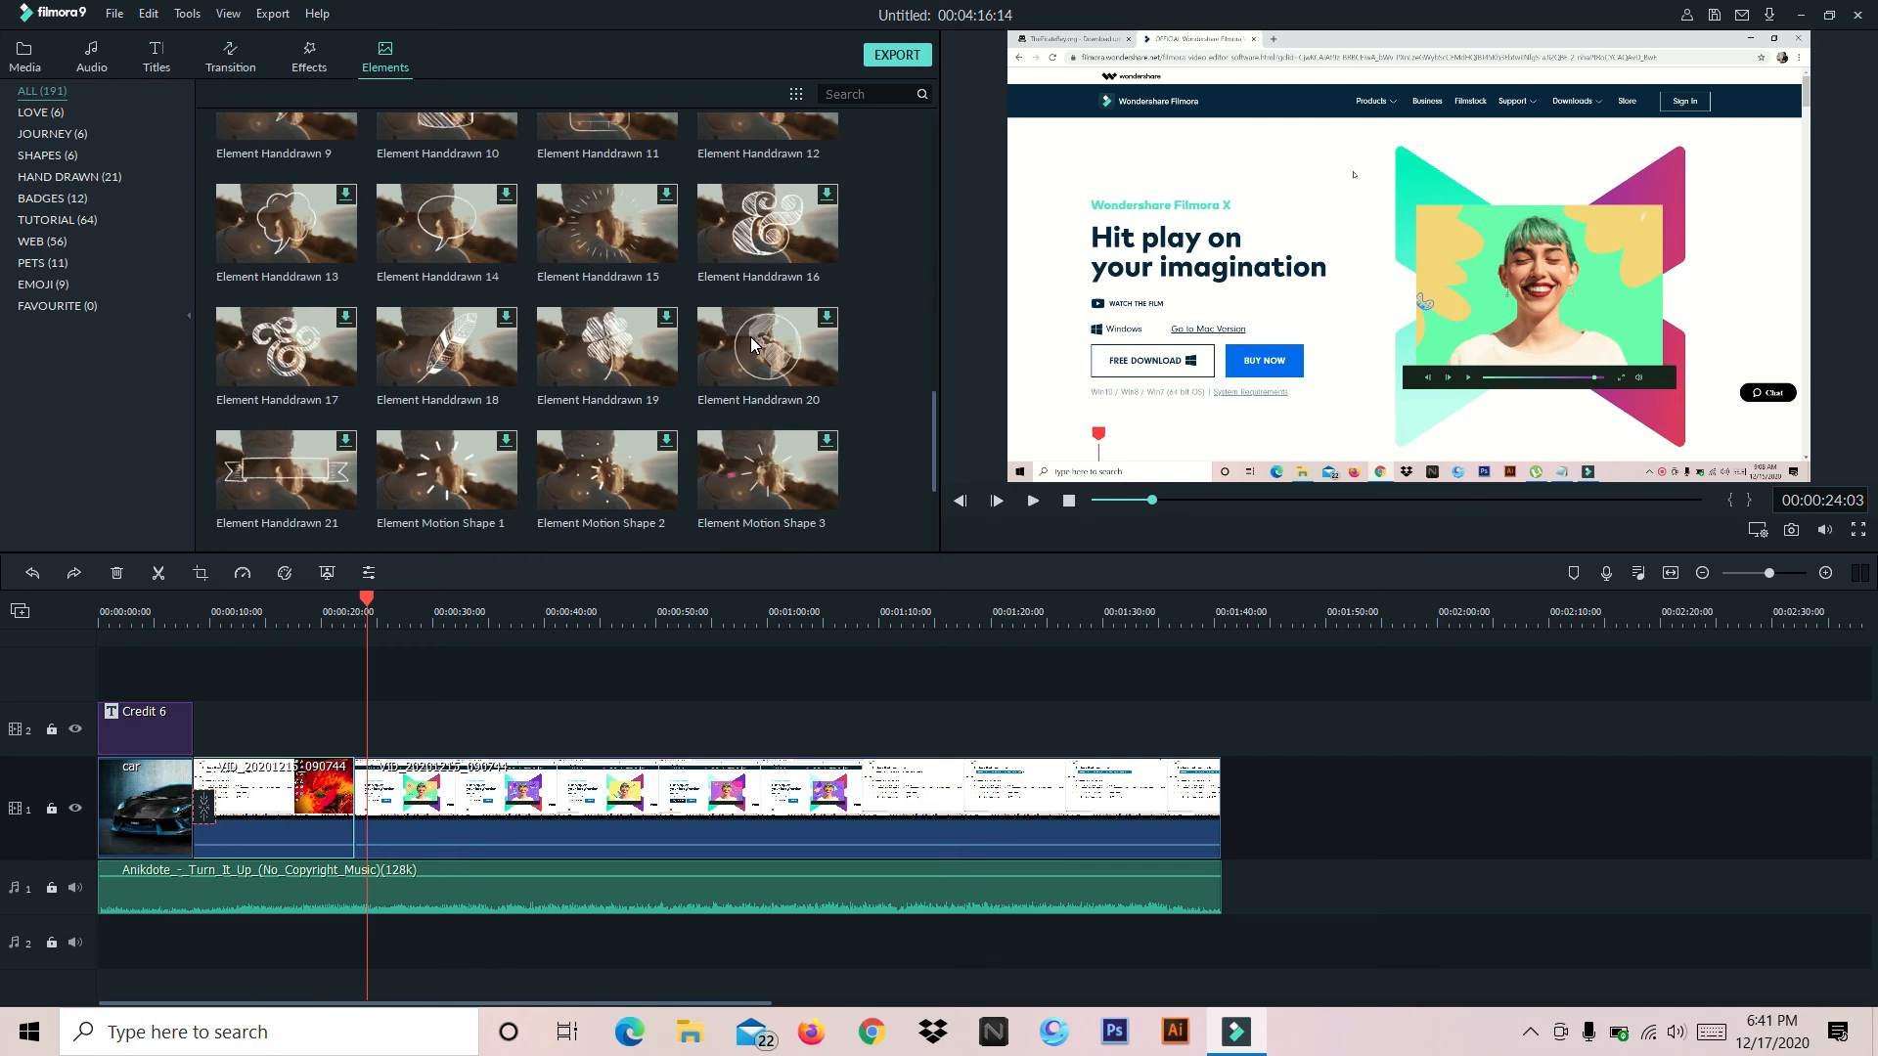
{"action": "scroll", "coordinate": [751, 342], "scroll_direction": "up", "scroll_amount": 20}
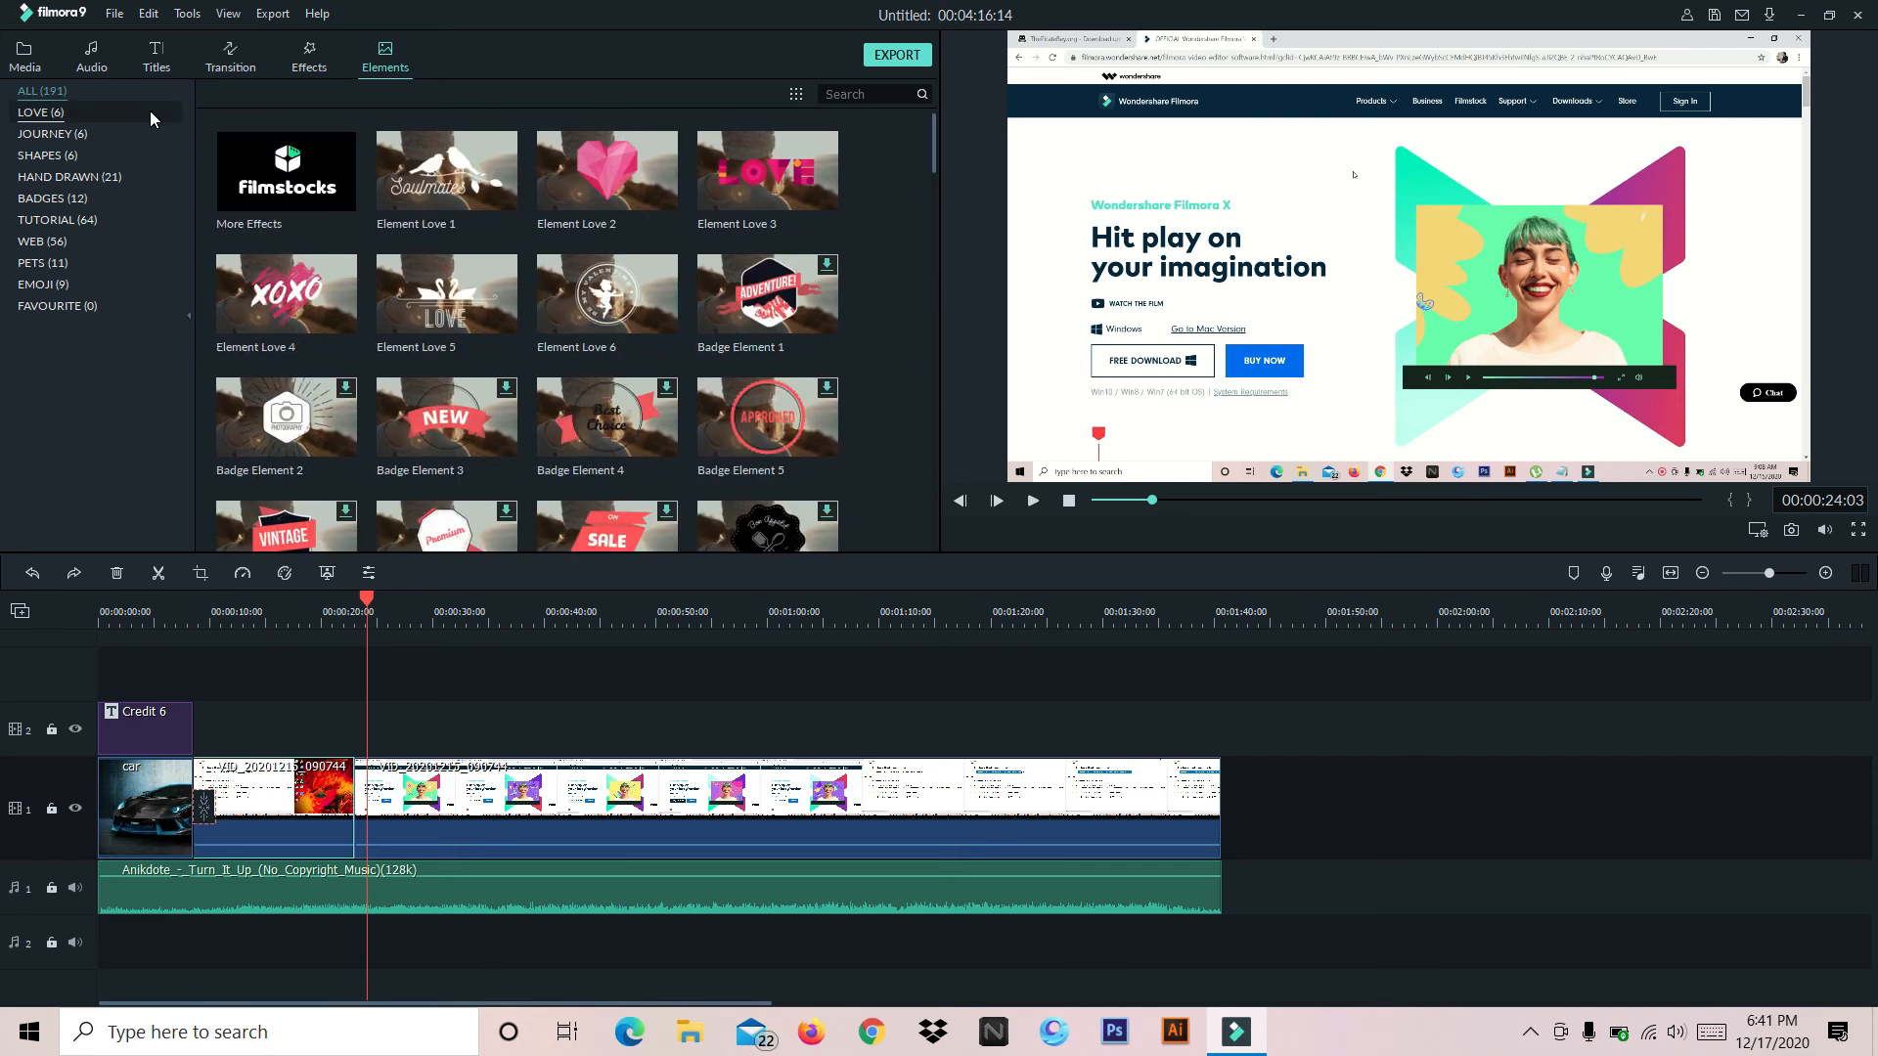
Crop the second video clip to 1564 x 880 at its original ratio, keeping the upper-left part of the frame
{"action": "left_click_drag", "start_coordinate": [367, 596], "coordinate": [585, 599]}
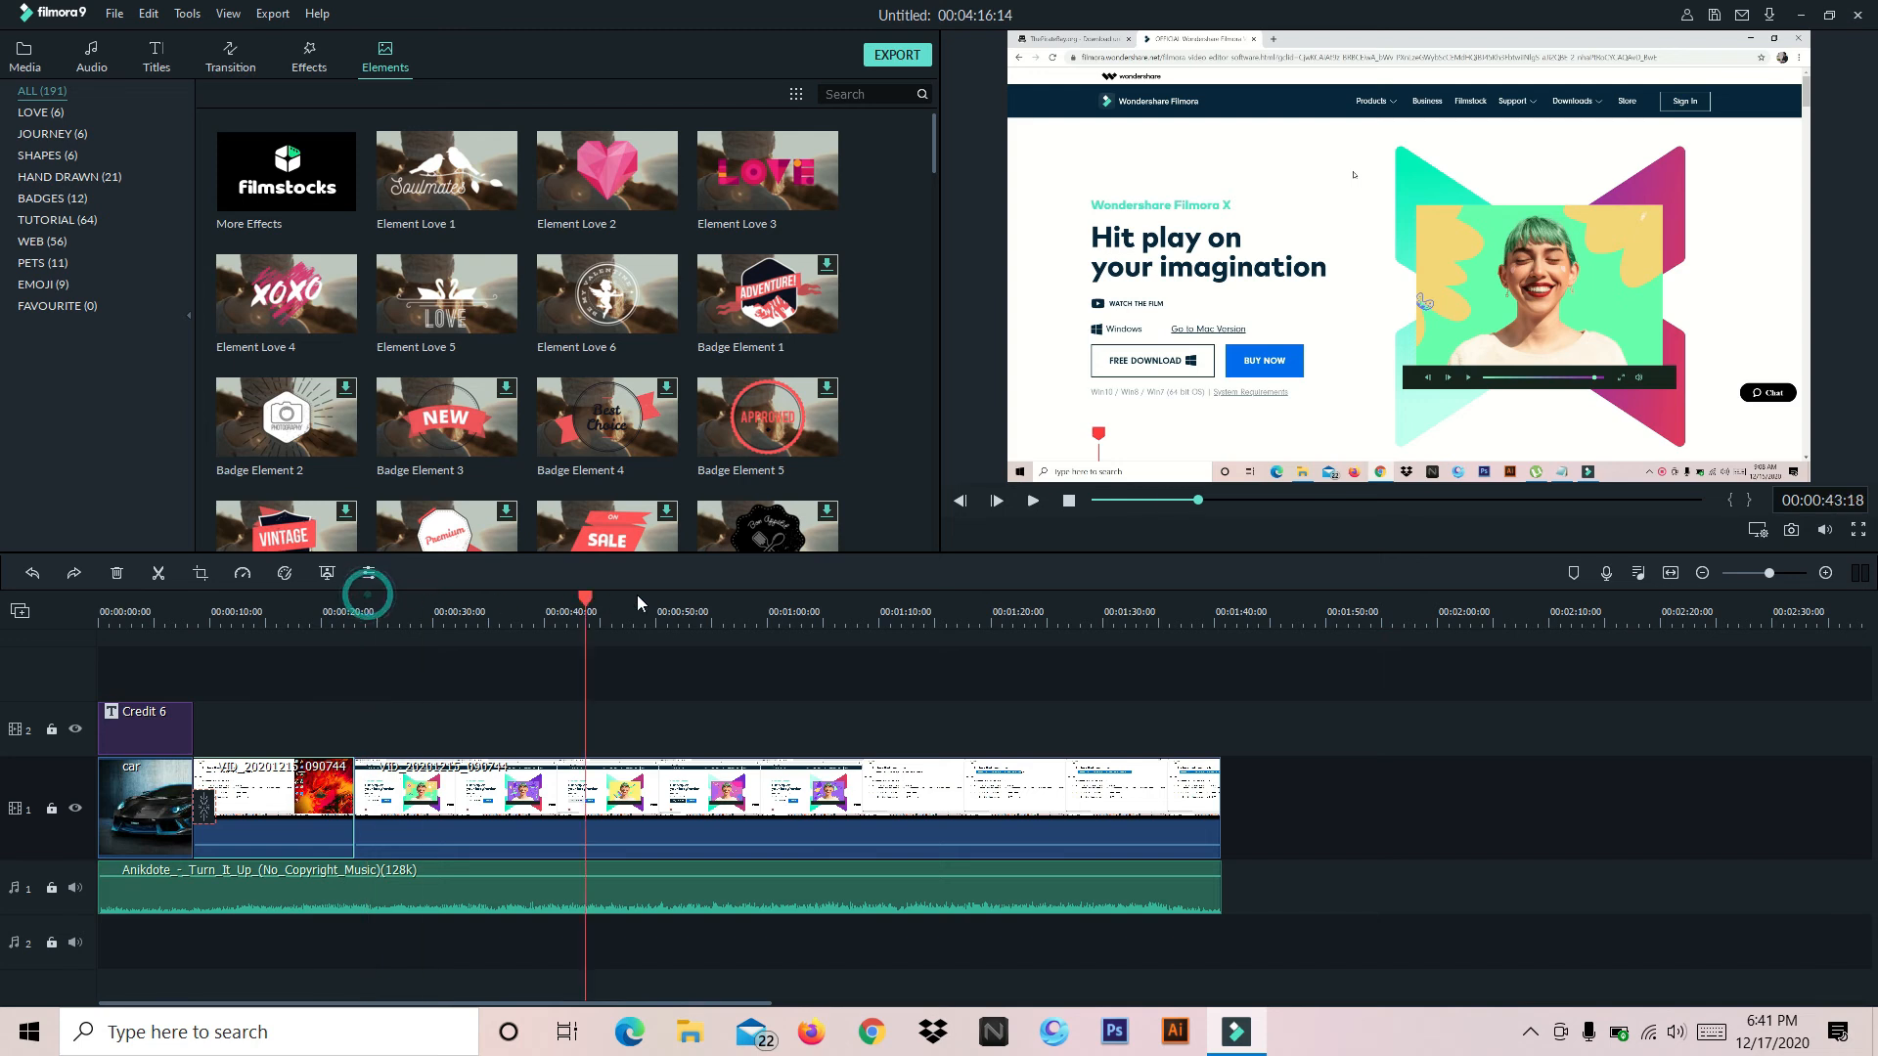
{"action": "left_click", "coordinate": [646, 603]}
{"action": "left_click", "coordinate": [886, 800]}
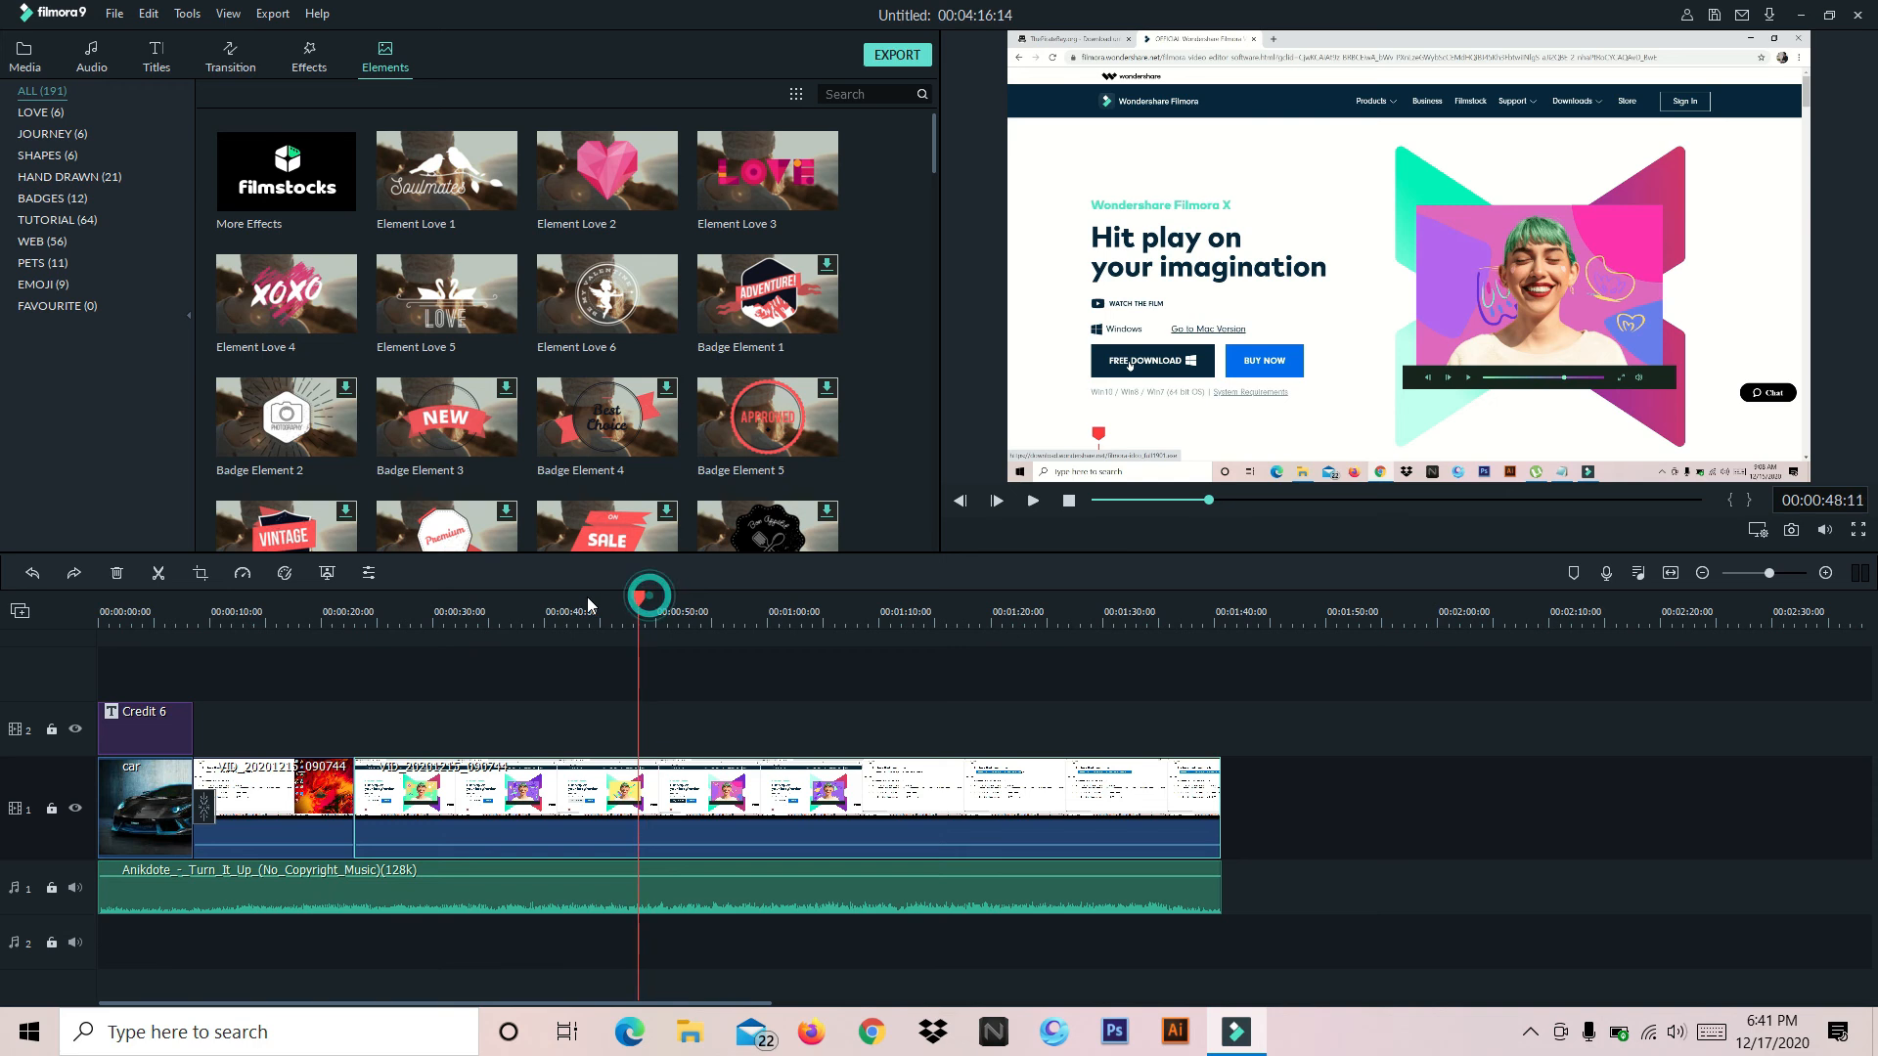
{"action": "left_click_drag", "start_coordinate": [646, 596], "coordinate": [572, 599]}
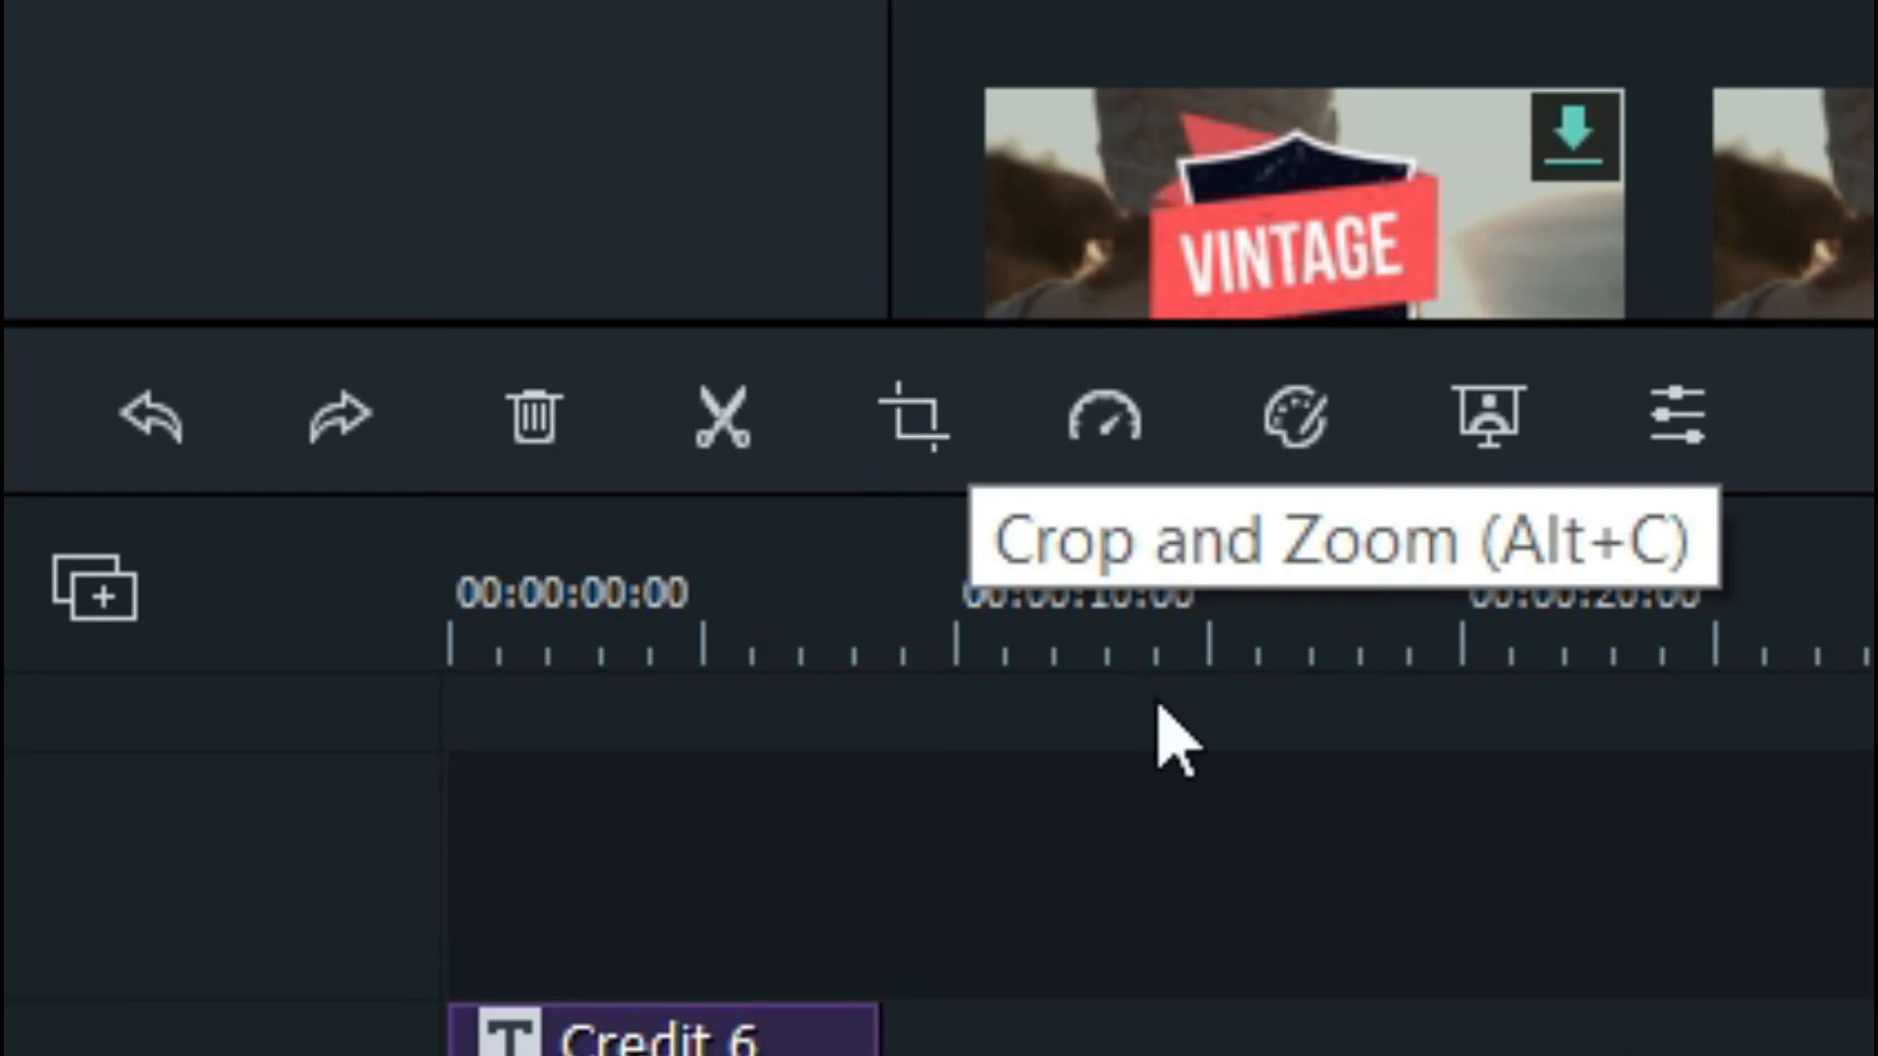
{"action": "left_click", "coordinate": [914, 410]}
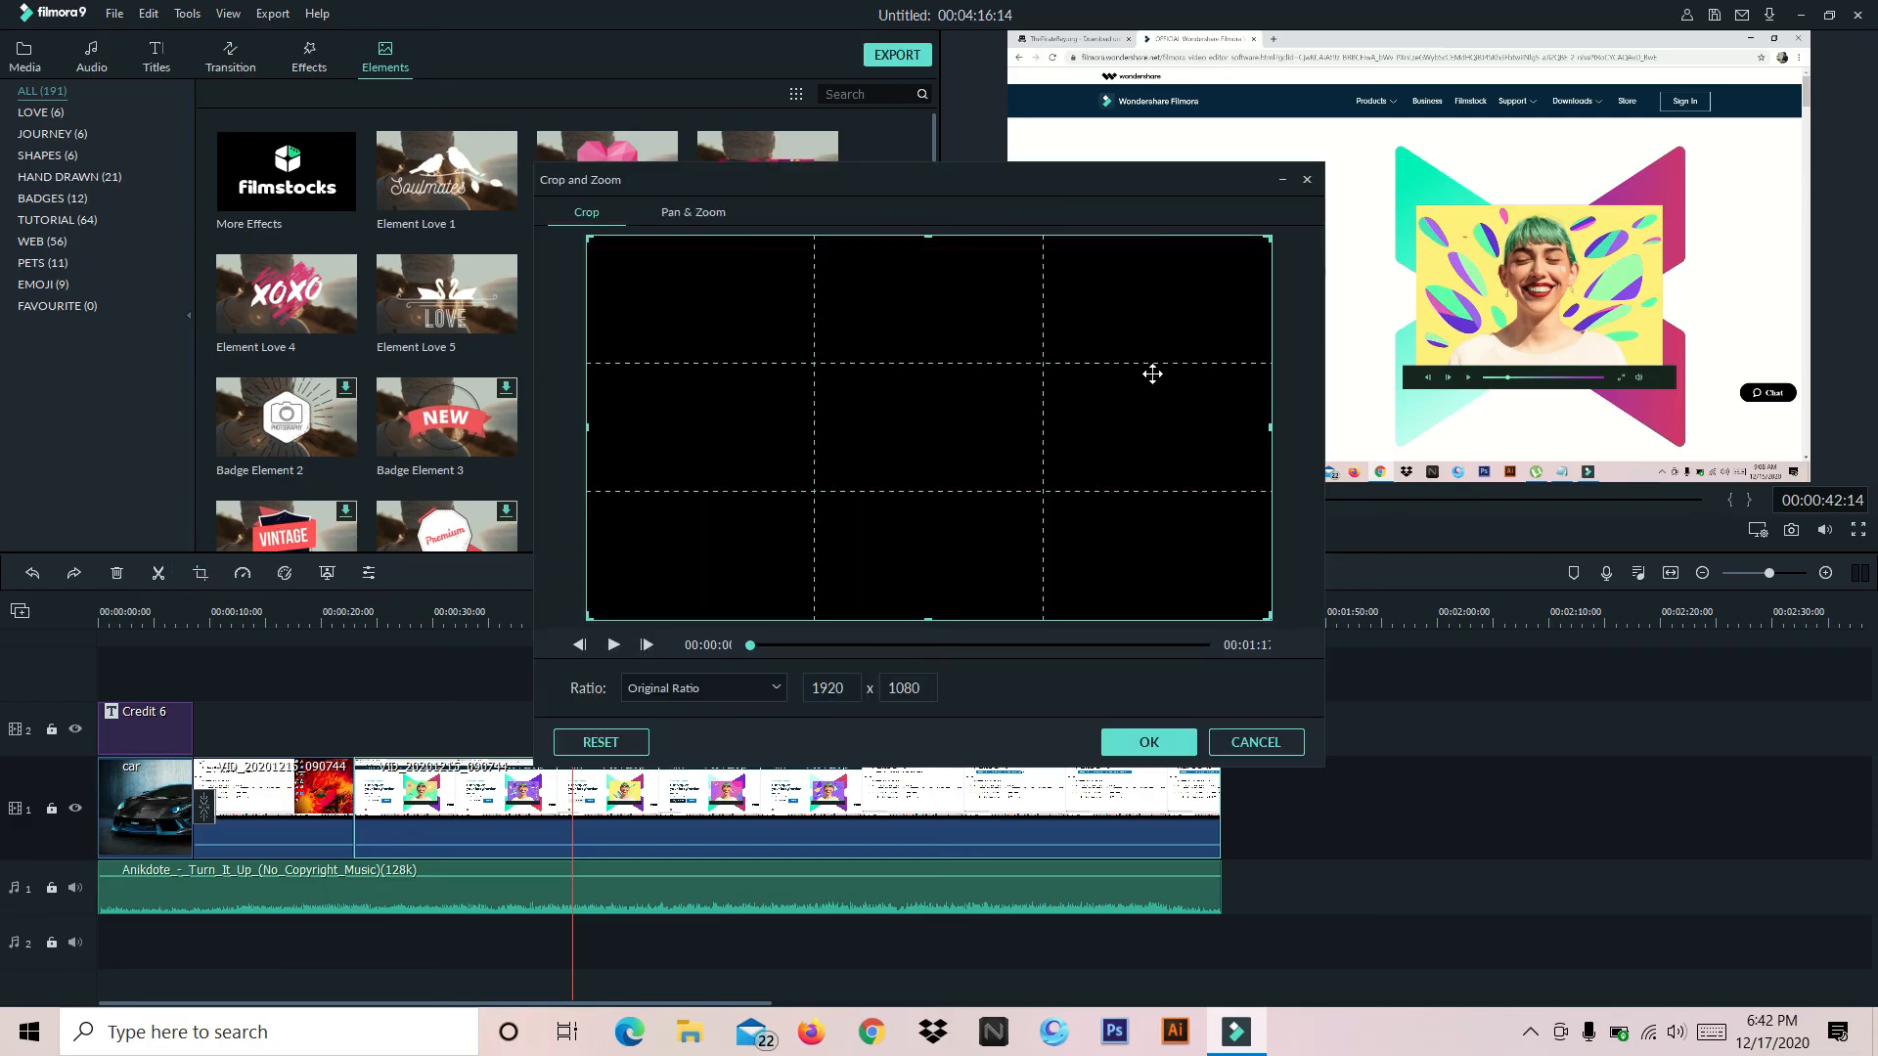
{"action": "left_click_drag", "start_coordinate": [1268, 618], "coordinate": [1145, 548]}
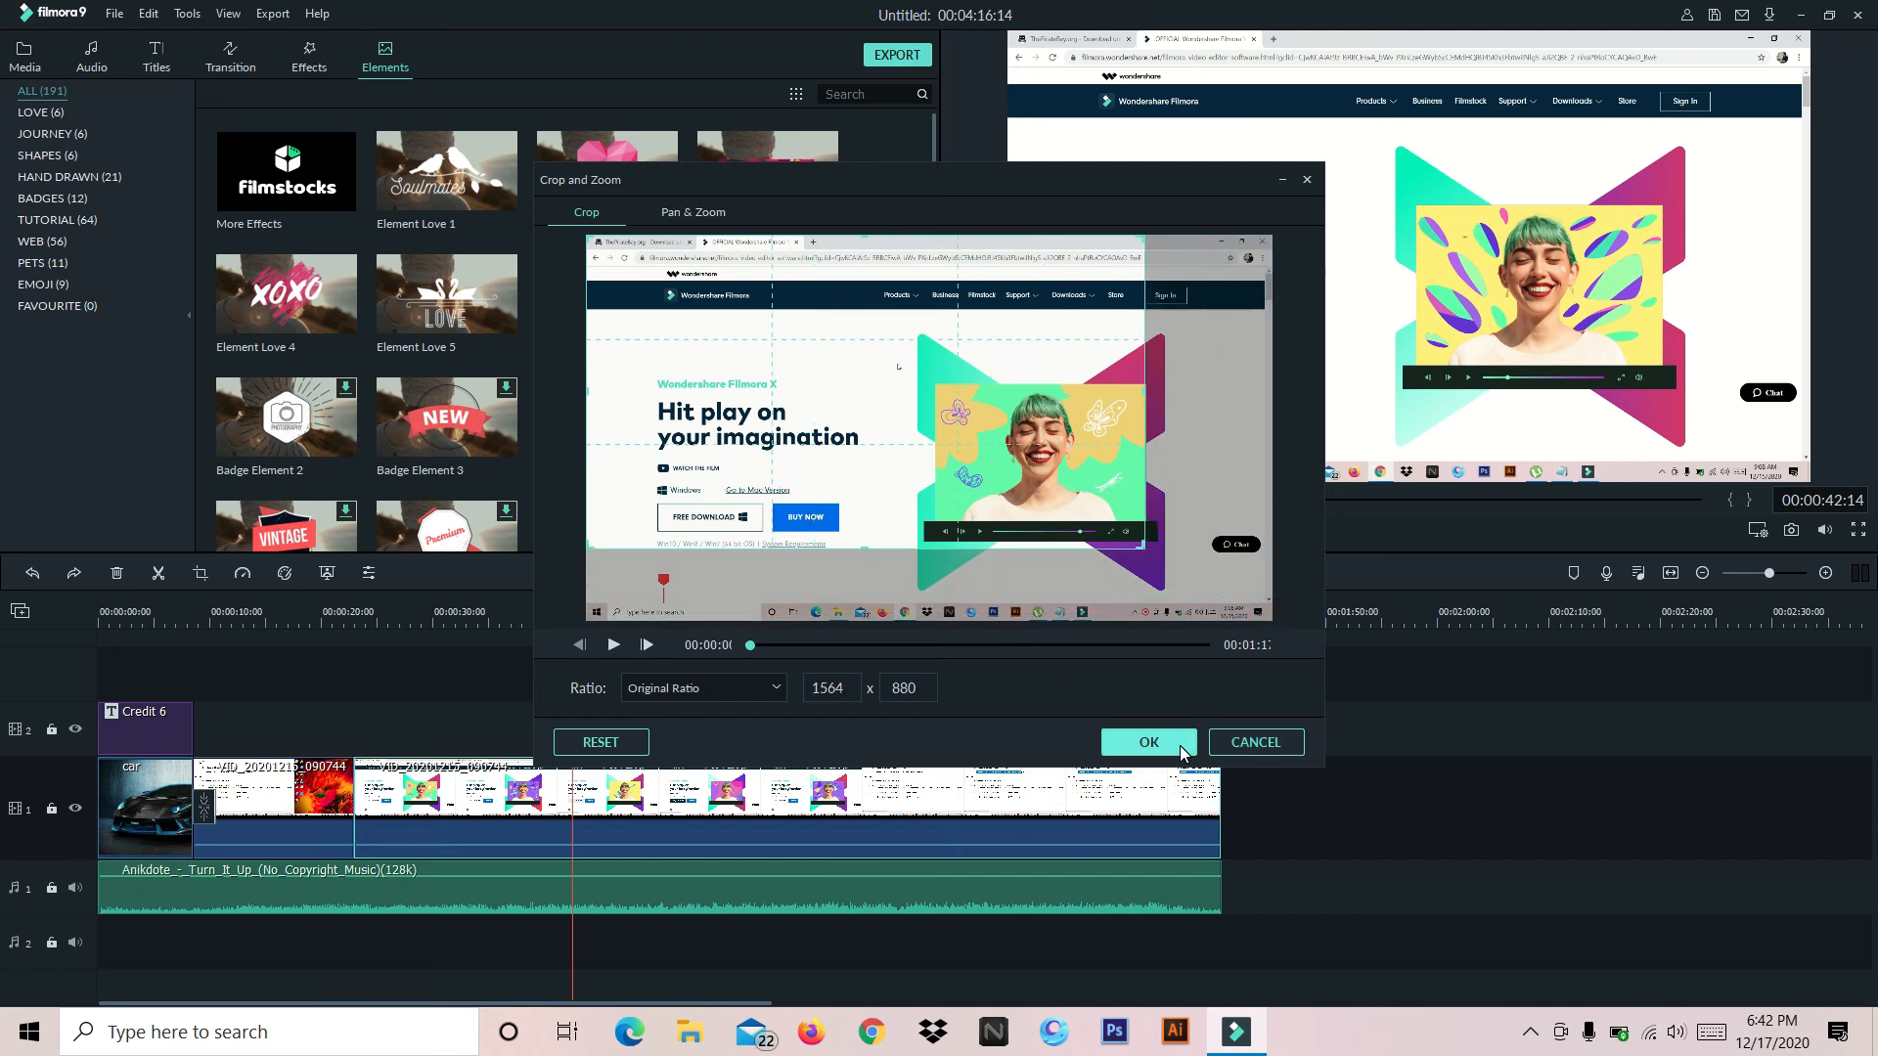
{"action": "left_click", "coordinate": [1148, 742]}
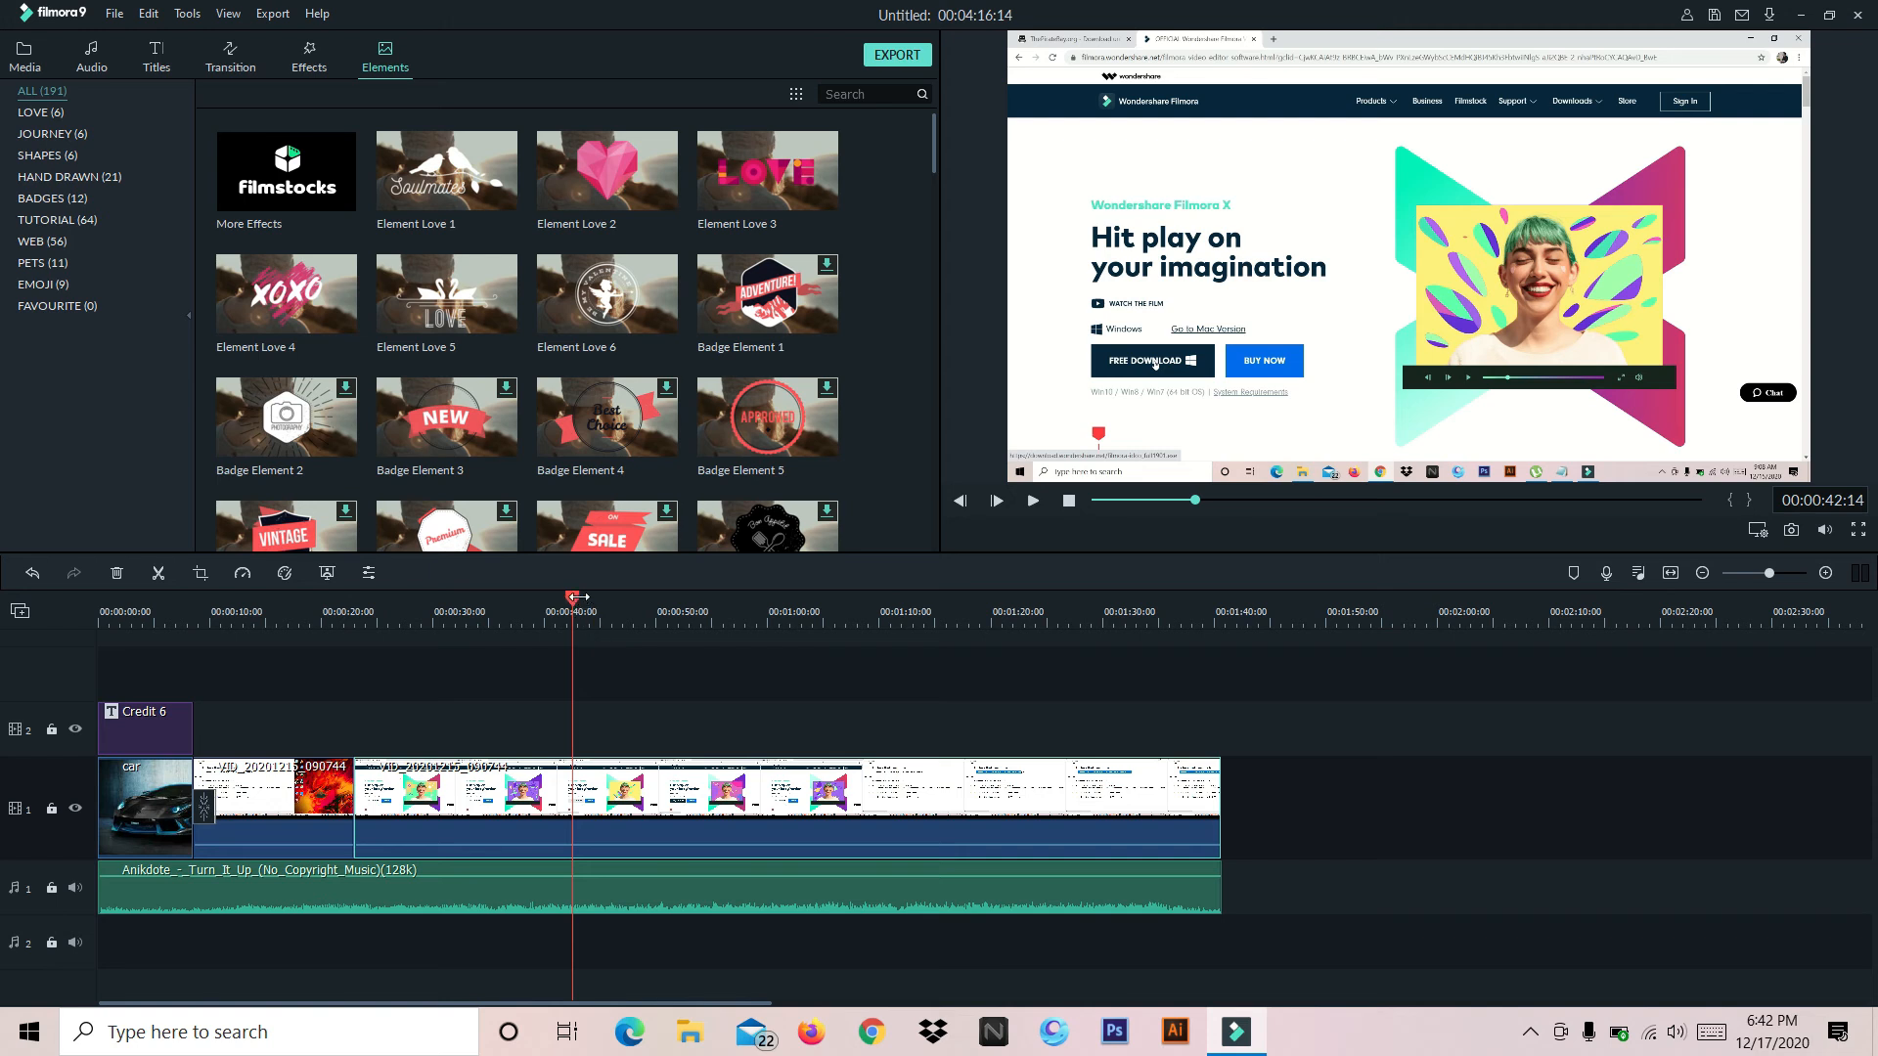
Play across the cut between the two video clips to compare the cropped and uncropped framing
{"action": "left_click_drag", "start_coordinate": [573, 597], "coordinate": [336, 597]}
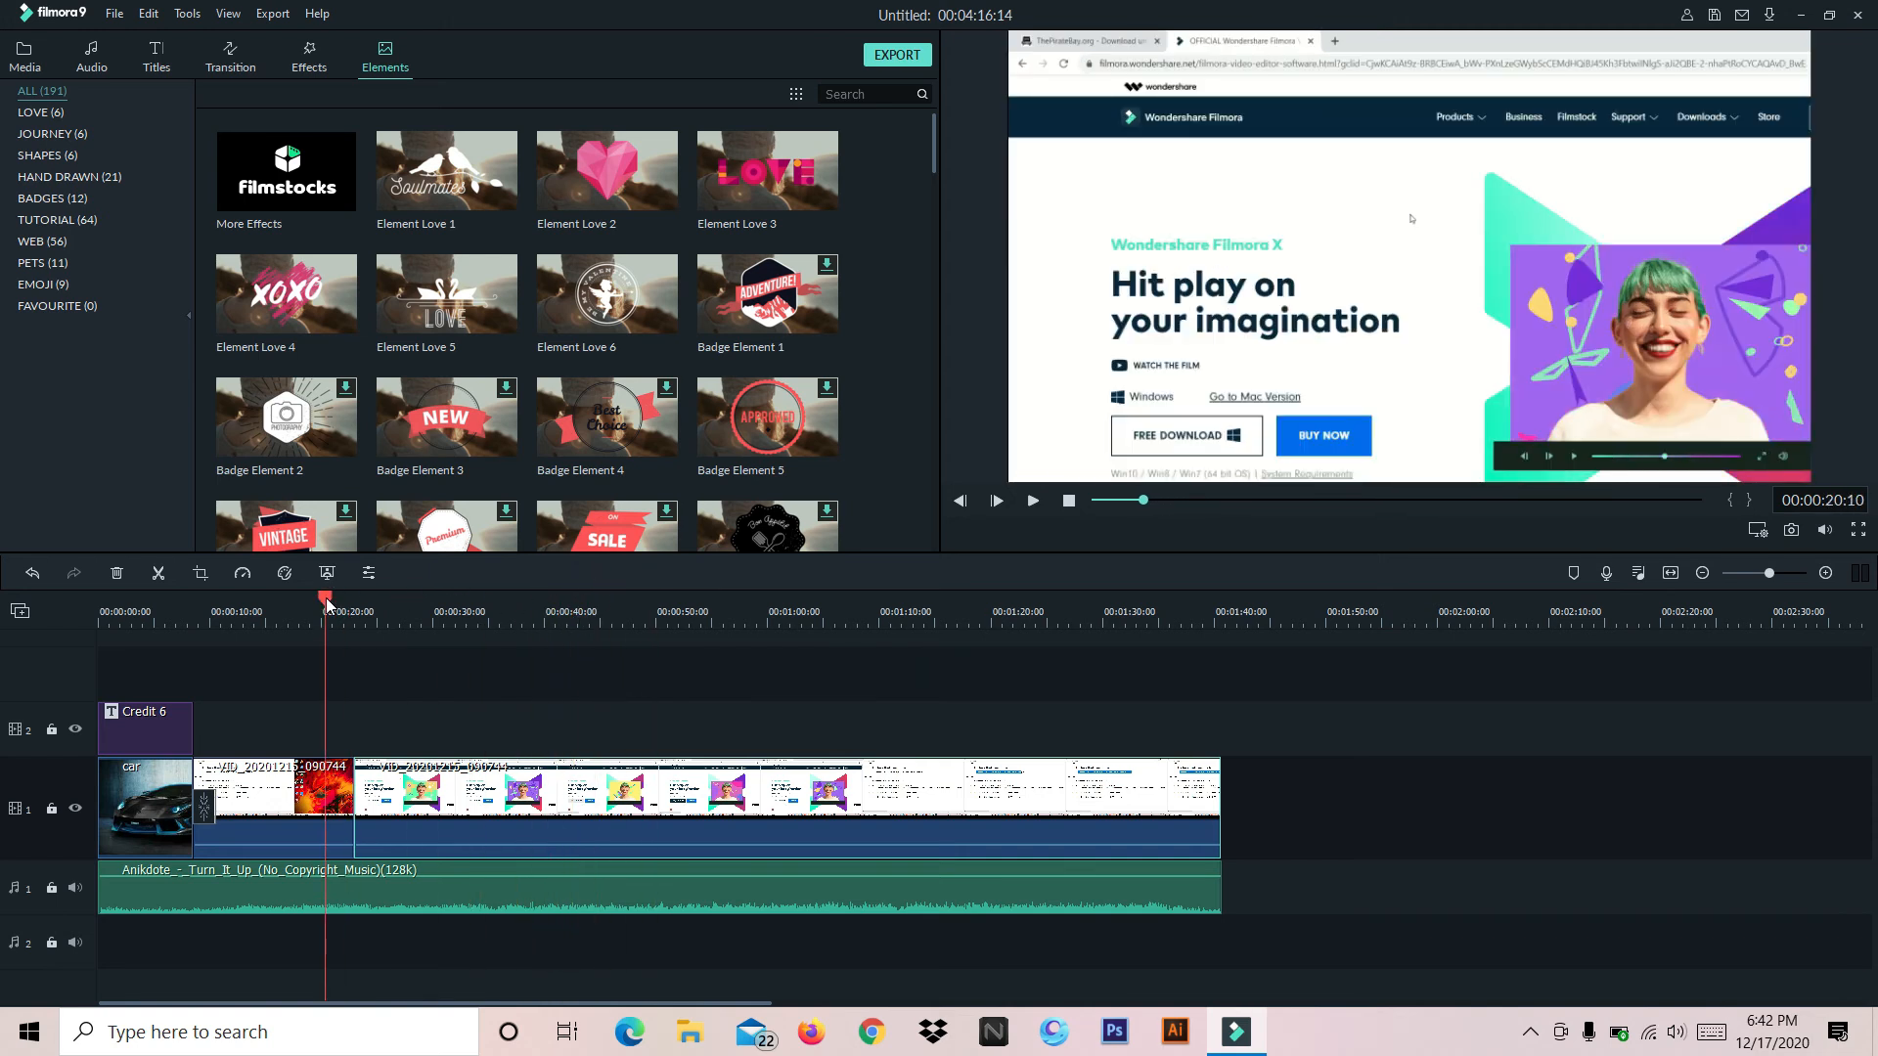
{"action": "left_click", "coordinate": [1032, 500]}
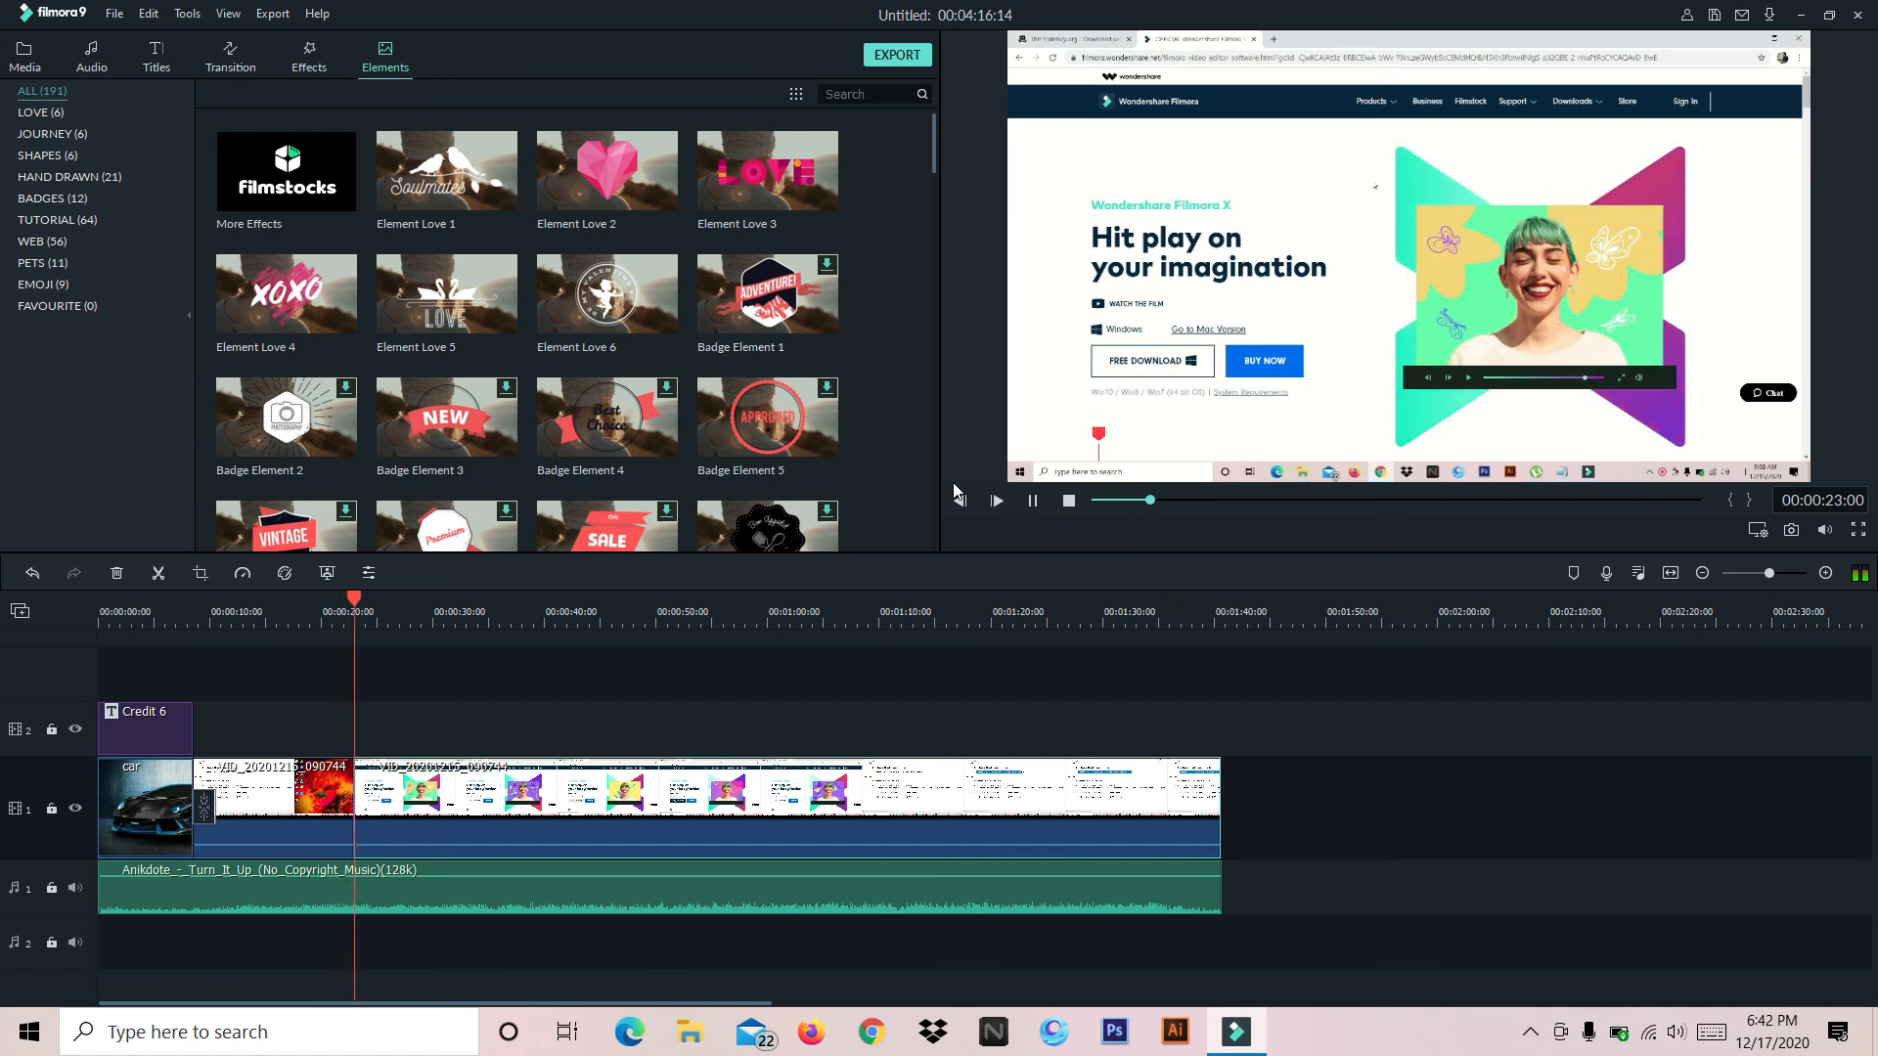
{"action": "left_click", "coordinate": [1032, 499]}
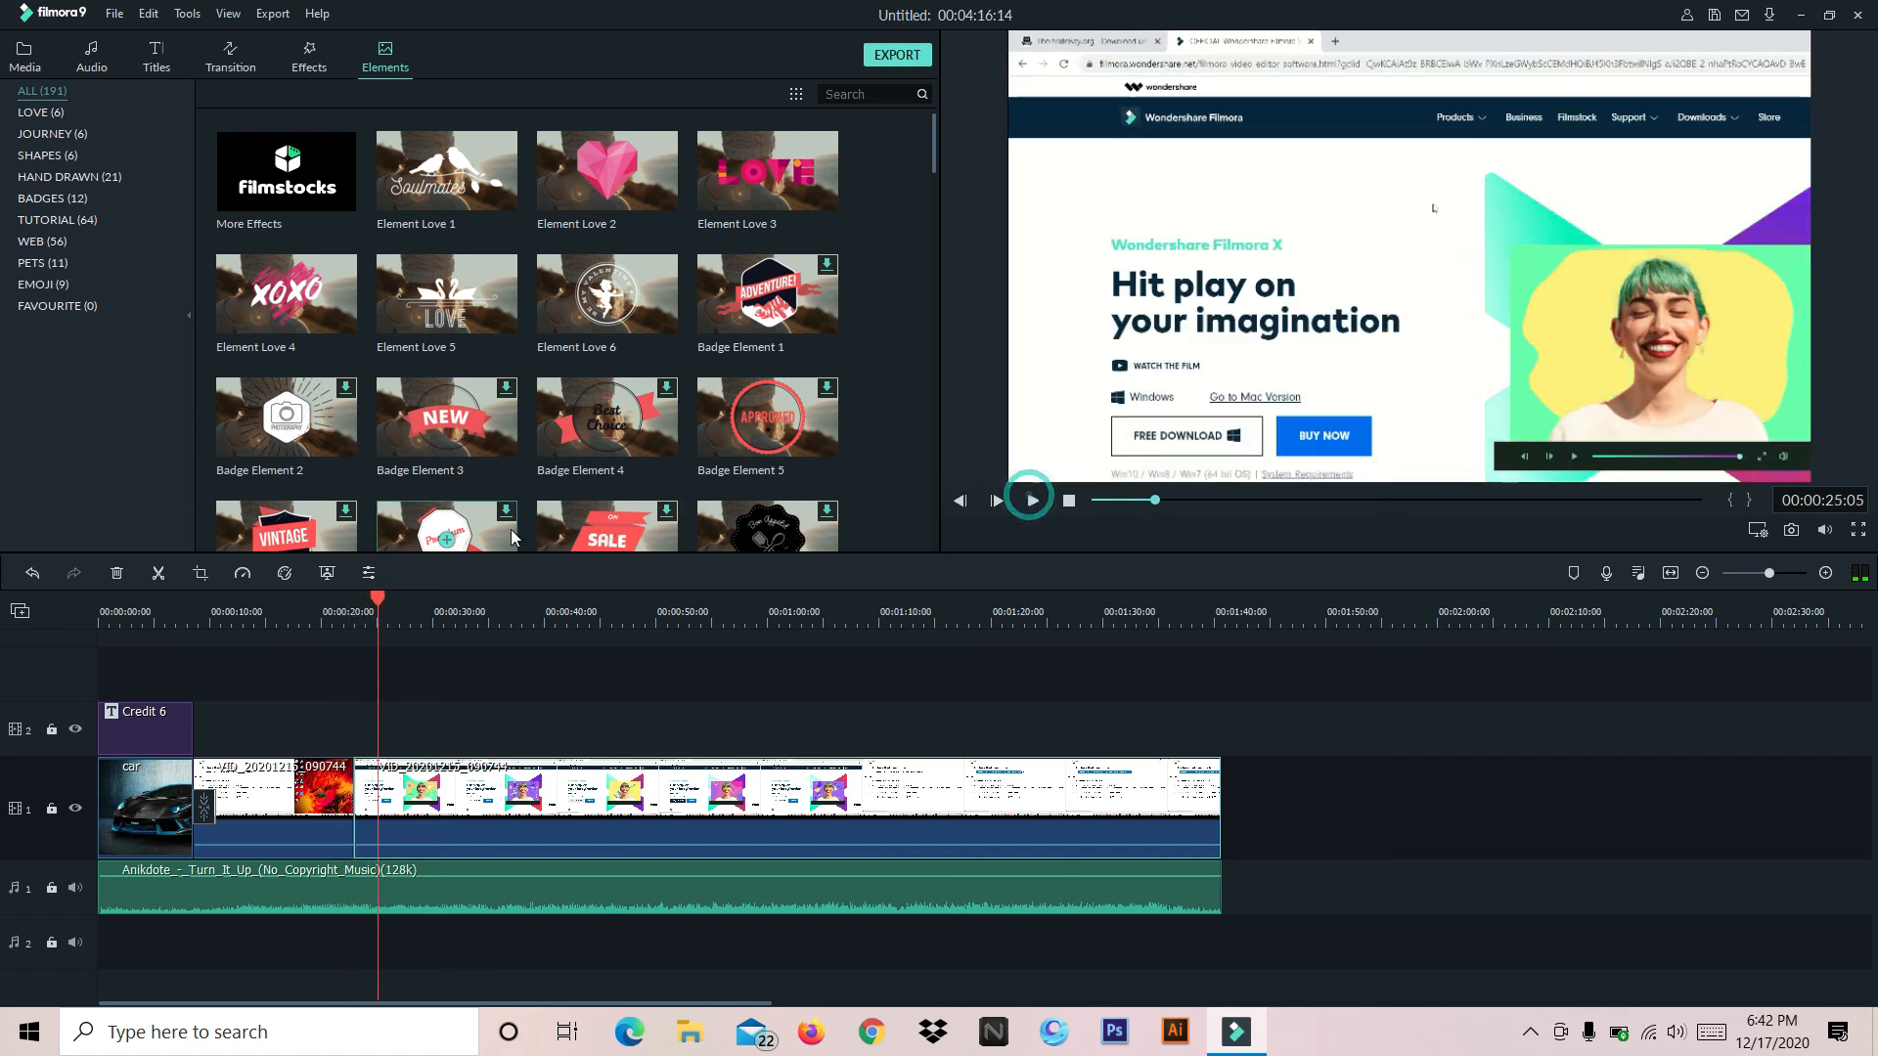
{"action": "mouse_move", "coordinate": [379, 601]}
{"action": "left_mouse_down"}
{"action": "mouse_move", "coordinate": [348, 602]}
{"action": "mouse_move", "coordinate": [431, 601]}
{"action": "mouse_move", "coordinate": [416, 601]}
{"action": "left_mouse_up"}
{"action": "left_click", "coordinate": [373, 614]}
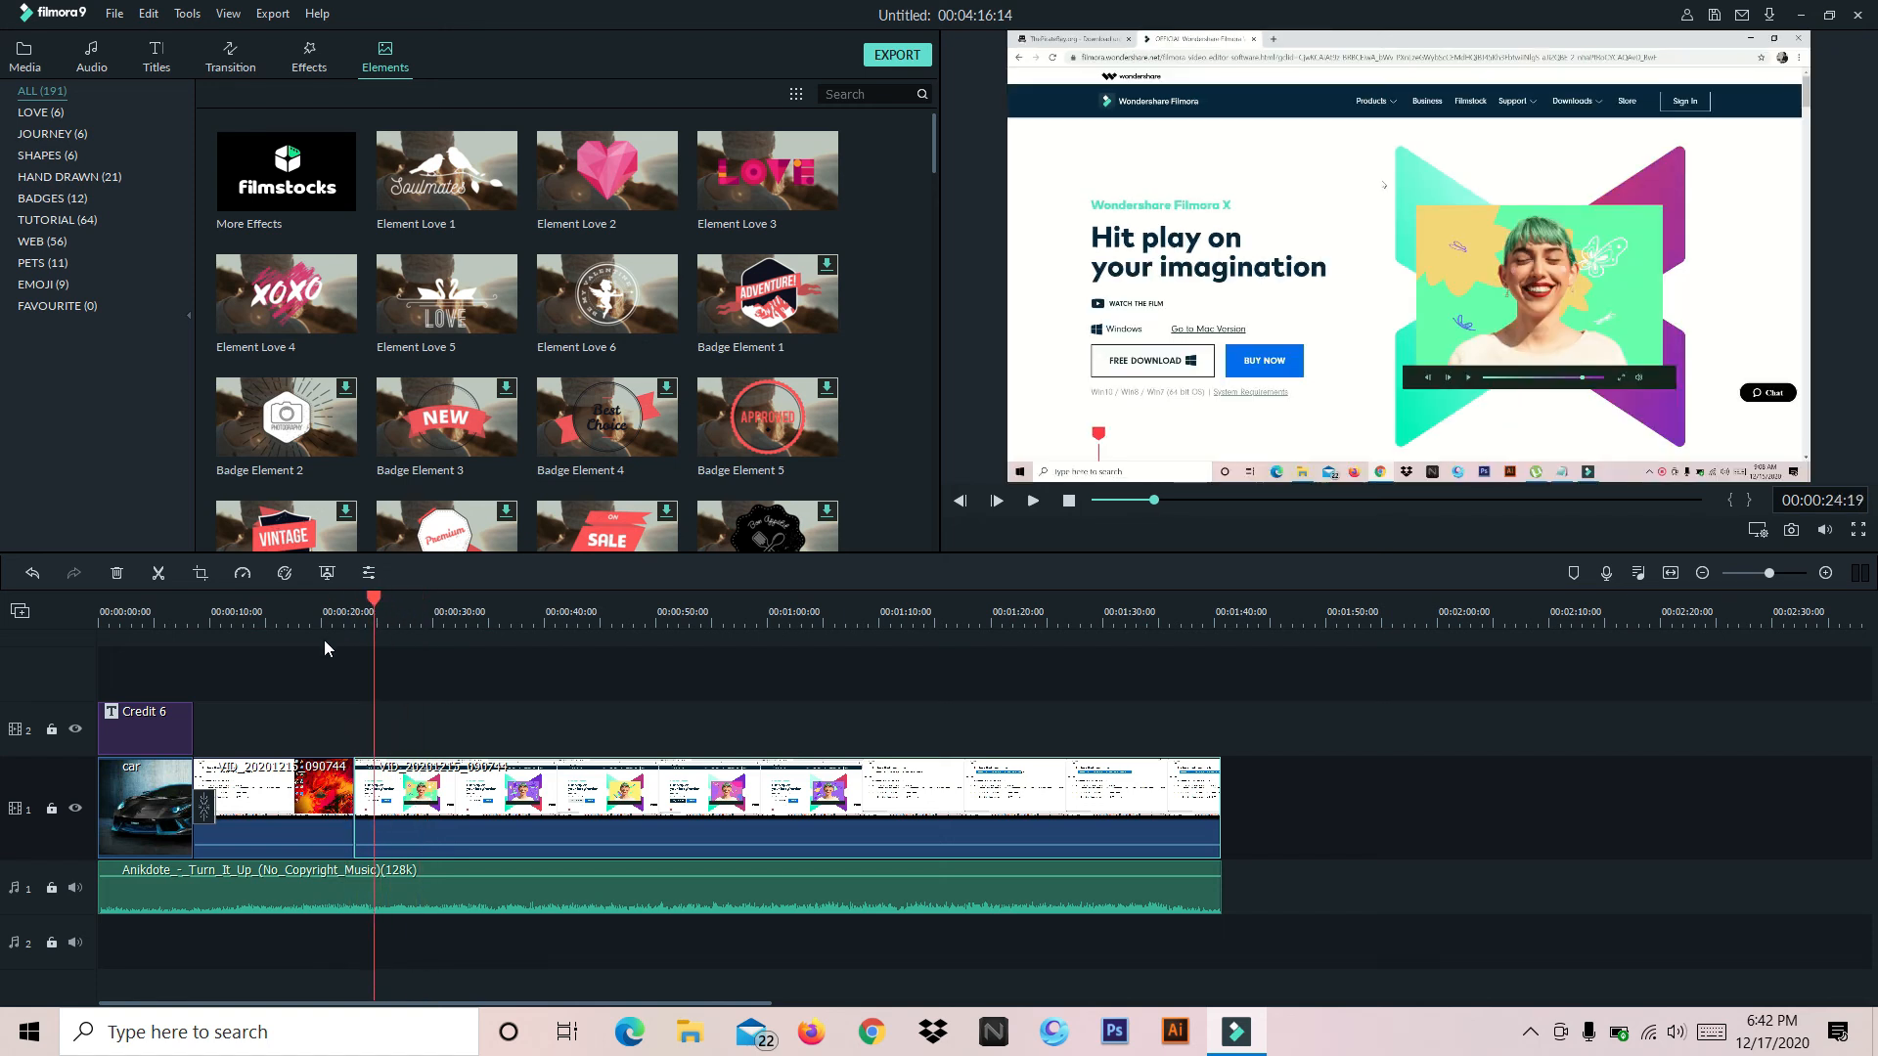
{"action": "left_click", "coordinate": [371, 642]}
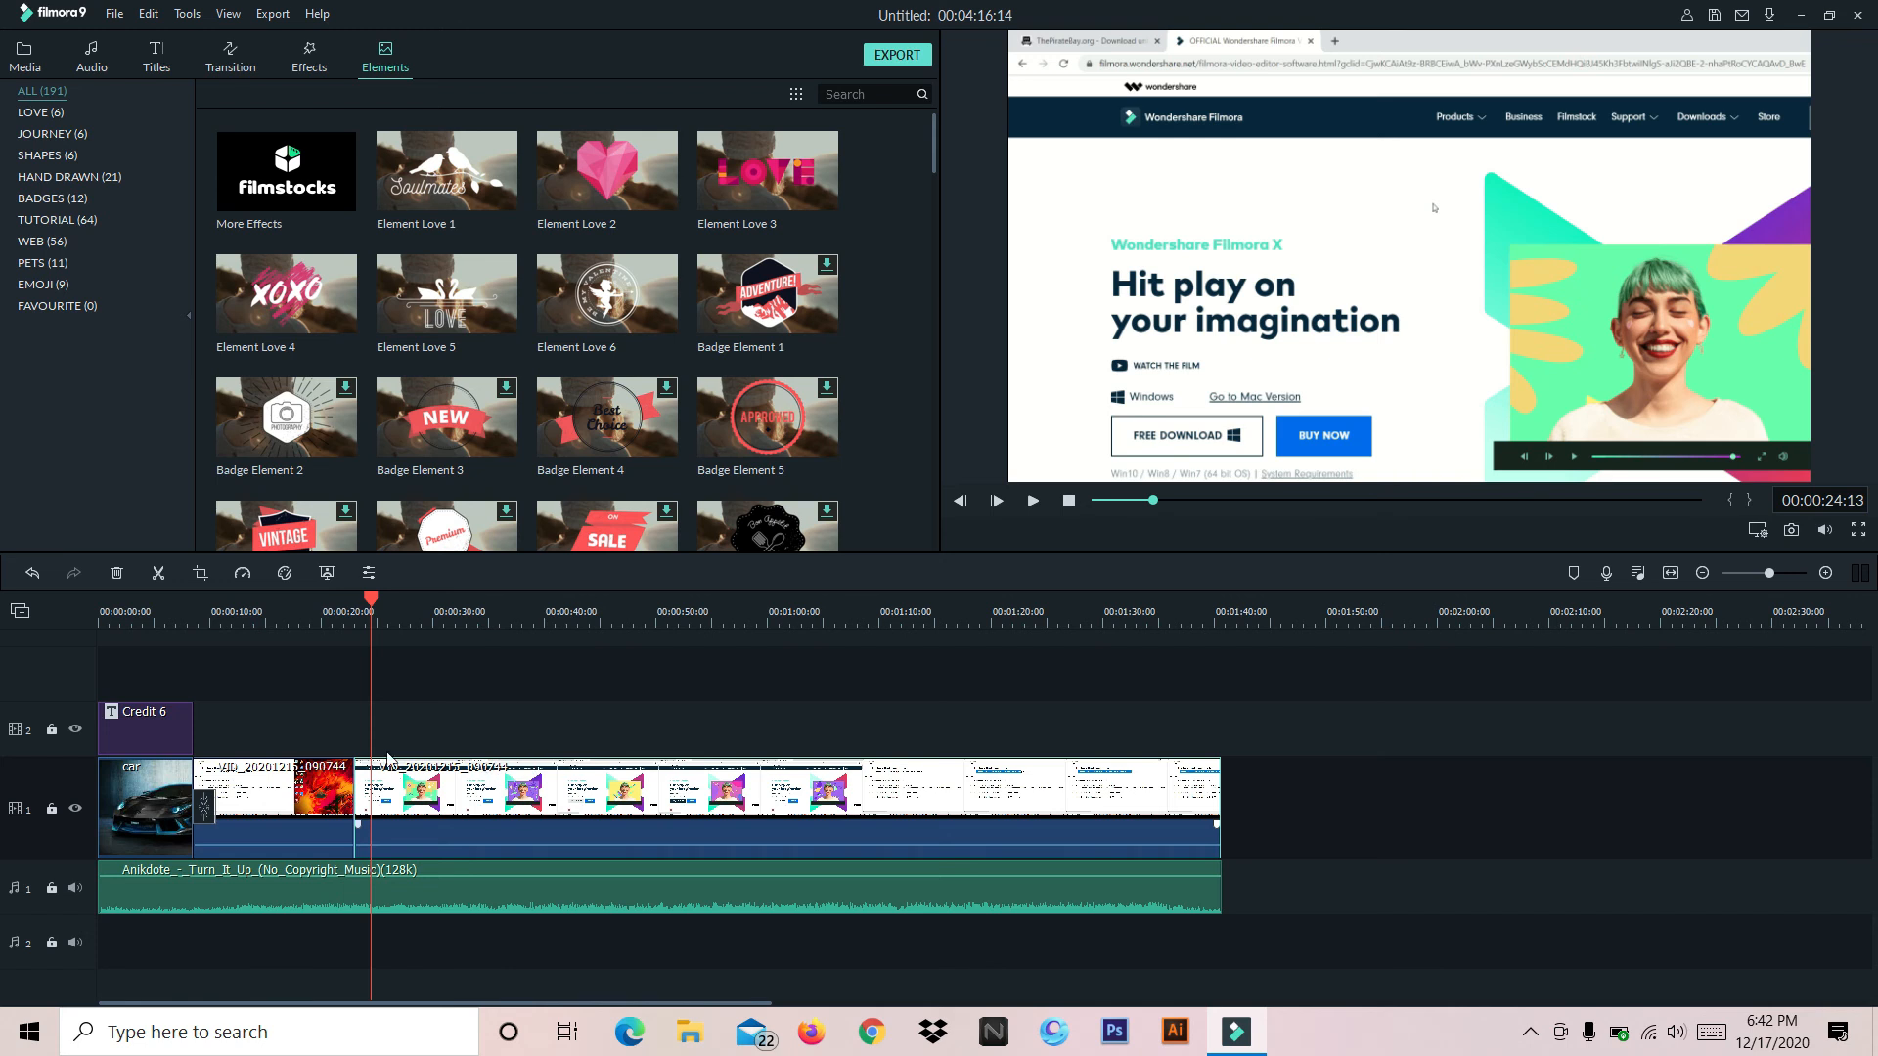
Speed up the second video clip to 4x with the Fast speed preset
{"action": "left_click", "coordinate": [244, 579]}
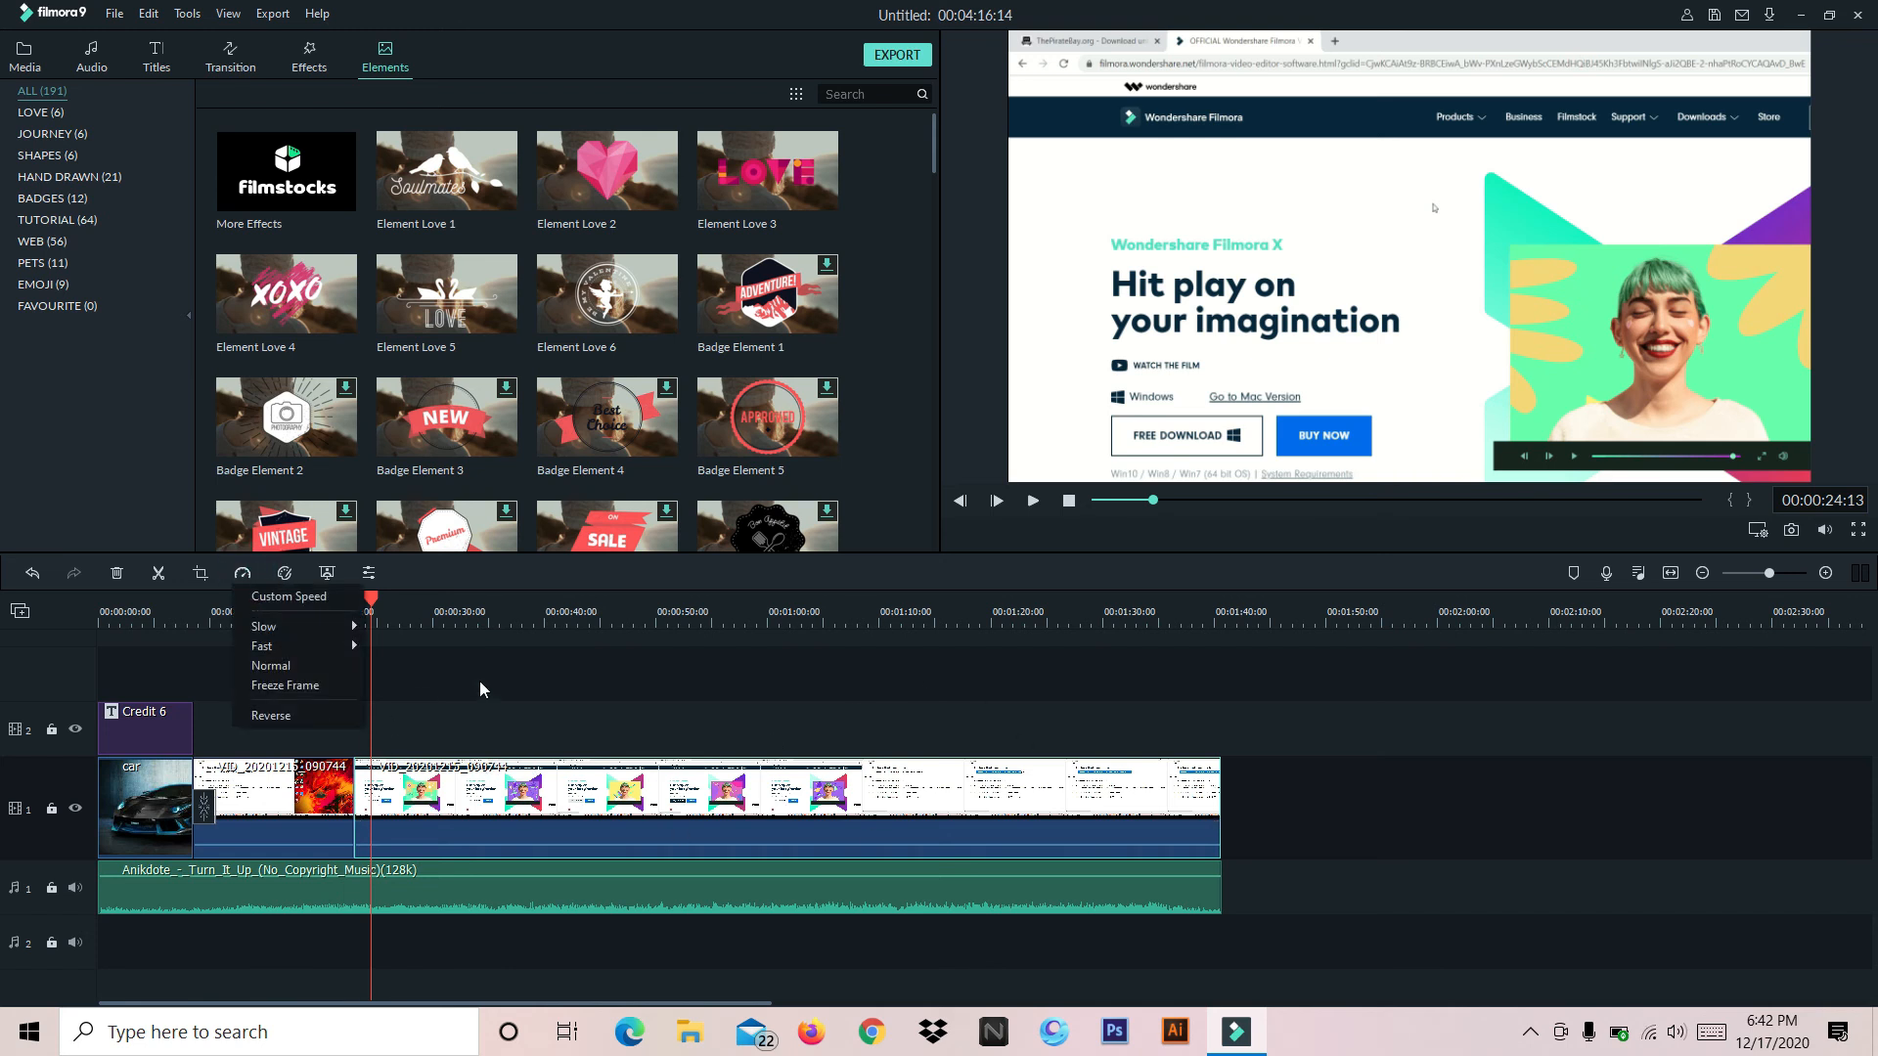
{"action": "mouse_move", "coordinate": [326, 625]}
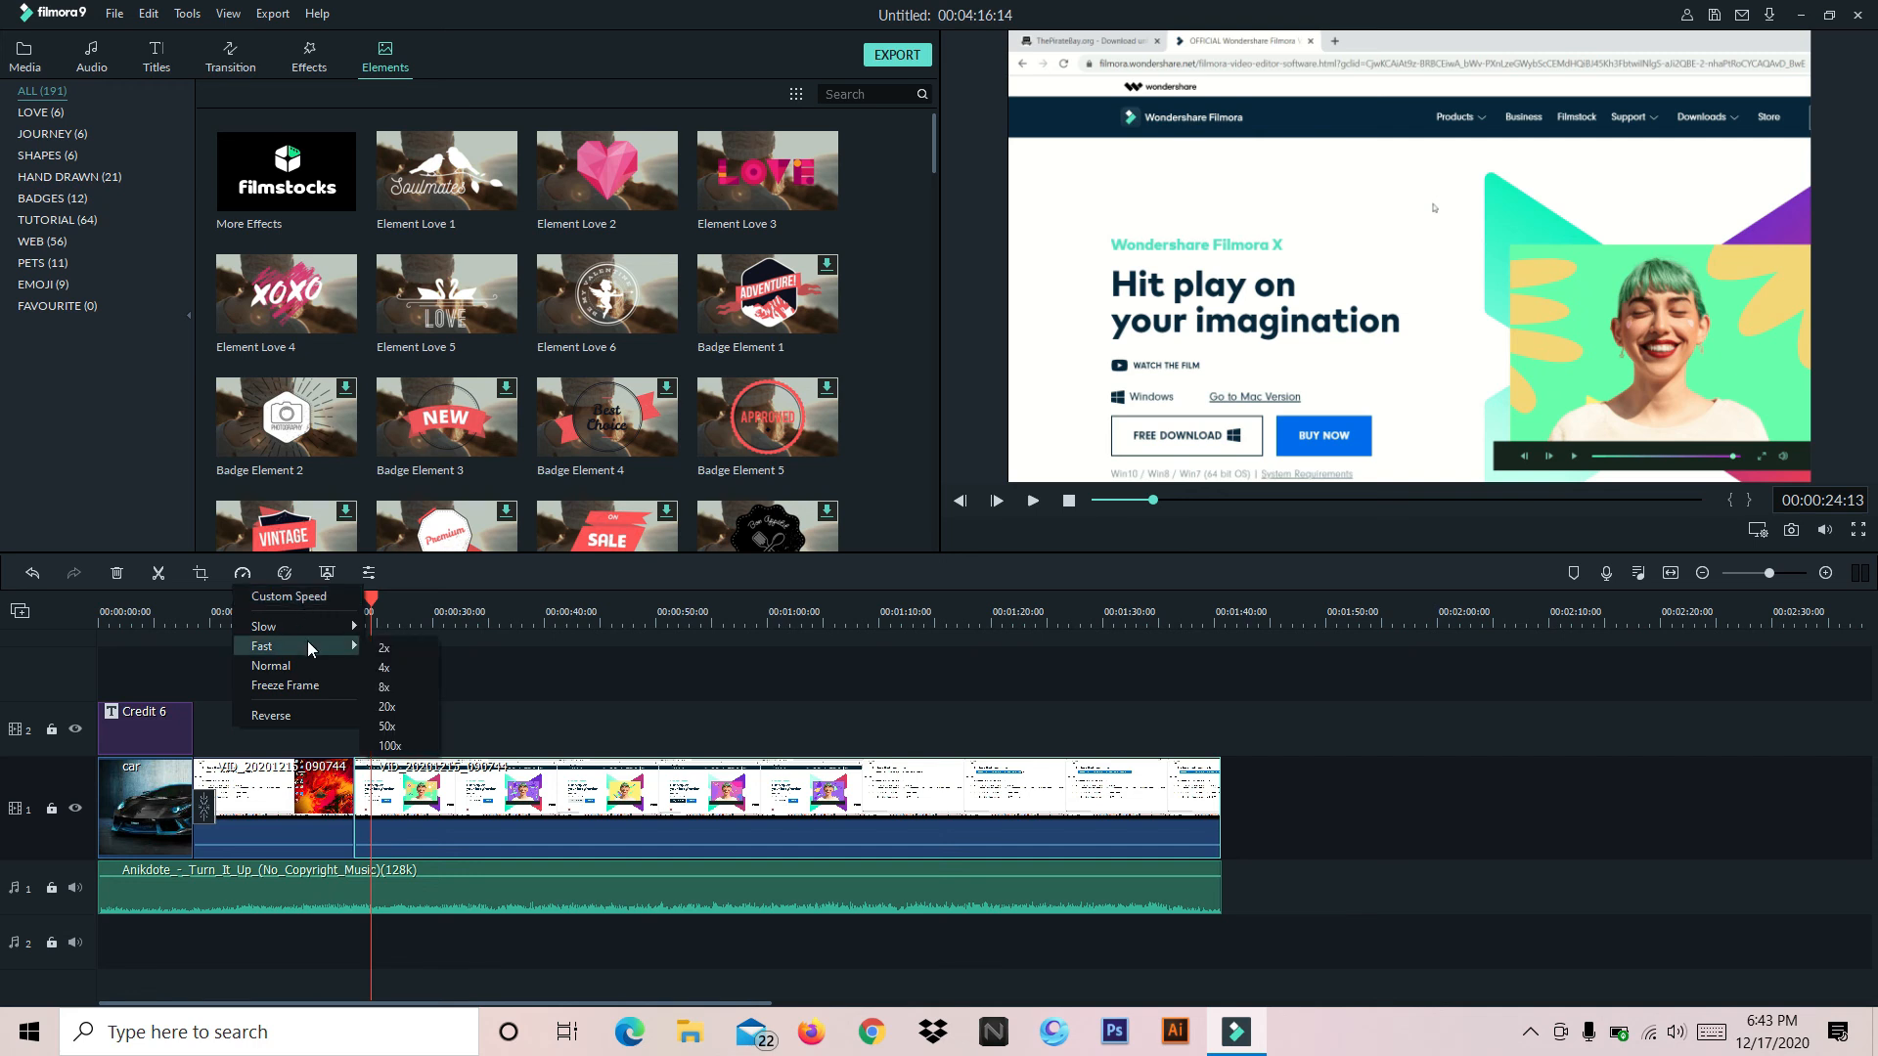
{"action": "left_click", "coordinate": [418, 667]}
Play the sped-up clip from its start and review its audio editing settings
{"action": "left_click_drag", "start_coordinate": [371, 601], "coordinate": [354, 599]}
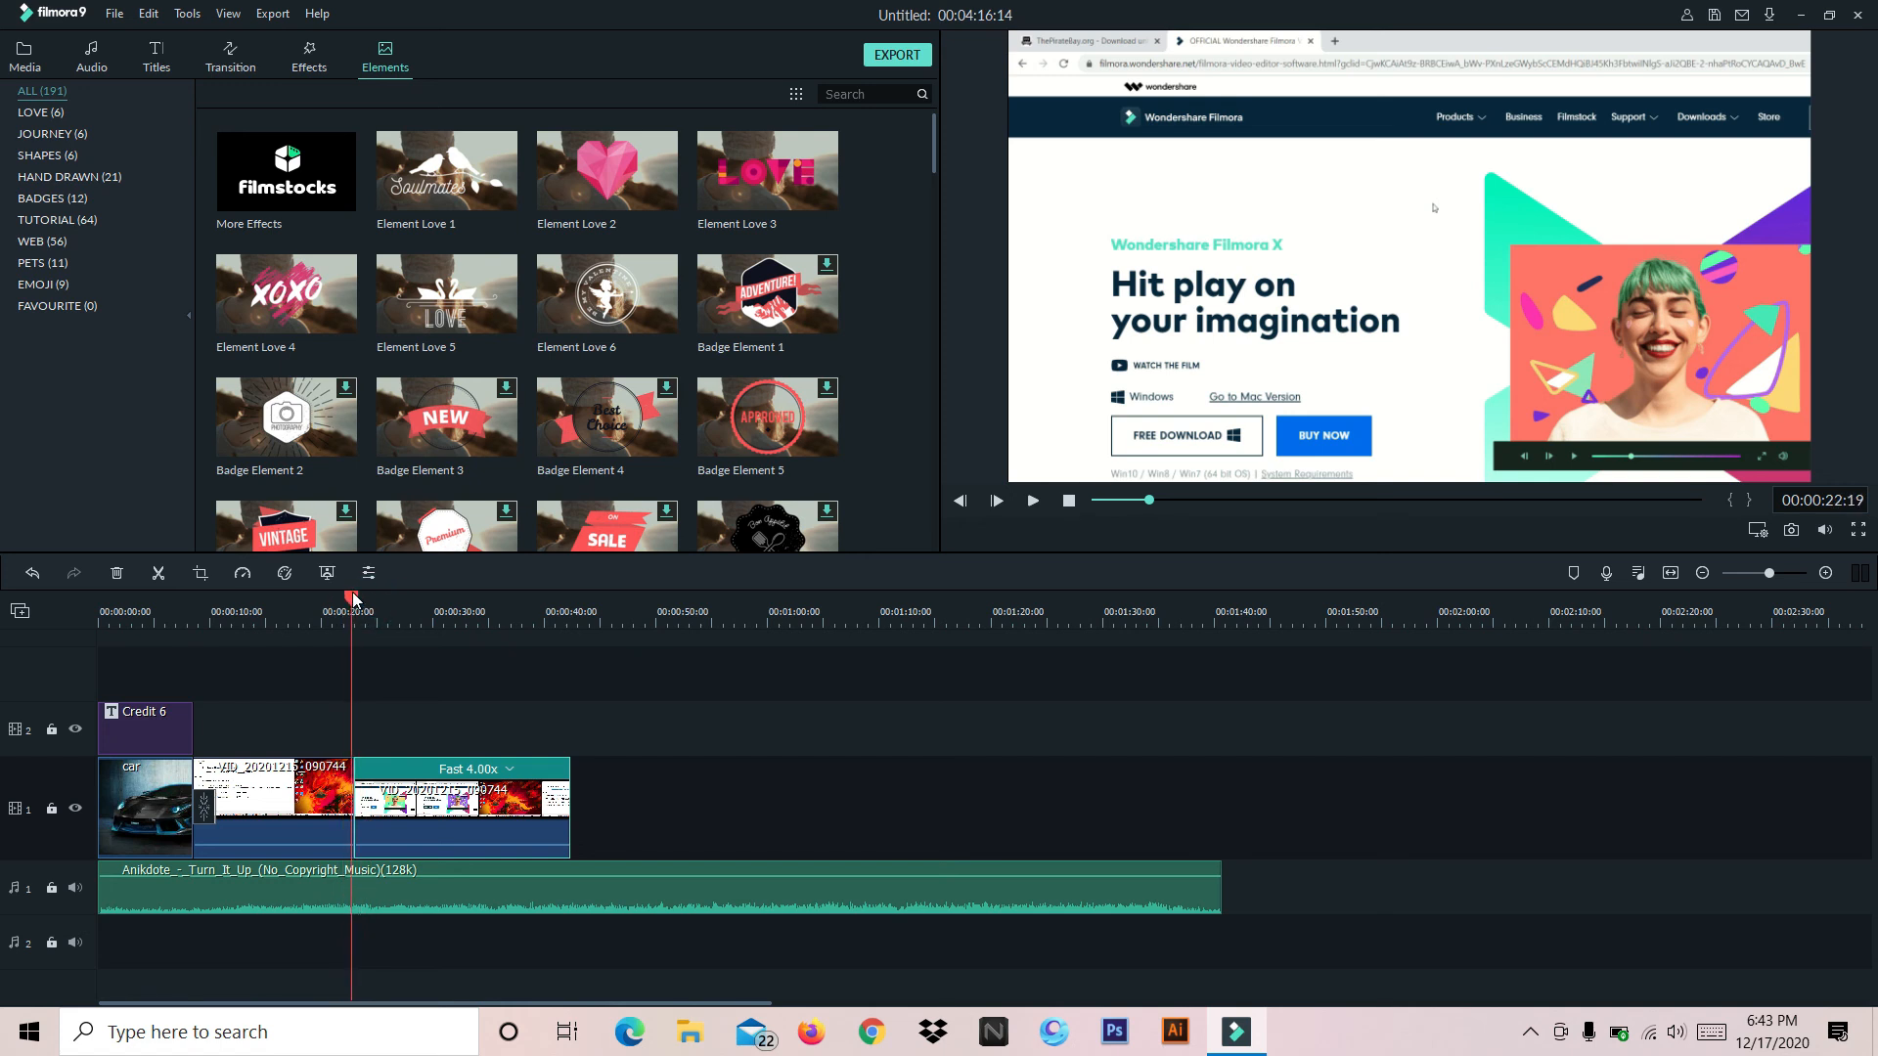
{"action": "left_click", "coordinate": [1032, 501]}
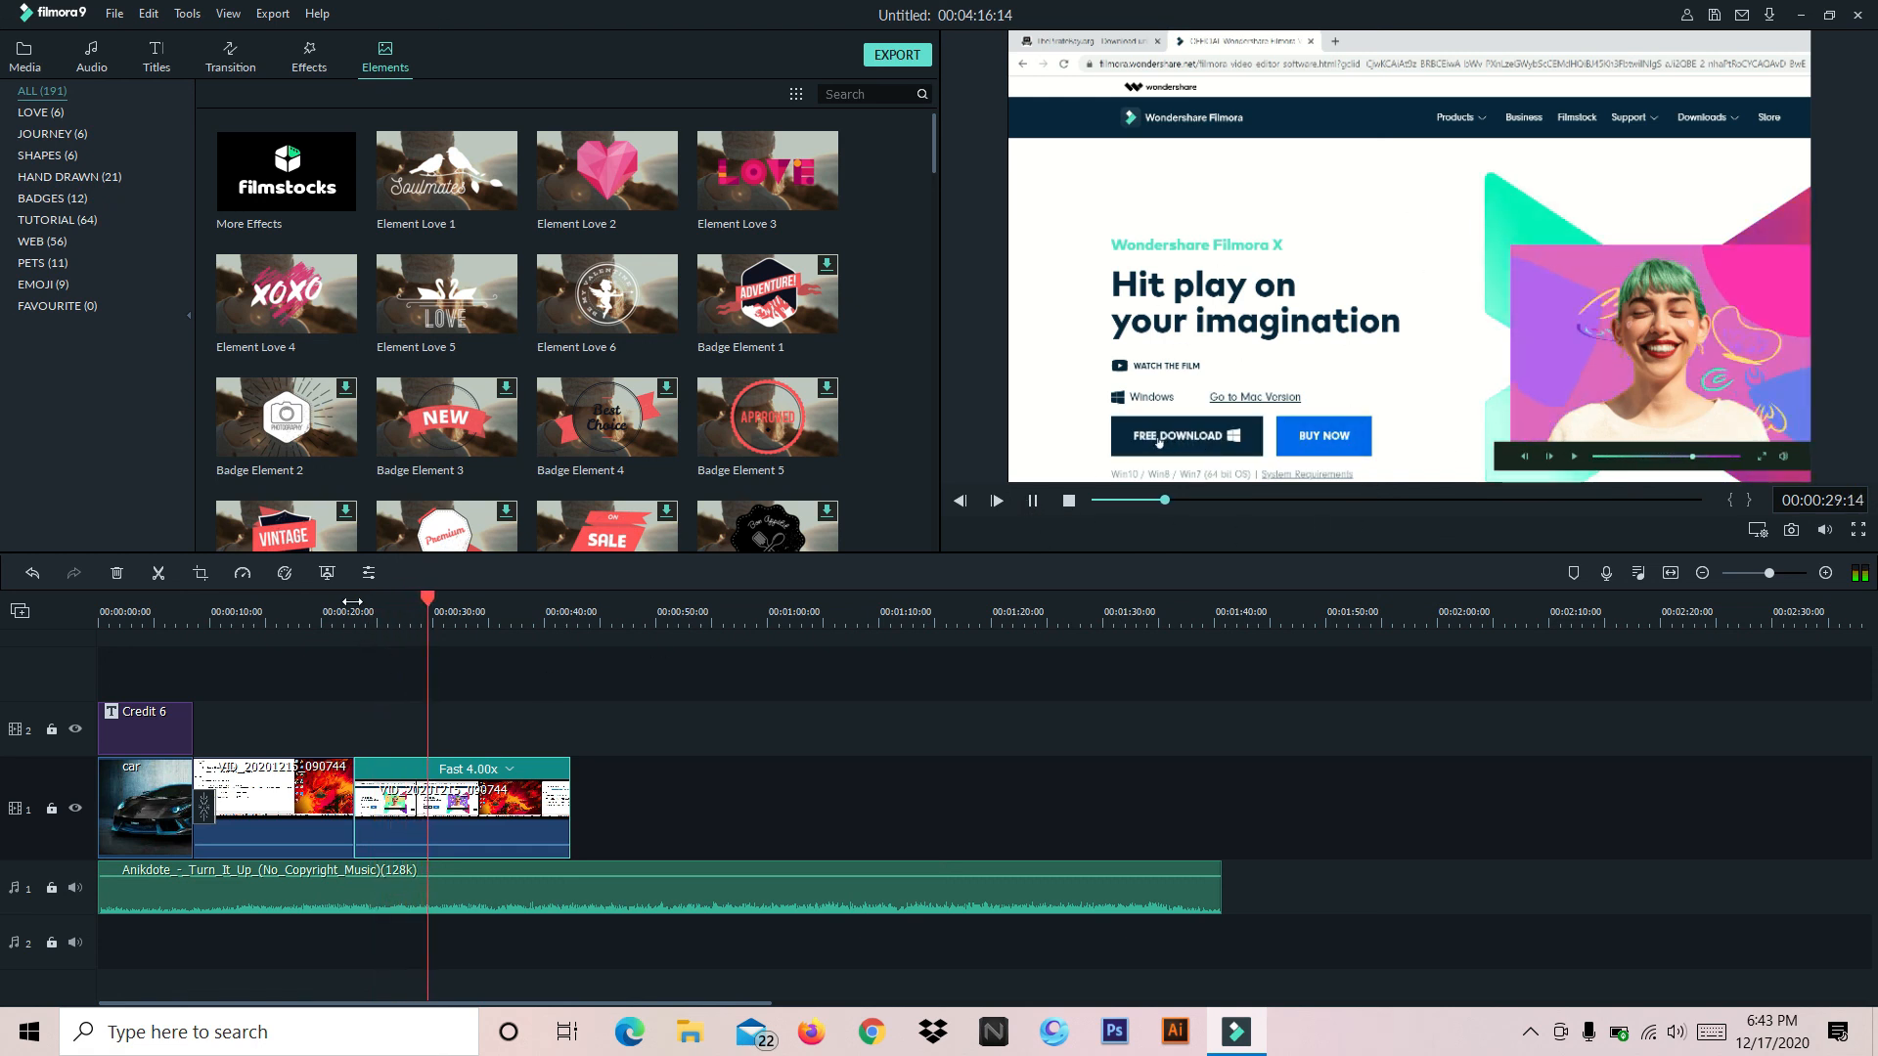
{"action": "left_click", "coordinate": [1032, 500]}
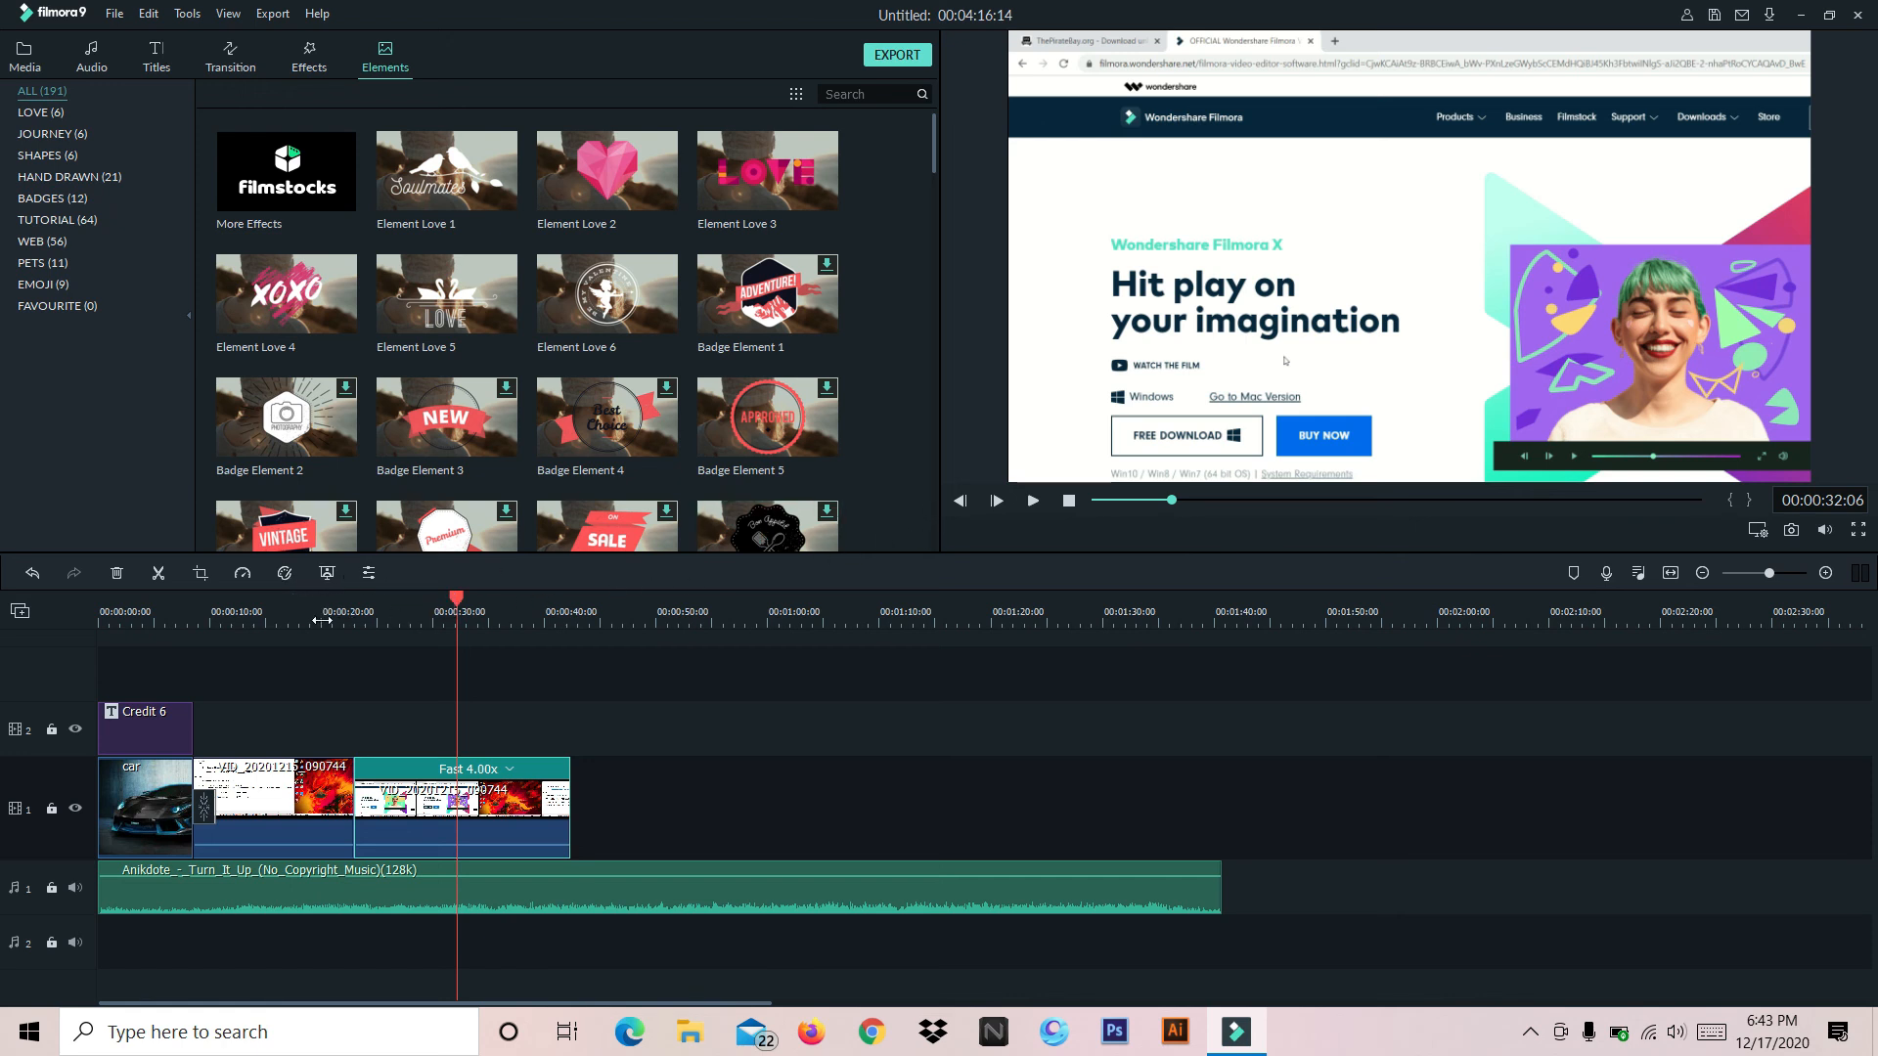
{"action": "left_click", "coordinate": [369, 574]}
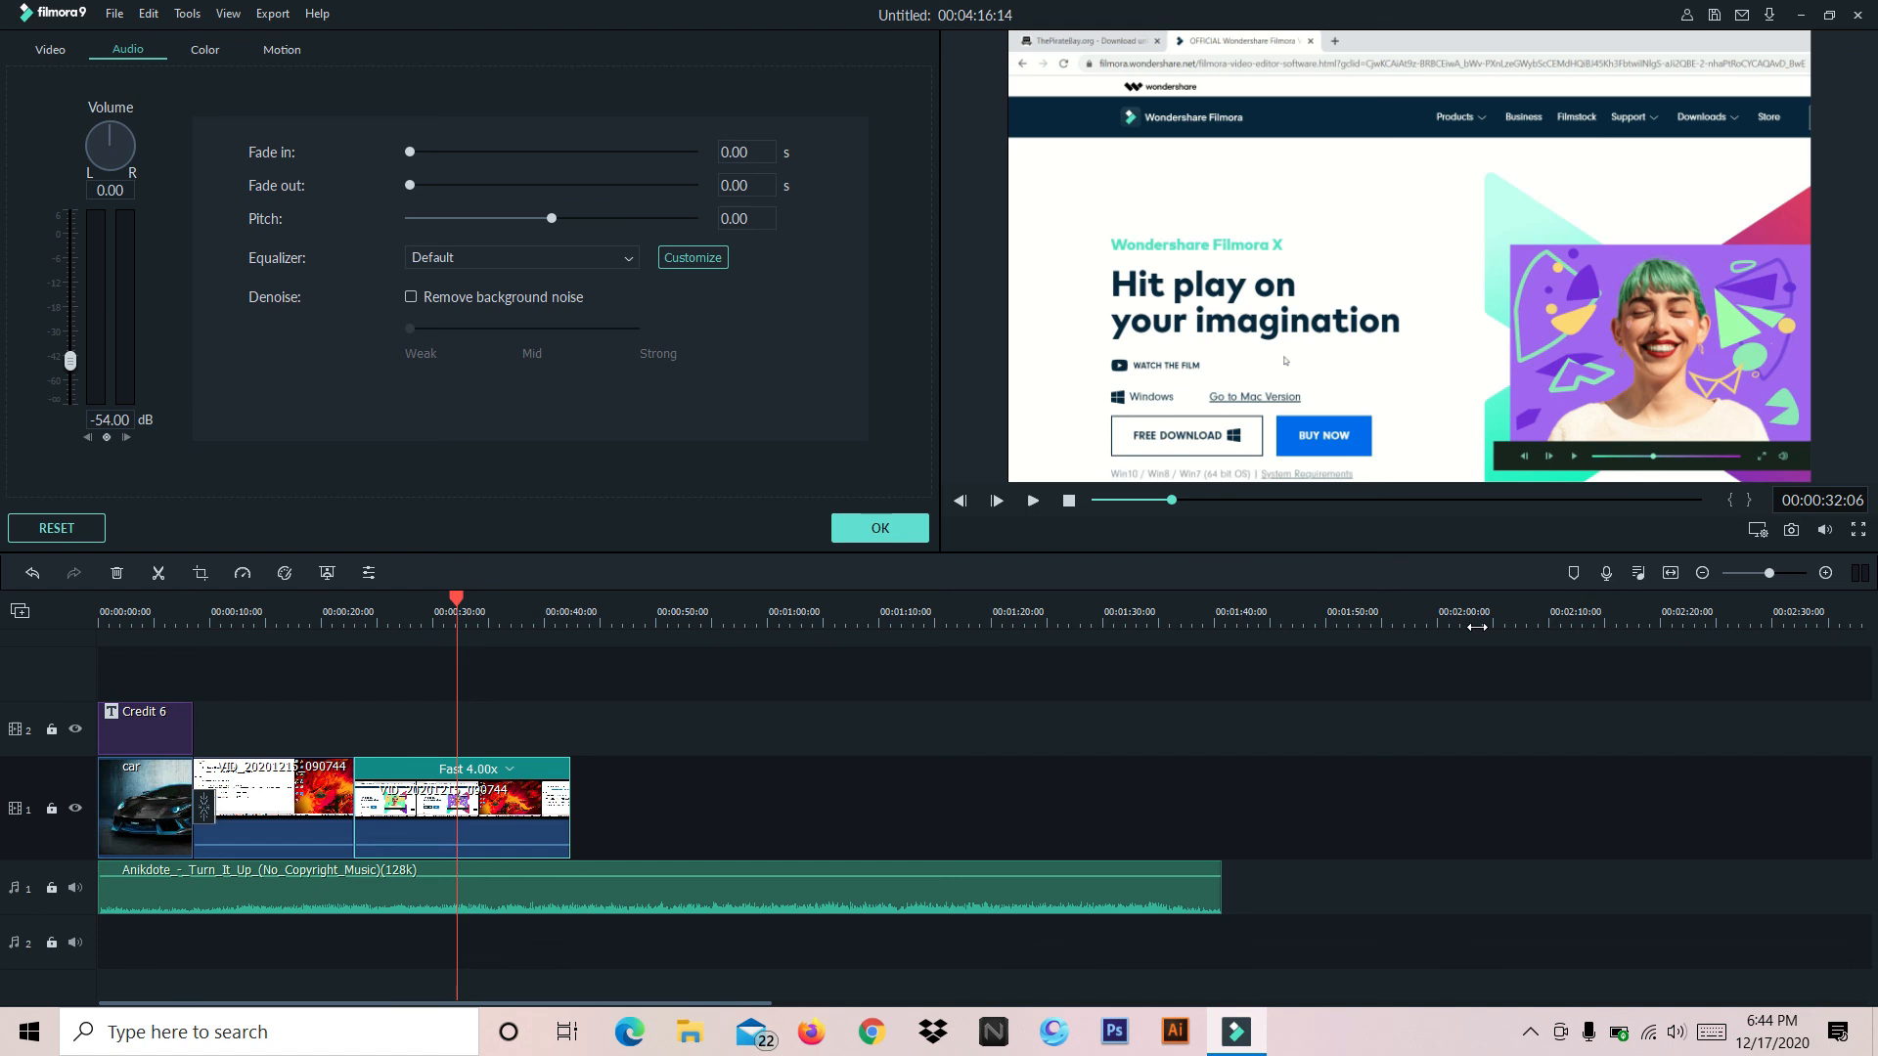
{"action": "left_click", "coordinate": [881, 528]}
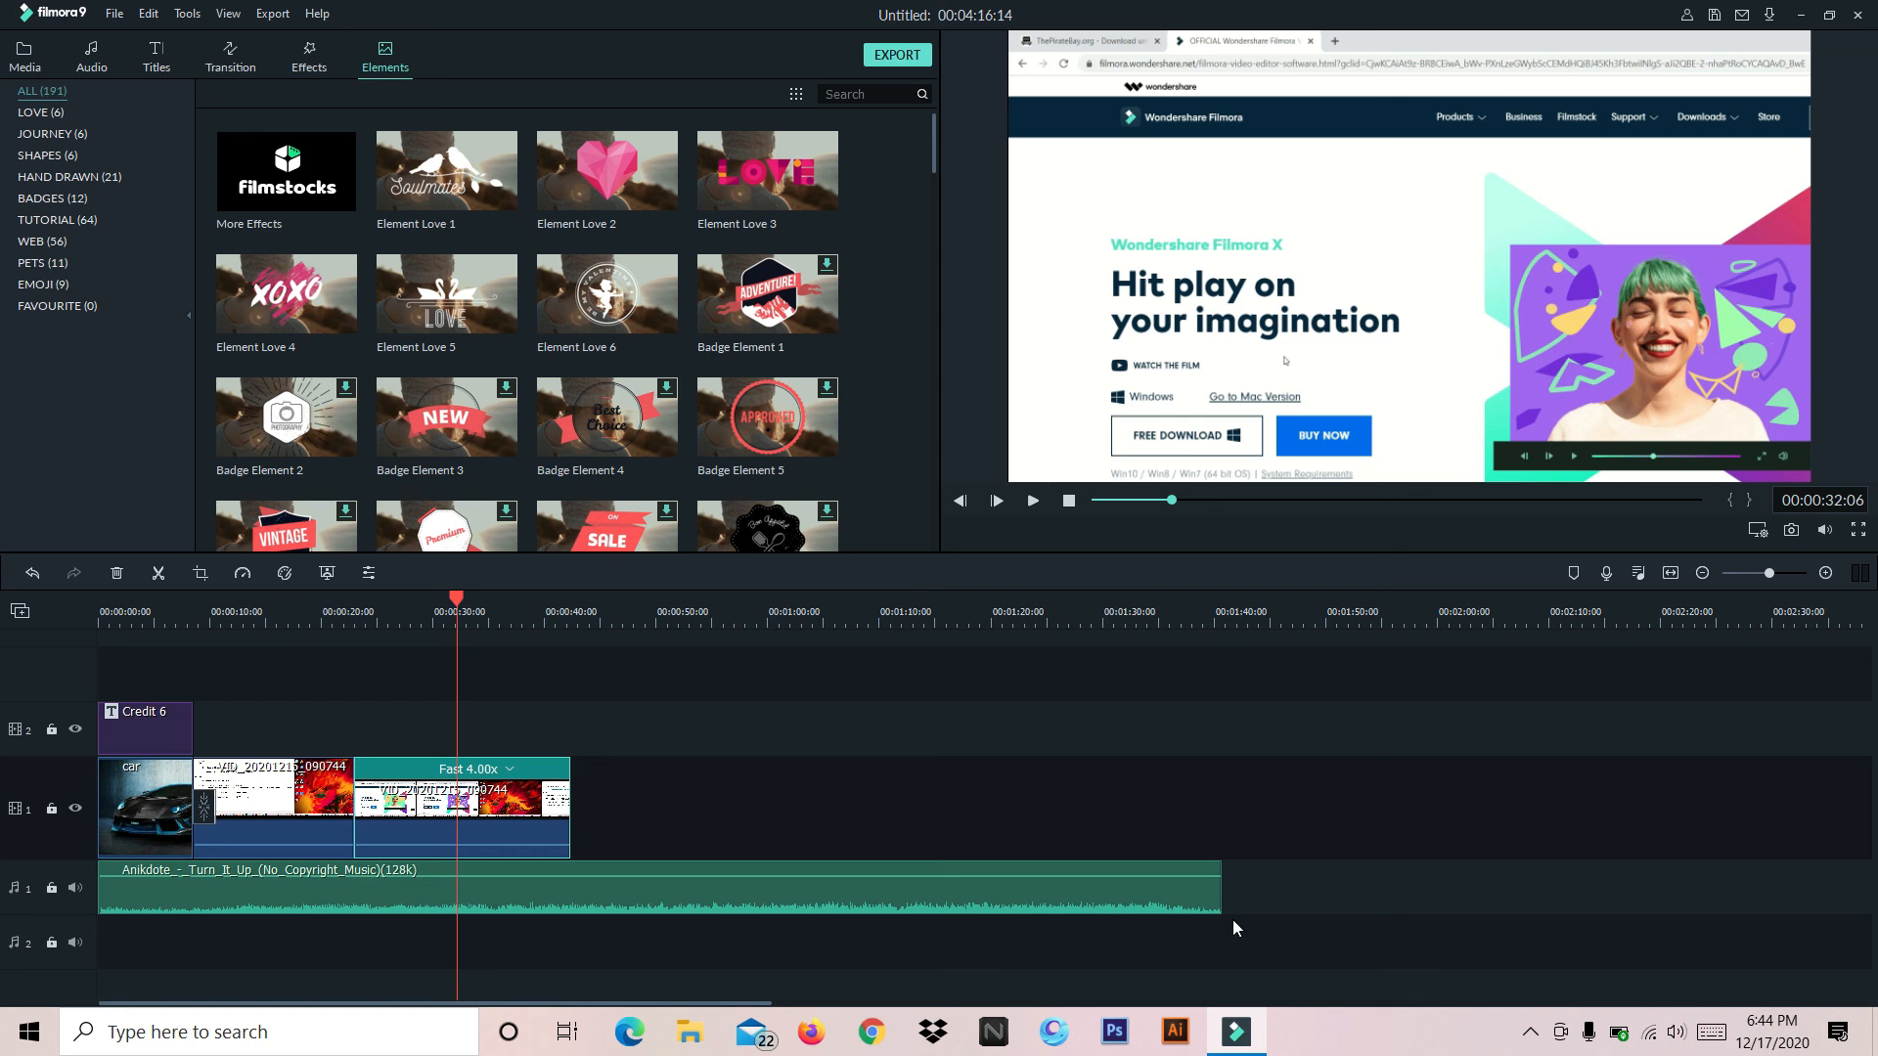
Trim the end of the music clip to match the end of the last video clip and scrub through the timeline
{"action": "left_click", "coordinate": [1219, 882]}
{"action": "left_click_drag", "start_coordinate": [1219, 882], "coordinate": [576, 885]}
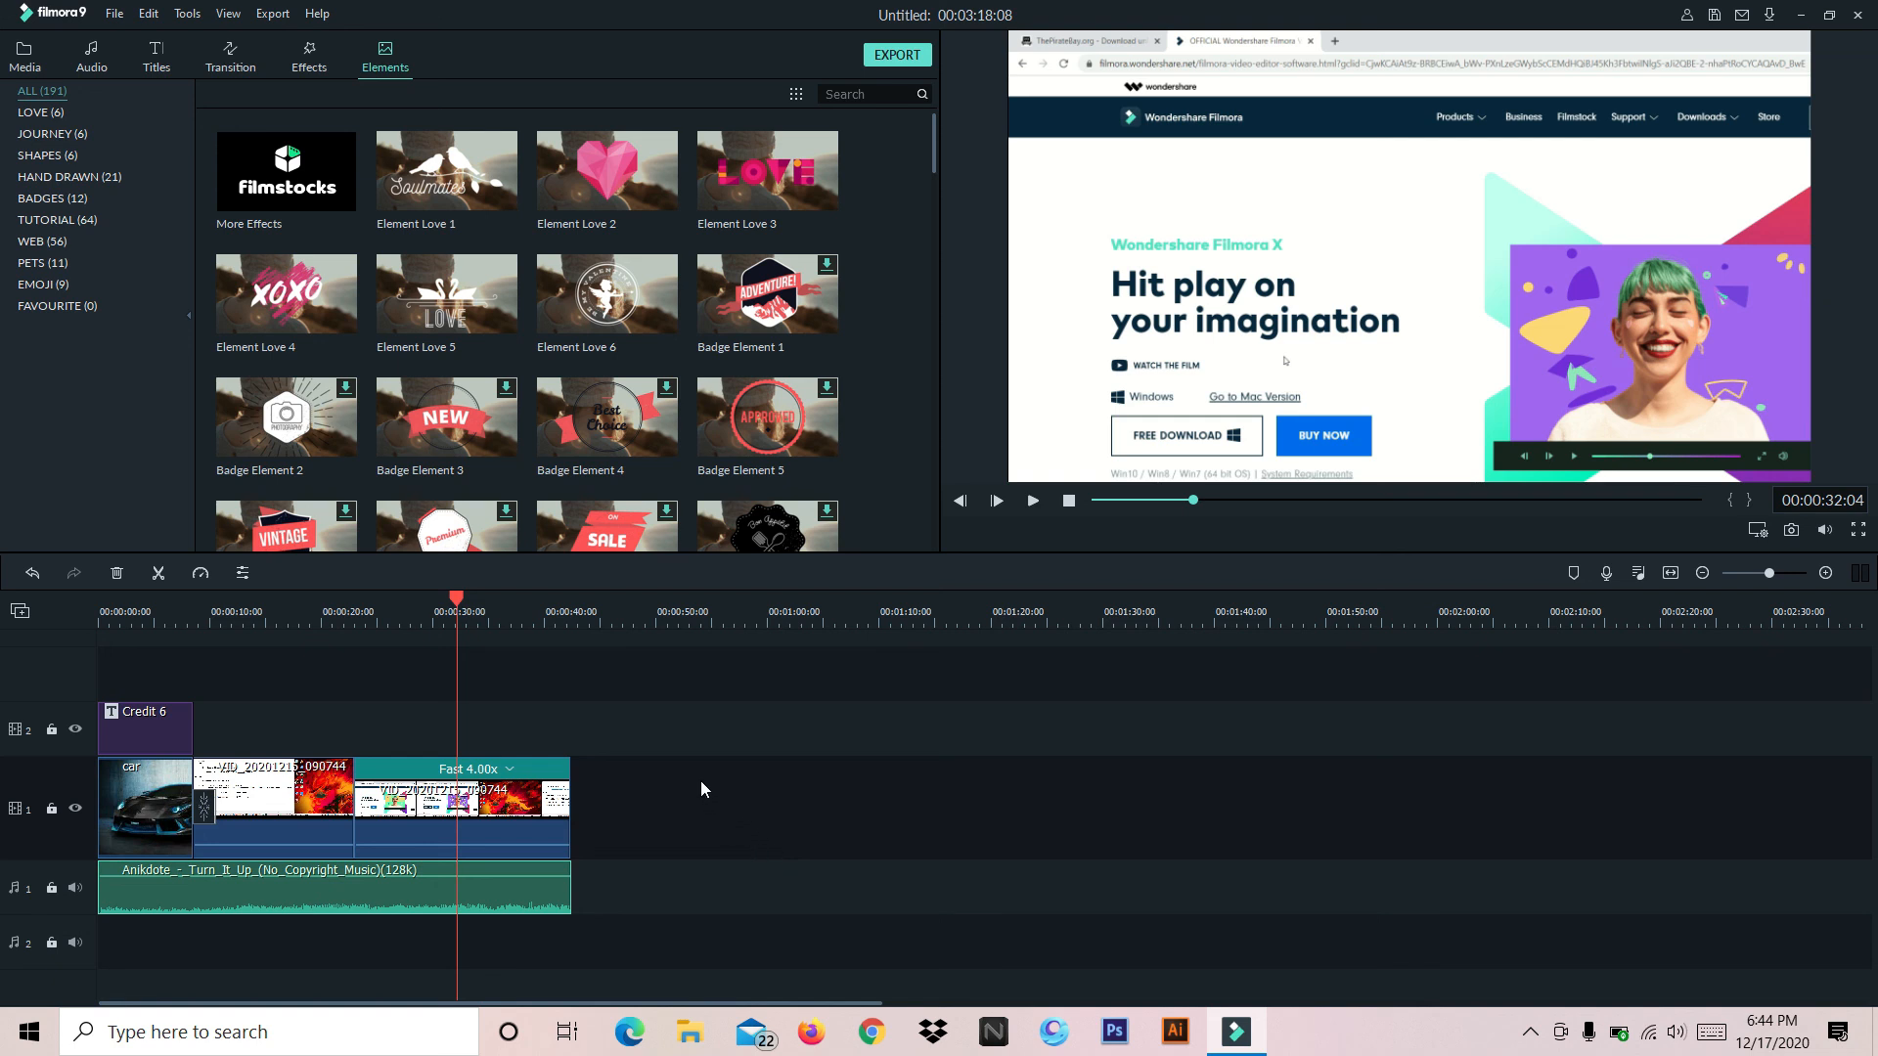
{"action": "left_click_drag", "start_coordinate": [458, 611], "coordinate": [311, 616]}
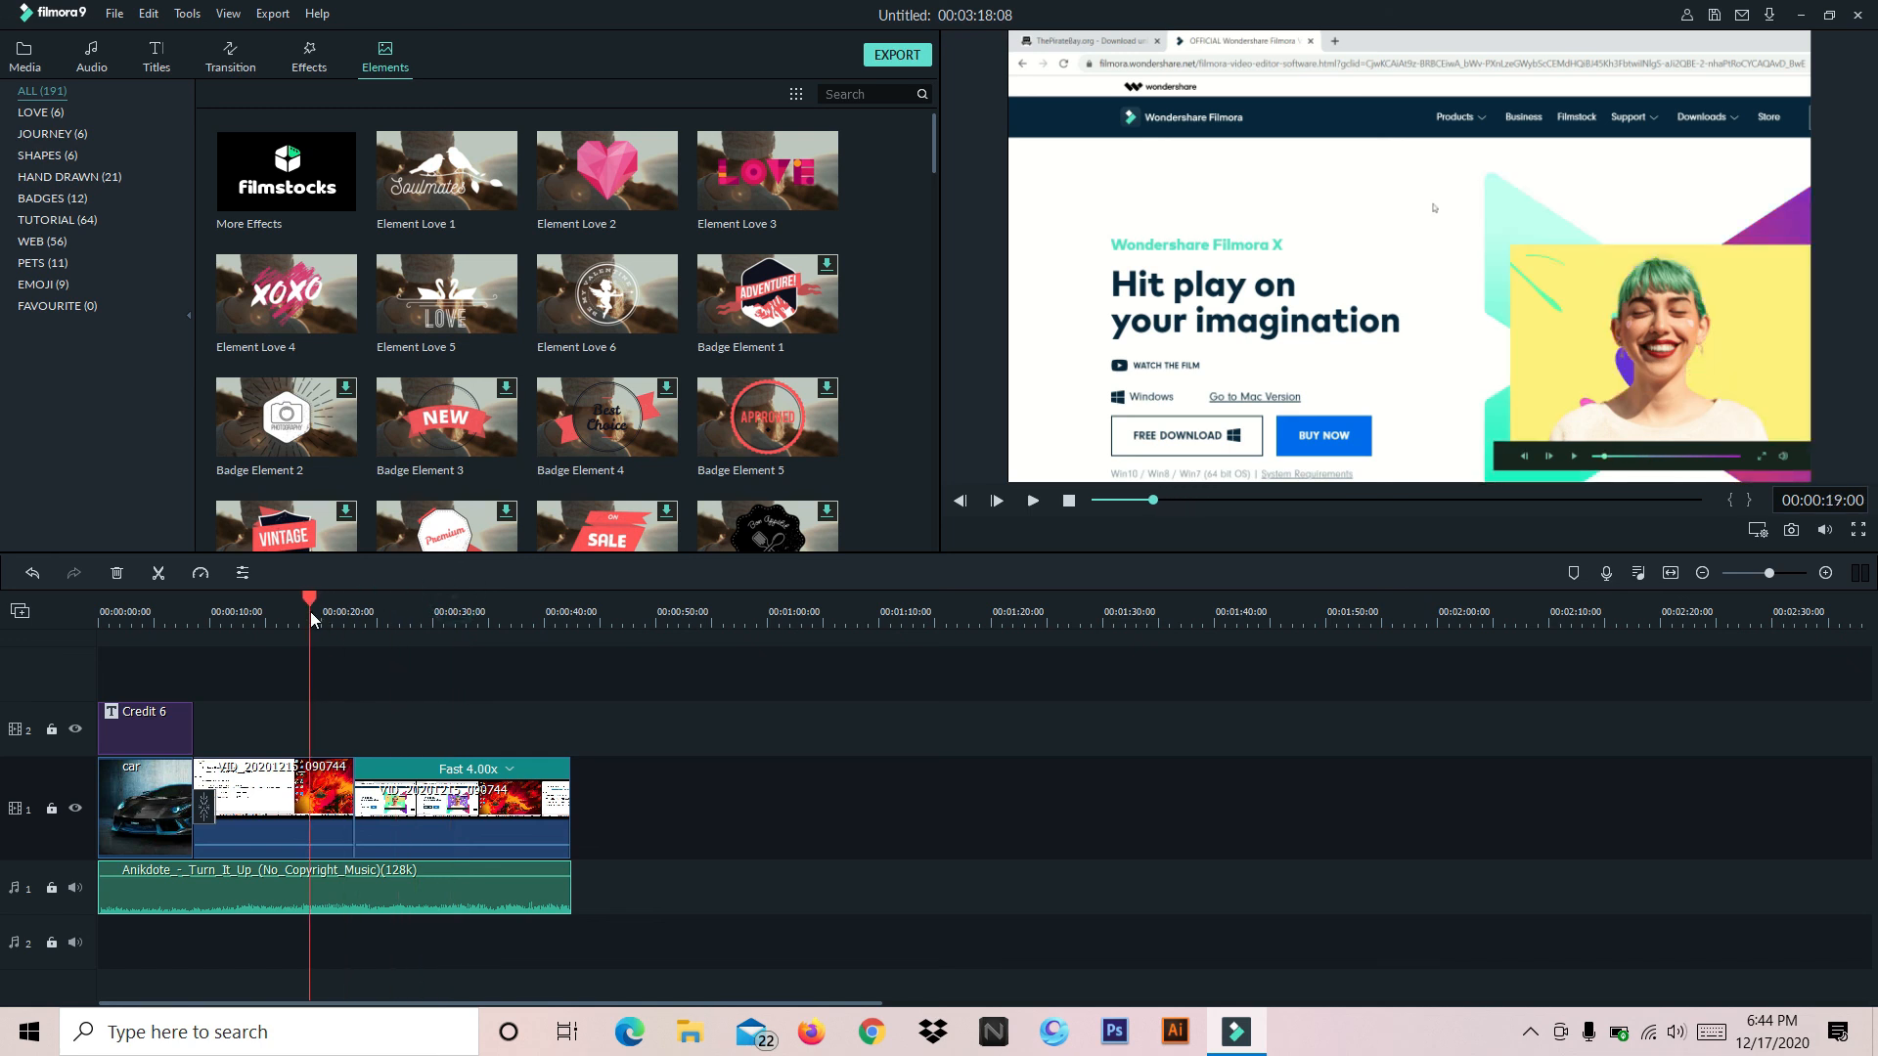
{"action": "left_click_drag", "start_coordinate": [546, 601], "coordinate": [323, 631]}
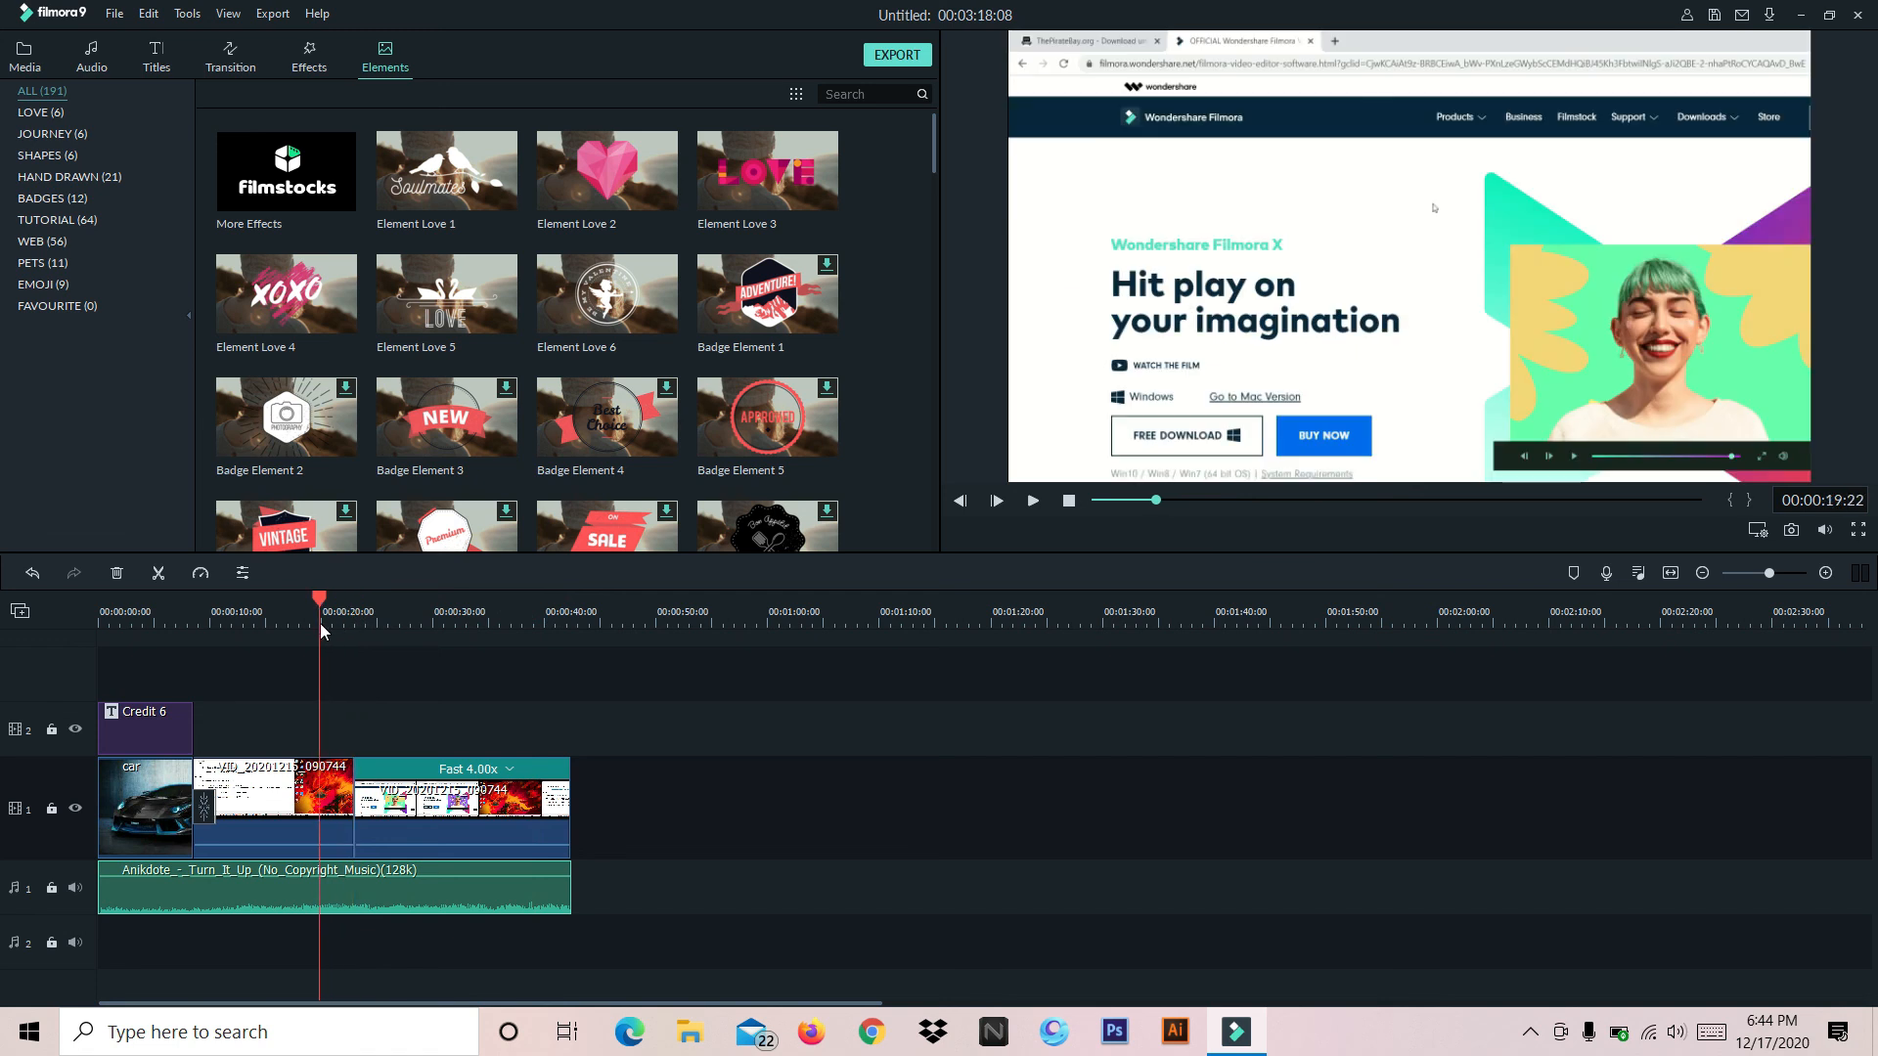
{"action": "left_click", "coordinate": [24, 57]}
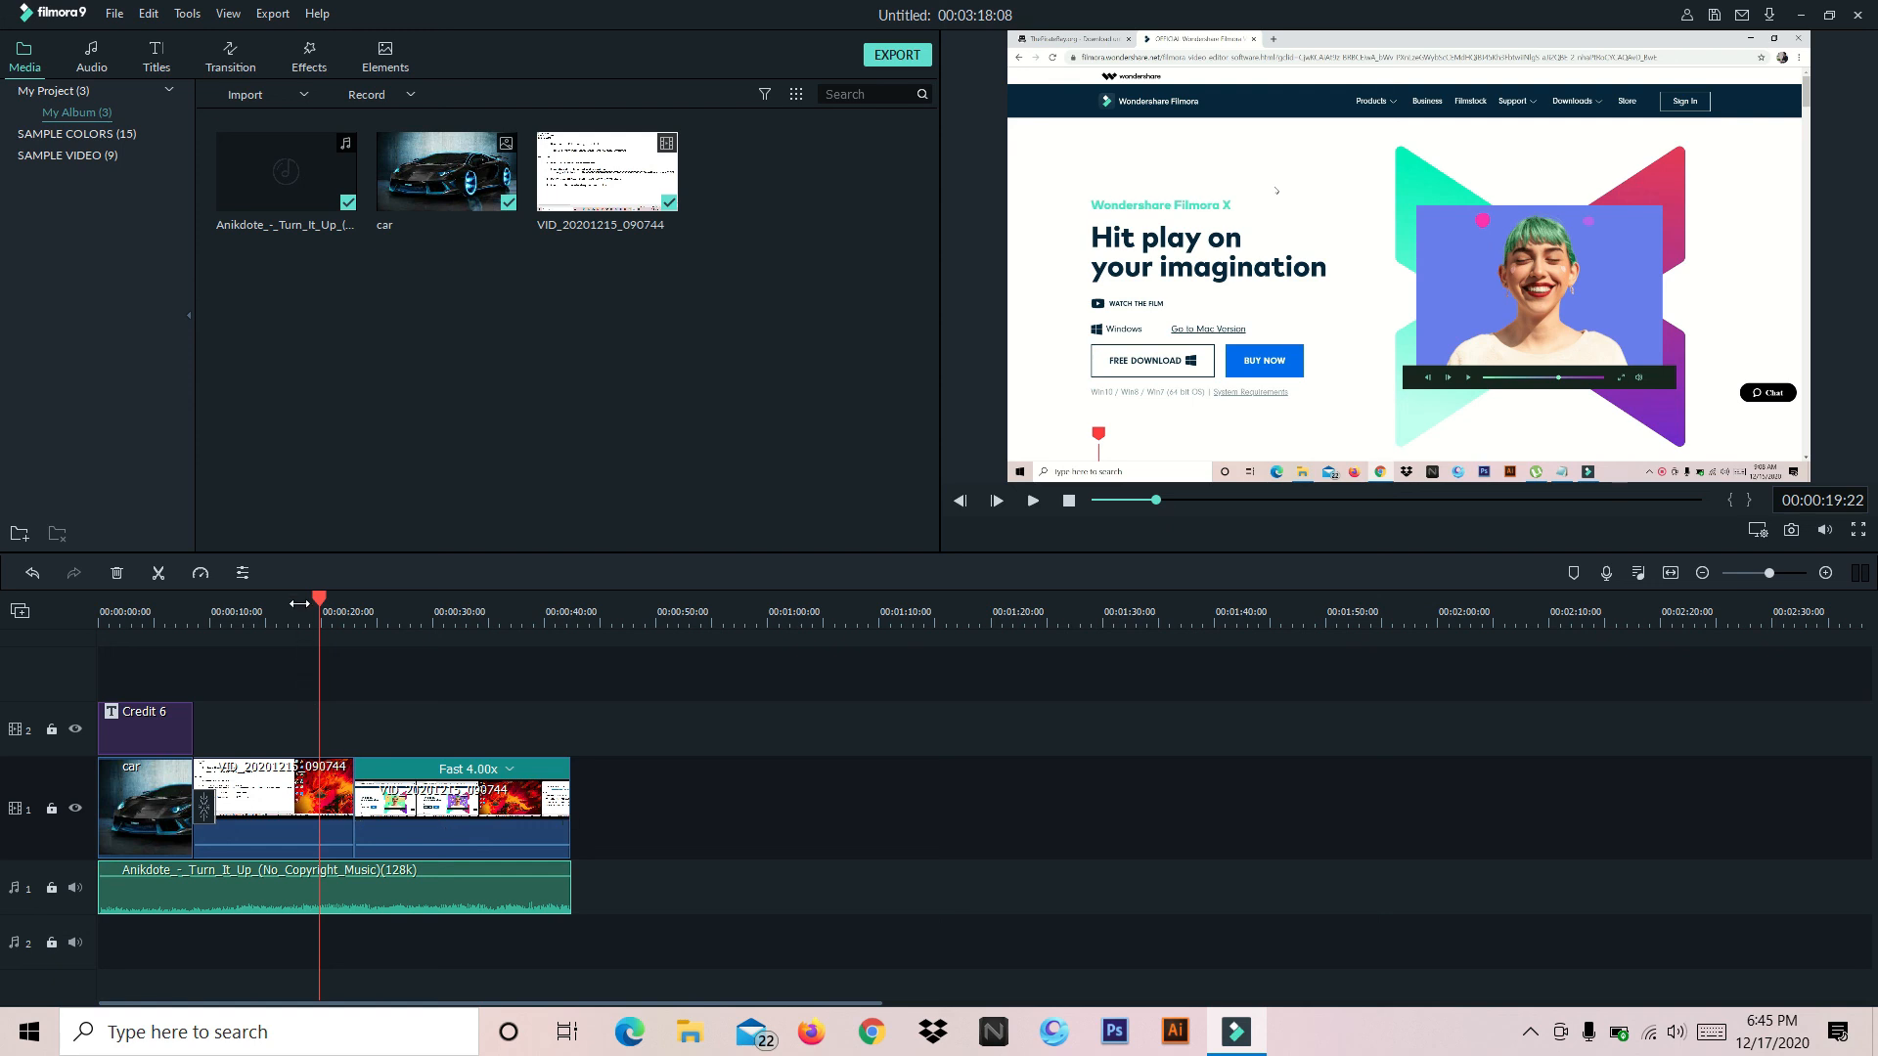
{"action": "left_click_drag", "start_coordinate": [319, 597], "coordinate": [570, 598]}
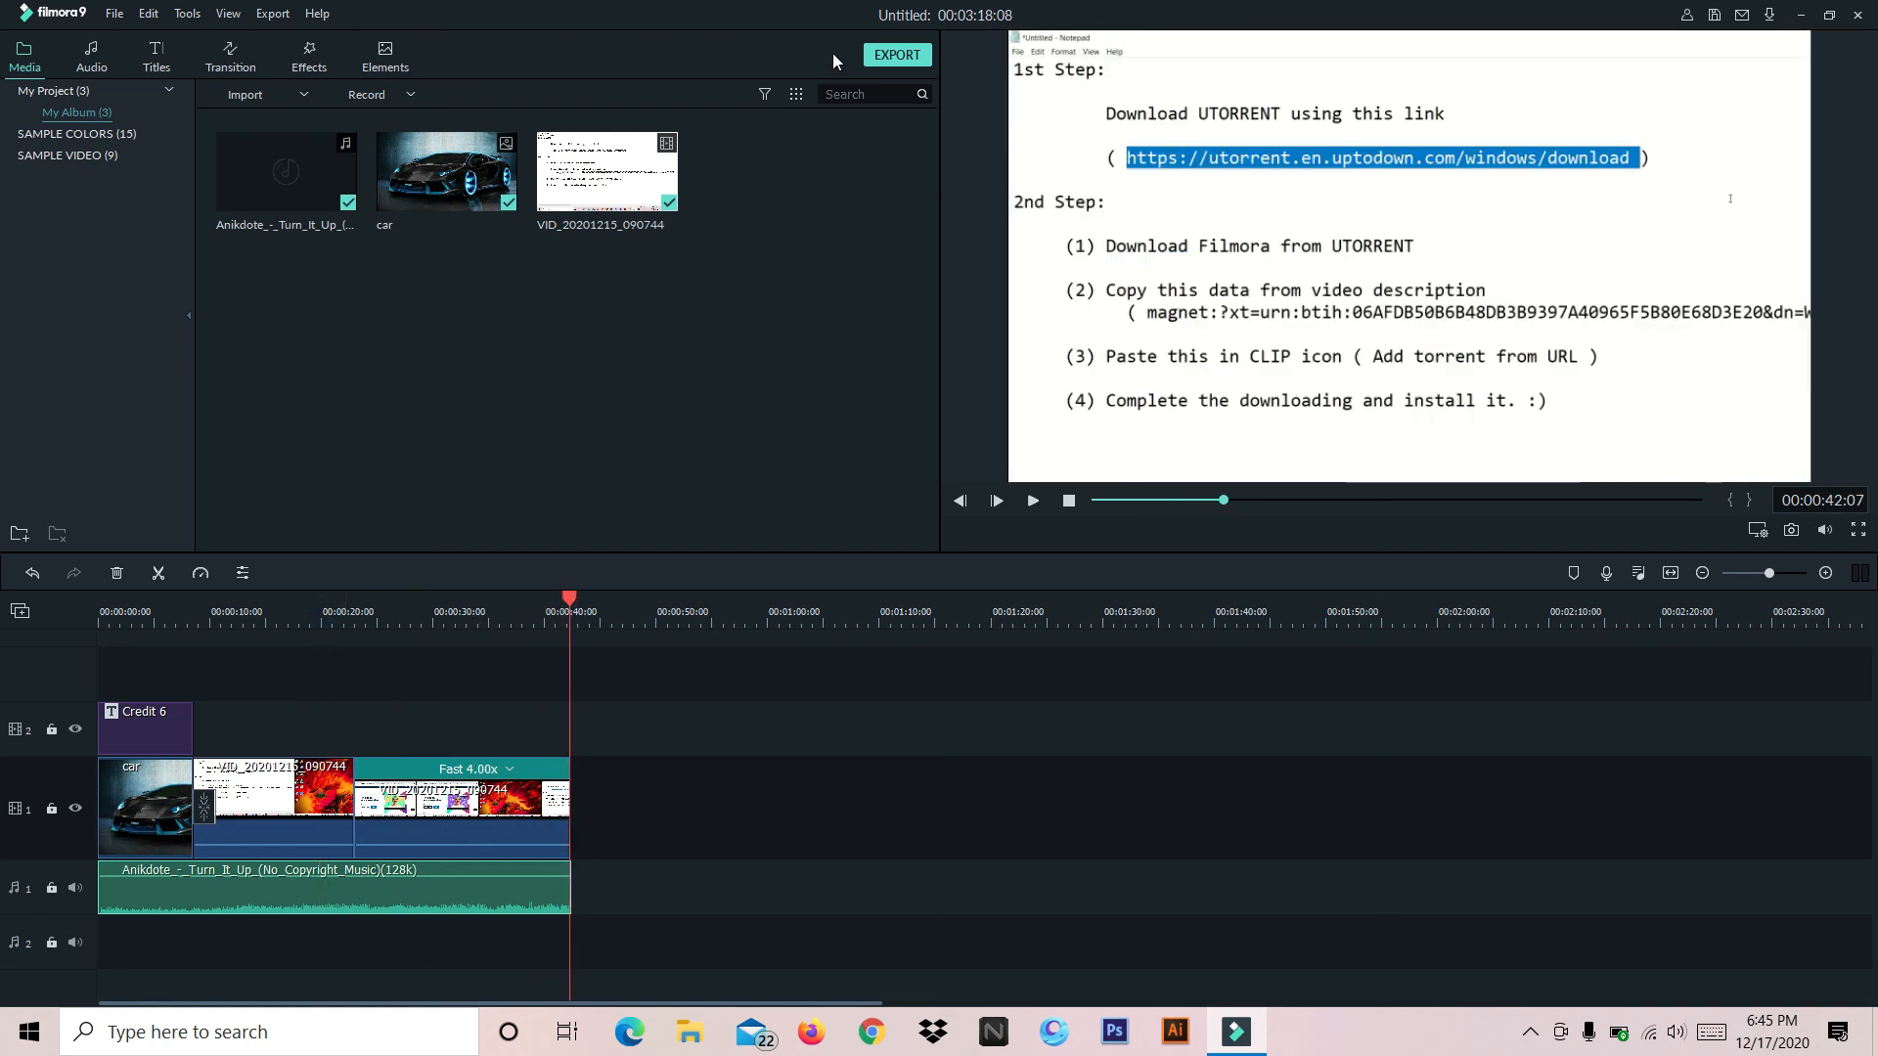
Start exporting the project as a local MP4 file named My Video in D:/Recordings games
{"action": "left_click", "coordinate": [911, 57]}
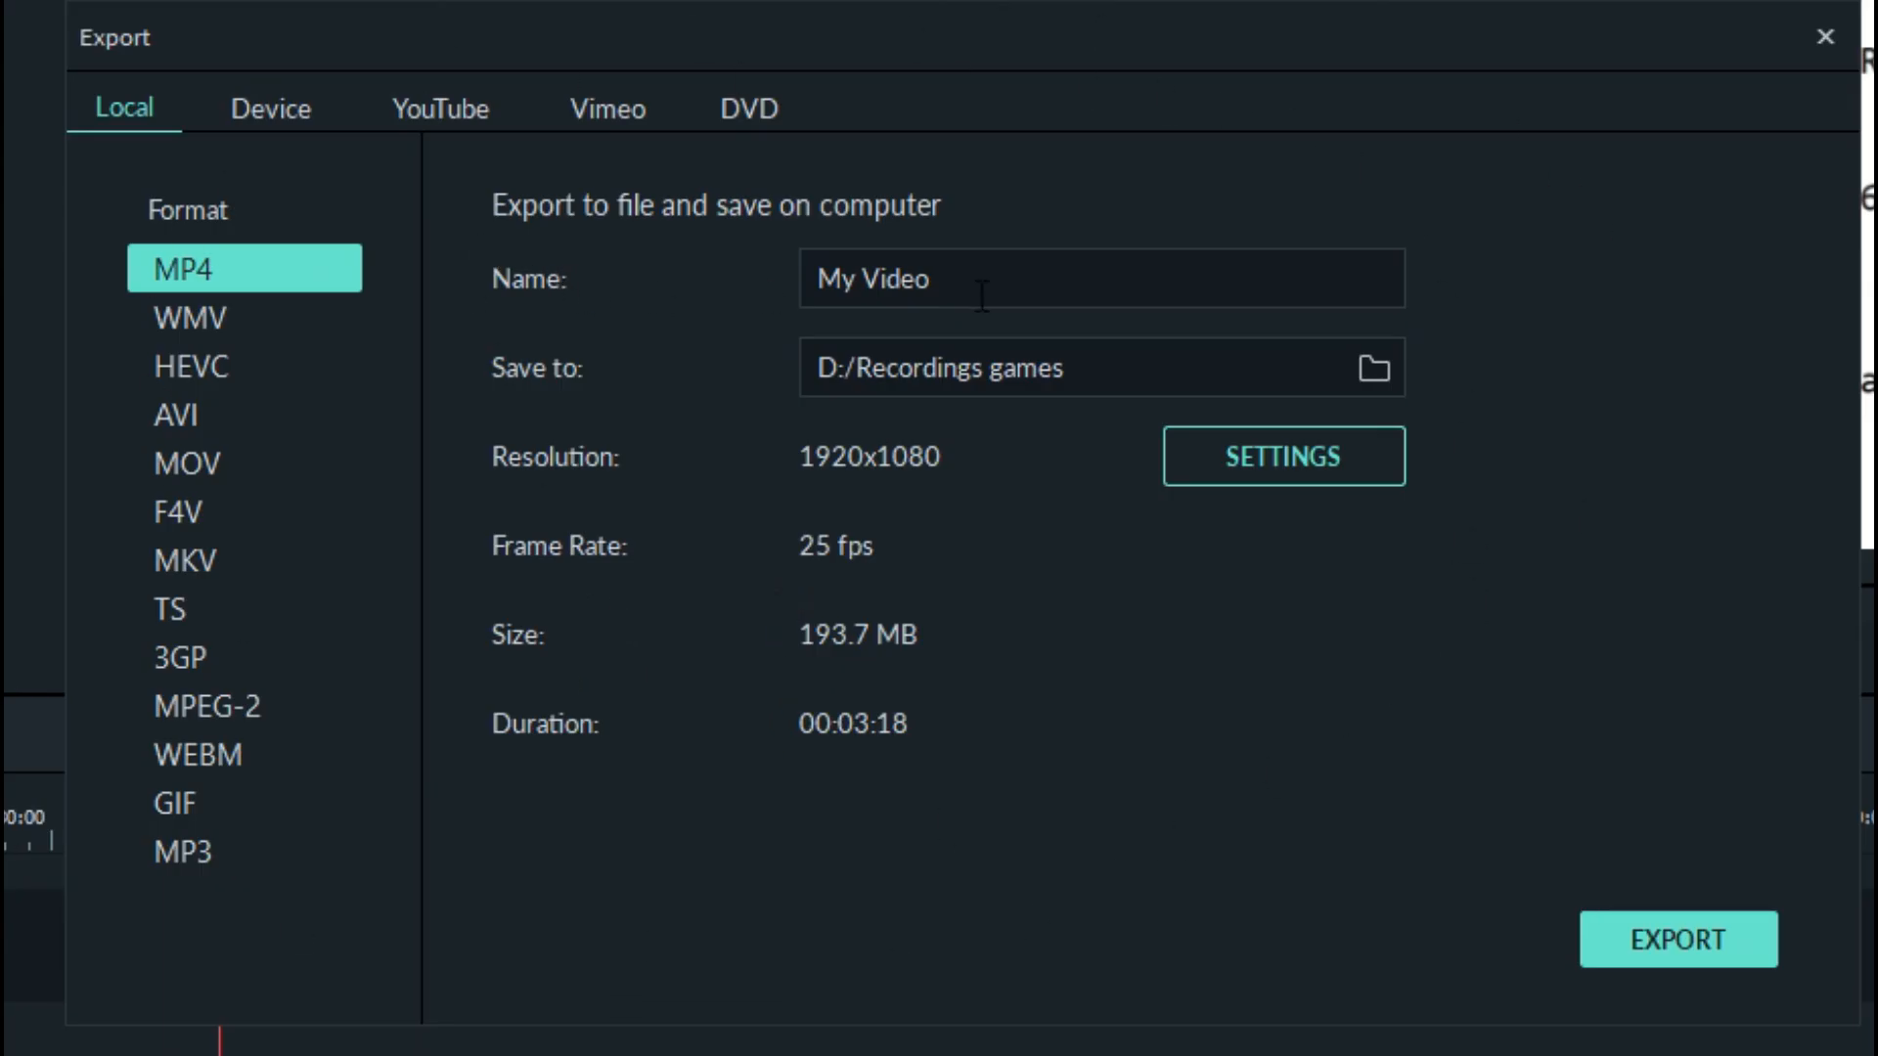
{"action": "left_click_drag", "start_coordinate": [975, 280], "coordinate": [758, 276]}
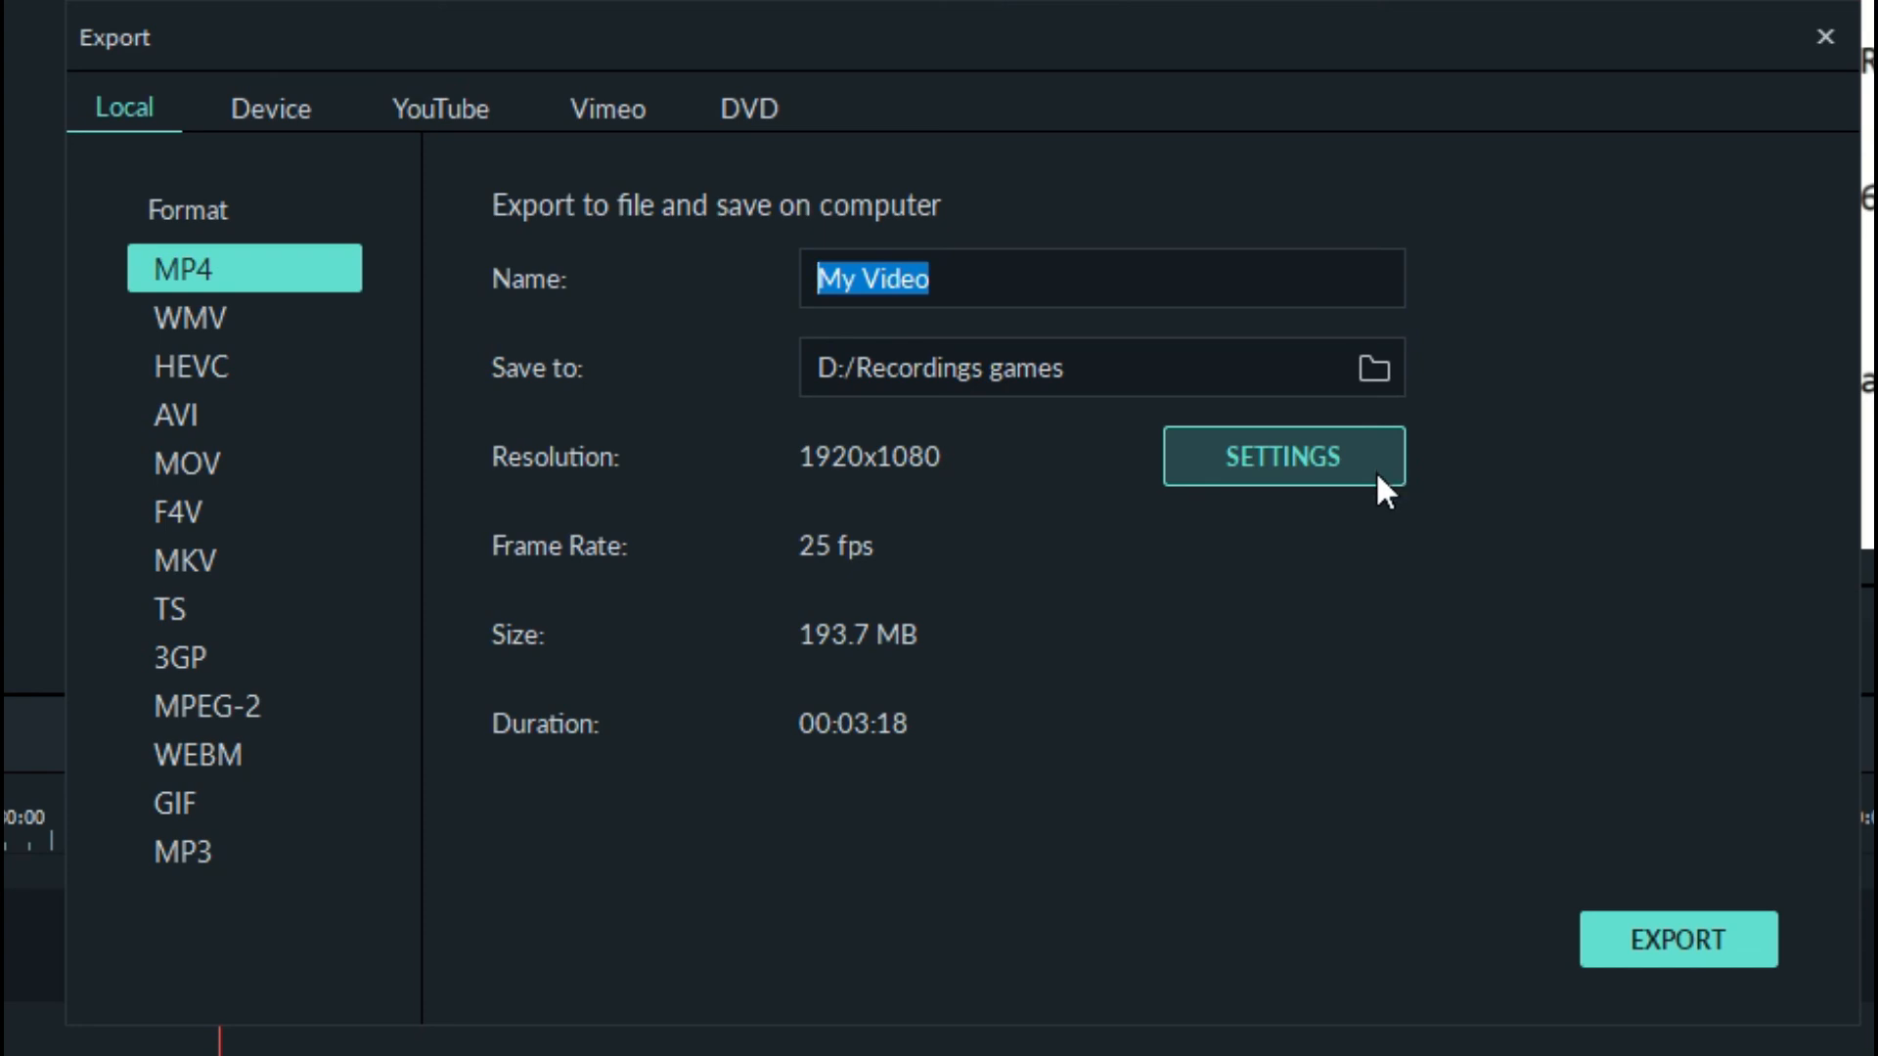
{"action": "left_click", "coordinate": [1725, 918]}
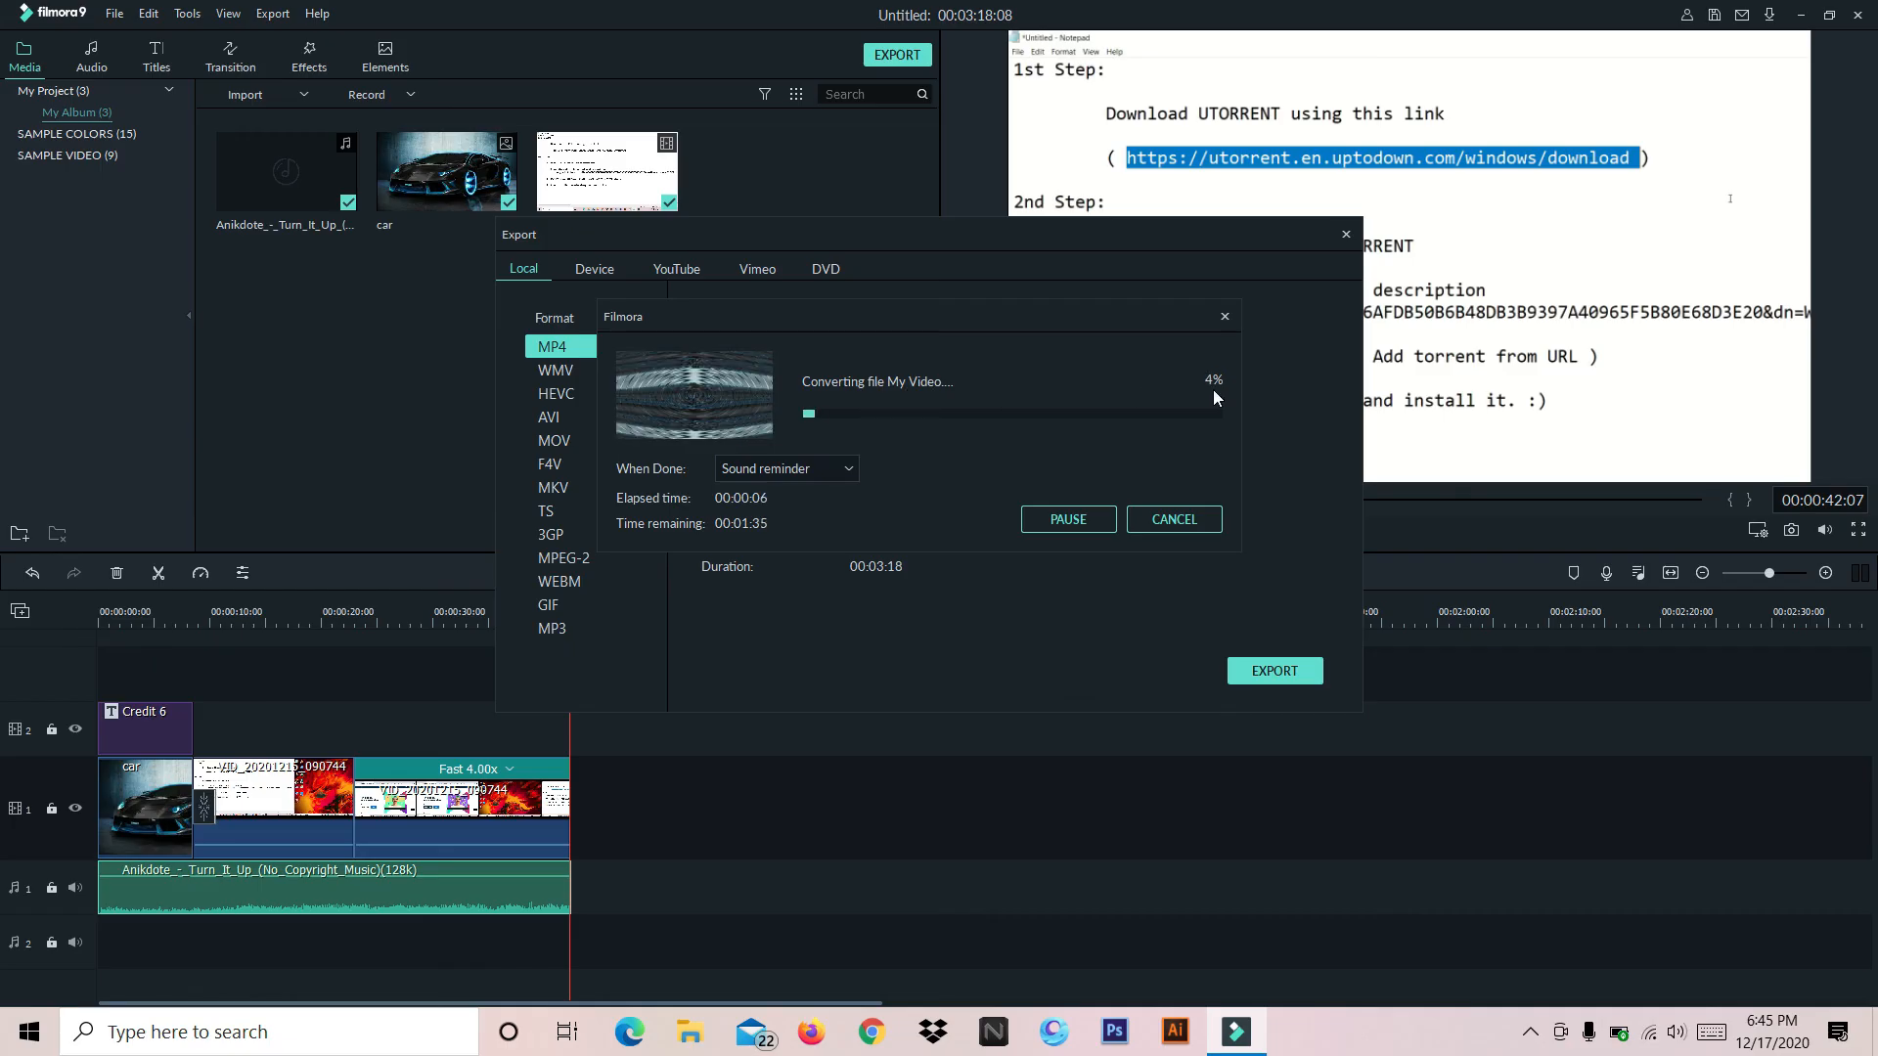
Pause and abort the running export of My Video and close the export window
{"action": "left_click", "coordinate": [1094, 520]}
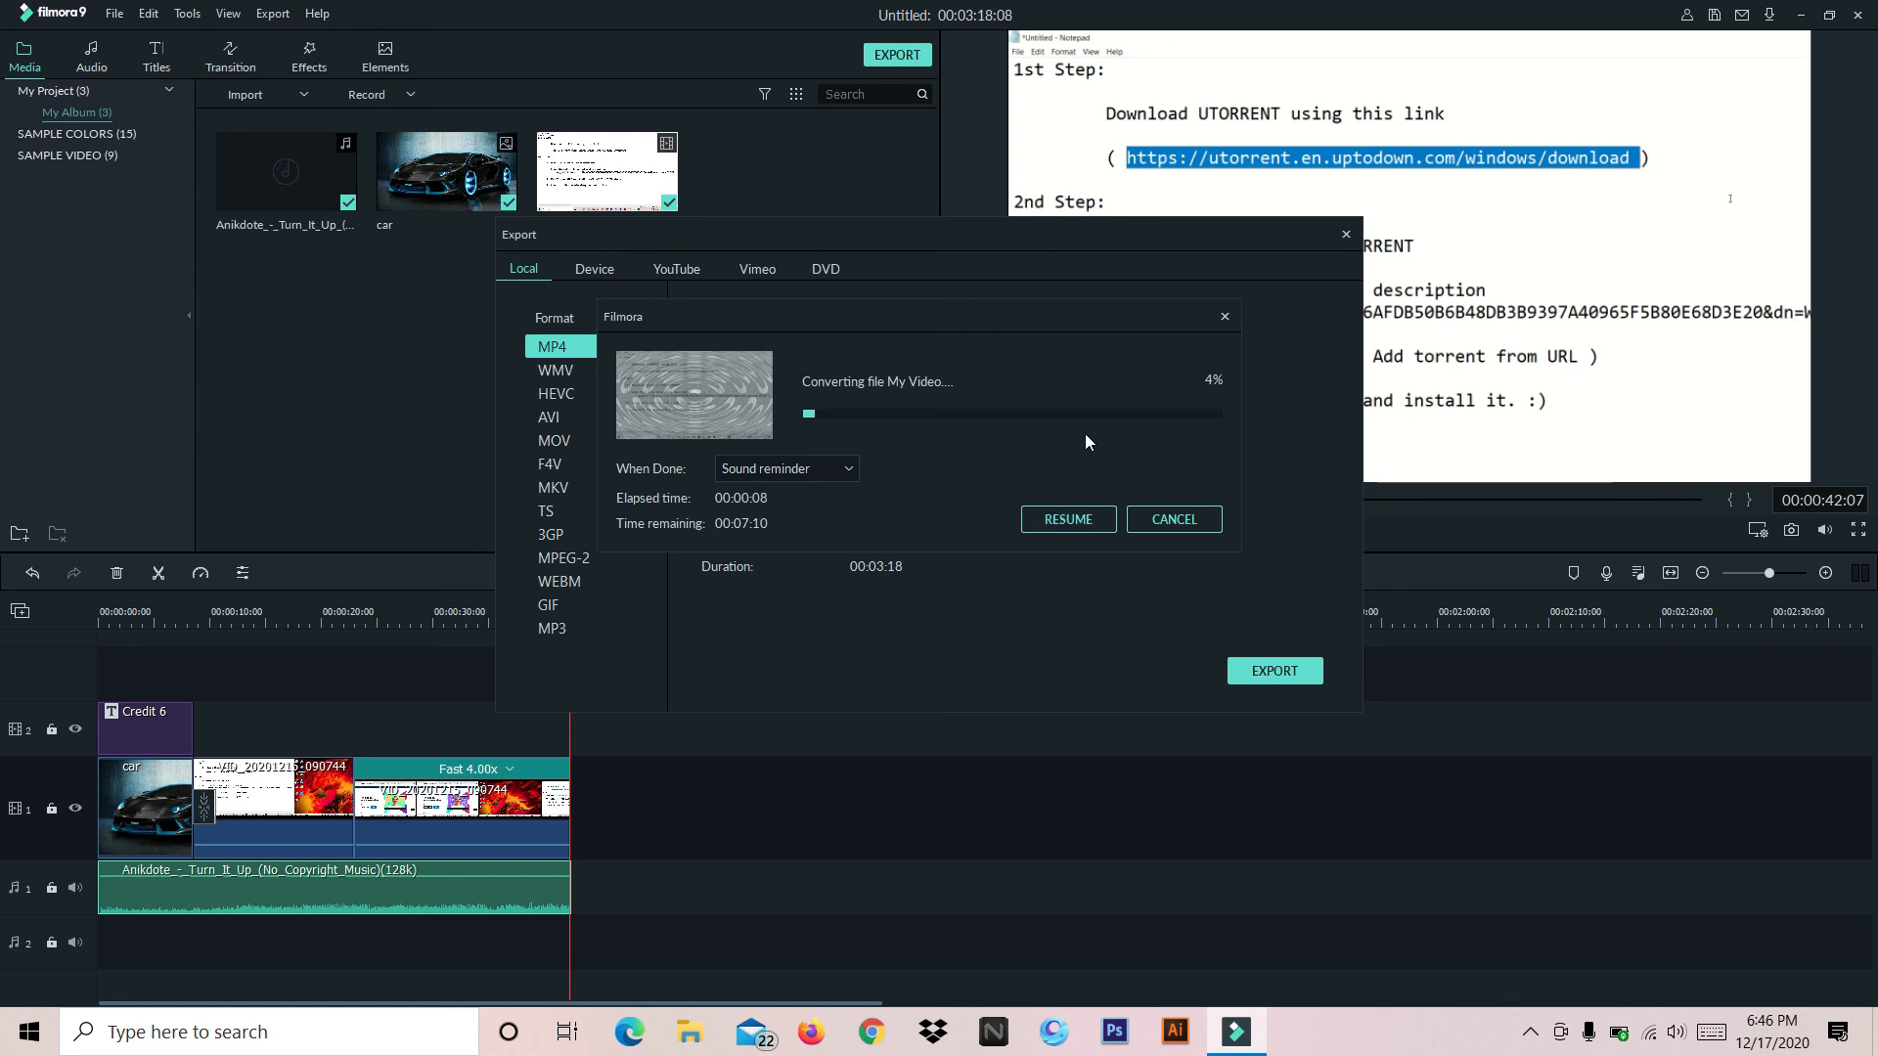
{"action": "left_click", "coordinate": [1225, 317]}
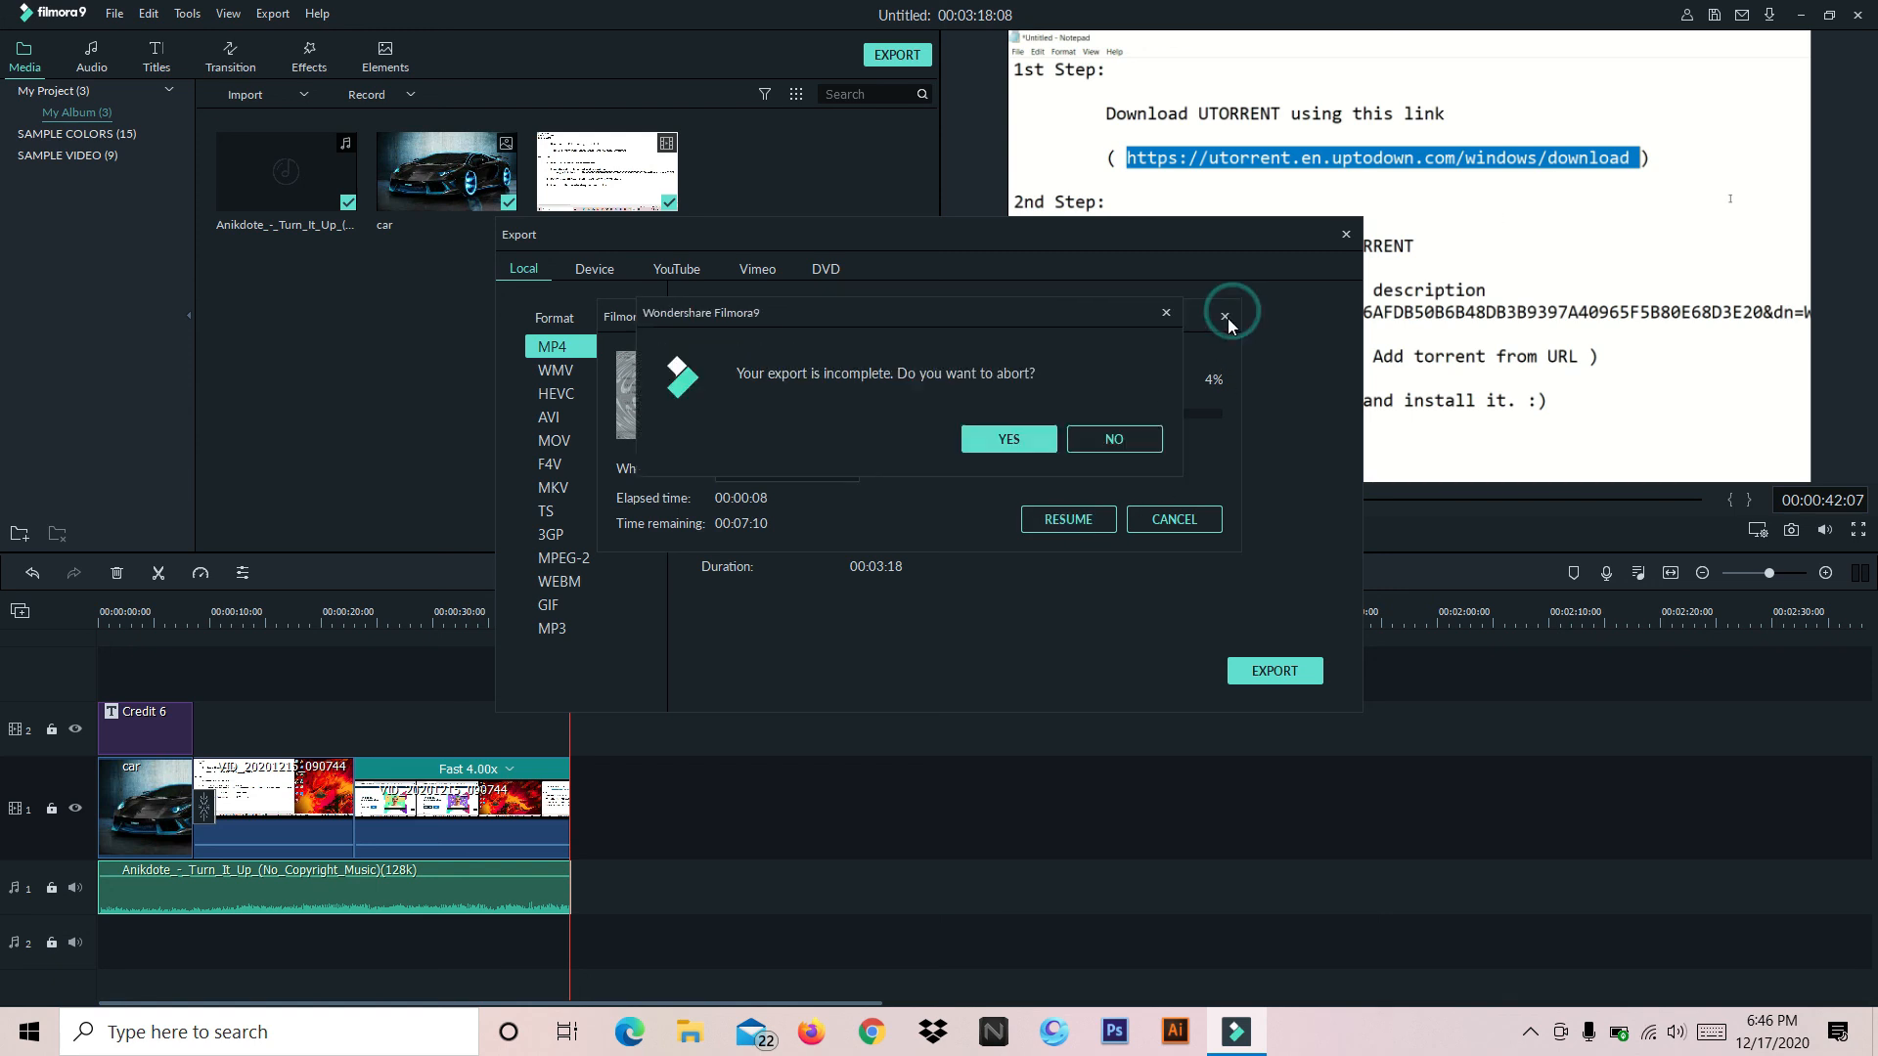
{"action": "left_click", "coordinate": [1008, 438]}
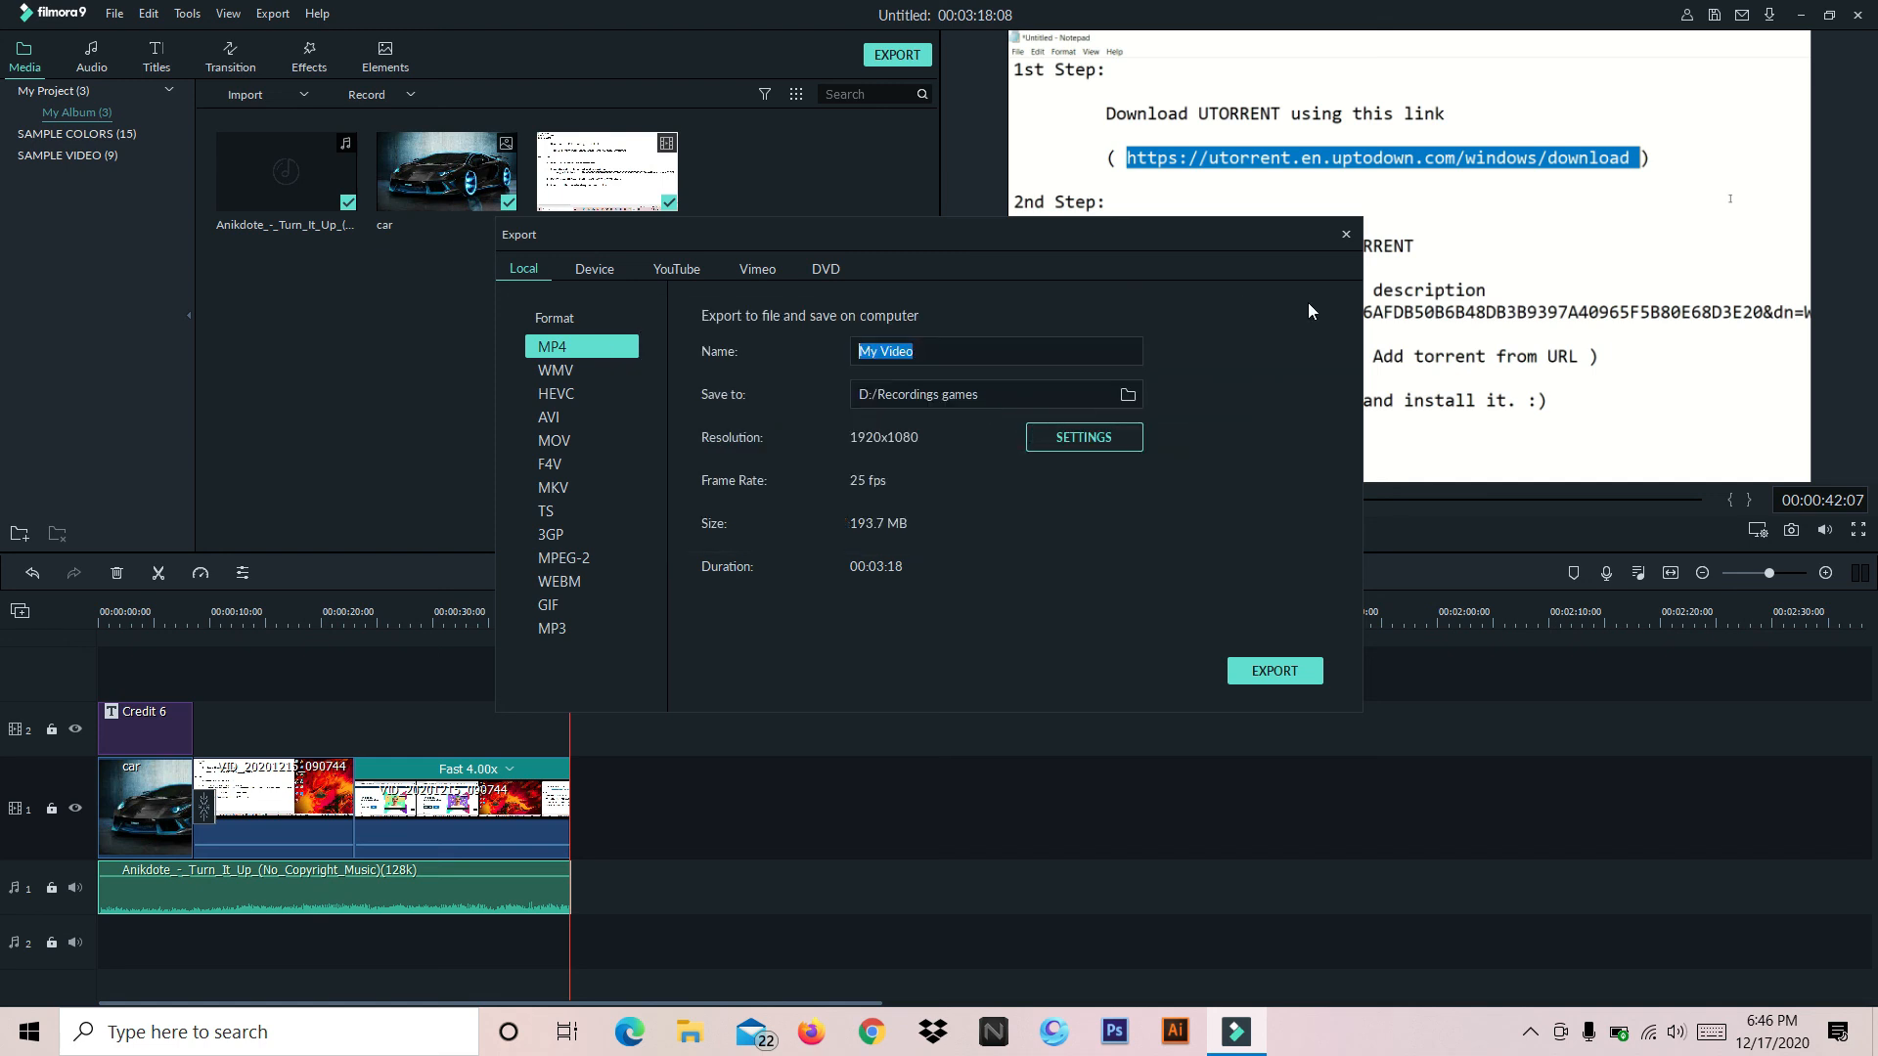
{"action": "left_click", "coordinate": [1346, 236]}
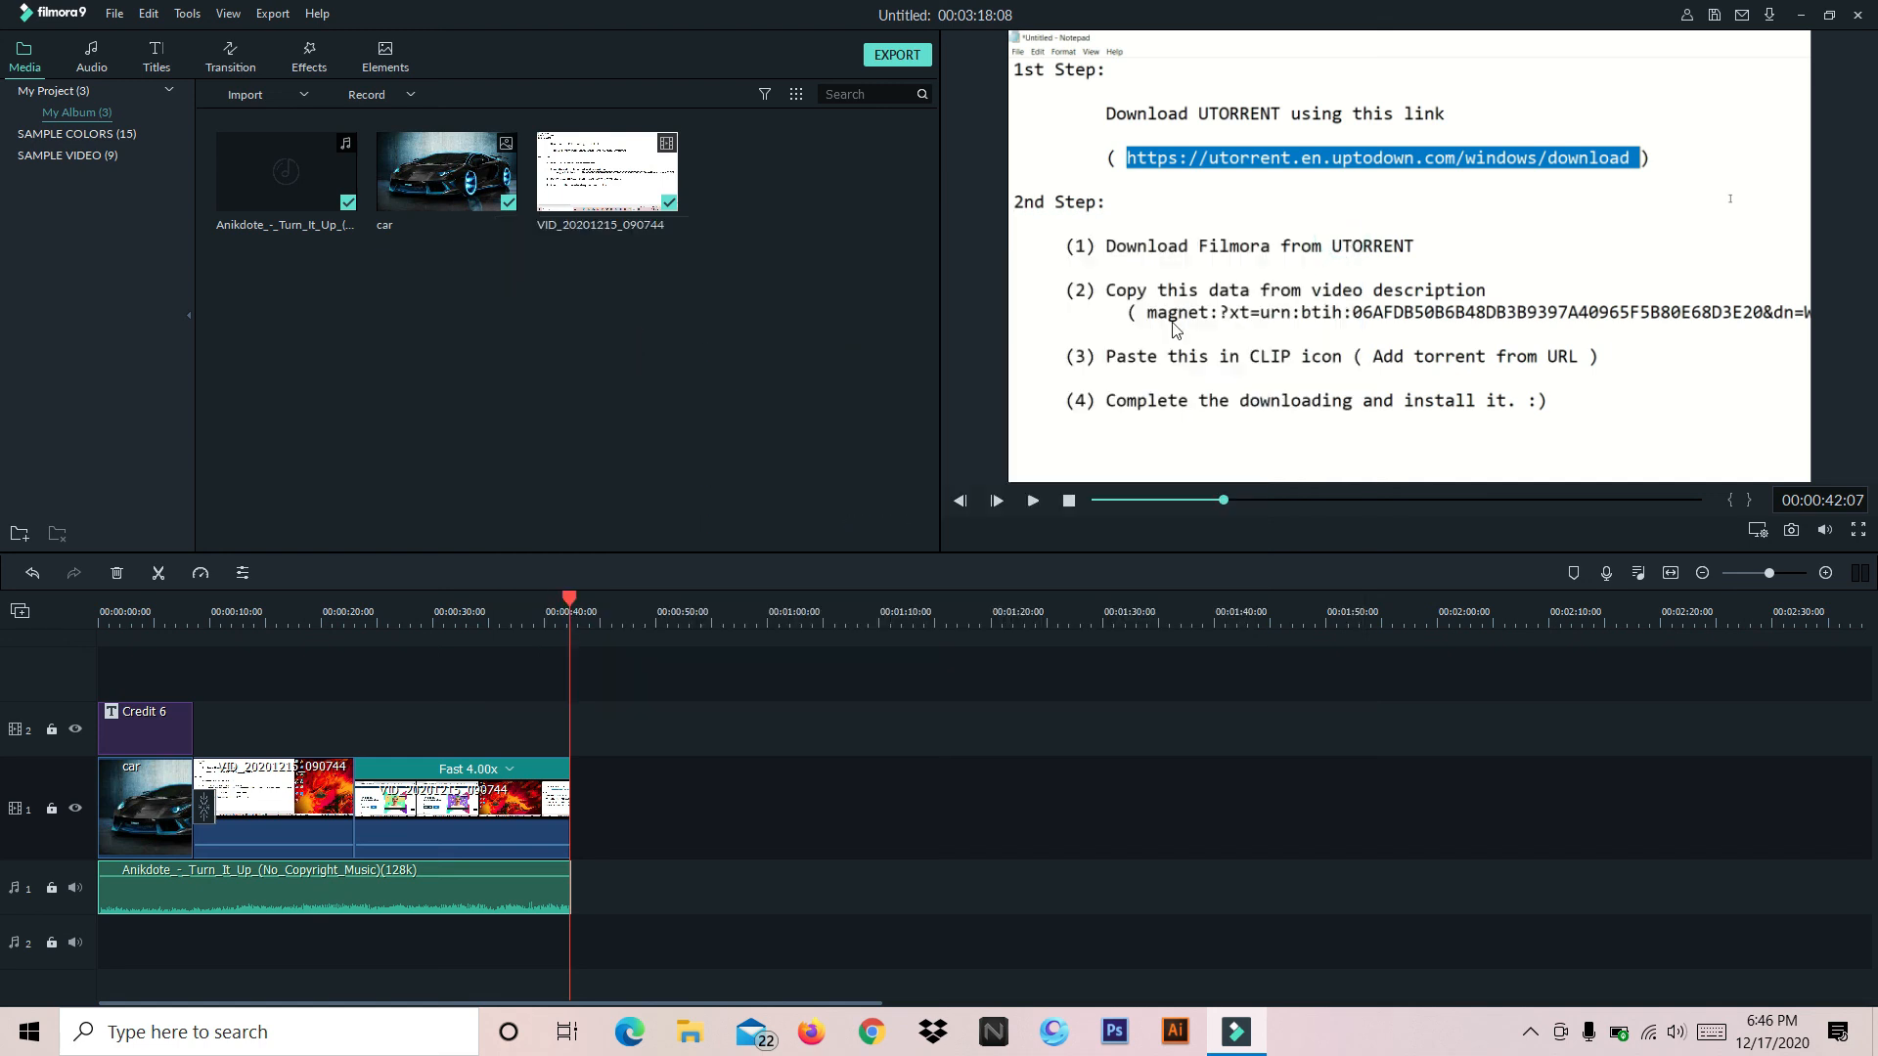